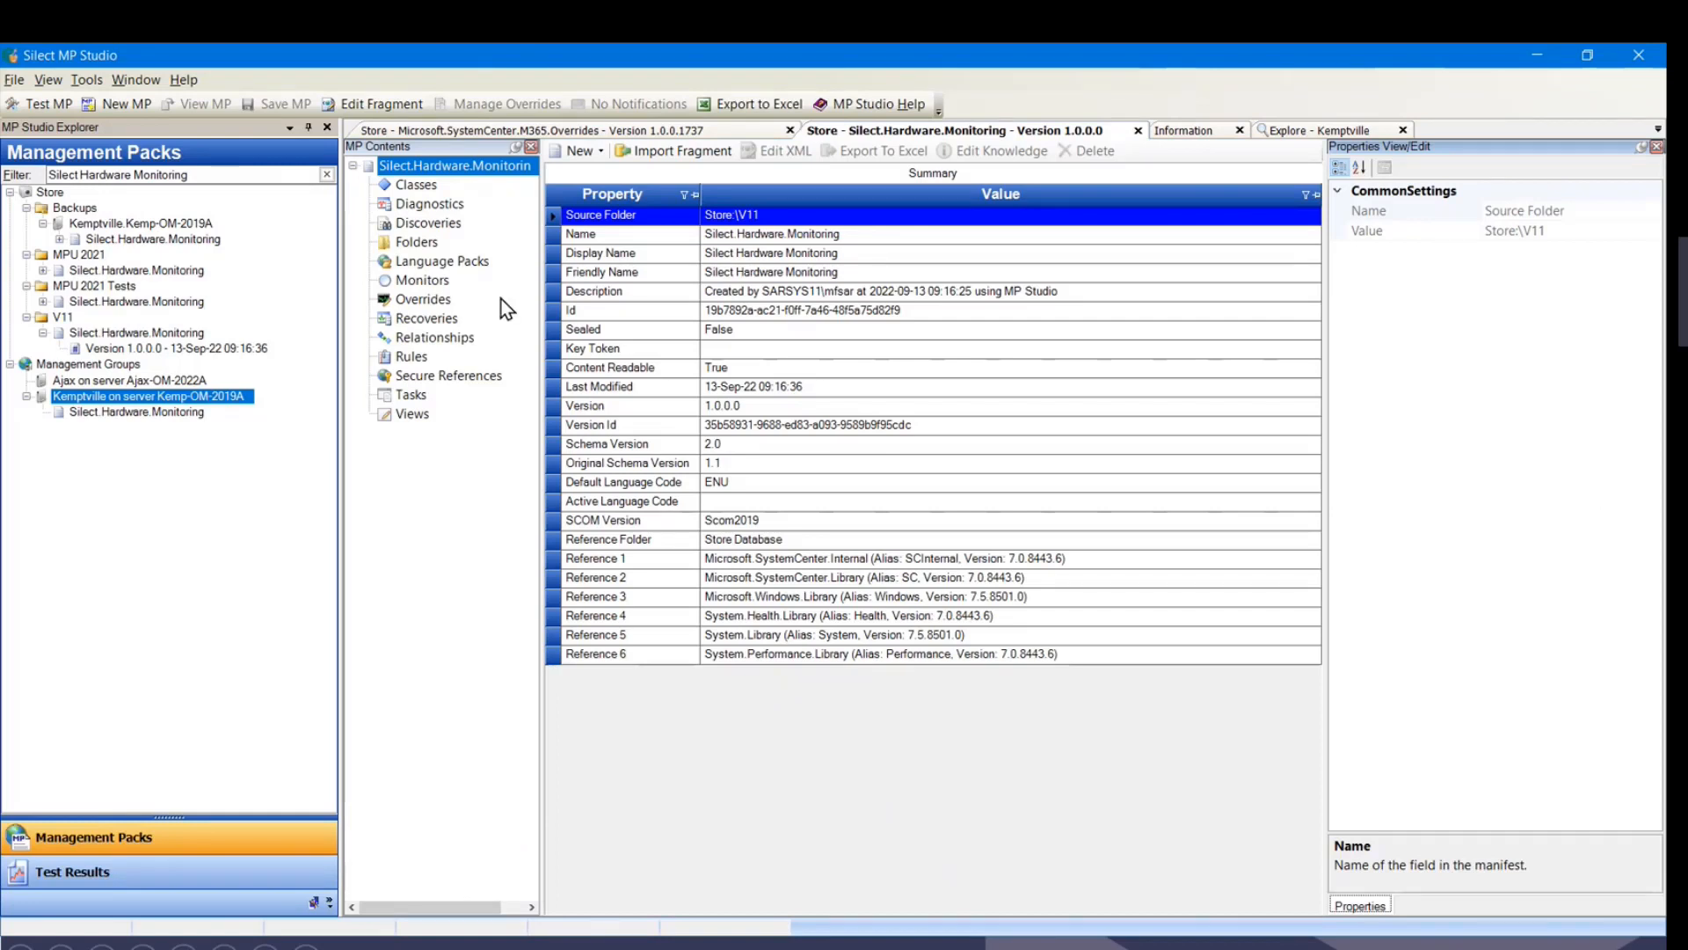
Start a new Windows event/alert rule, using SARSYS11 for the event log list and Microsoft.Windows.OperatingSystem as the target.
left_click(409, 358)
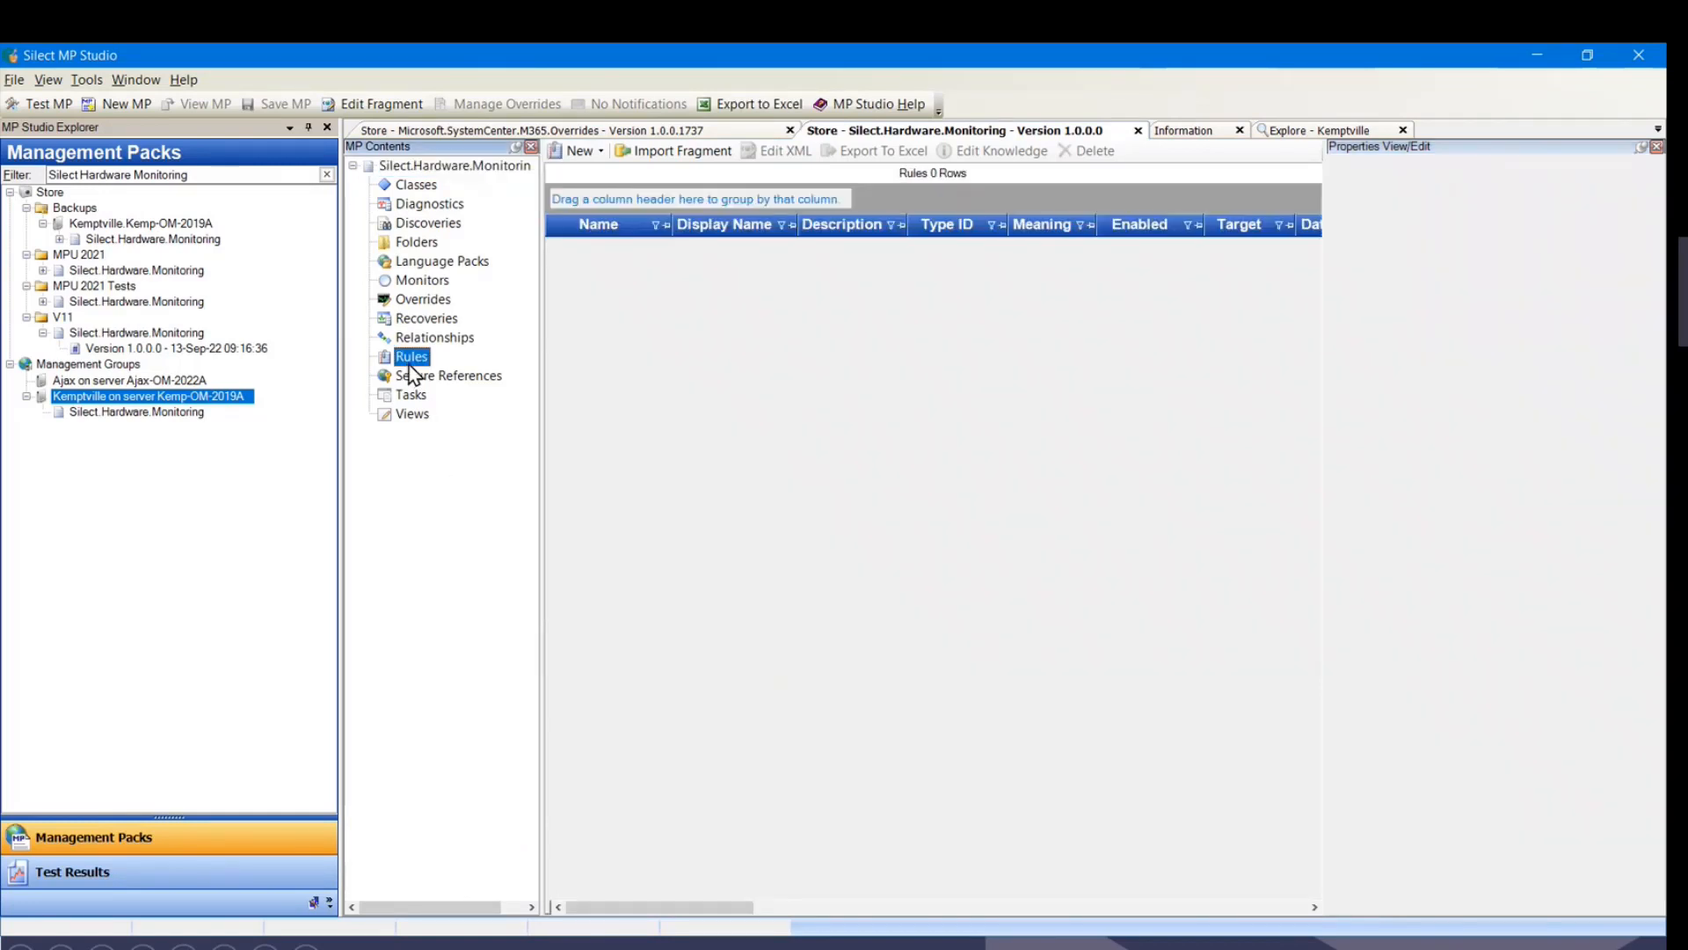
right_click(418, 359)
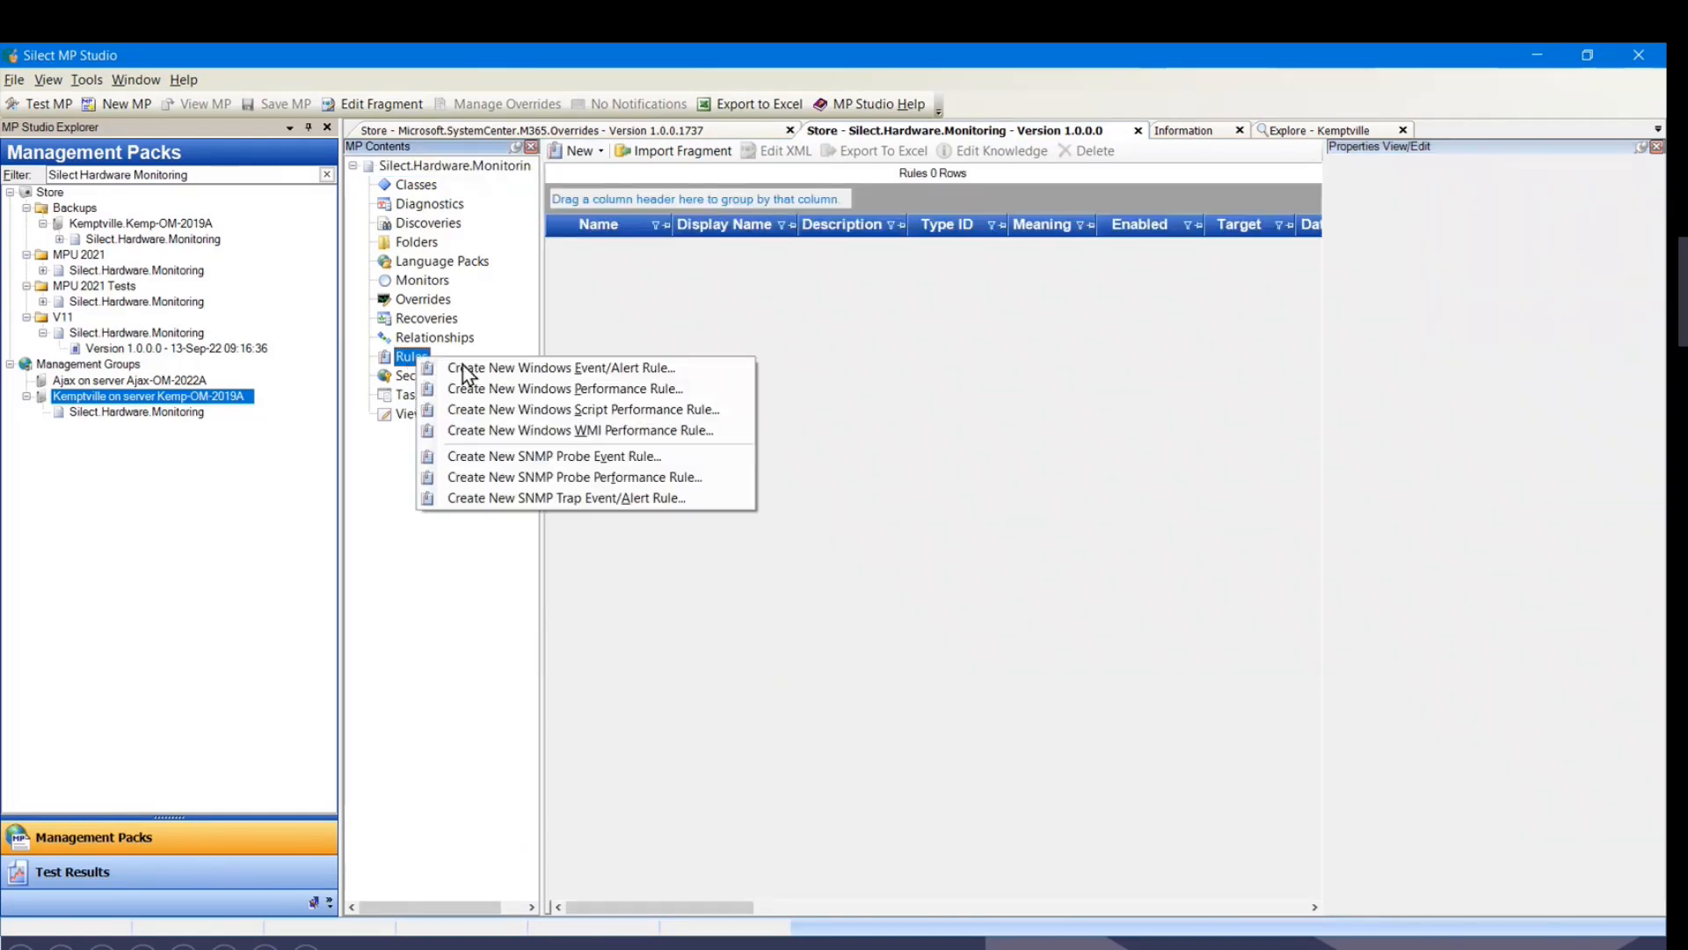
left_click(625, 369)
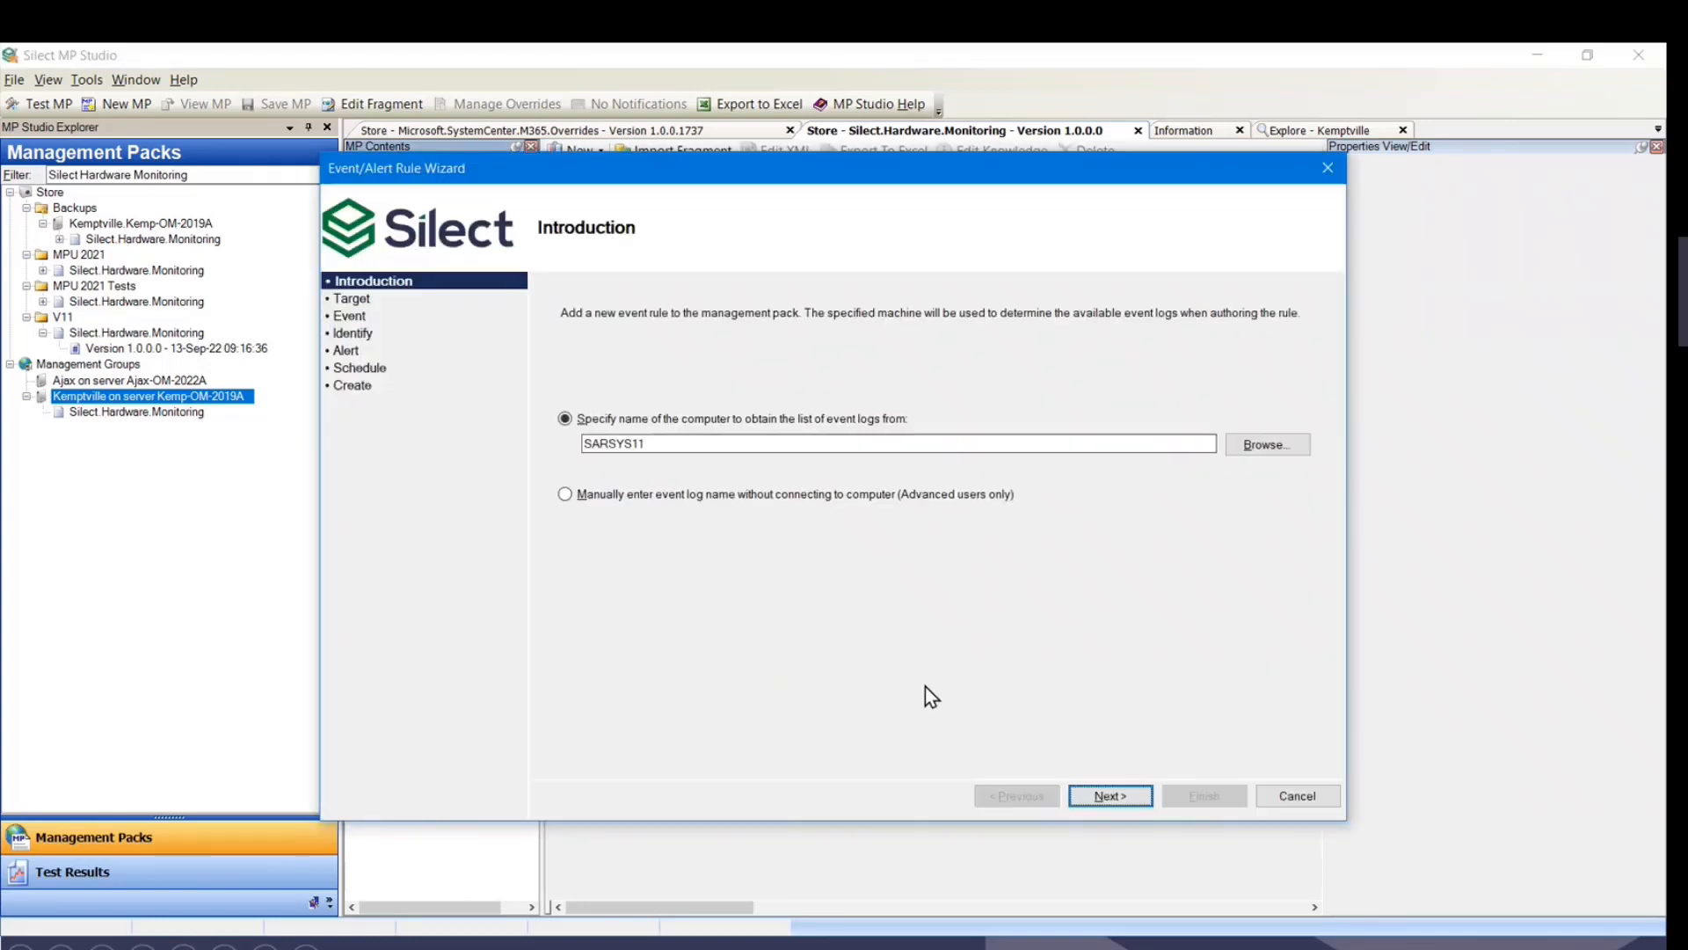
left_click(1111, 797)
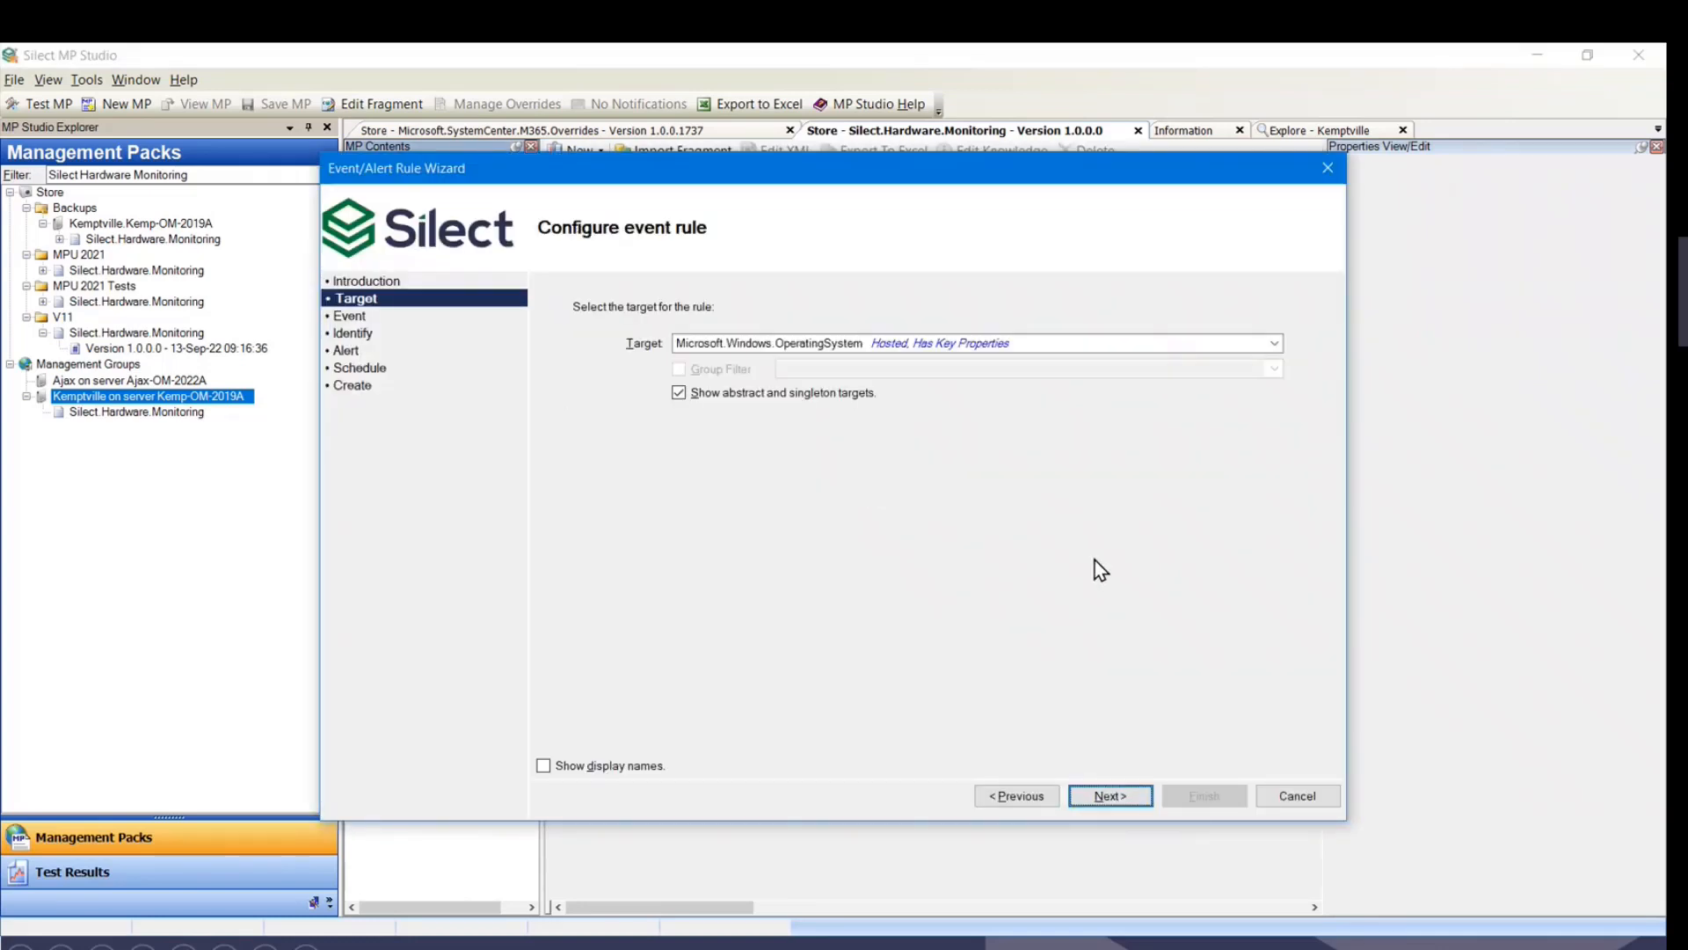
left_click(1115, 798)
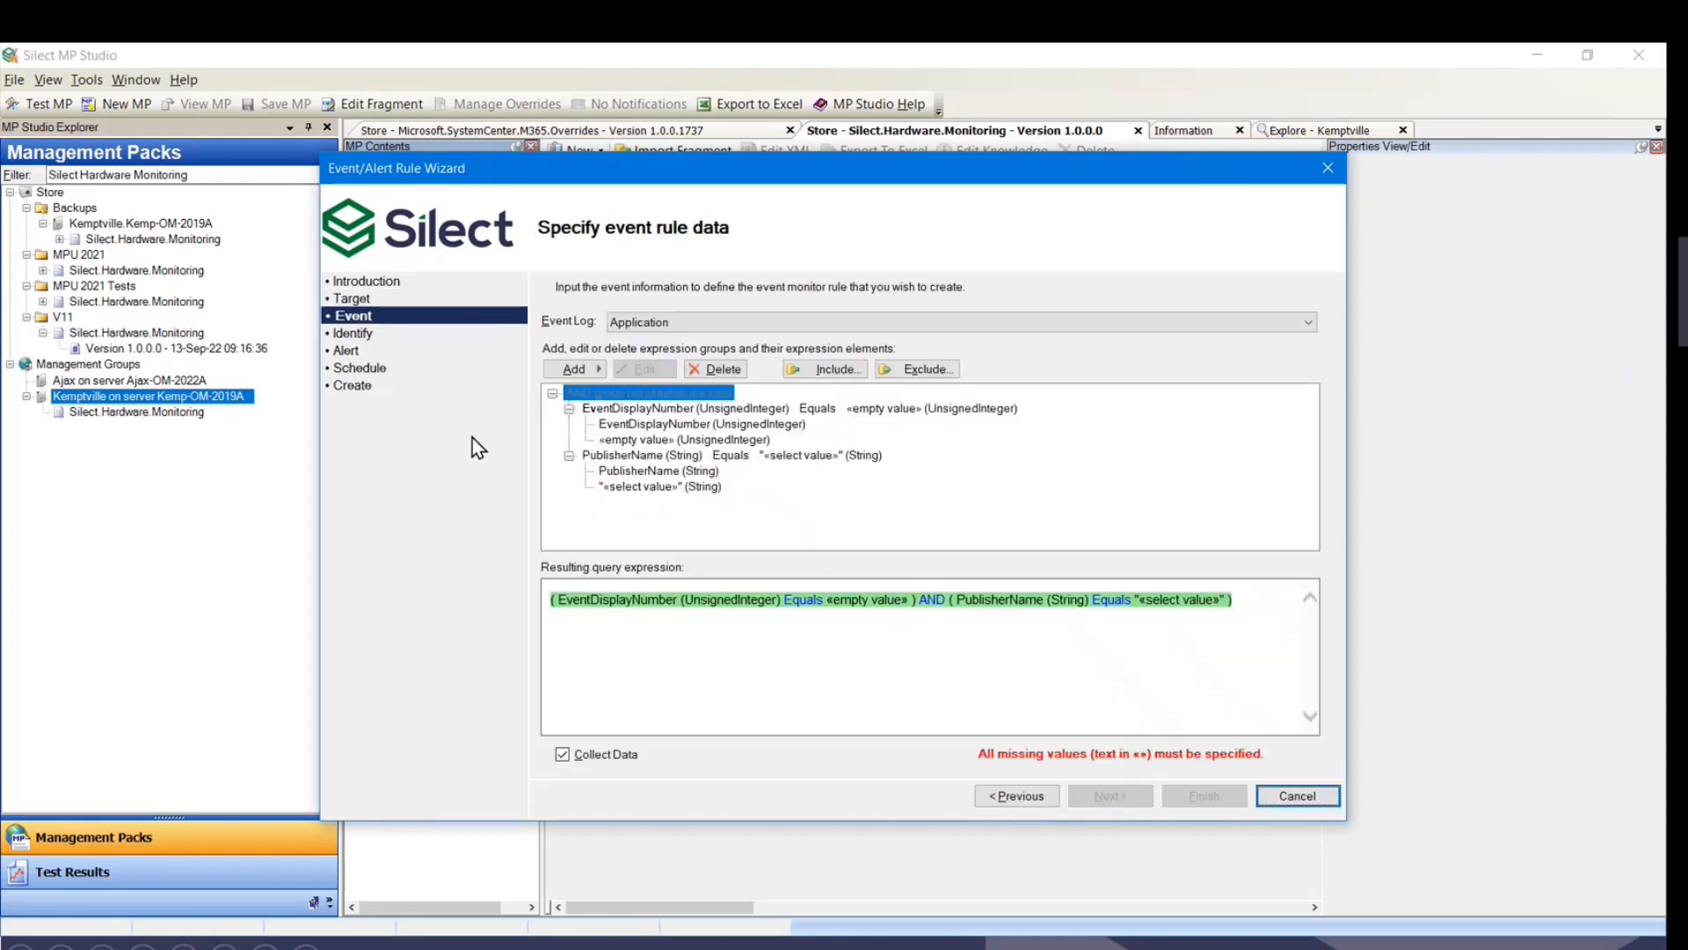
Look through the available event logs for the rule, keeping Application as the selected log.
left_click(1310, 325)
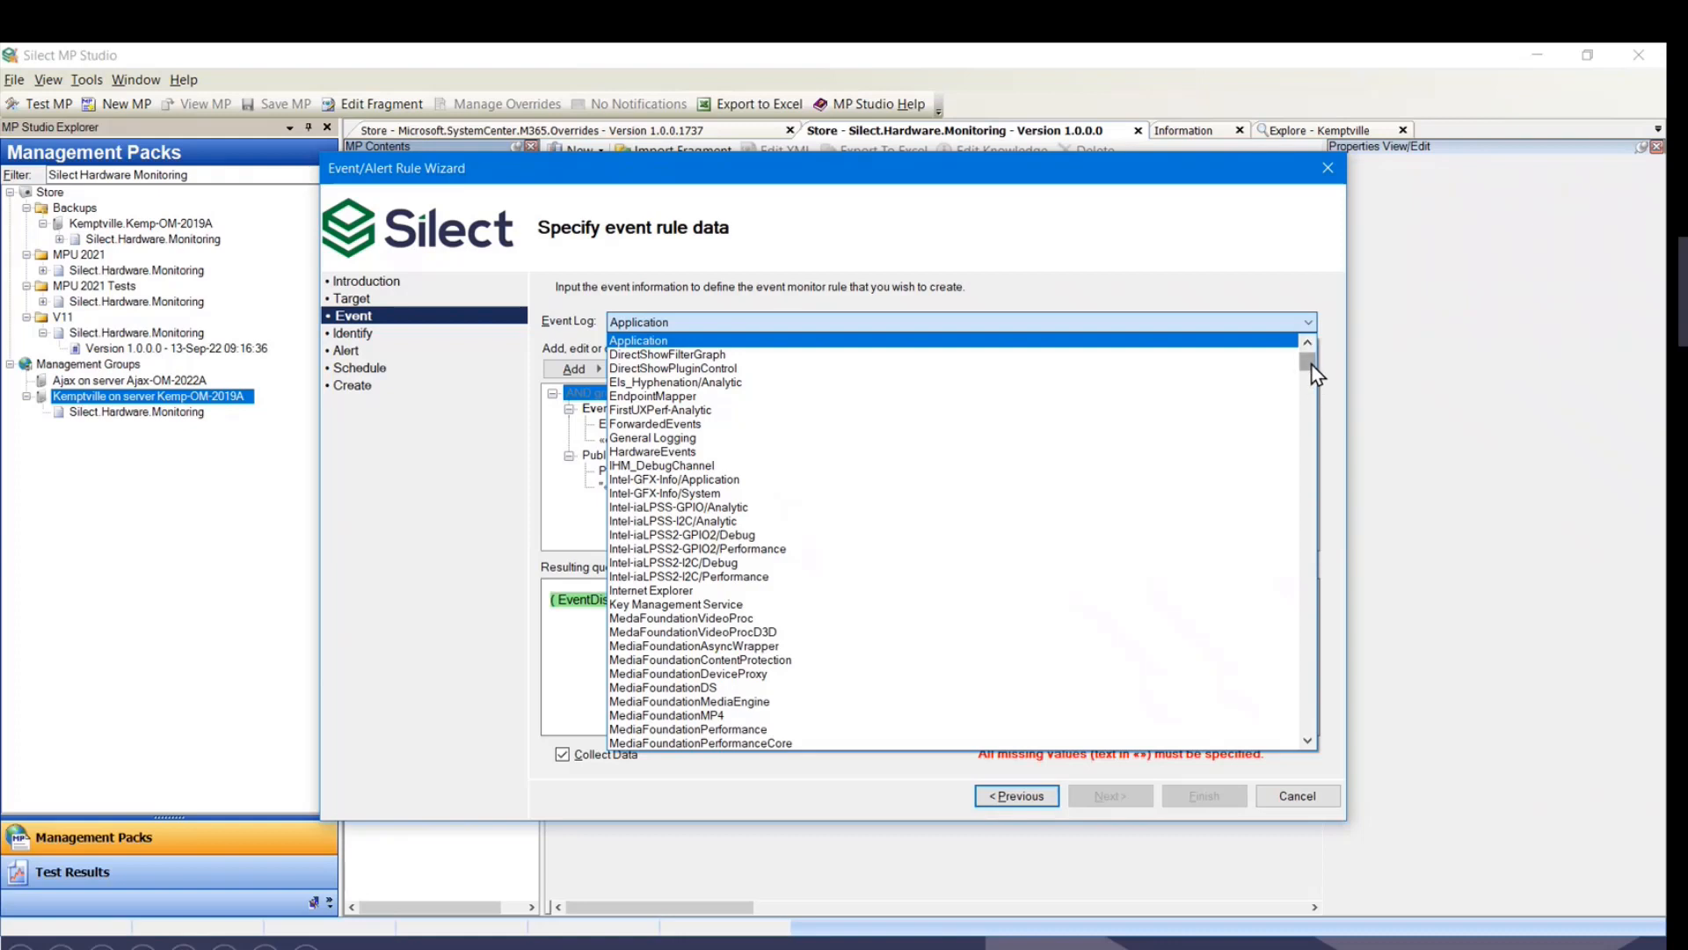
left_click(1310, 345)
left_click(1310, 345)
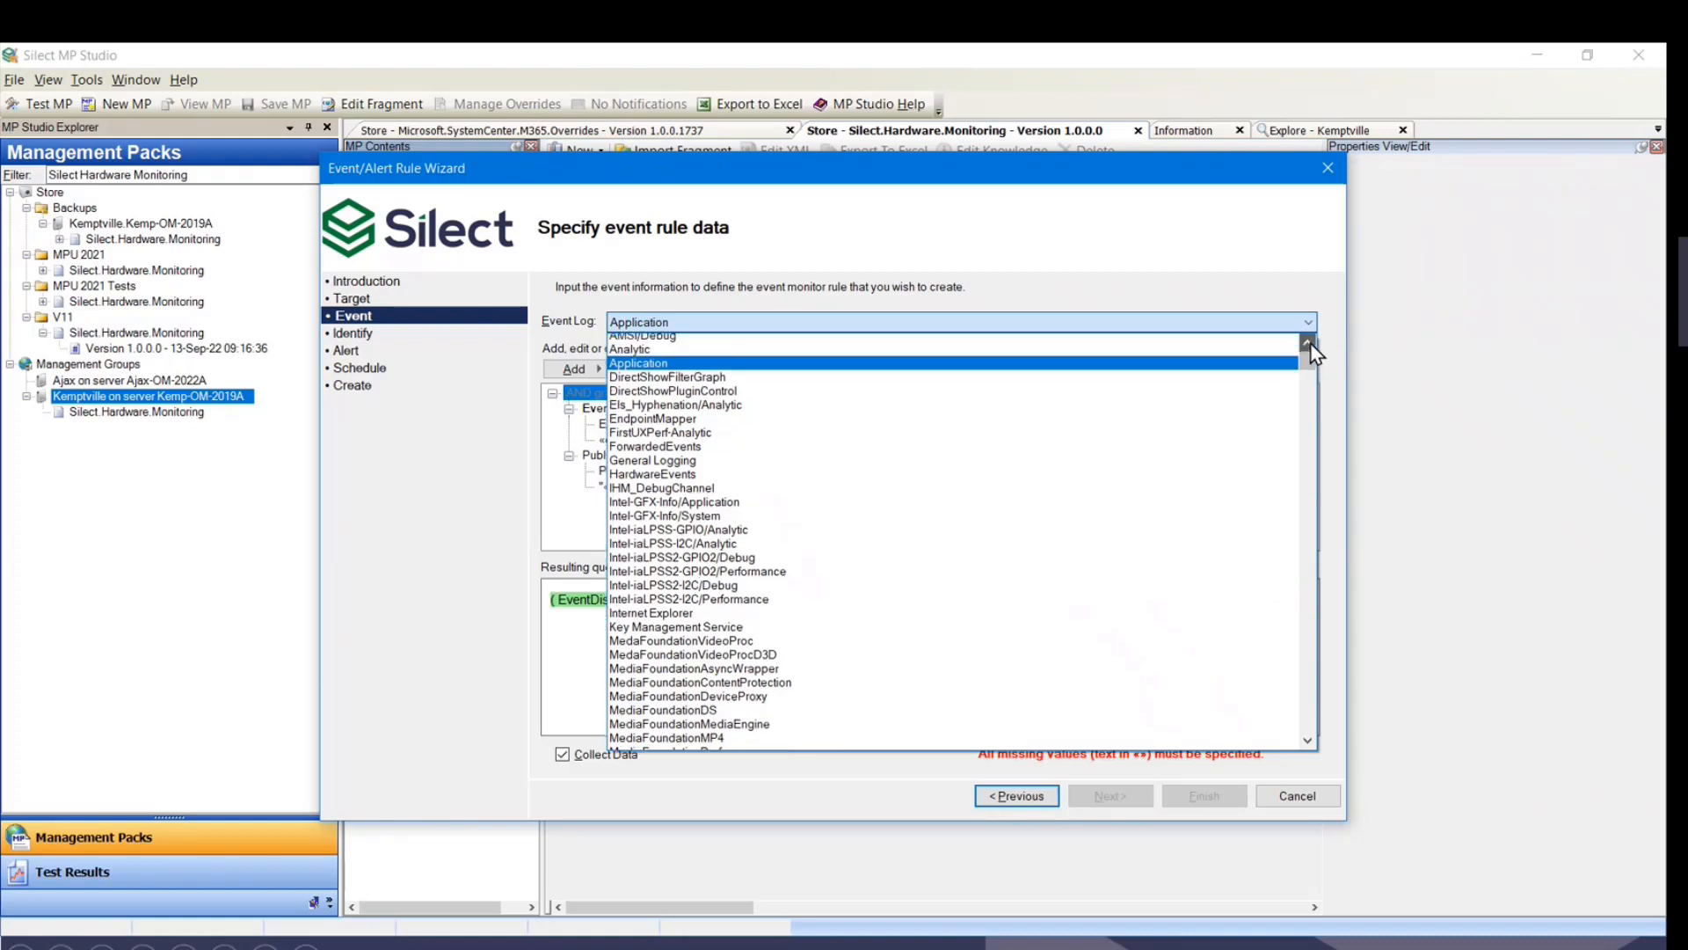
left_click(1310, 345)
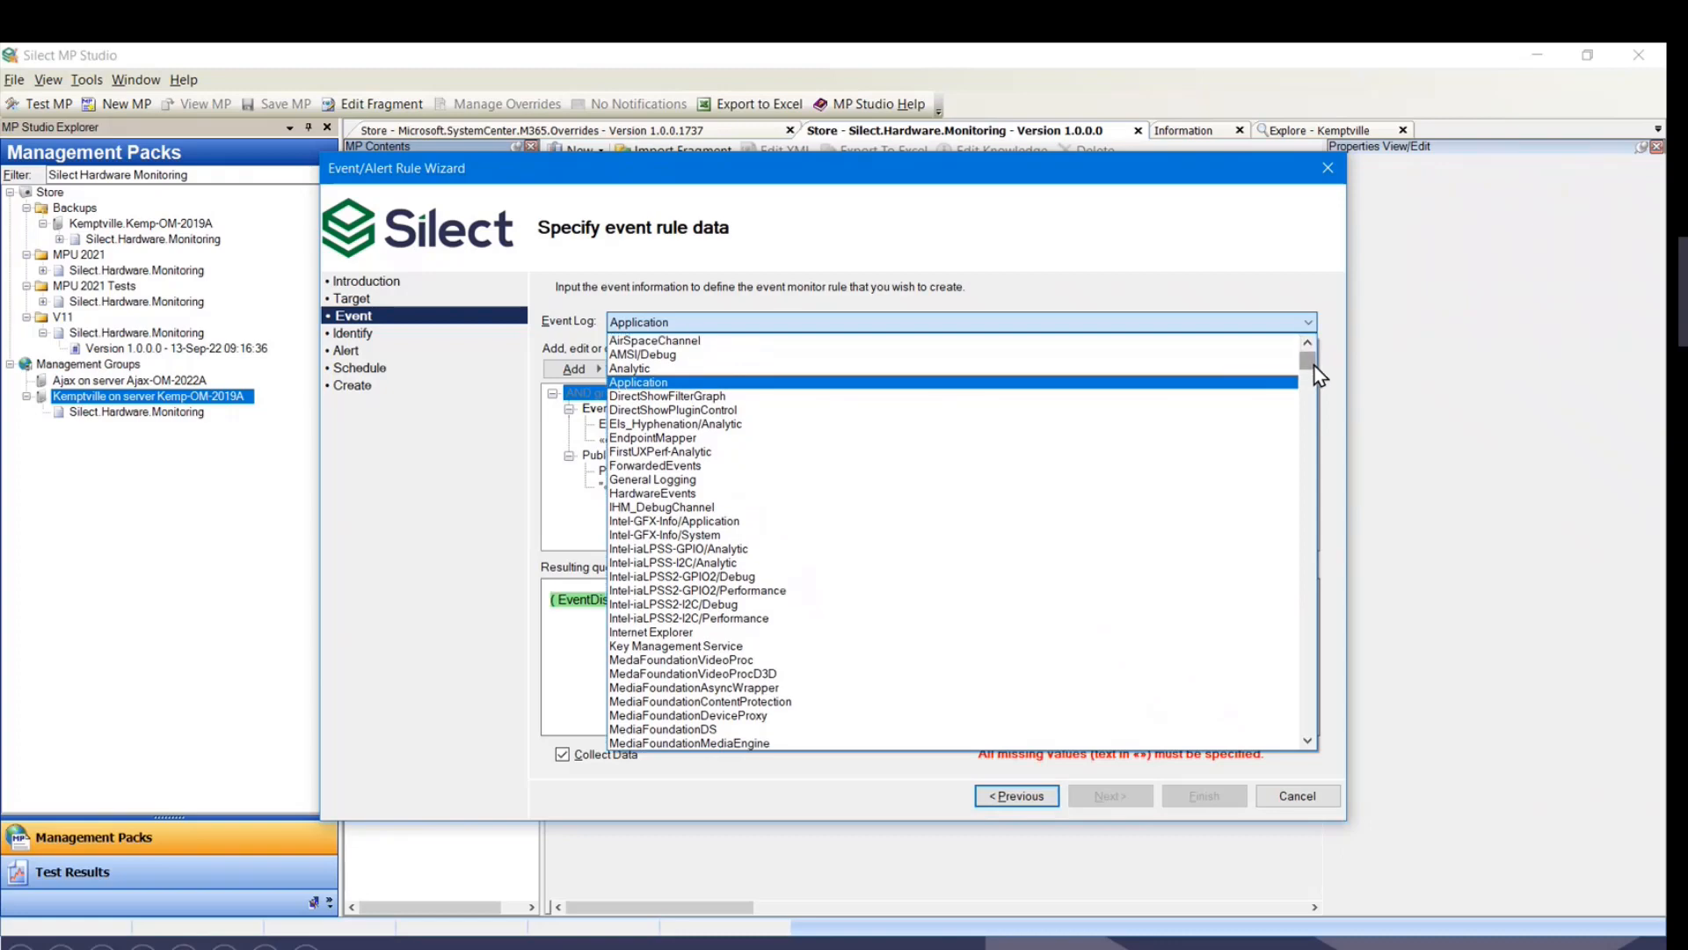
left_click_drag(1315, 368, 1310, 737)
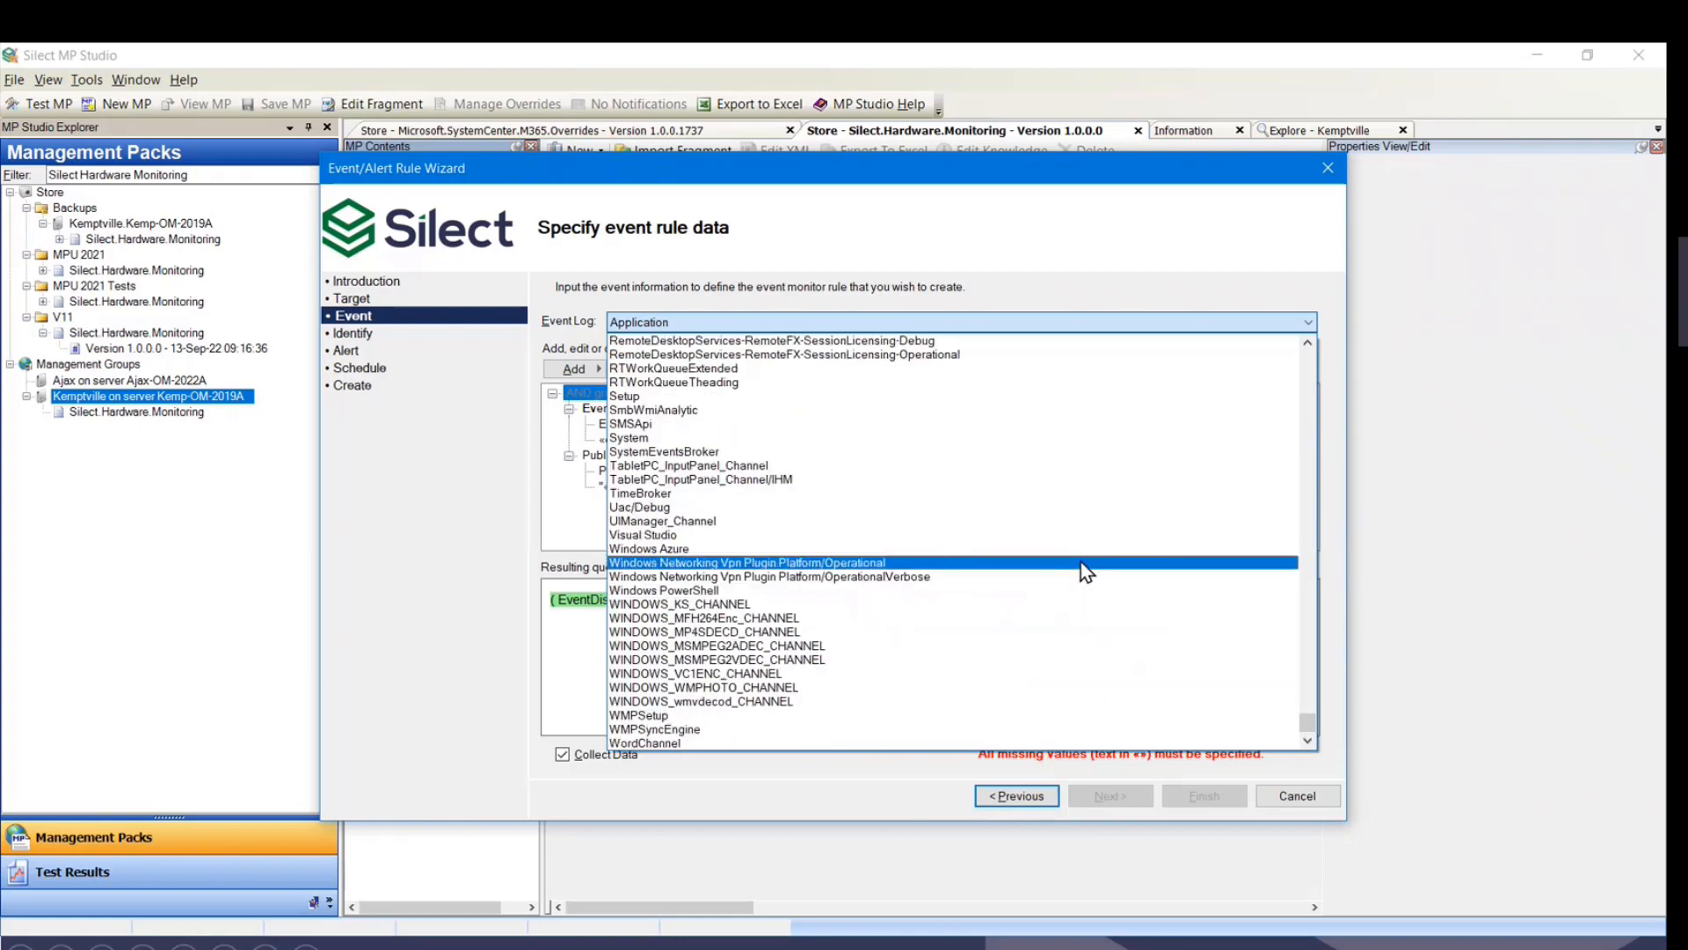
left_click_drag(1310, 724, 1106, 325)
left_click(1101, 321)
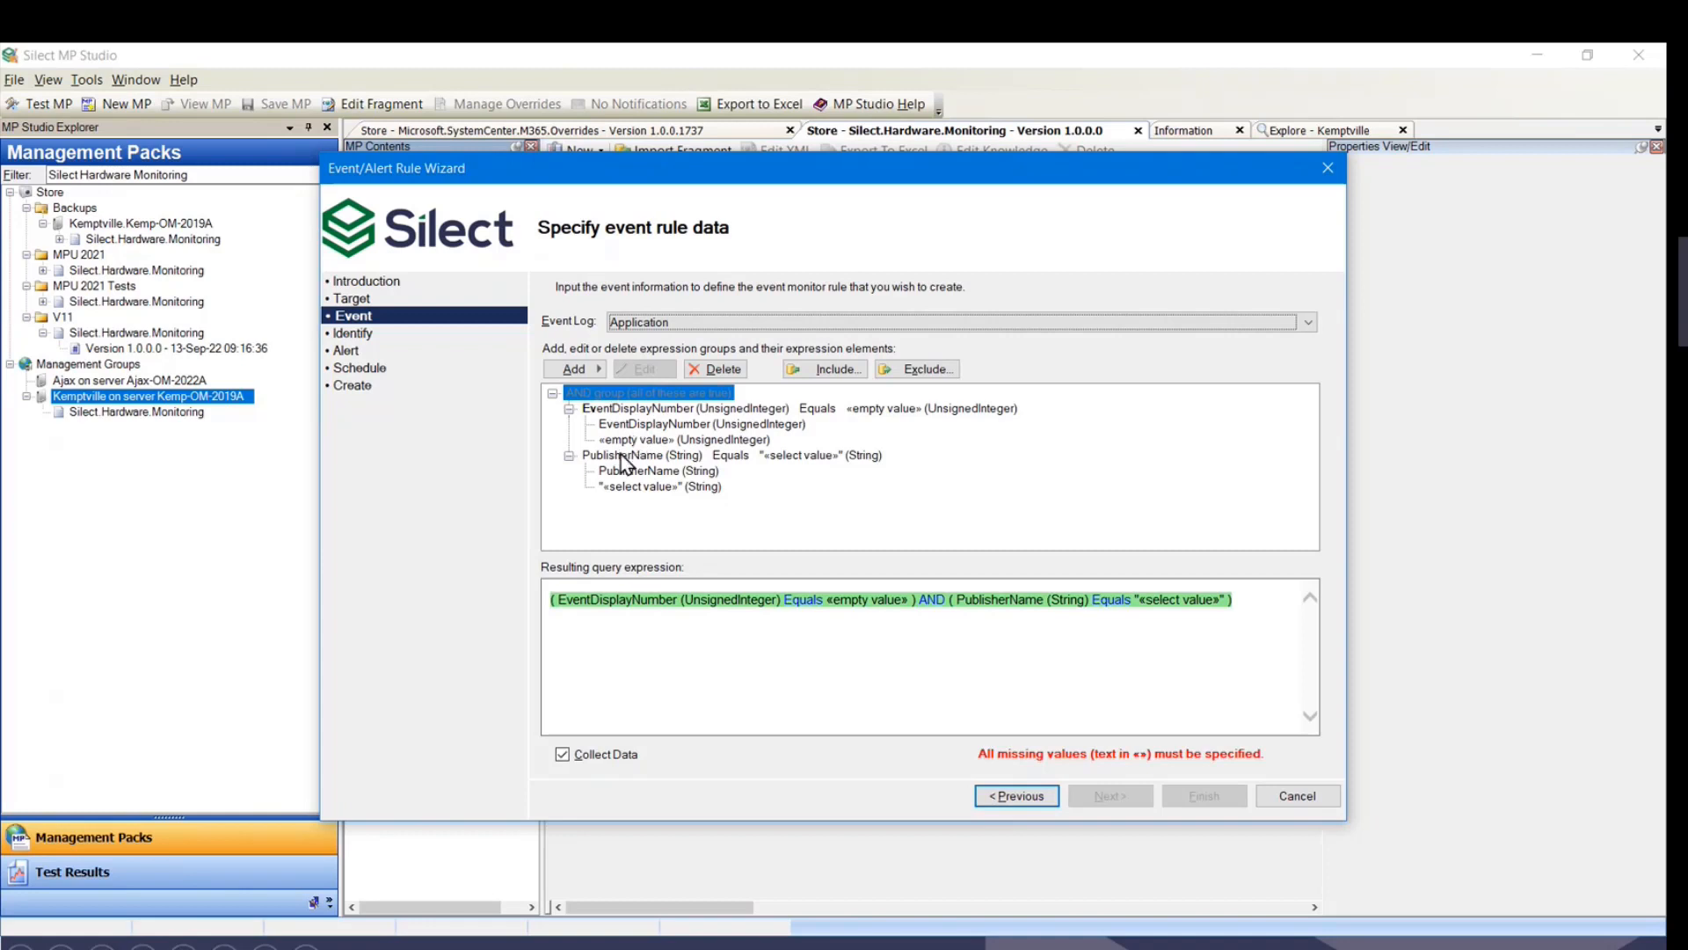
Fill in the missing value of the EventDisplayNumber expression so that Event ID equals 200.
left_click(643, 410)
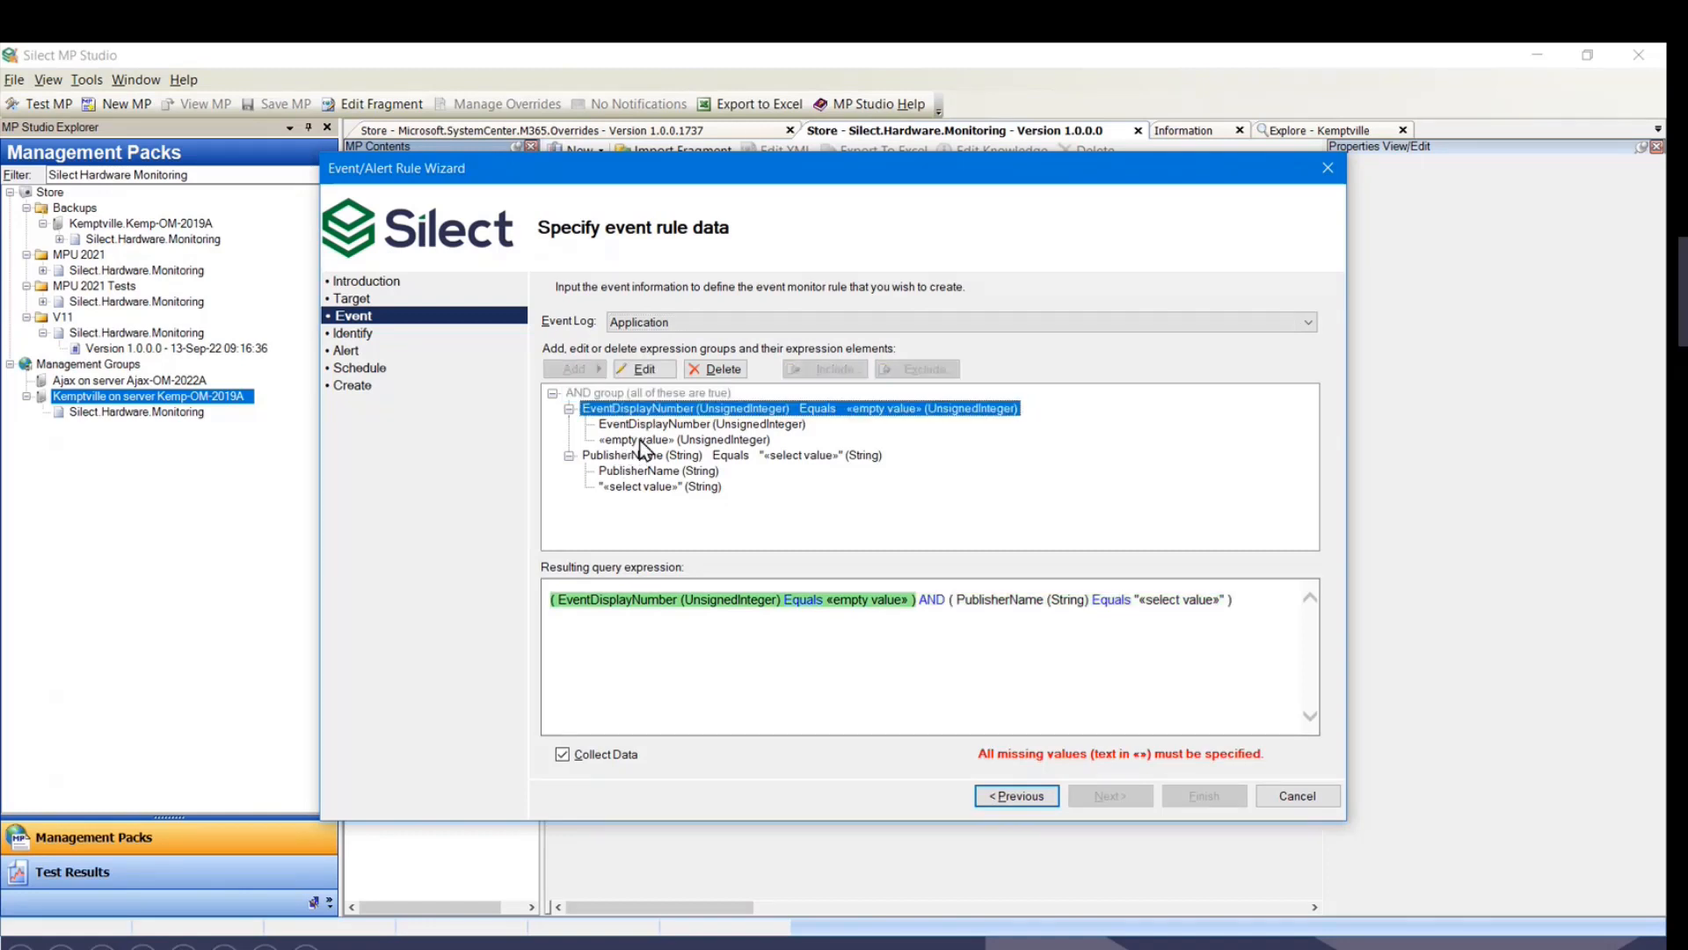
left_click(640, 441)
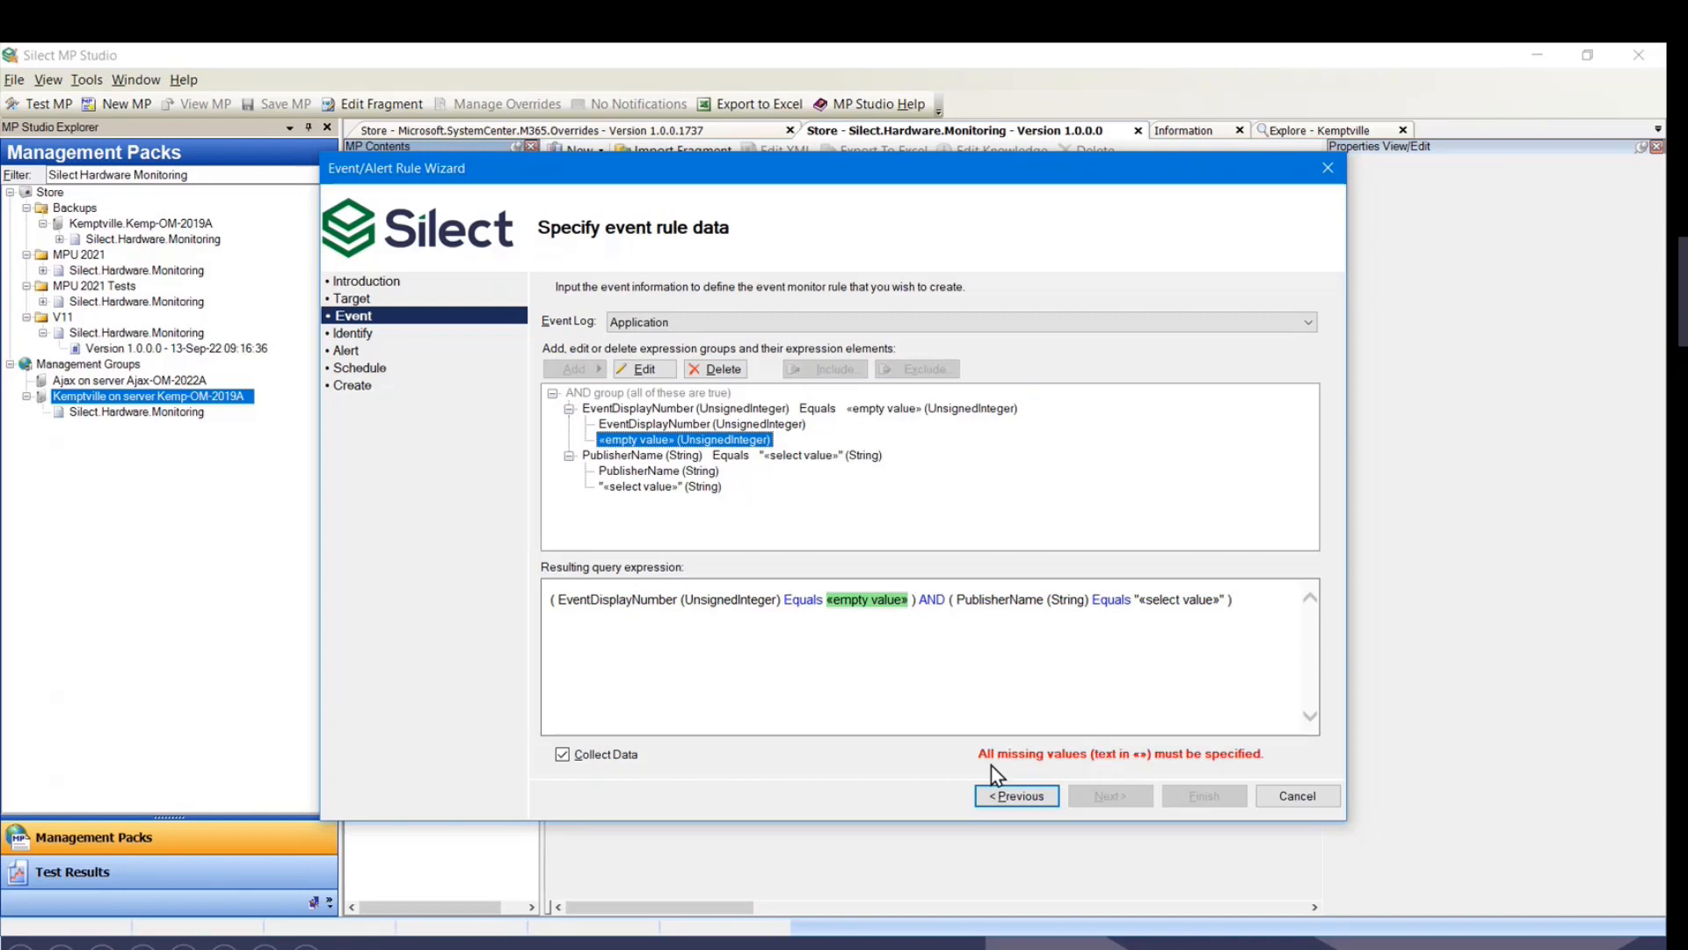
left_click(628, 488)
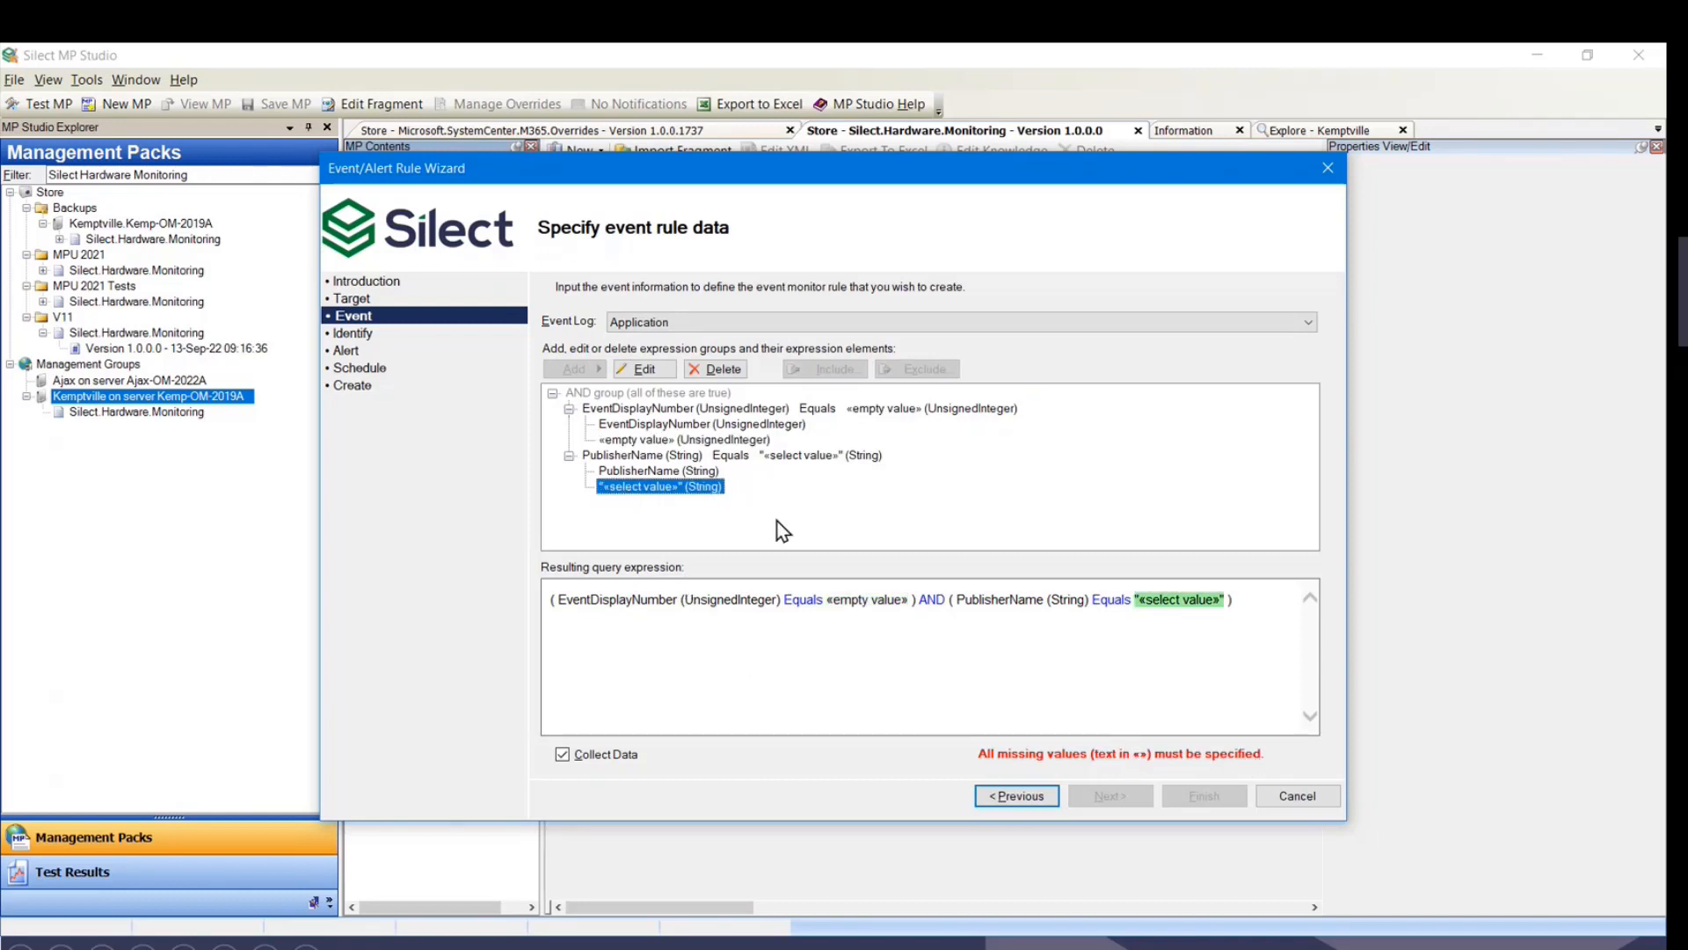
double_click(642, 408)
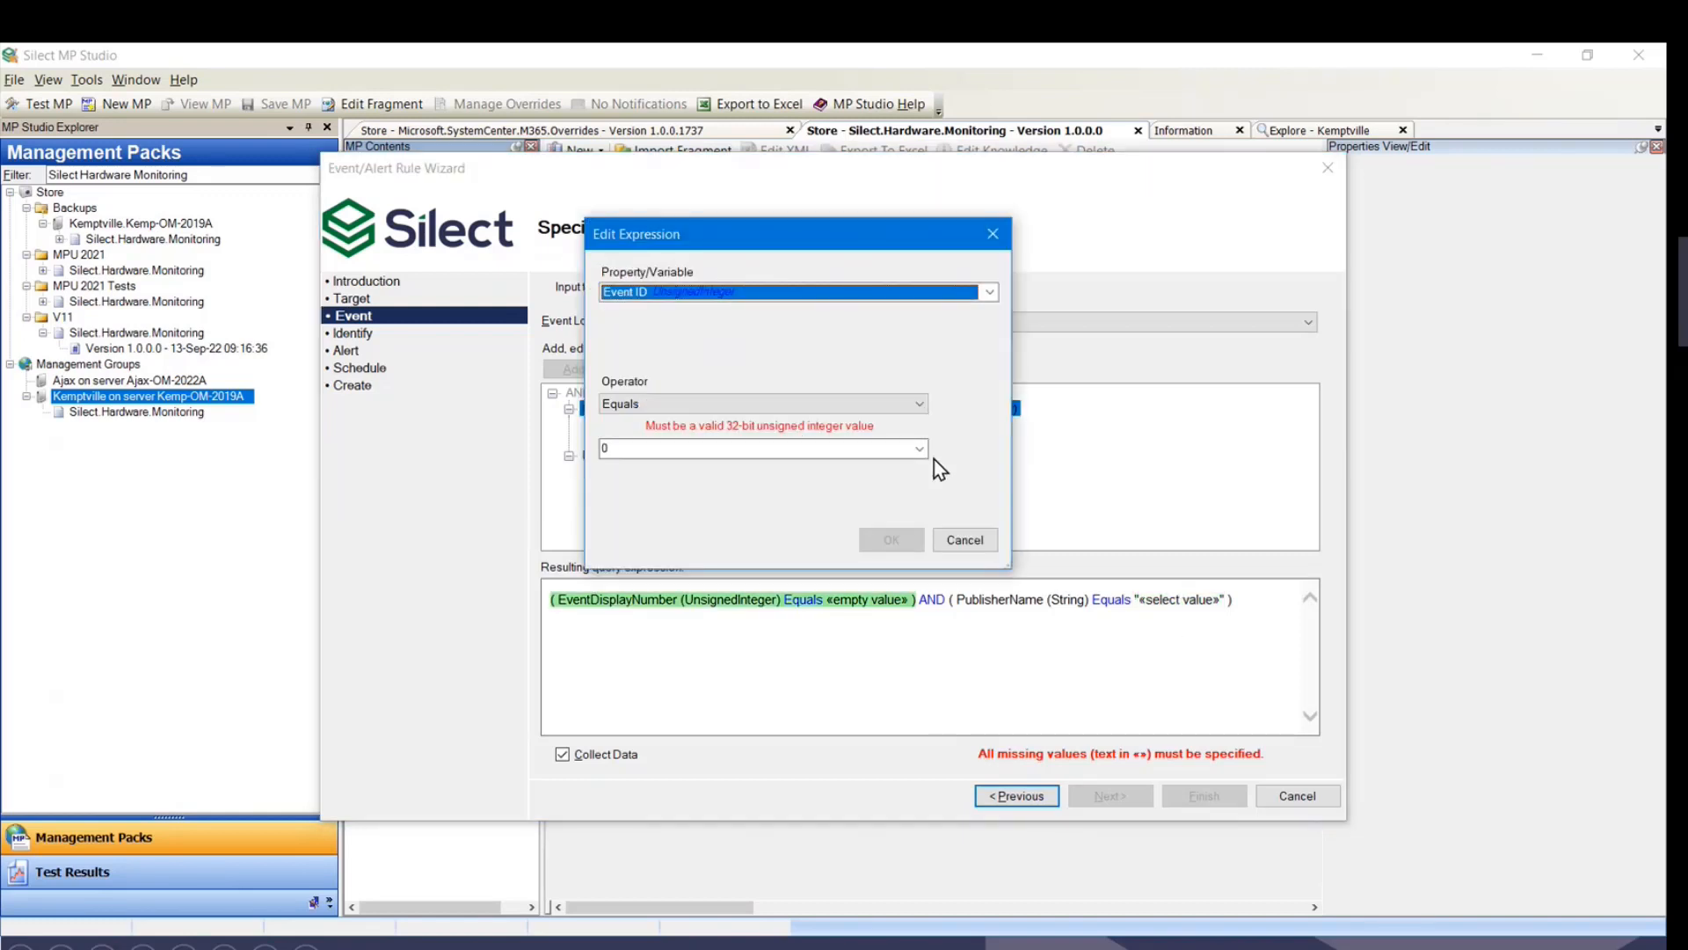
left_click(919, 448)
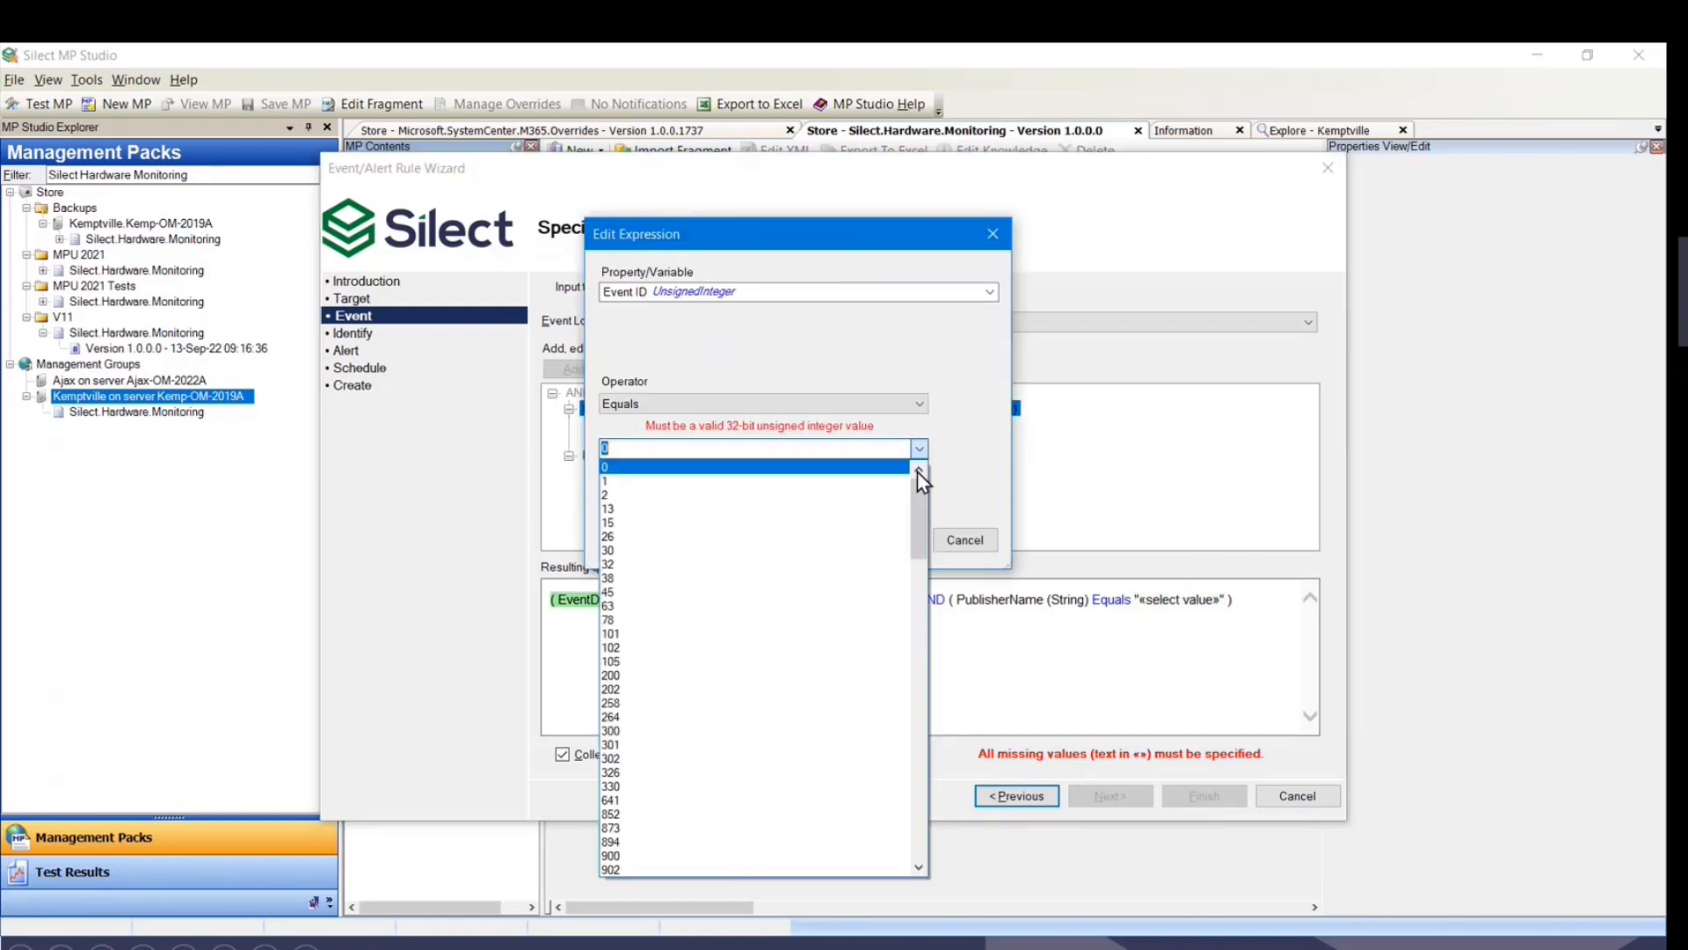
left_click(621, 675)
left_click(892, 538)
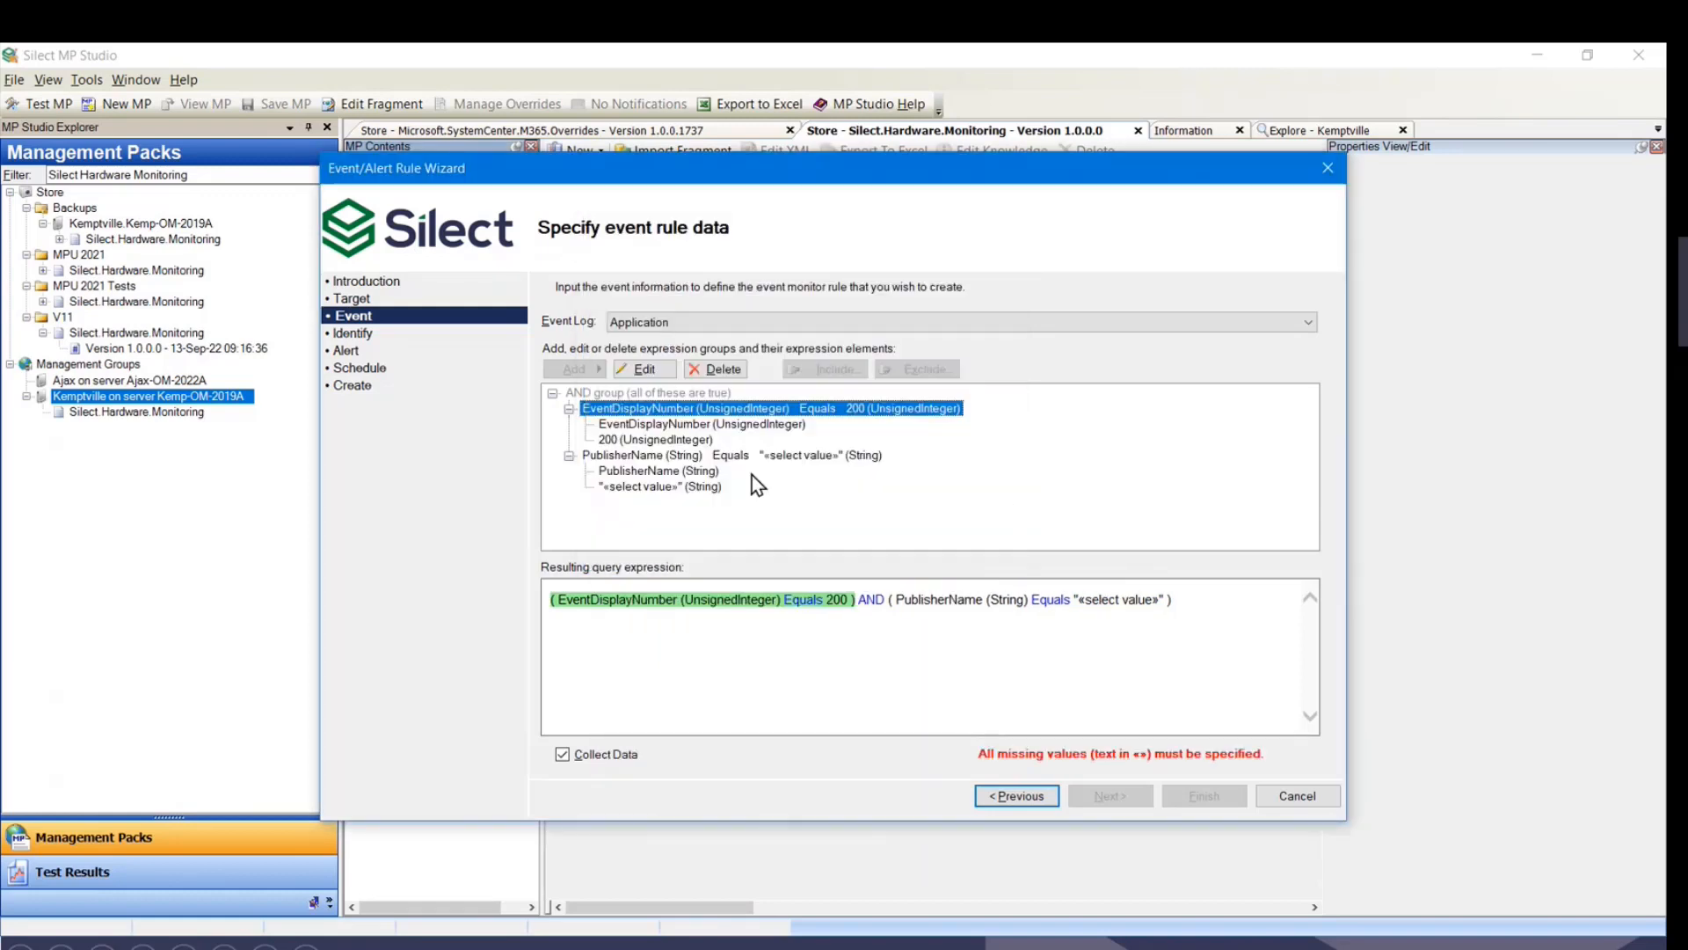
Set the PublisherName expression so that Event Source equals MSSQLSERVER.
left_click(653, 455)
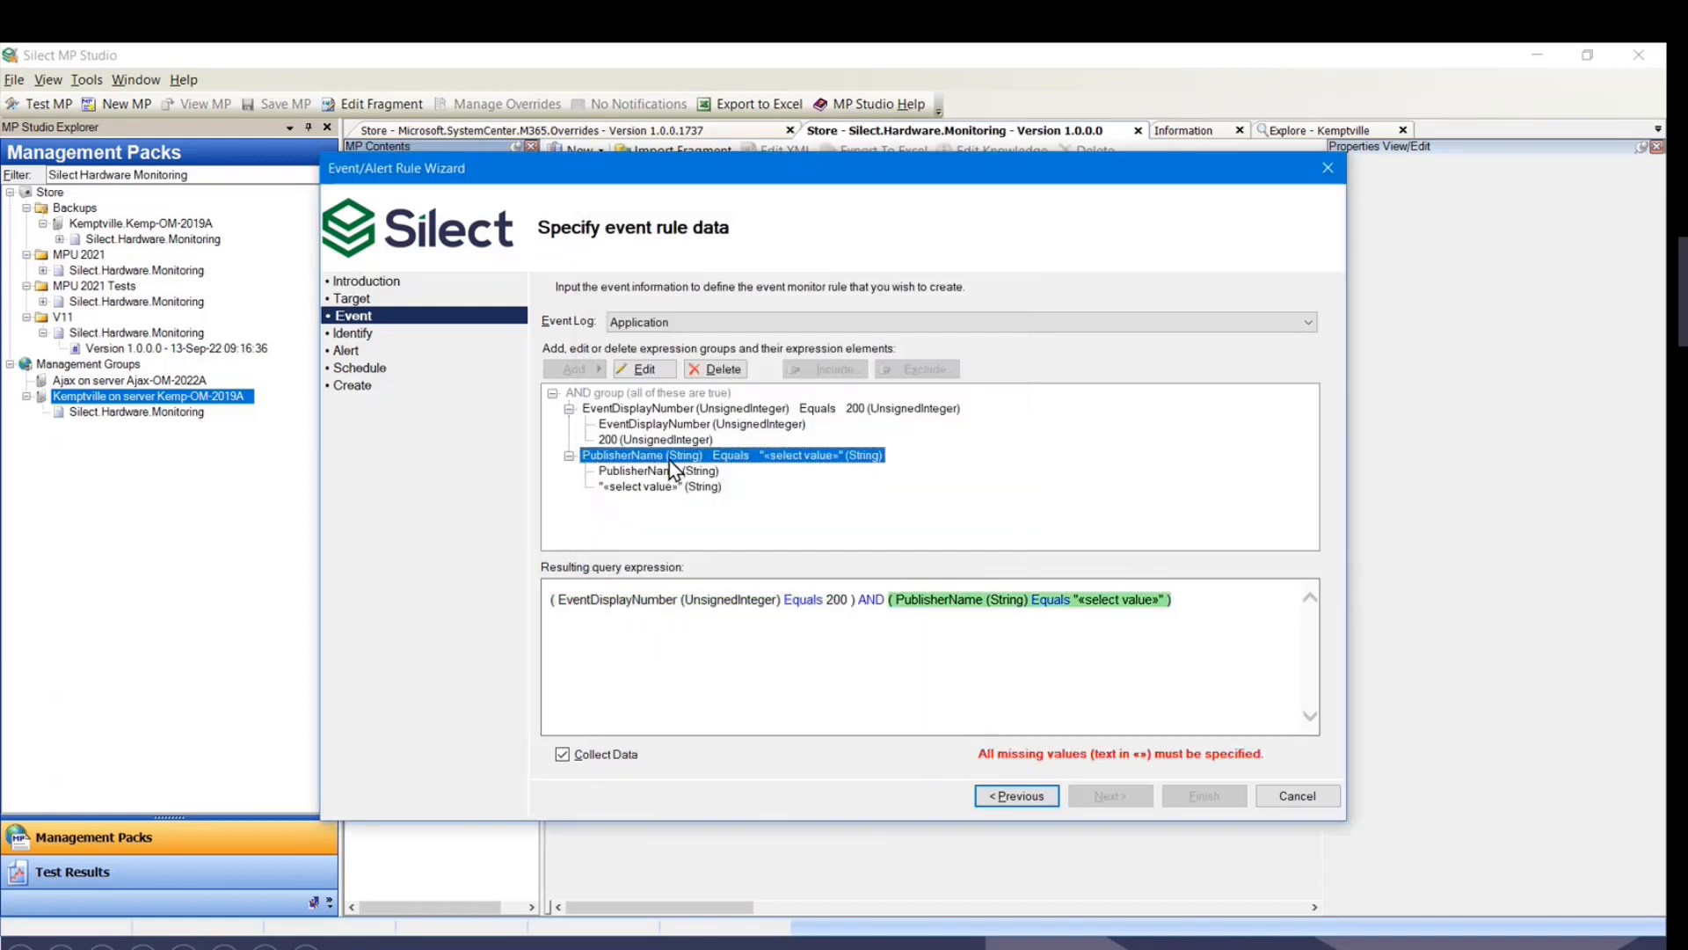
double_click(668, 459)
left_click(919, 449)
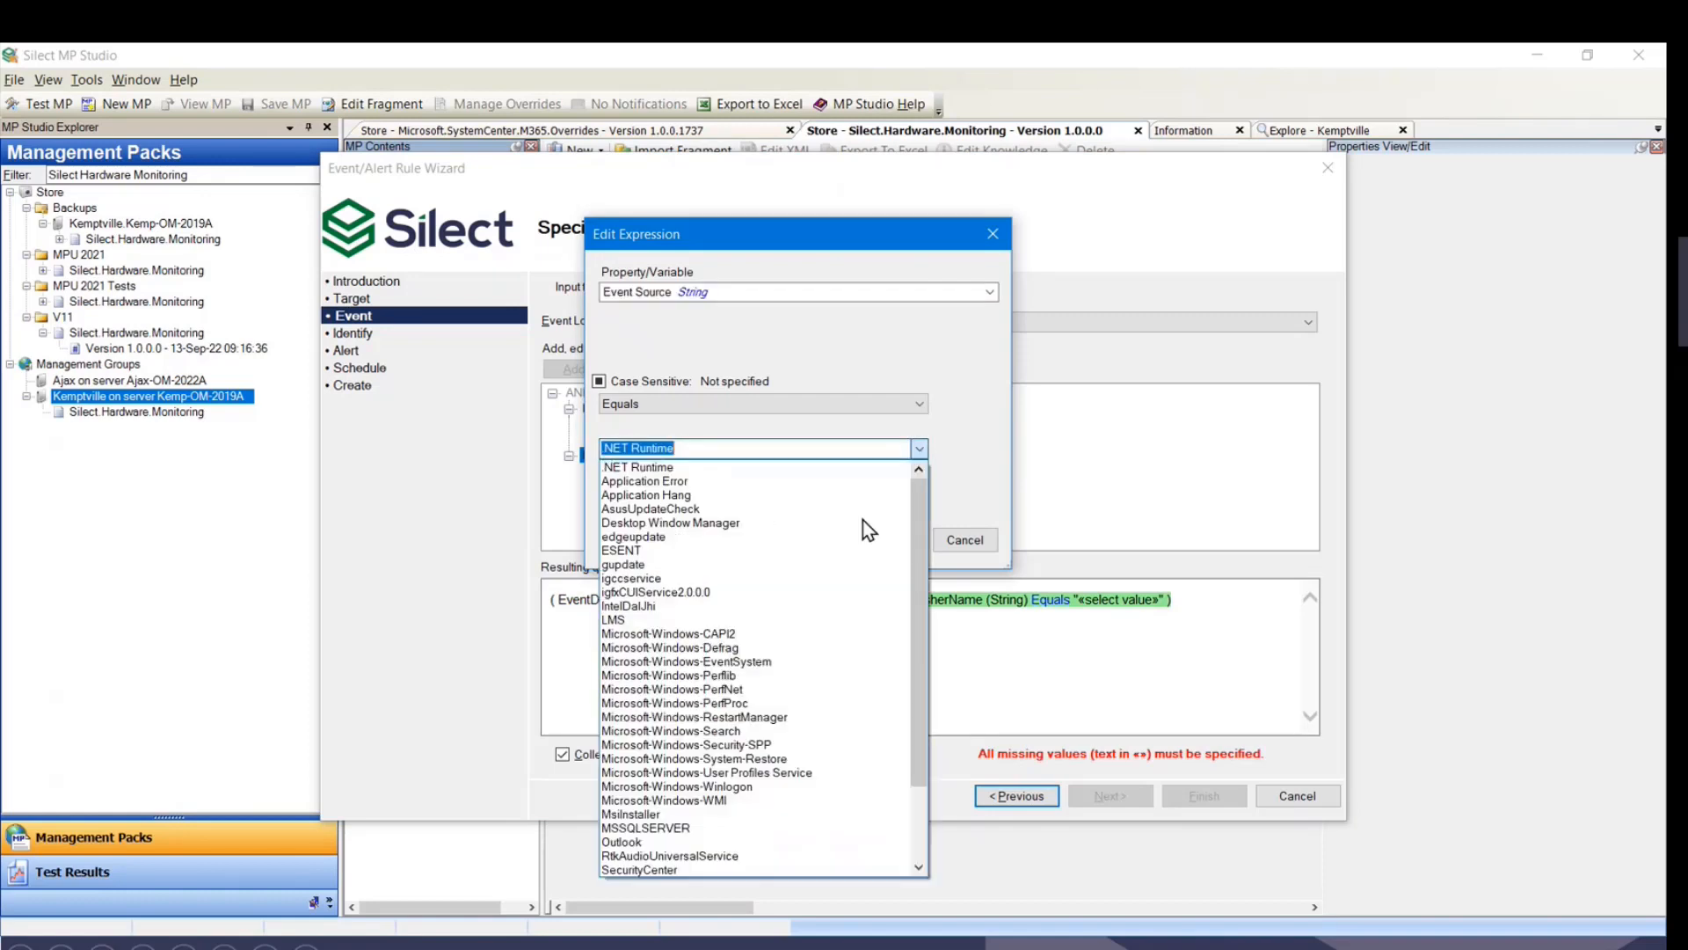
left_click(678, 831)
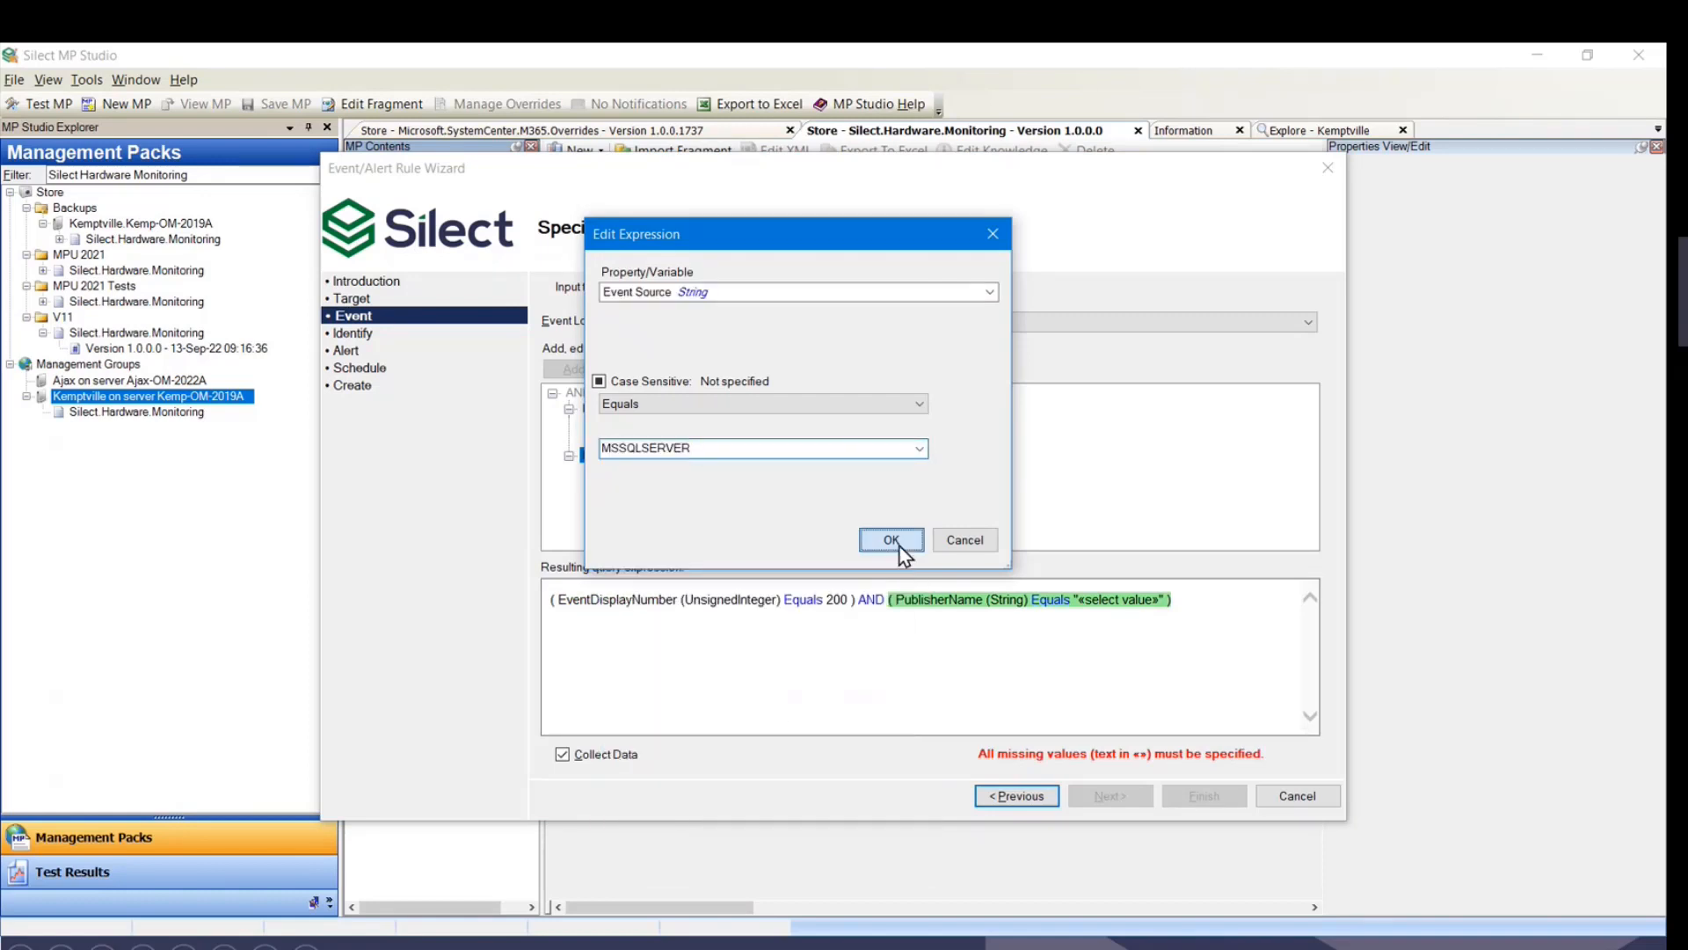
left_click(895, 539)
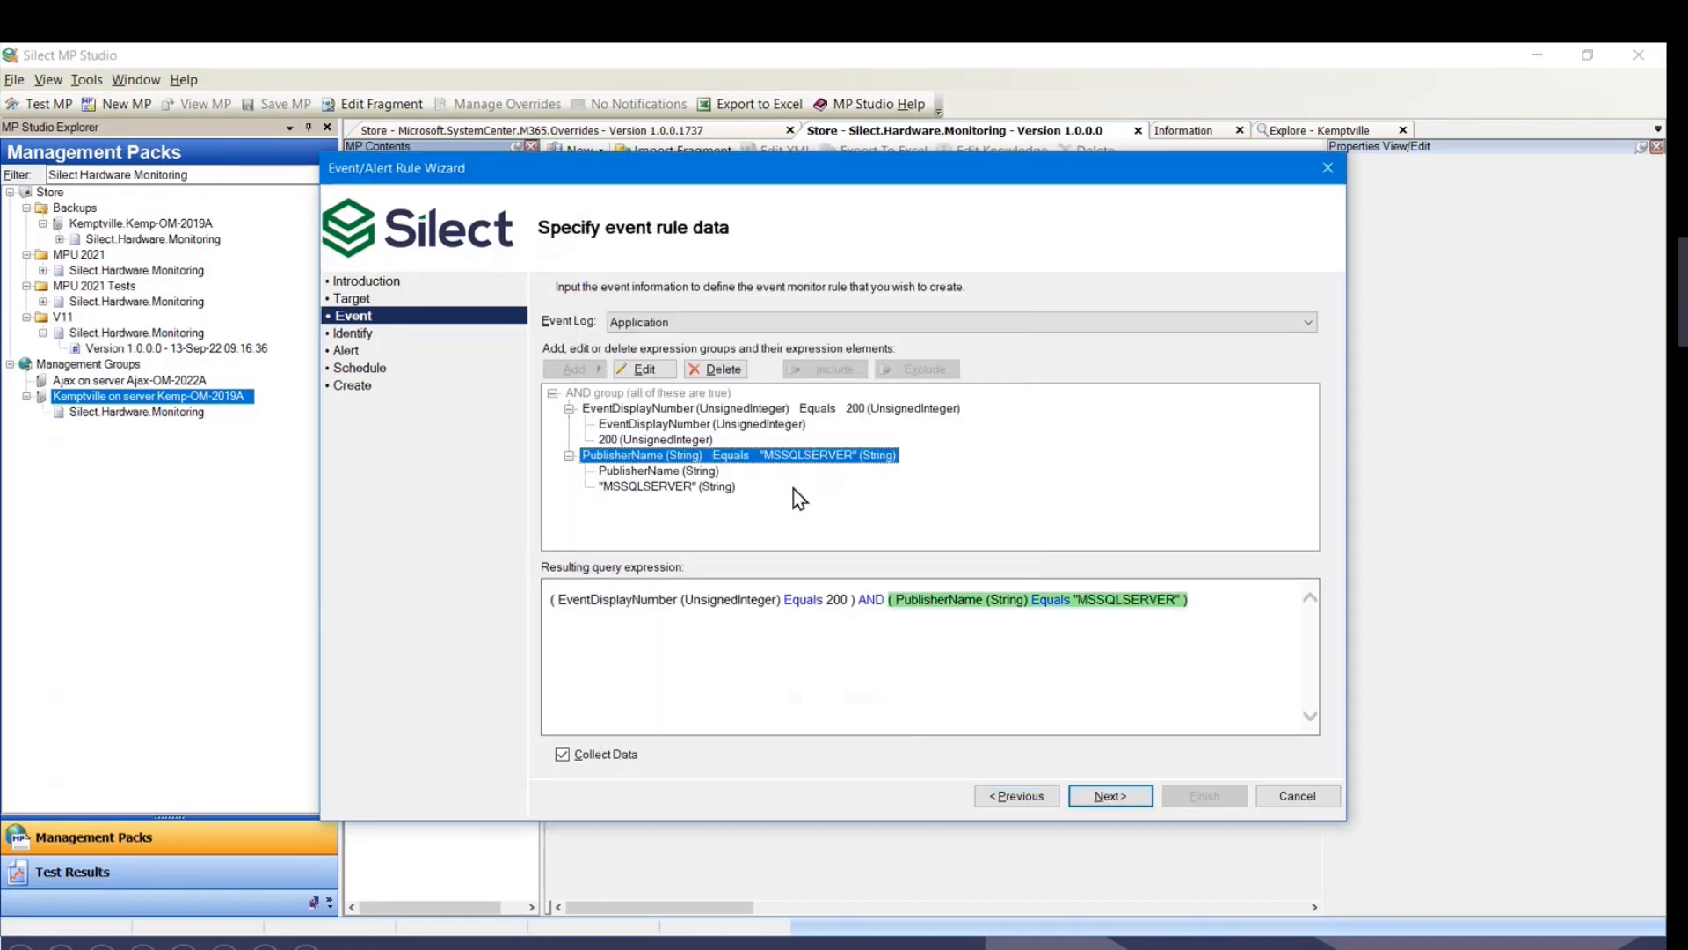
Add a simple expression to the AND group requiring Event Category to equal General.
left_click(605, 396)
right_click(609, 405)
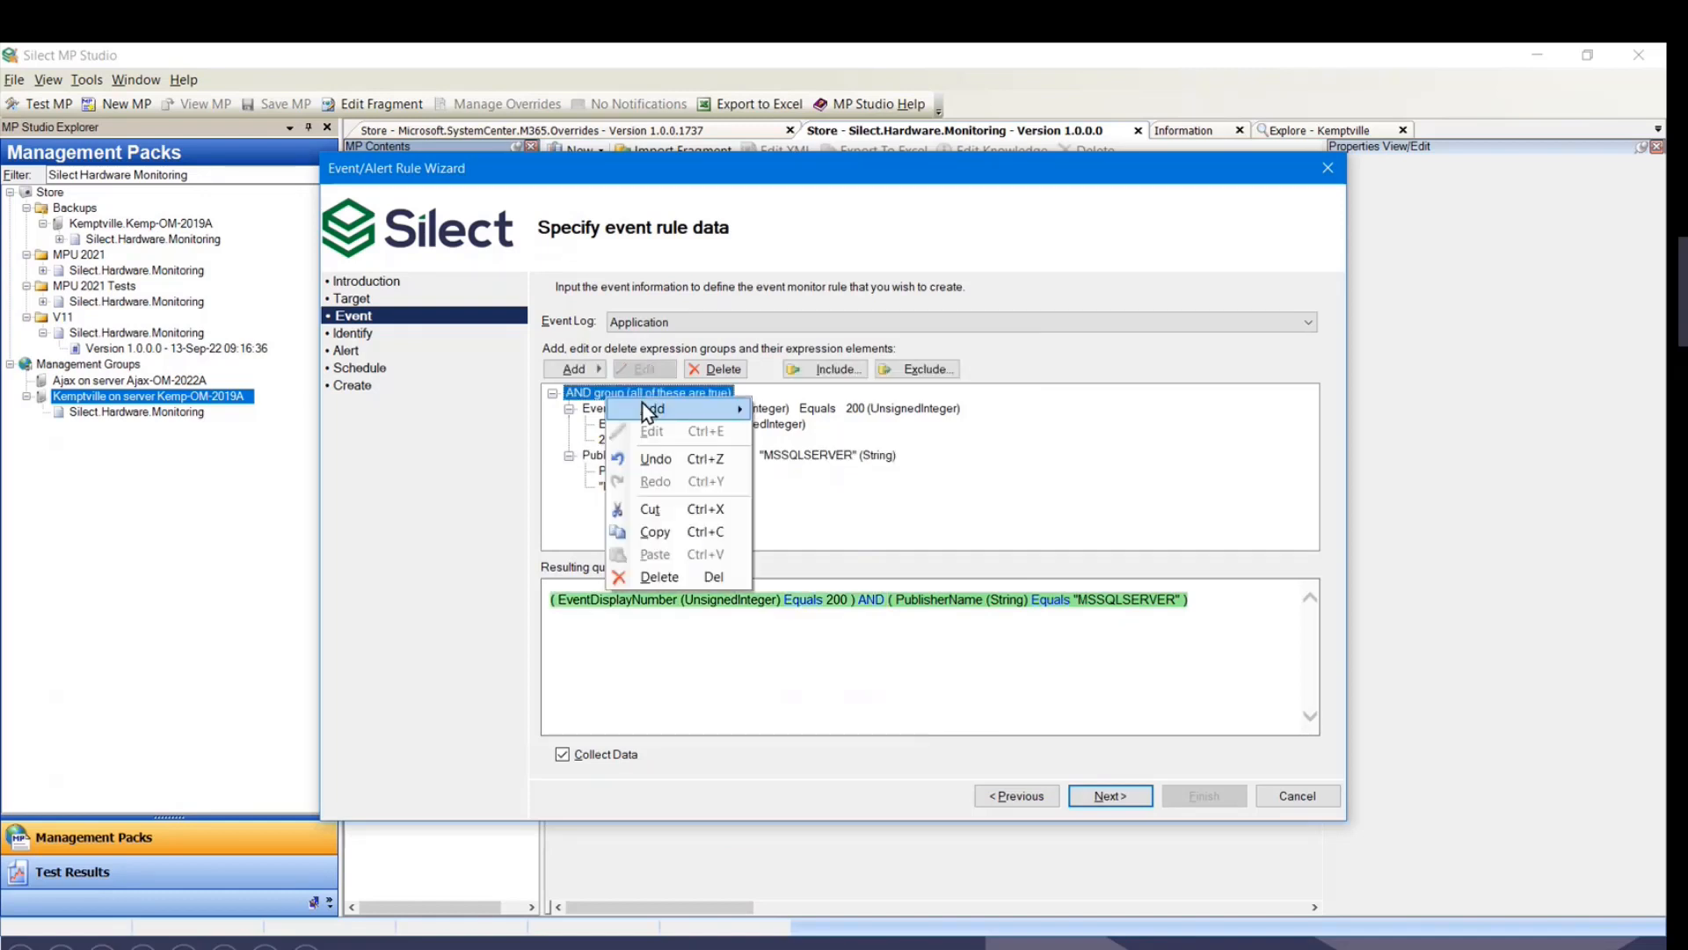
mouse_move(689, 406)
left_click(810, 408)
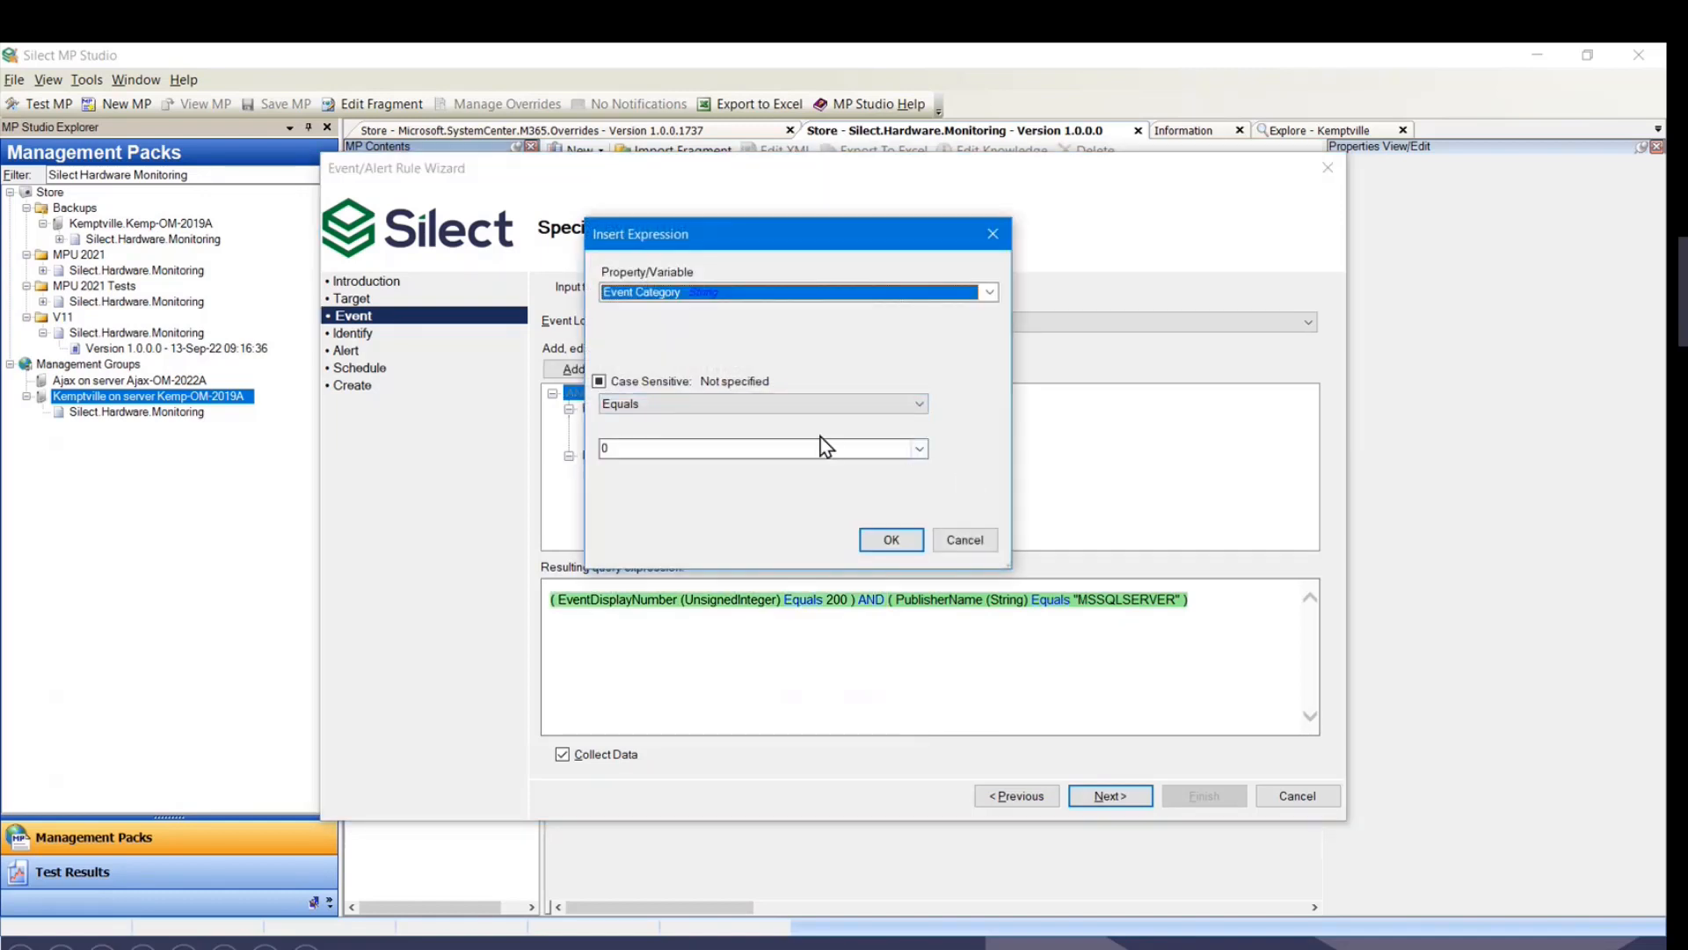
left_click(918, 448)
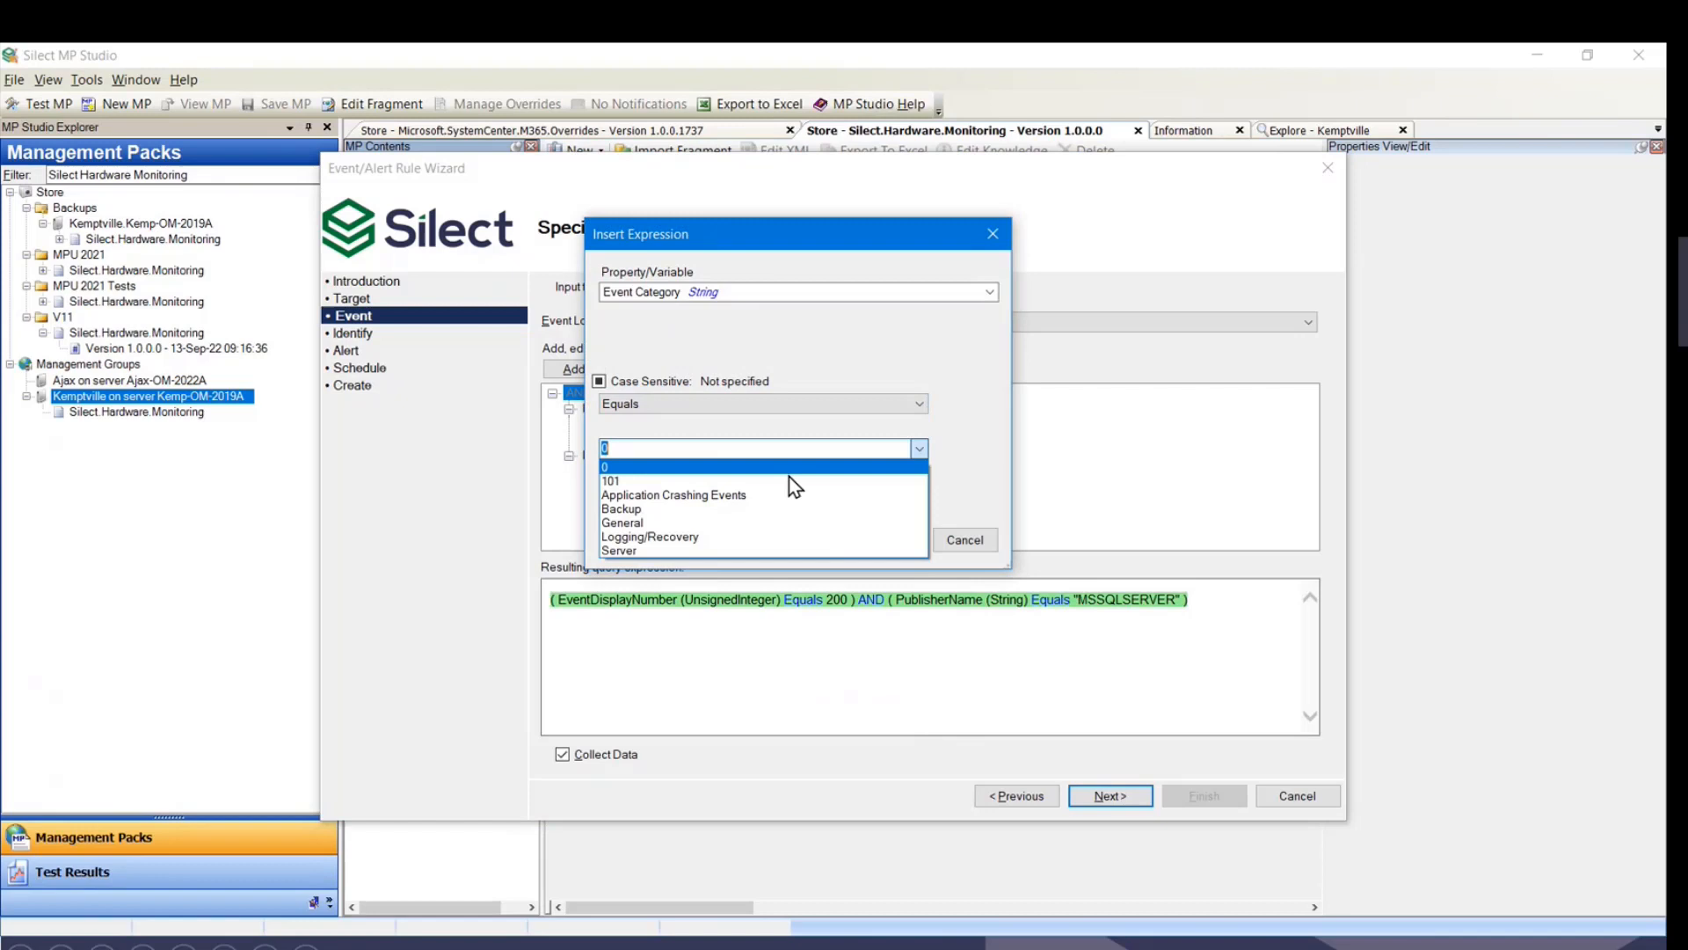
left_click(631, 522)
left_click(887, 534)
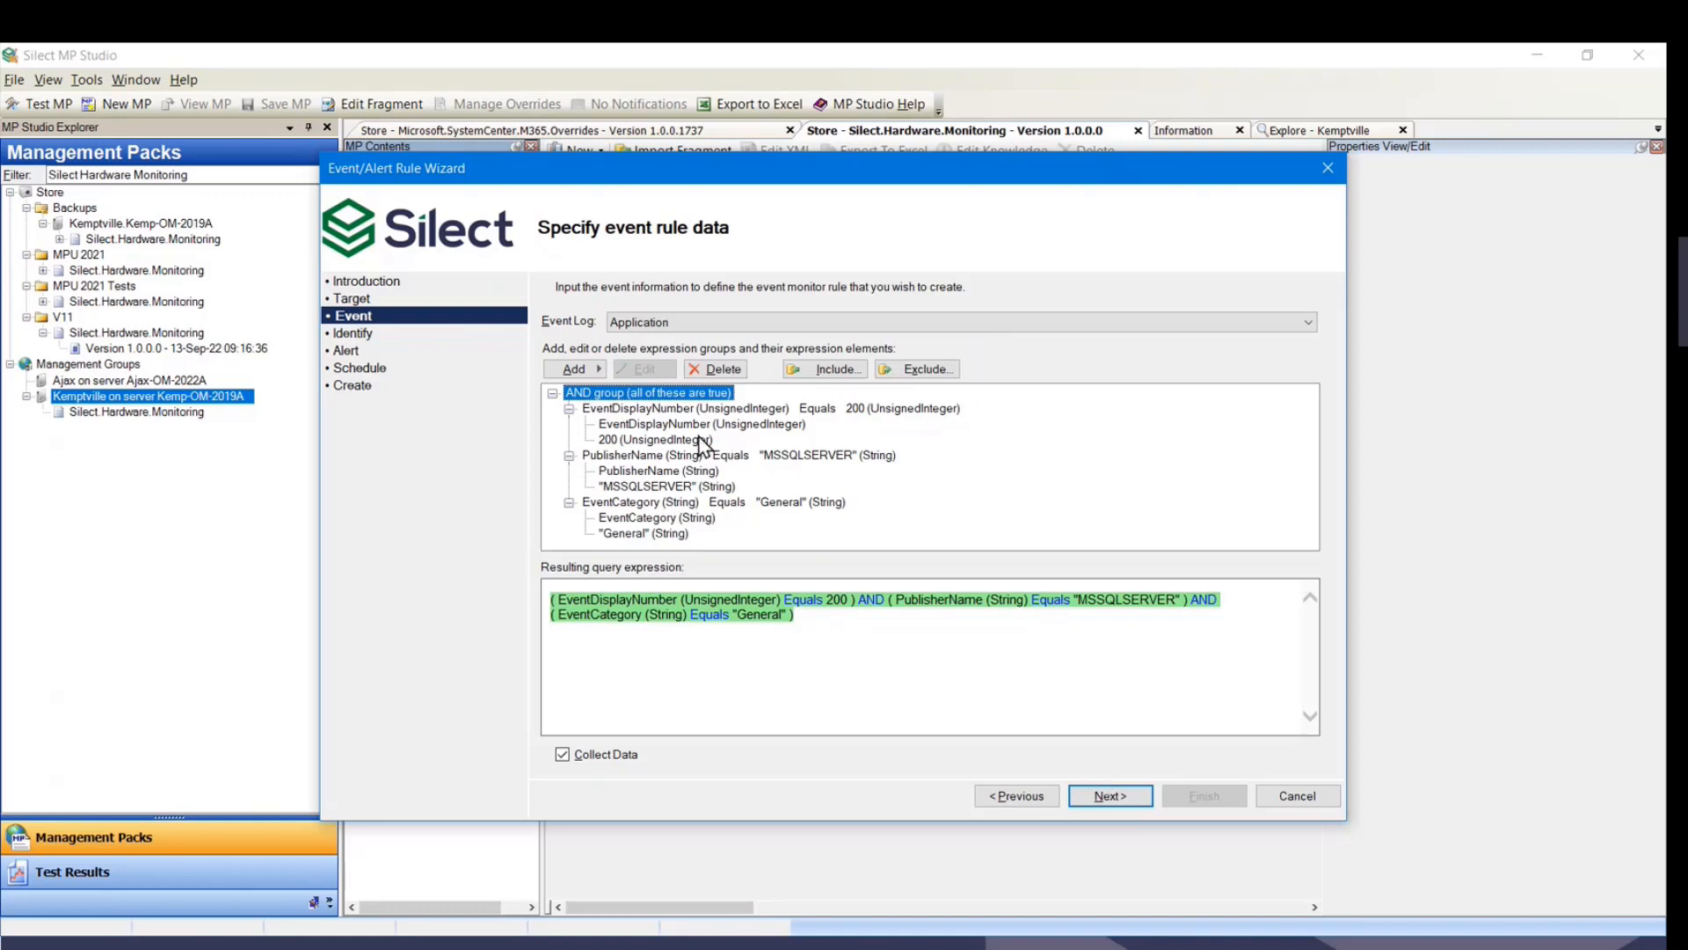
Add an OR group under the AND group, containing a simple expression where User Name matches the regular expression ^aa.
left_click(601, 373)
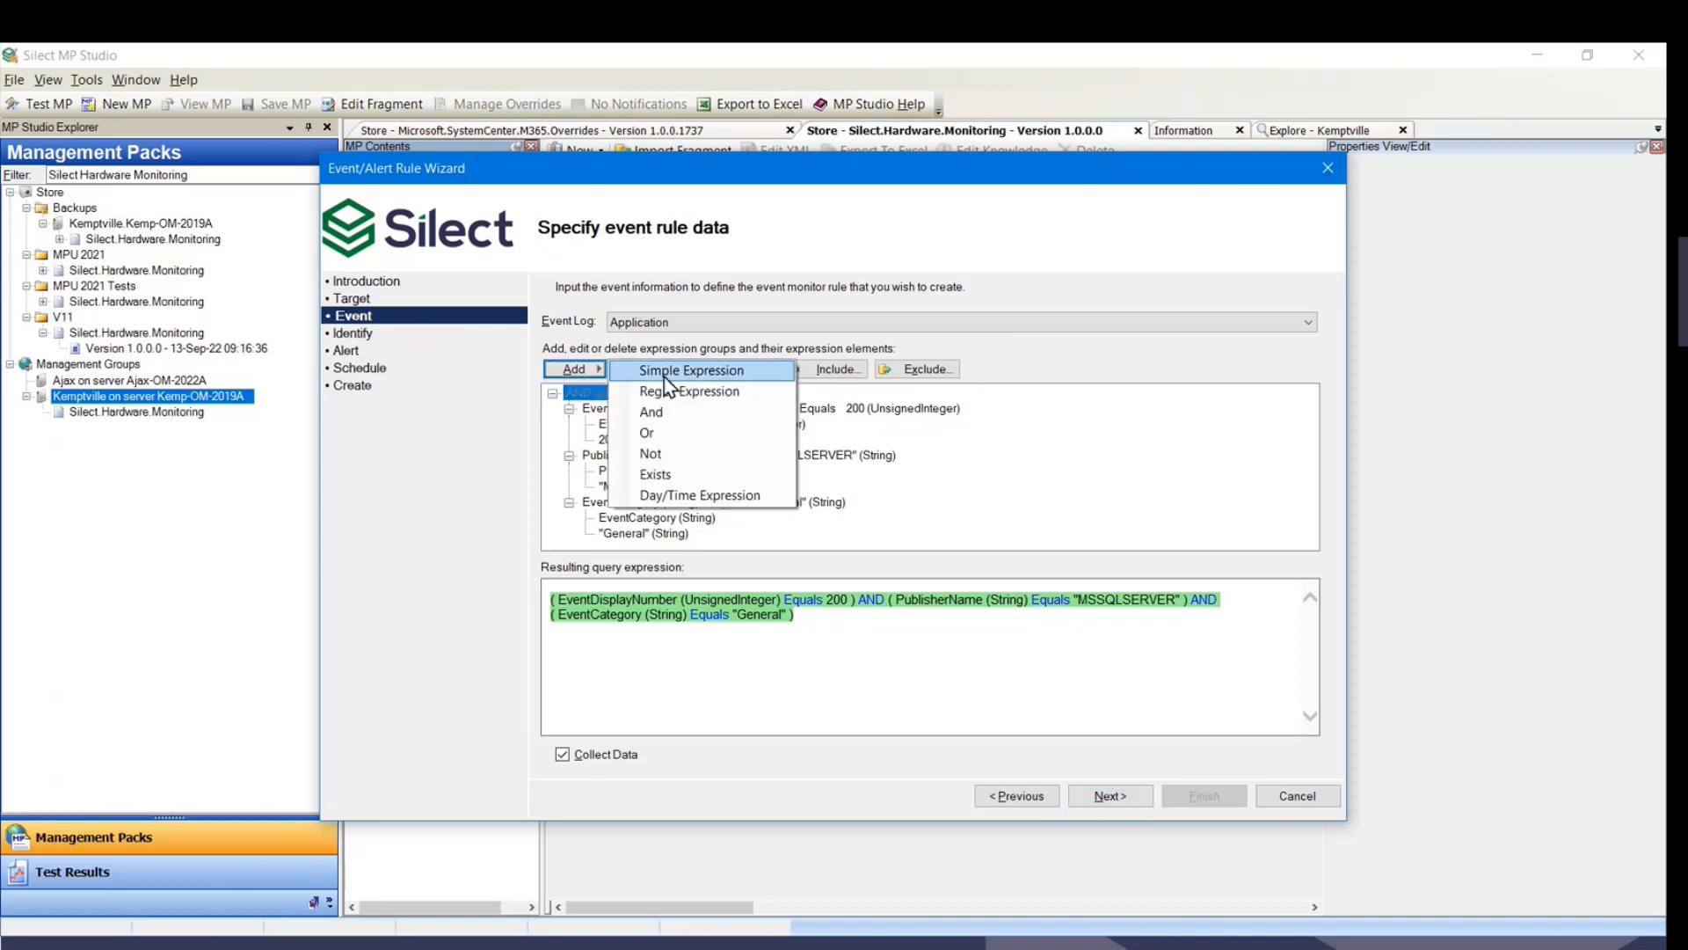
left_click(661, 435)
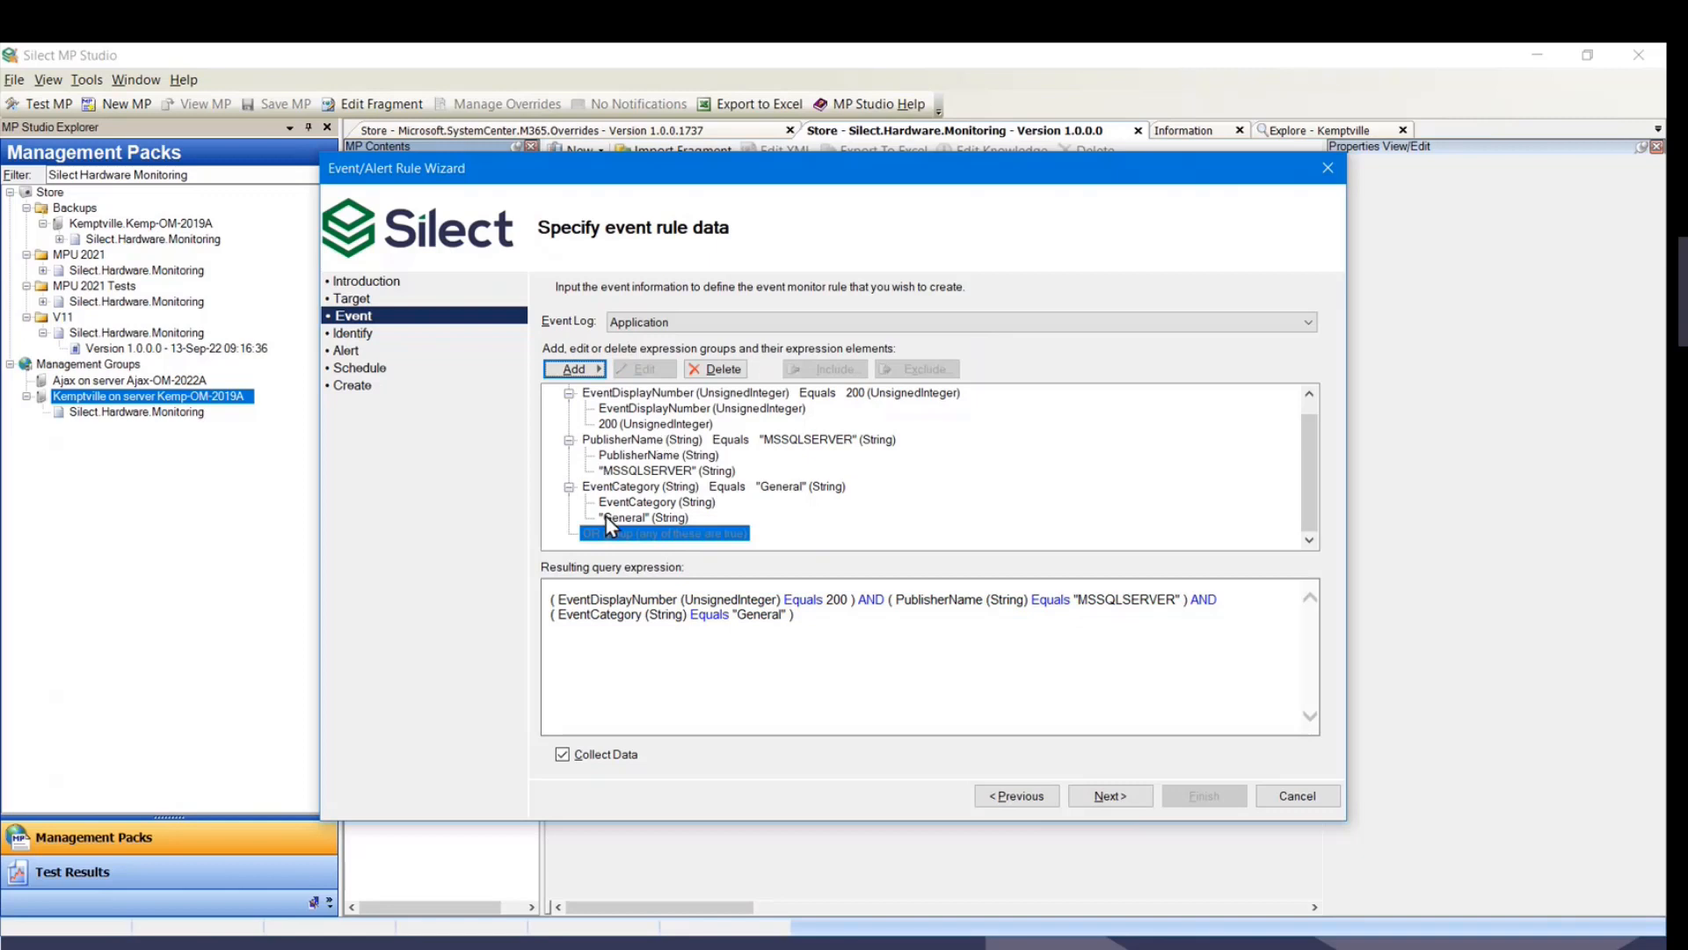
left_click(603, 374)
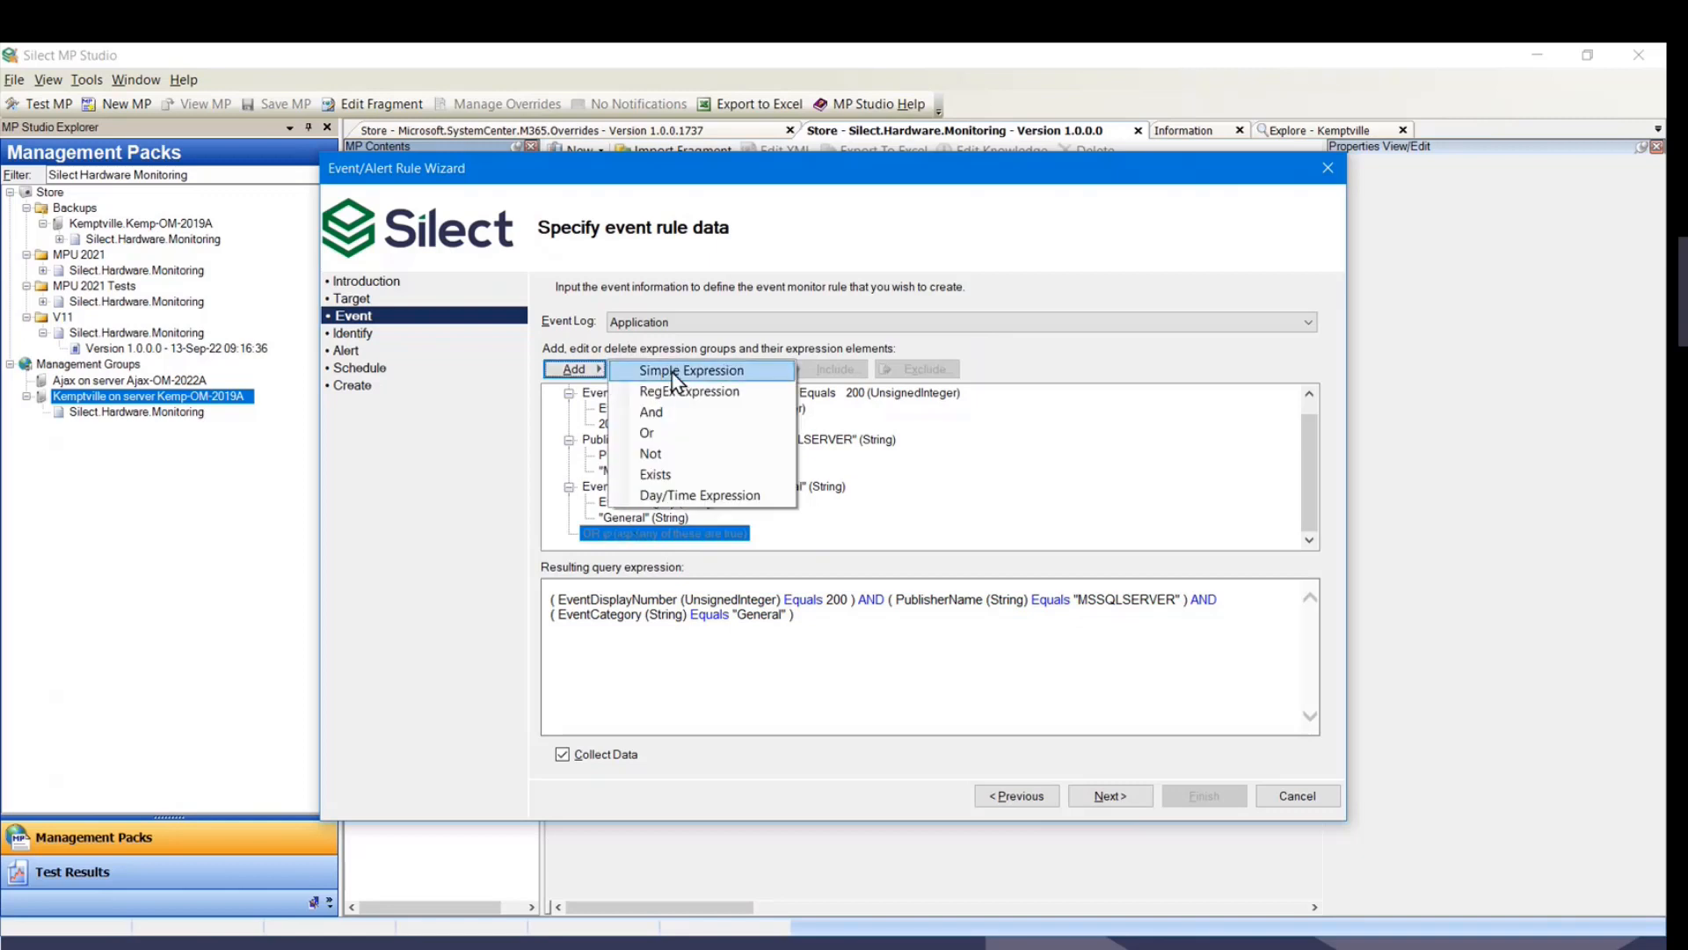
left_click(674, 371)
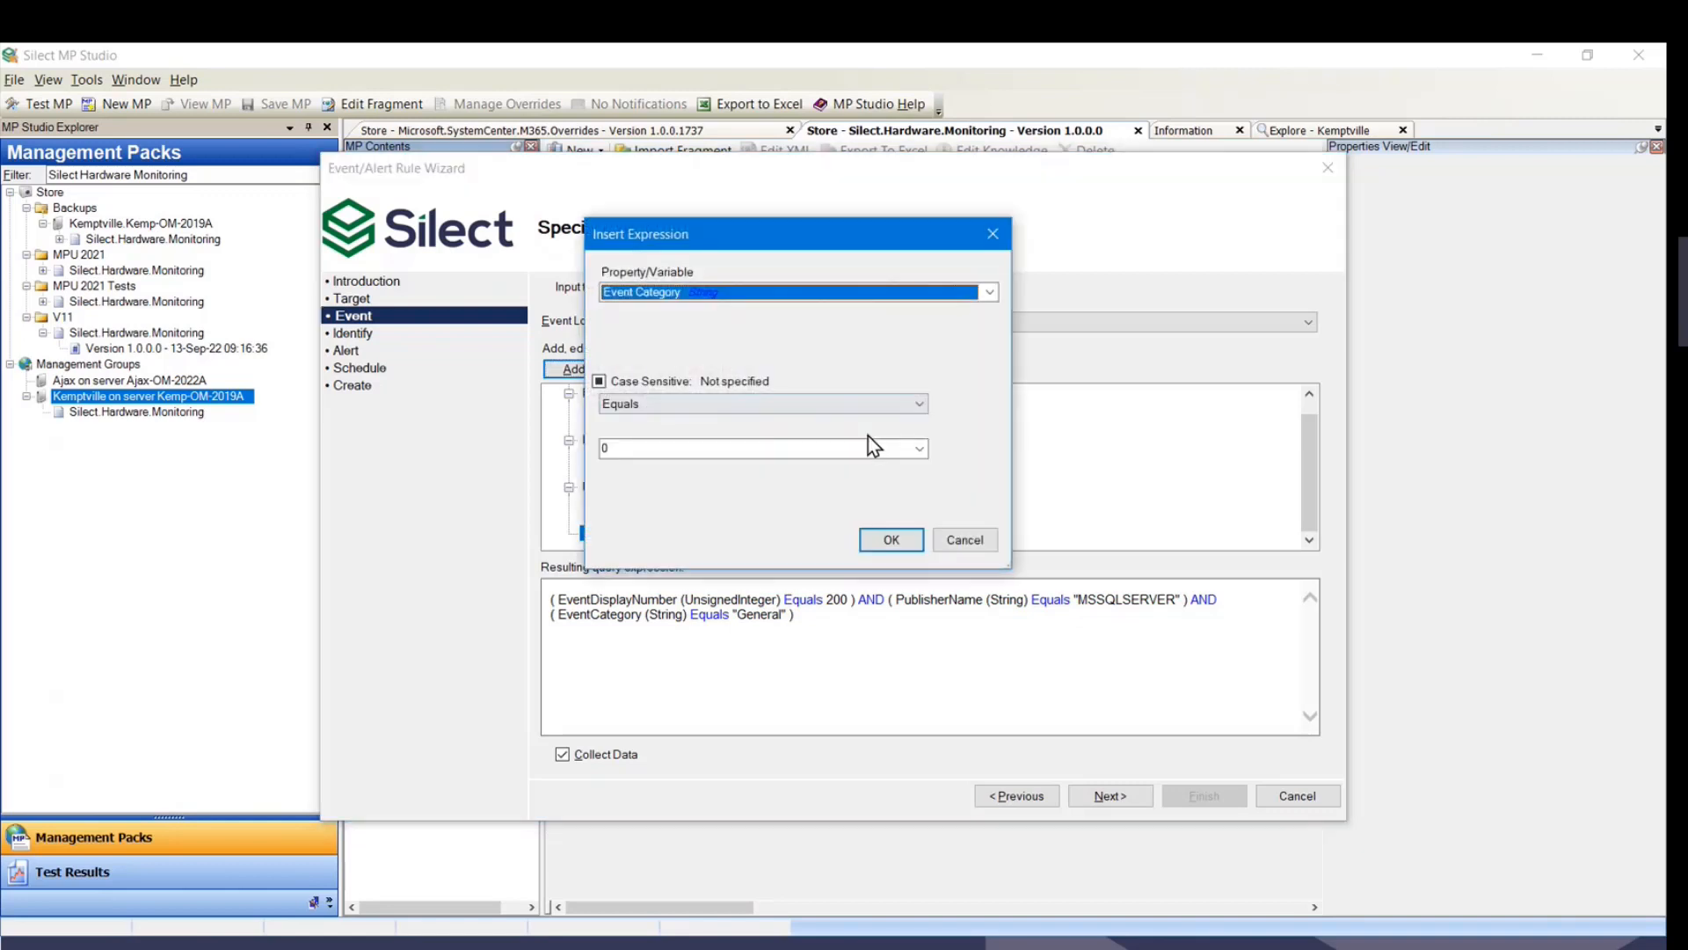
left_click(989, 292)
left_click(647, 430)
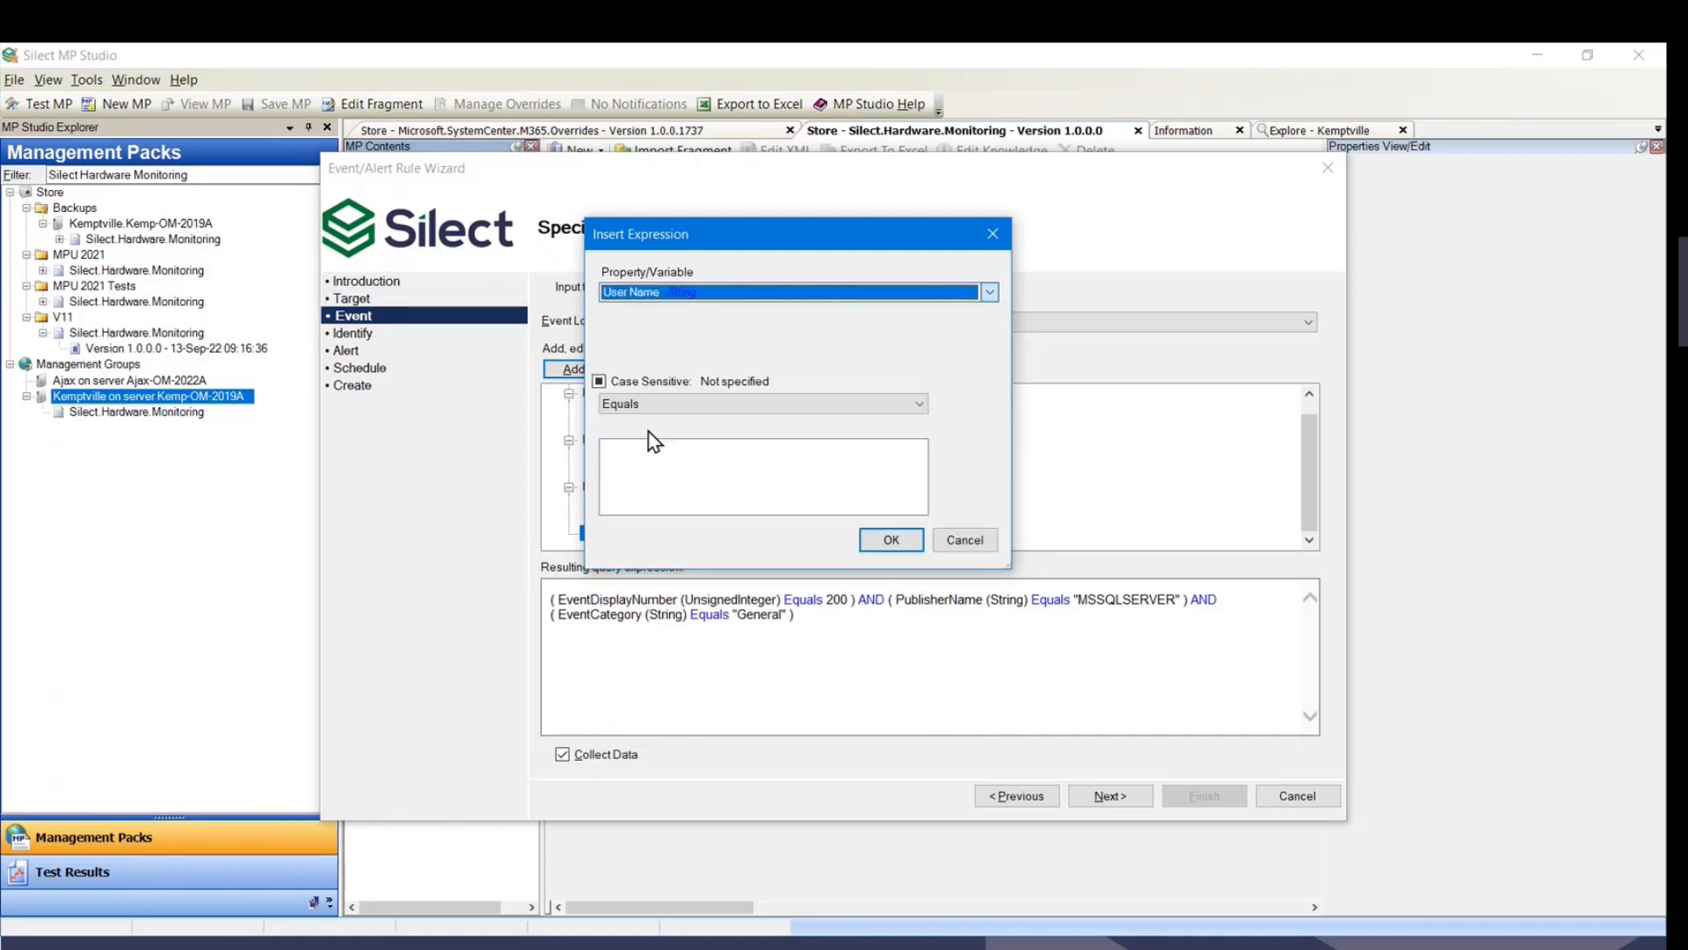
left_click(694, 406)
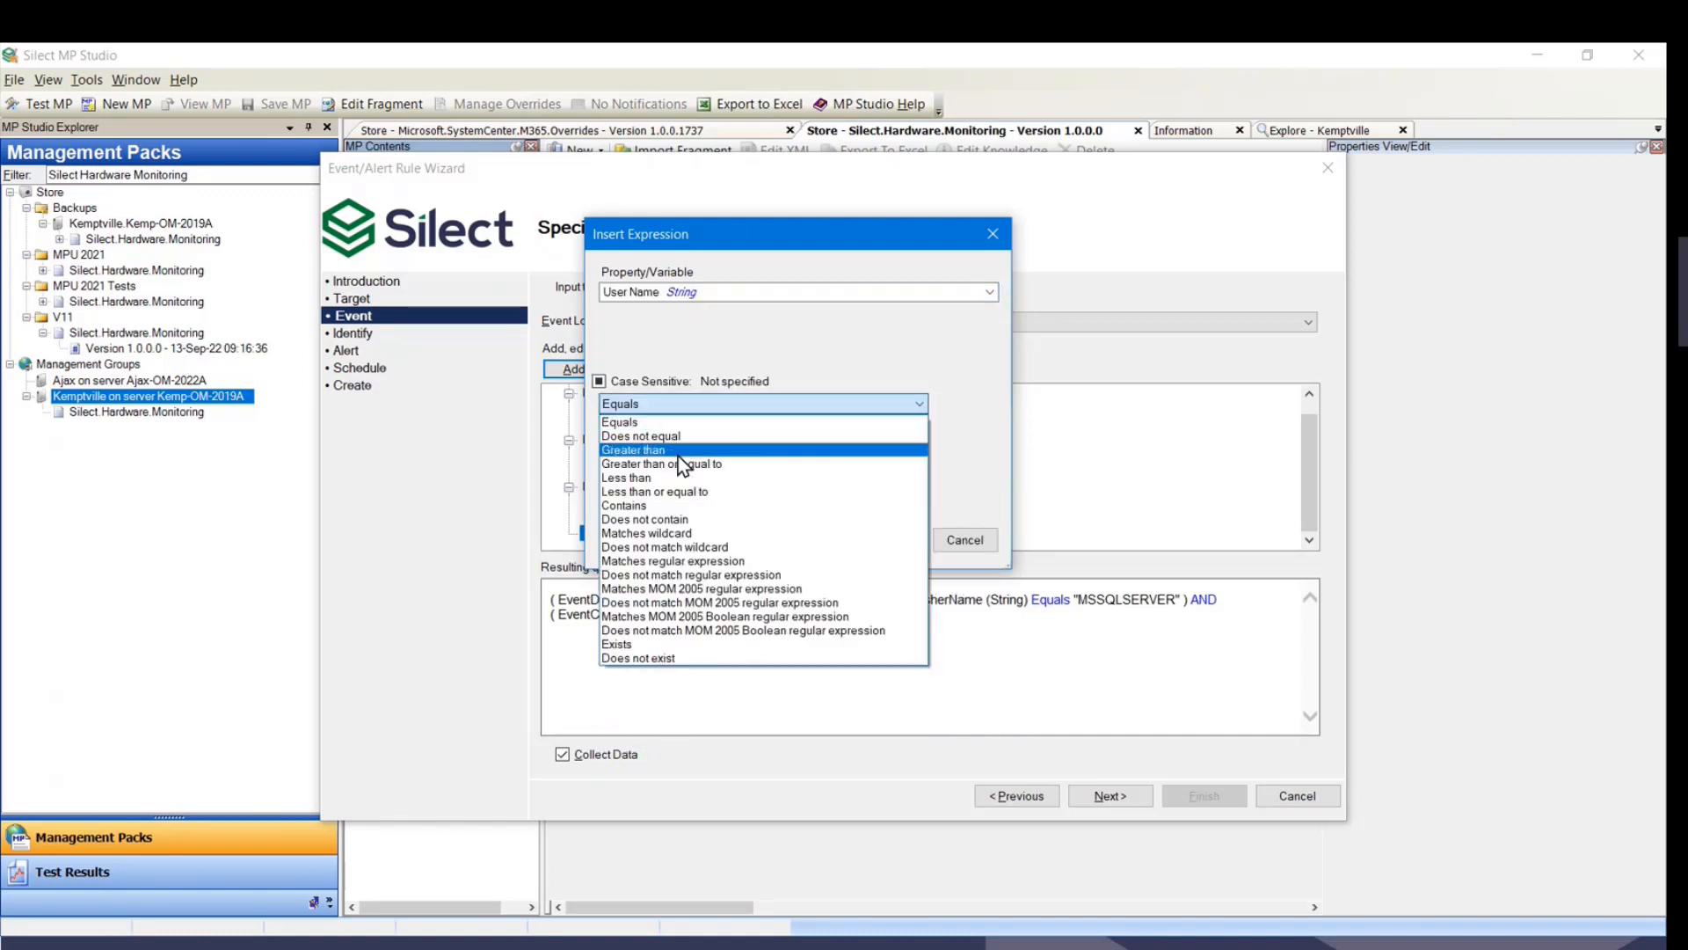
left_click(661, 562)
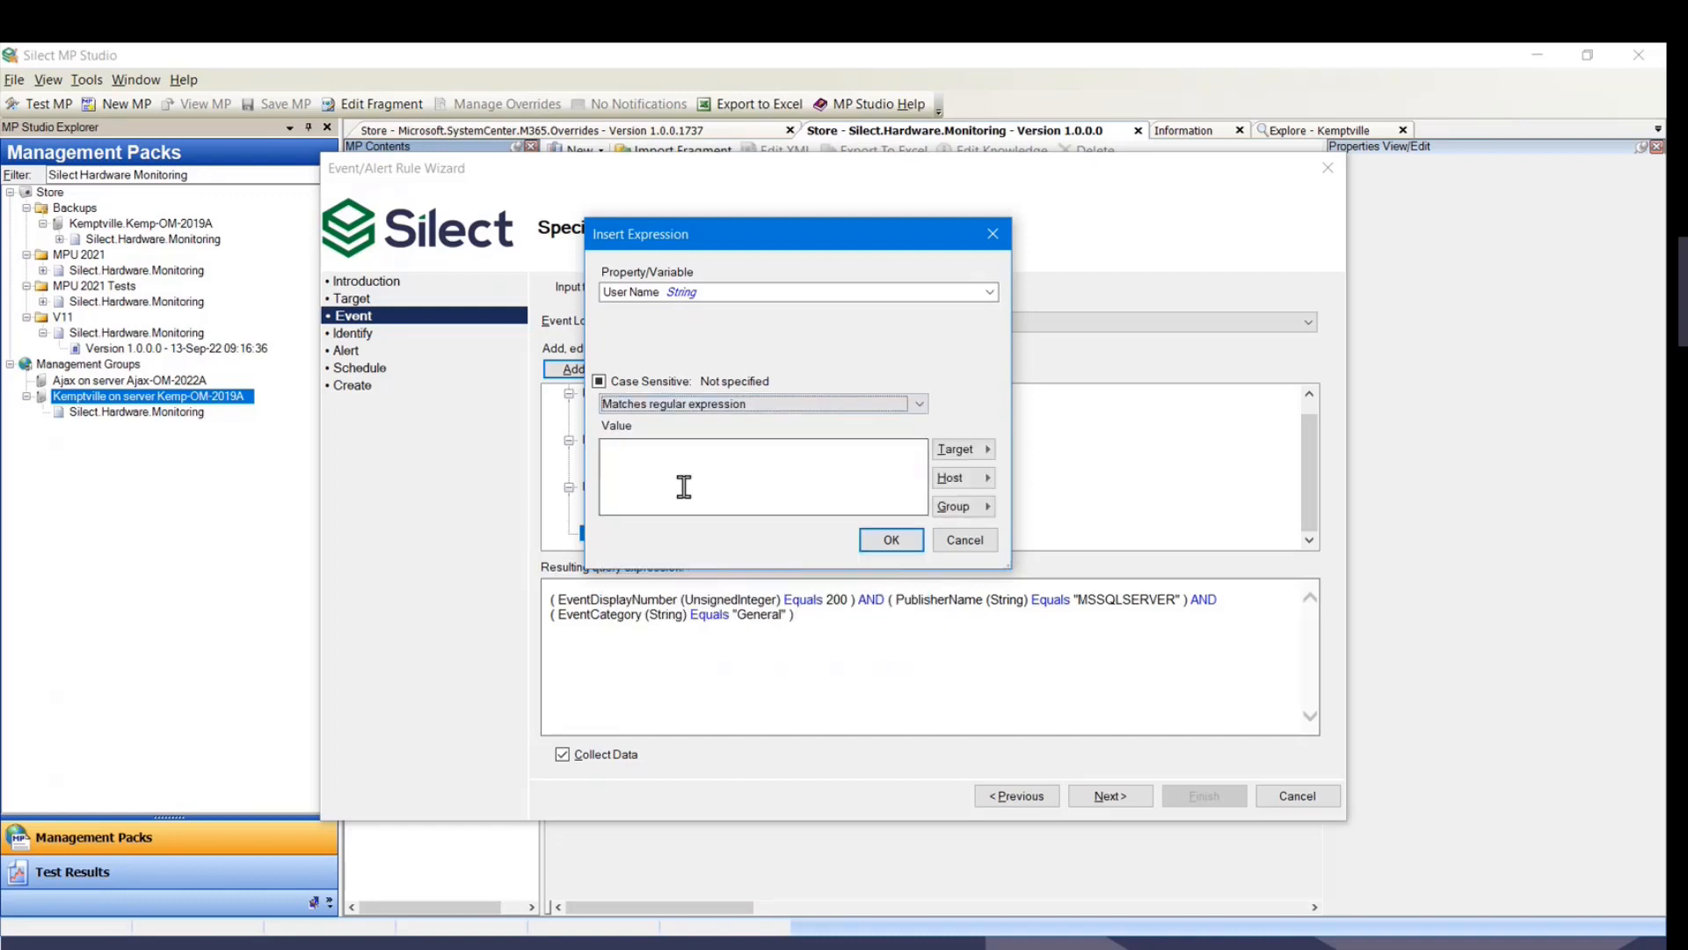
left_click(684, 486)
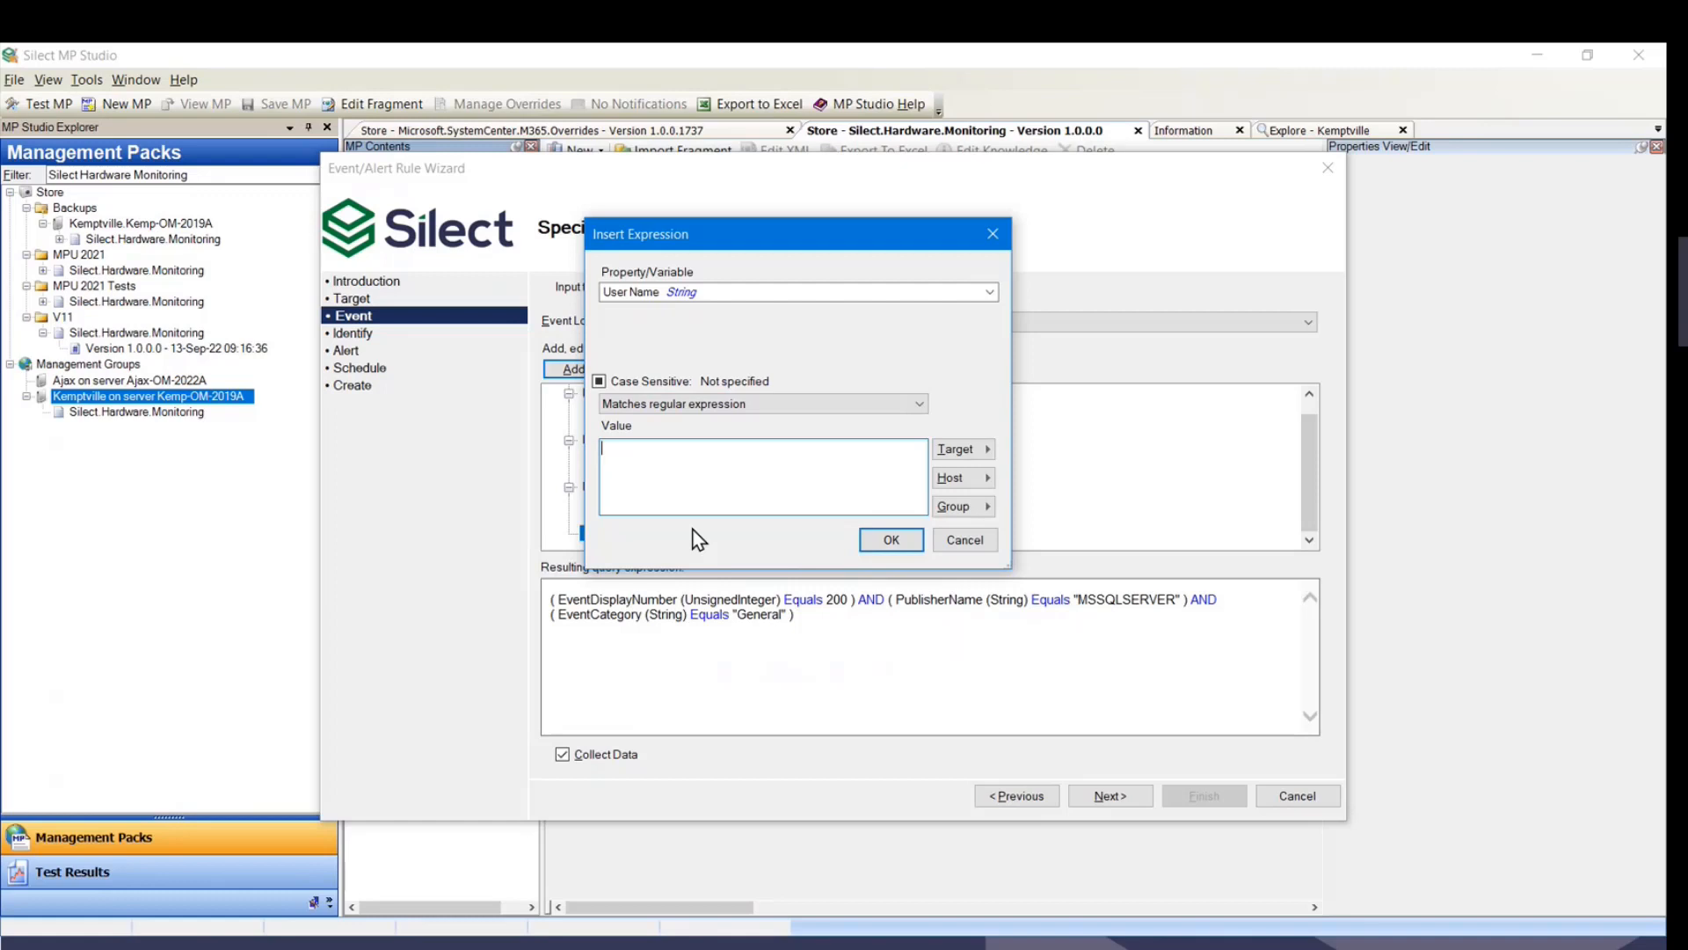
type("^aa")
left_click(906, 542)
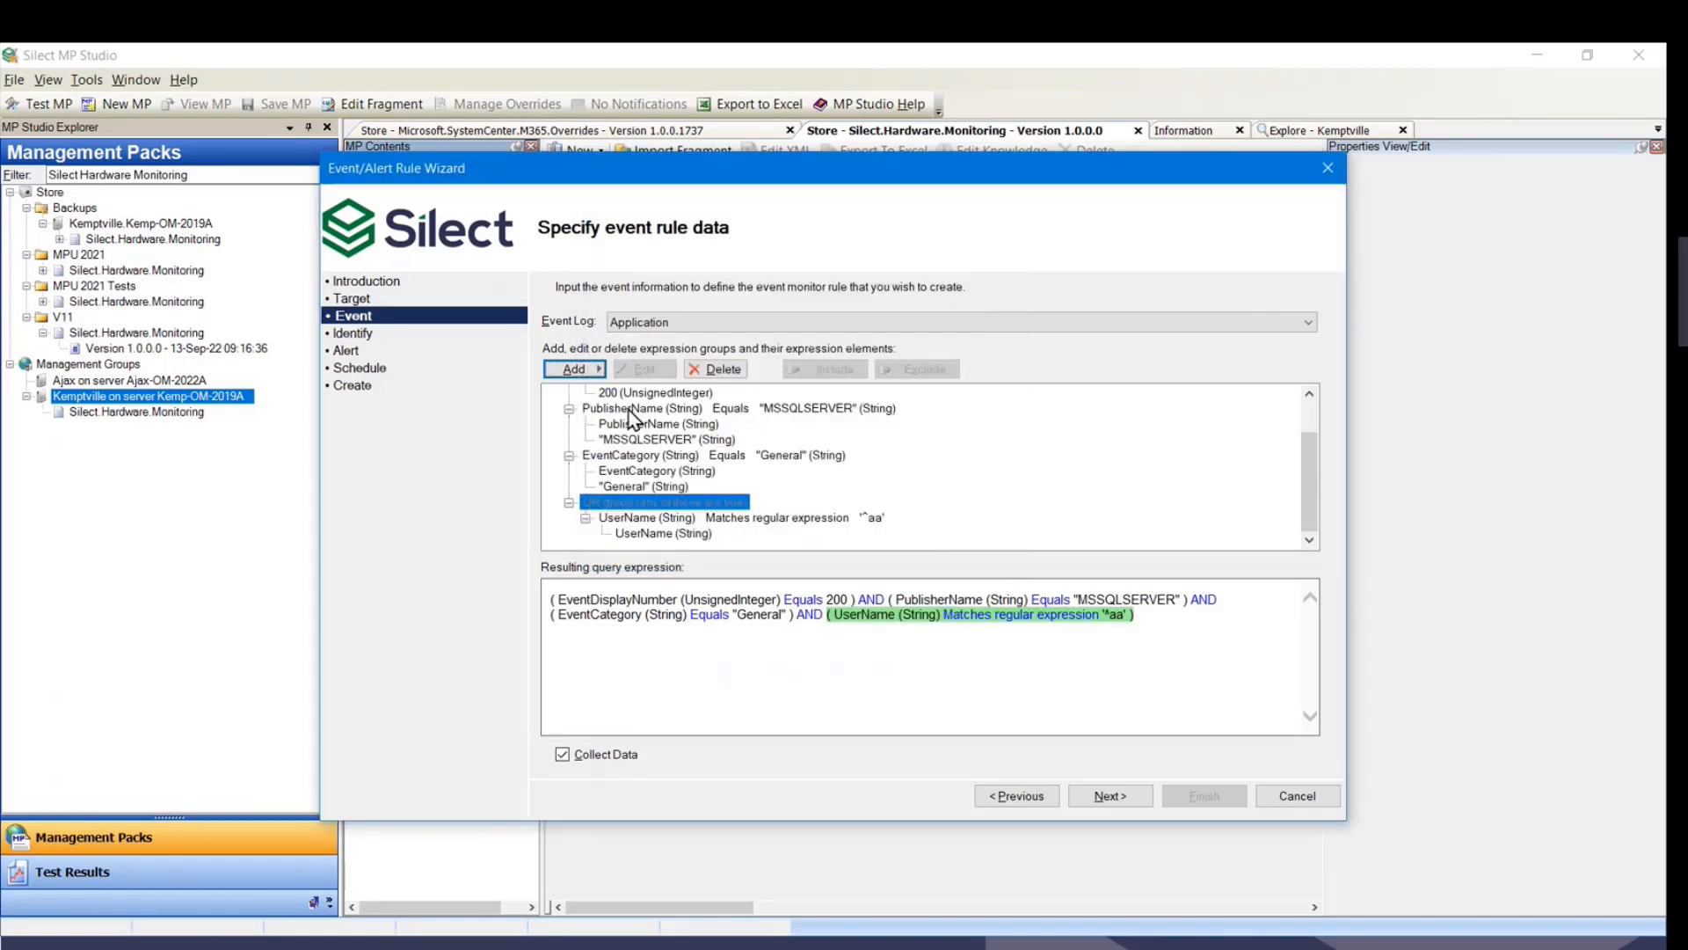
Add a simple expression to the OR group requiring Event Description to contain adminGroup.
left_click(603, 369)
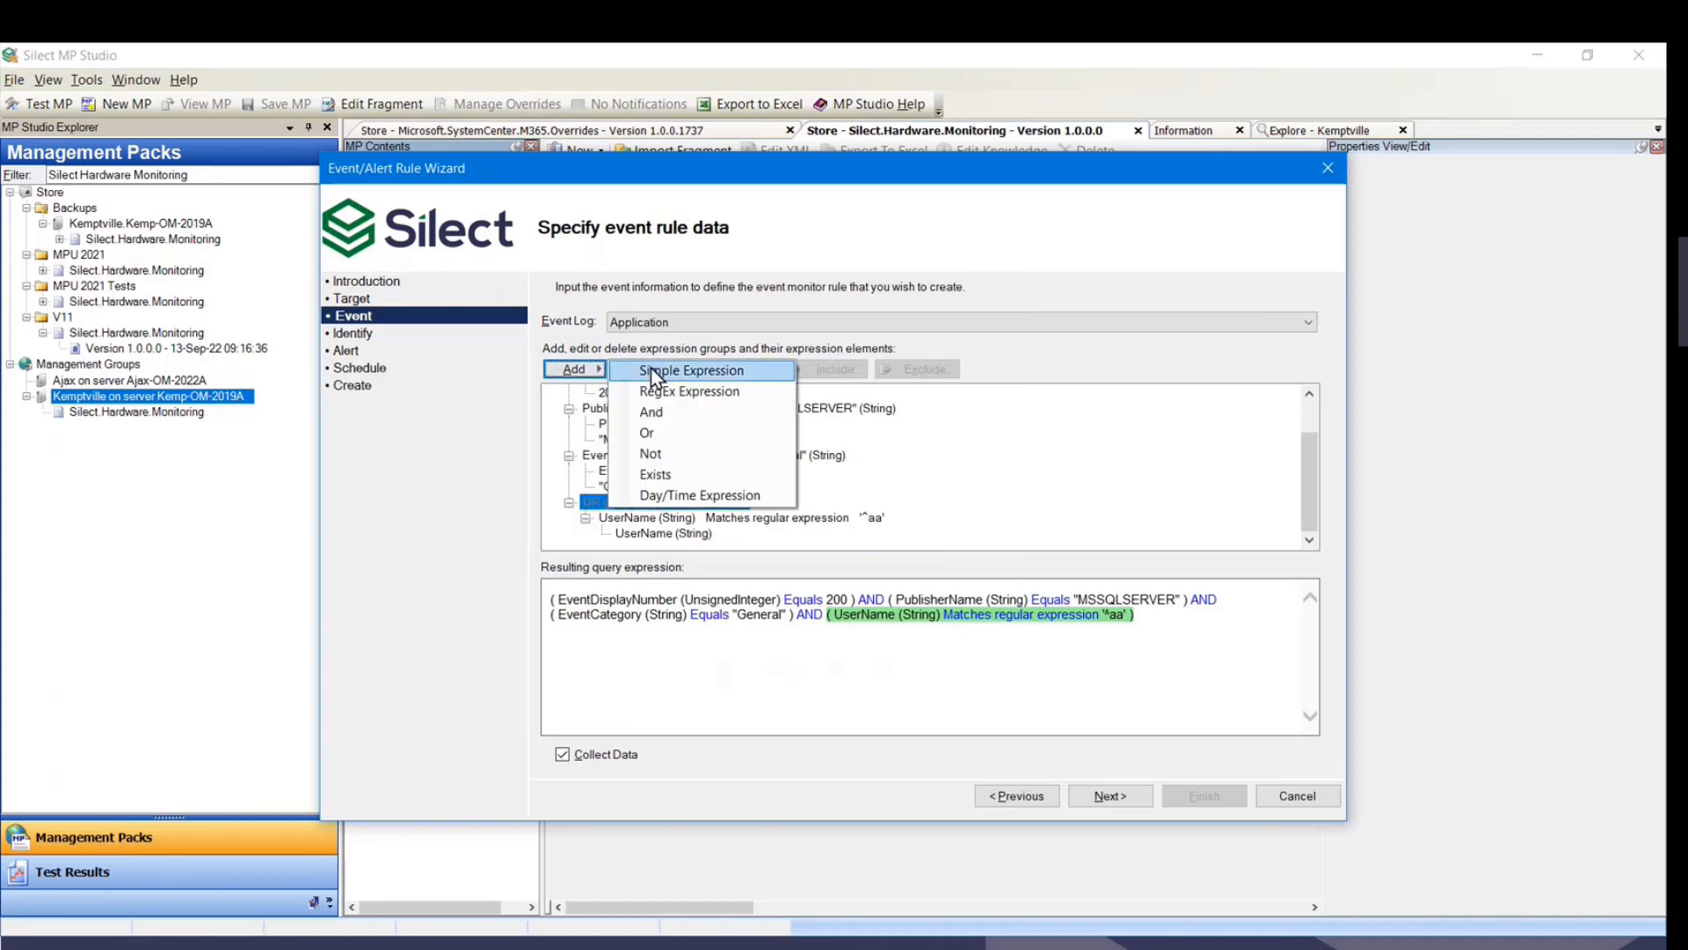
left_click(668, 370)
left_click(991, 291)
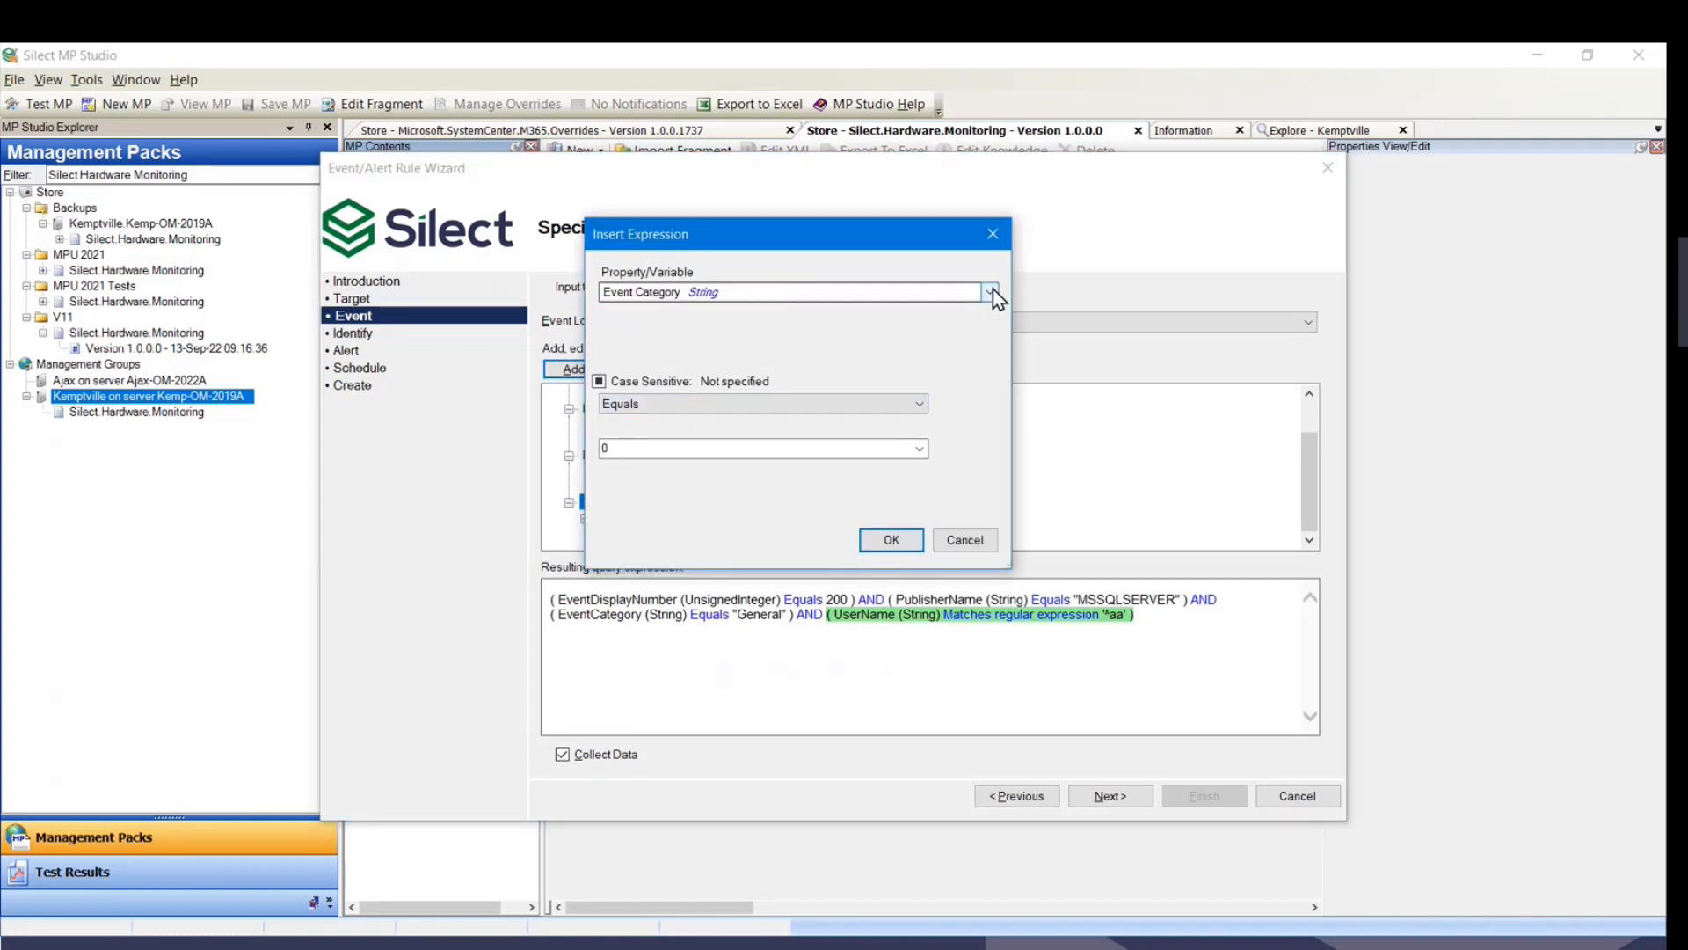
left_click(694, 413)
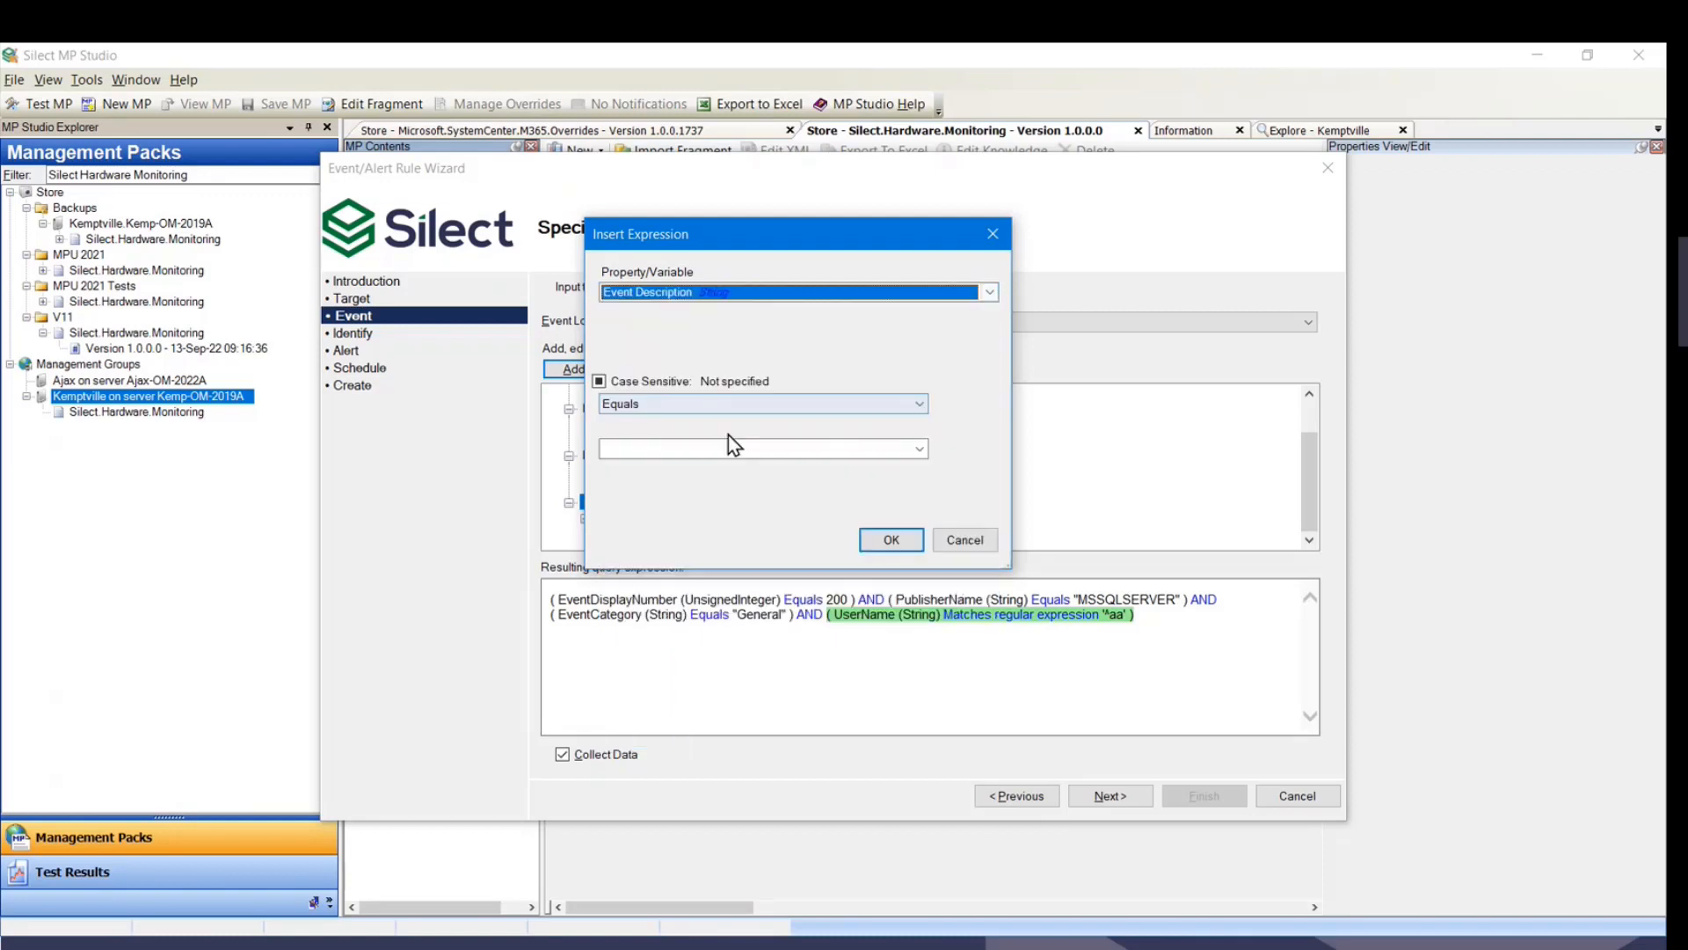
left_click(919, 404)
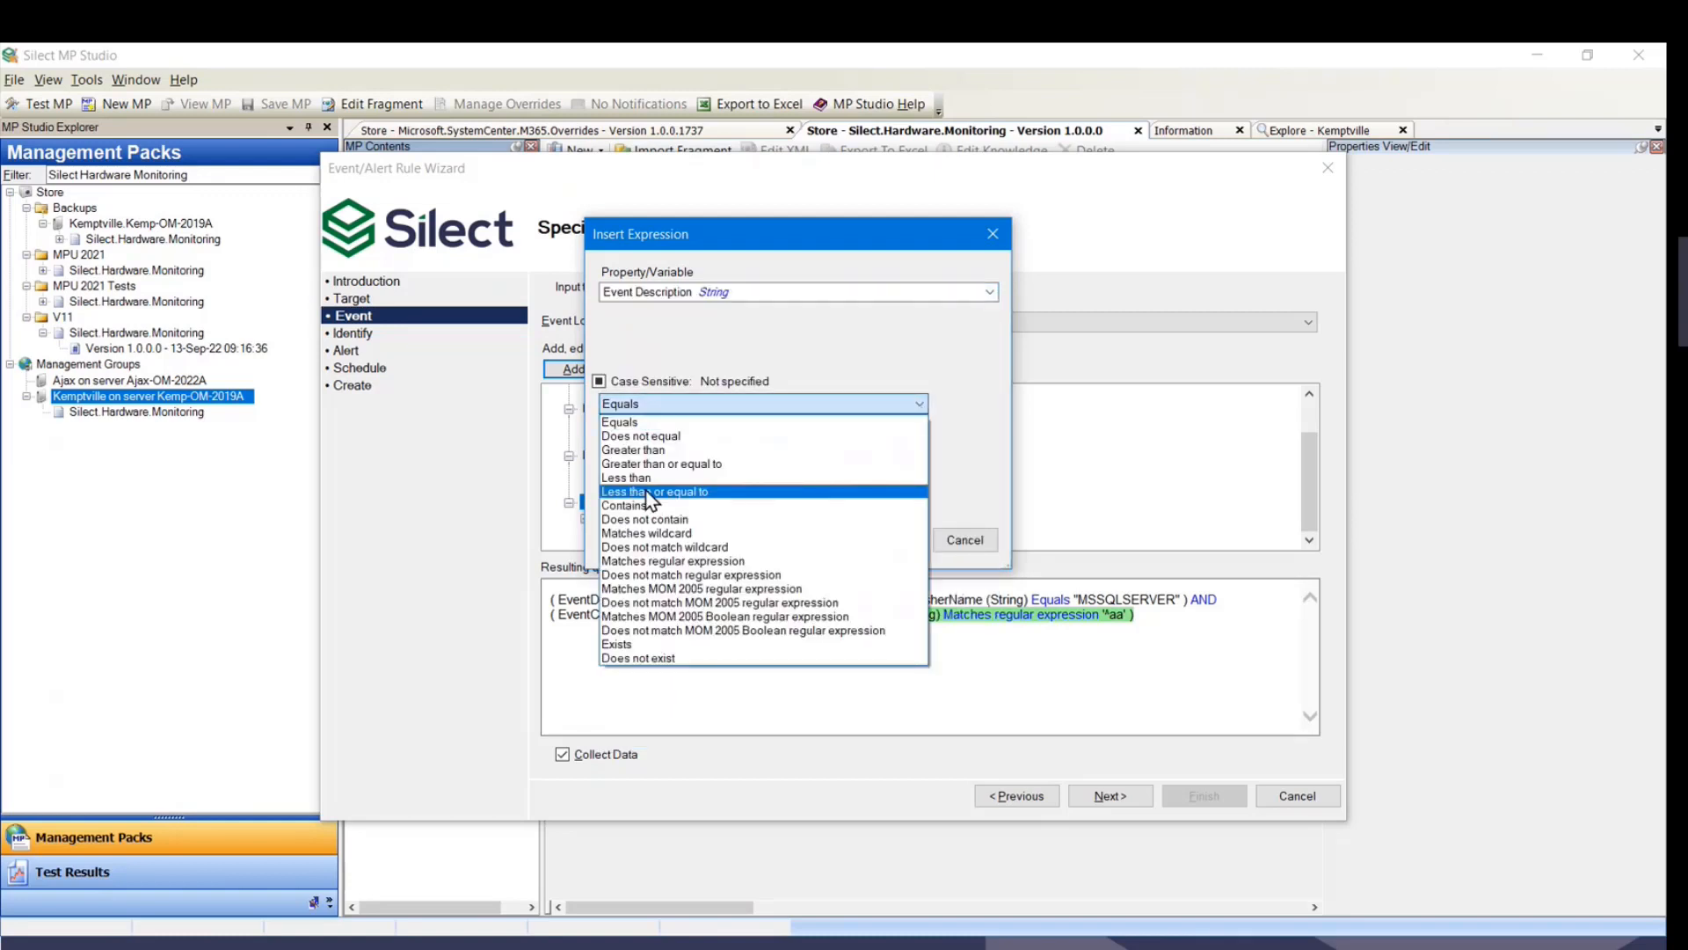
left_click(620, 505)
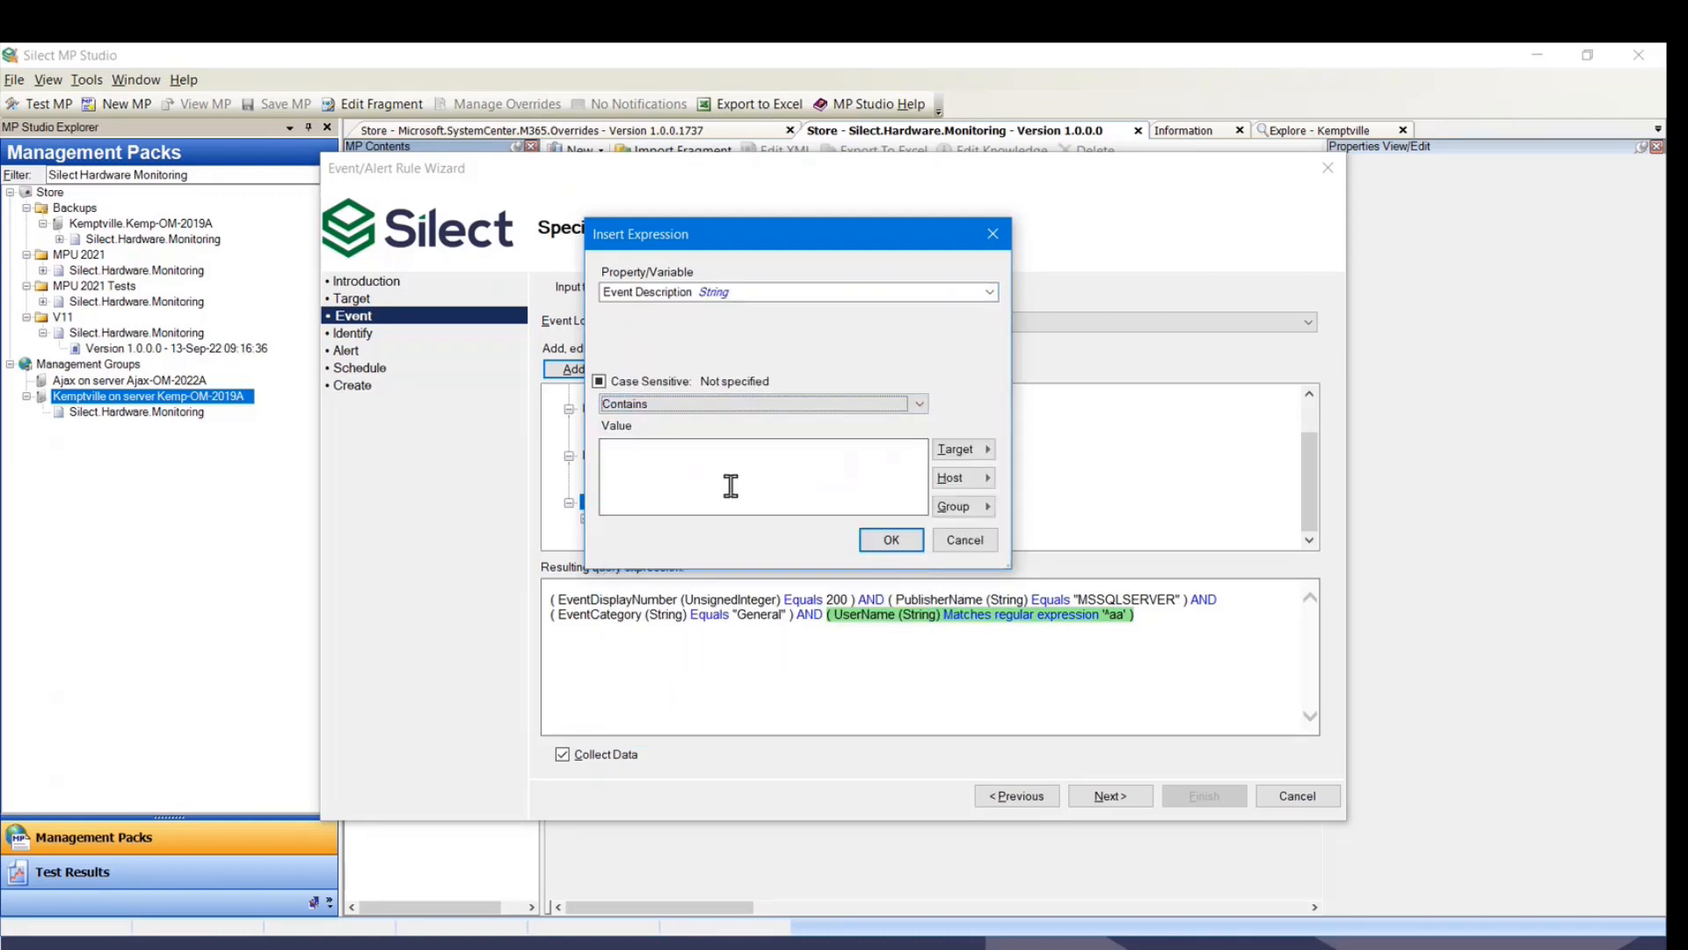
type("ad")
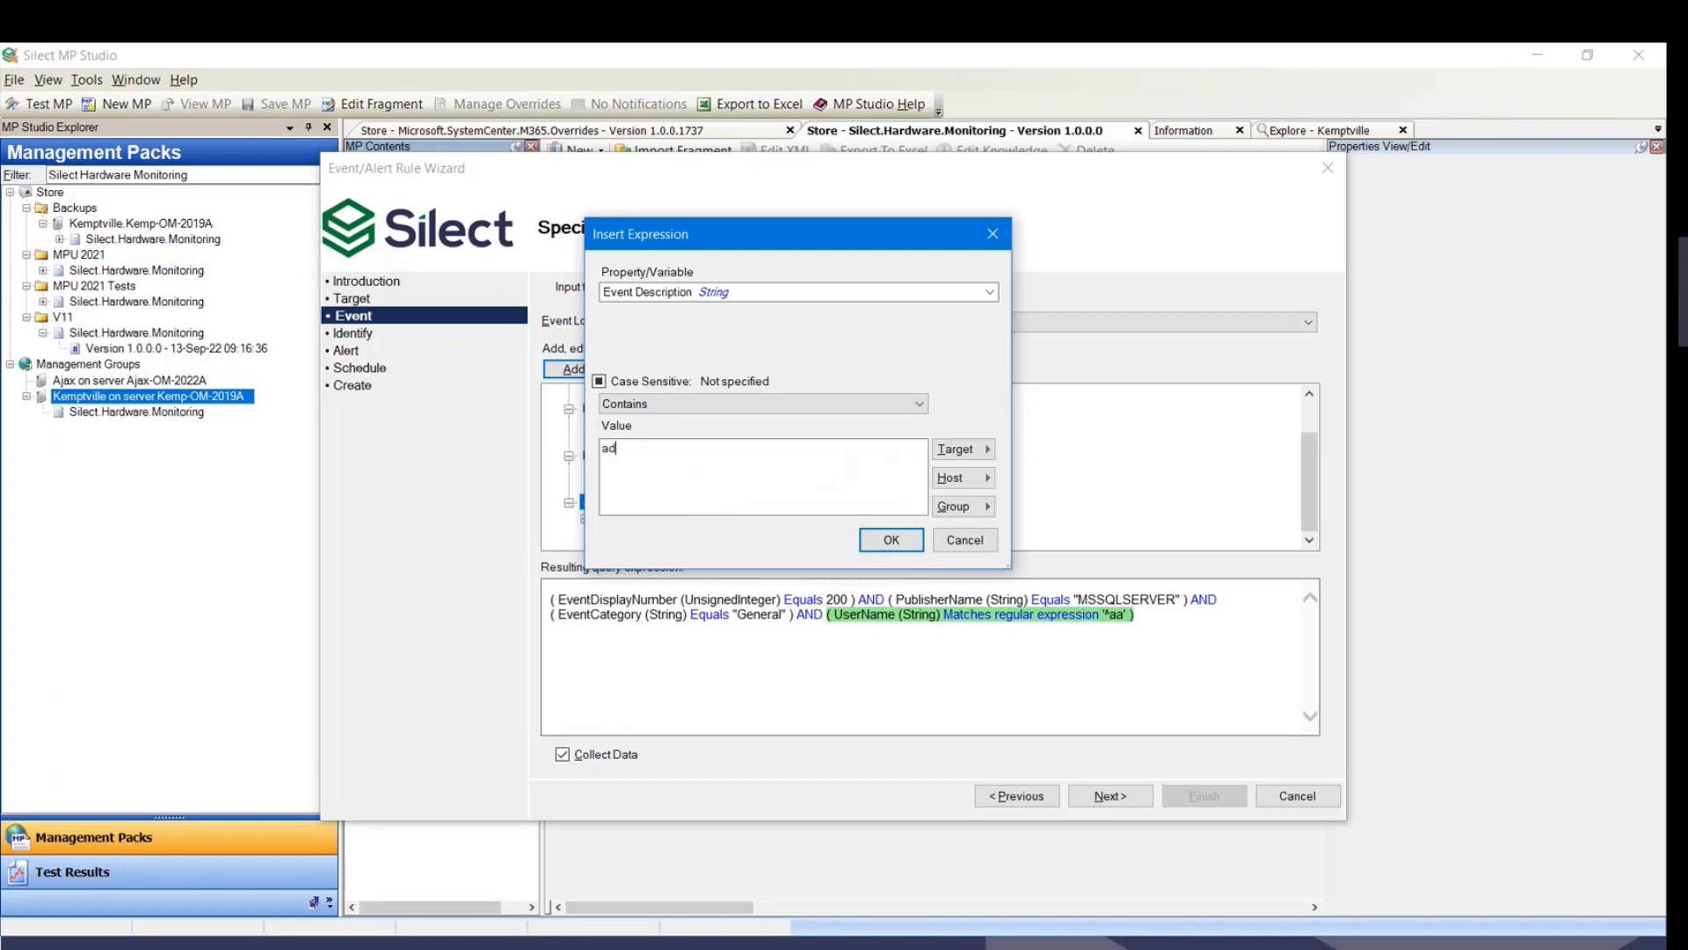
type("minGroup")
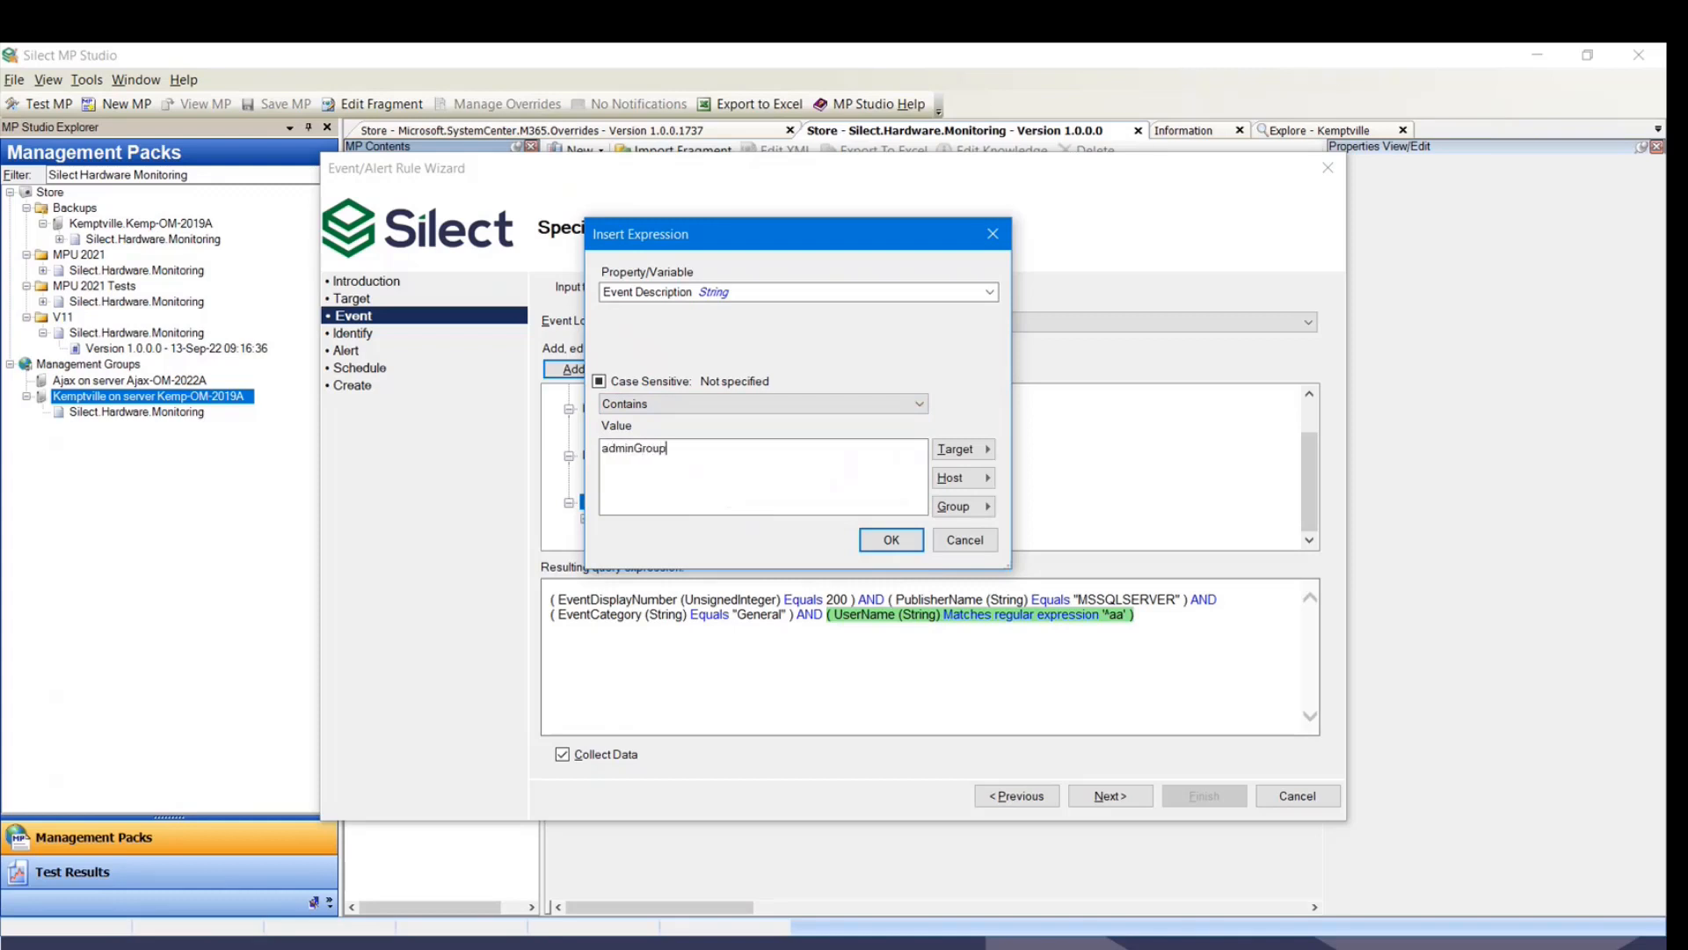
key("Return")
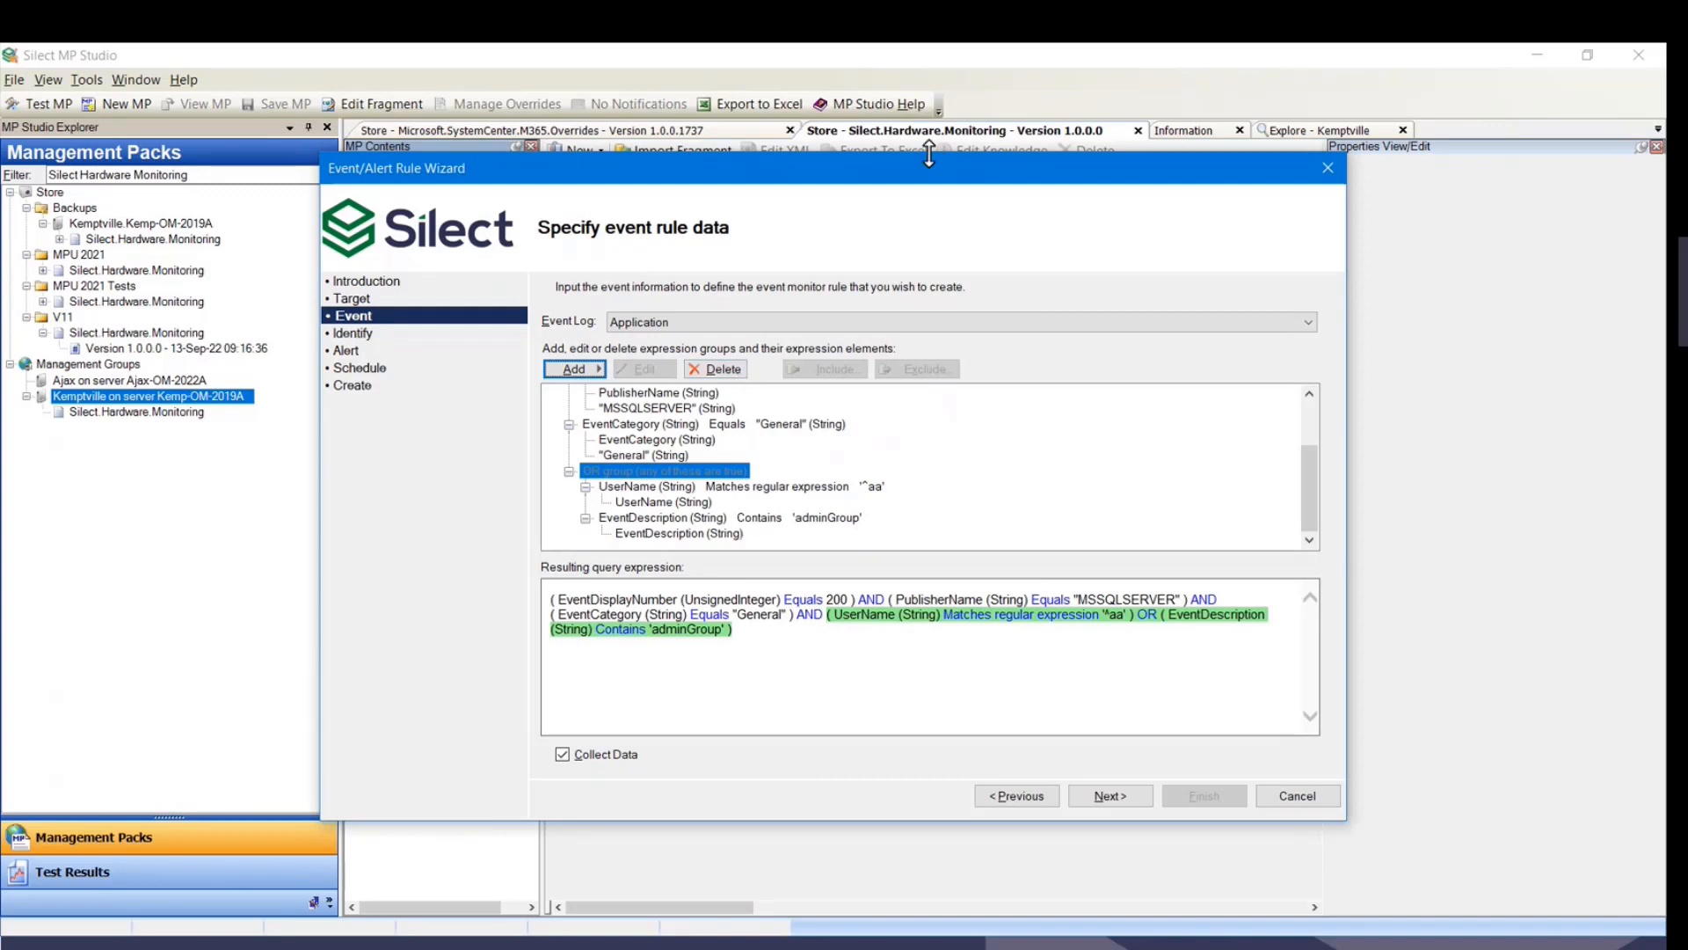
Enlarge the rule wizard window to show the whole expression tree, and cancel the wizard, discarding the rule.
left_click_drag(932, 151, 946, 62)
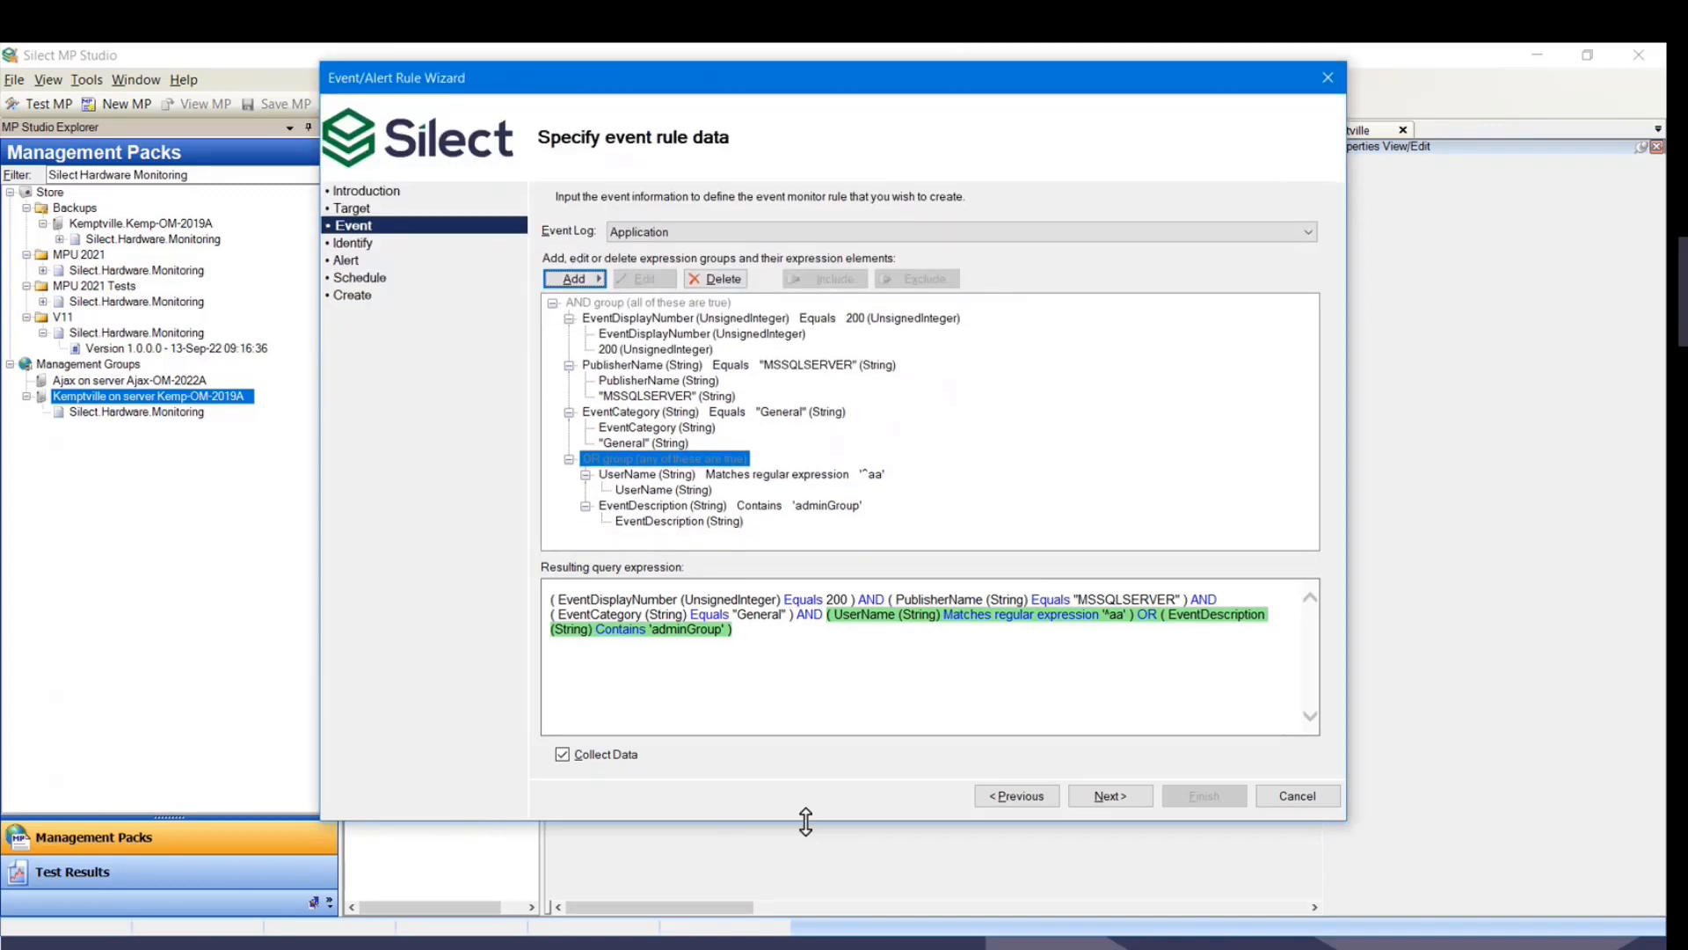
left_click_drag(808, 821, 808, 876)
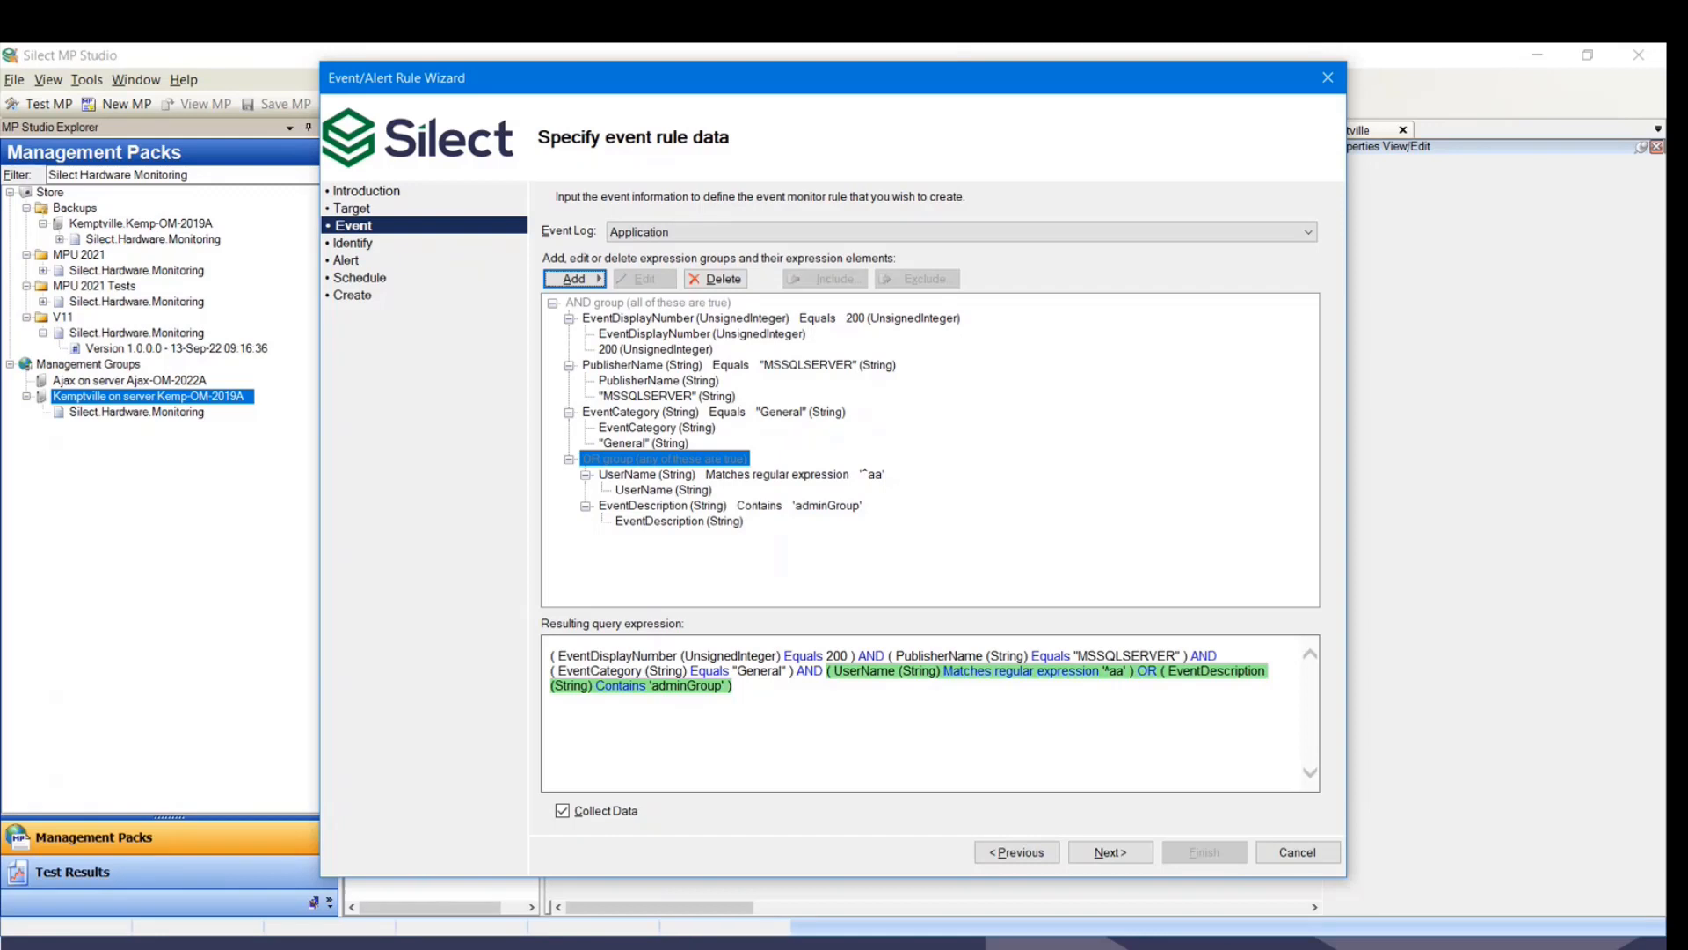
left_click(1298, 852)
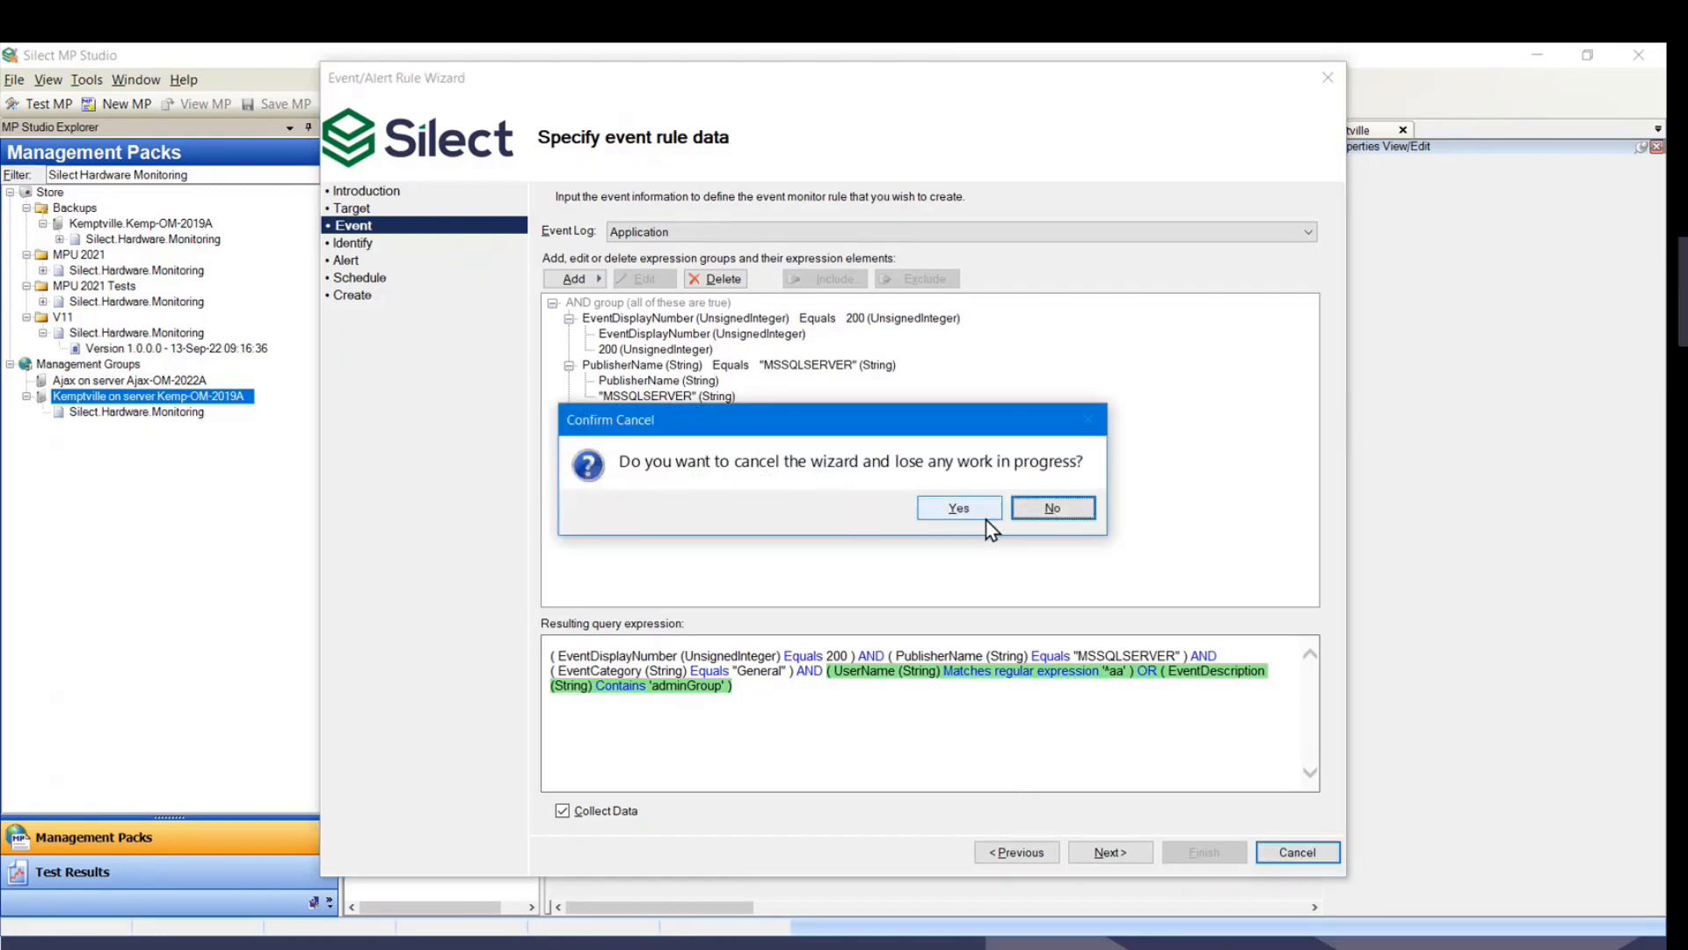
left_click(959, 509)
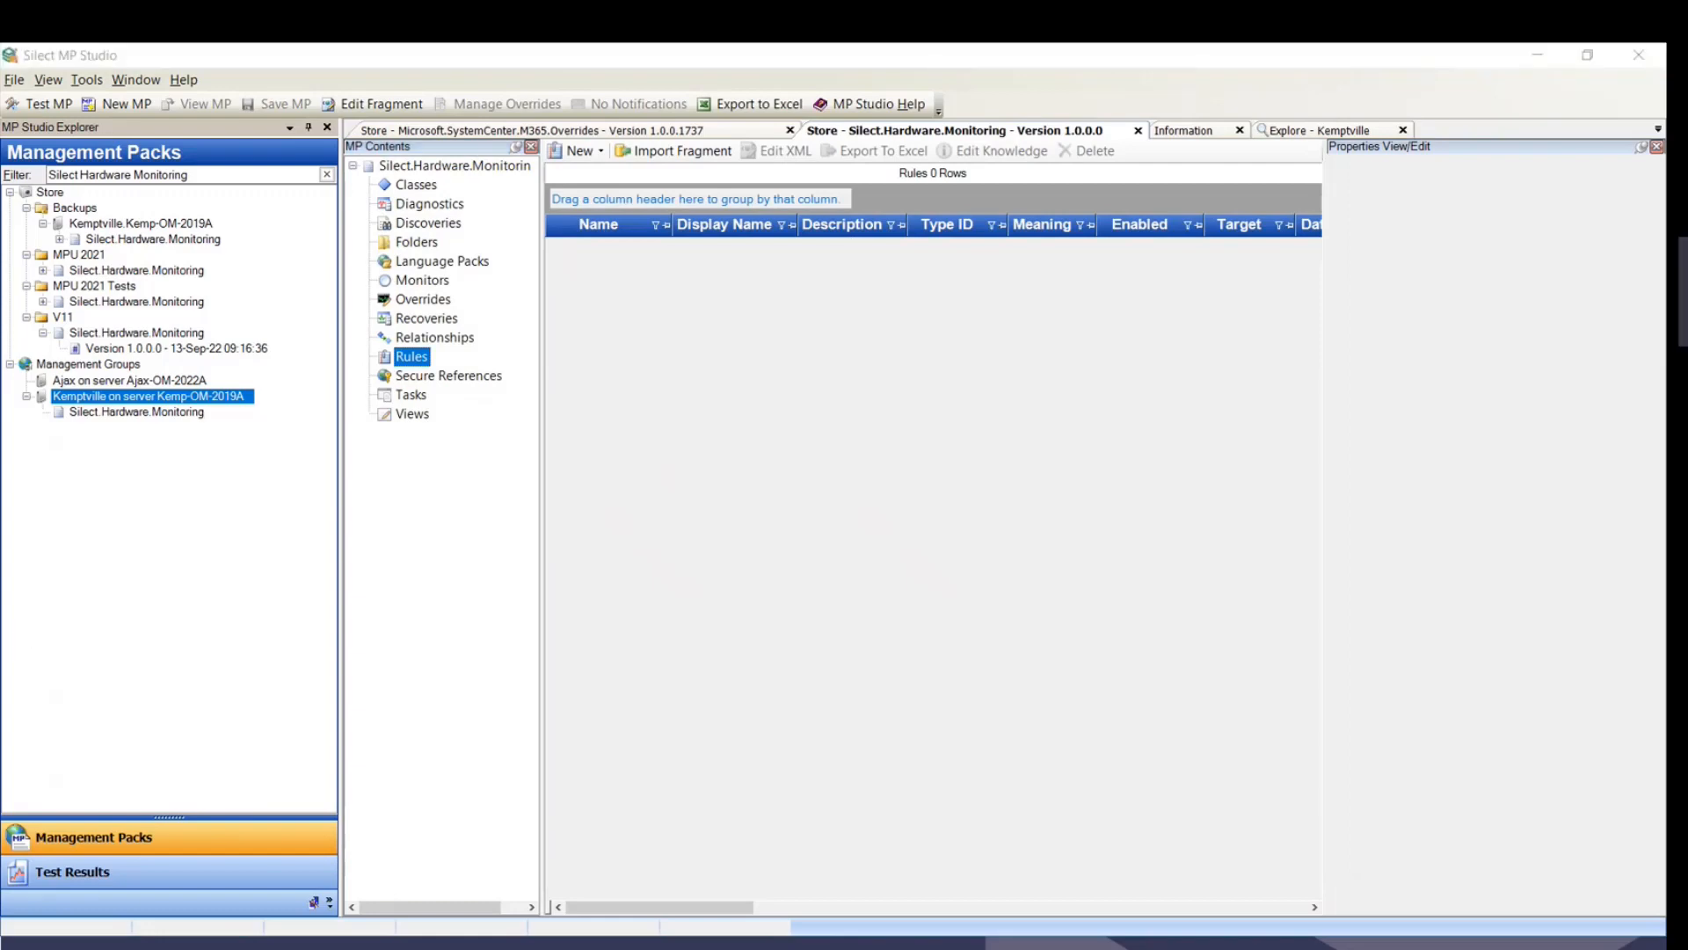
key("alt+Tab")
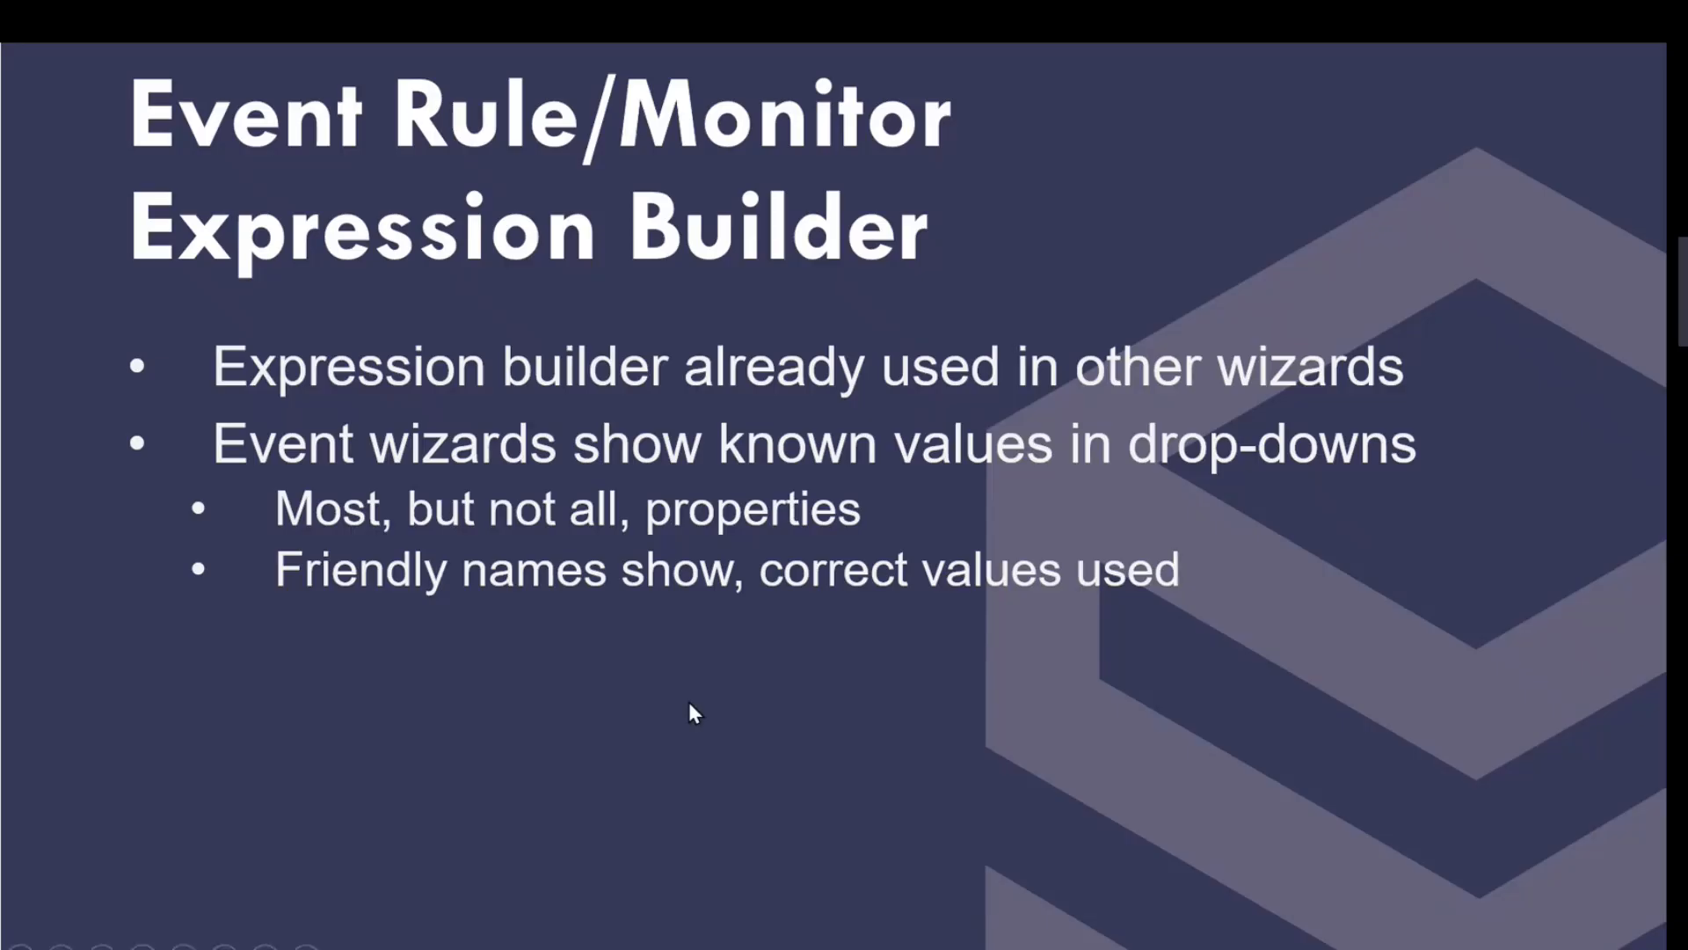
left_click(705, 570)
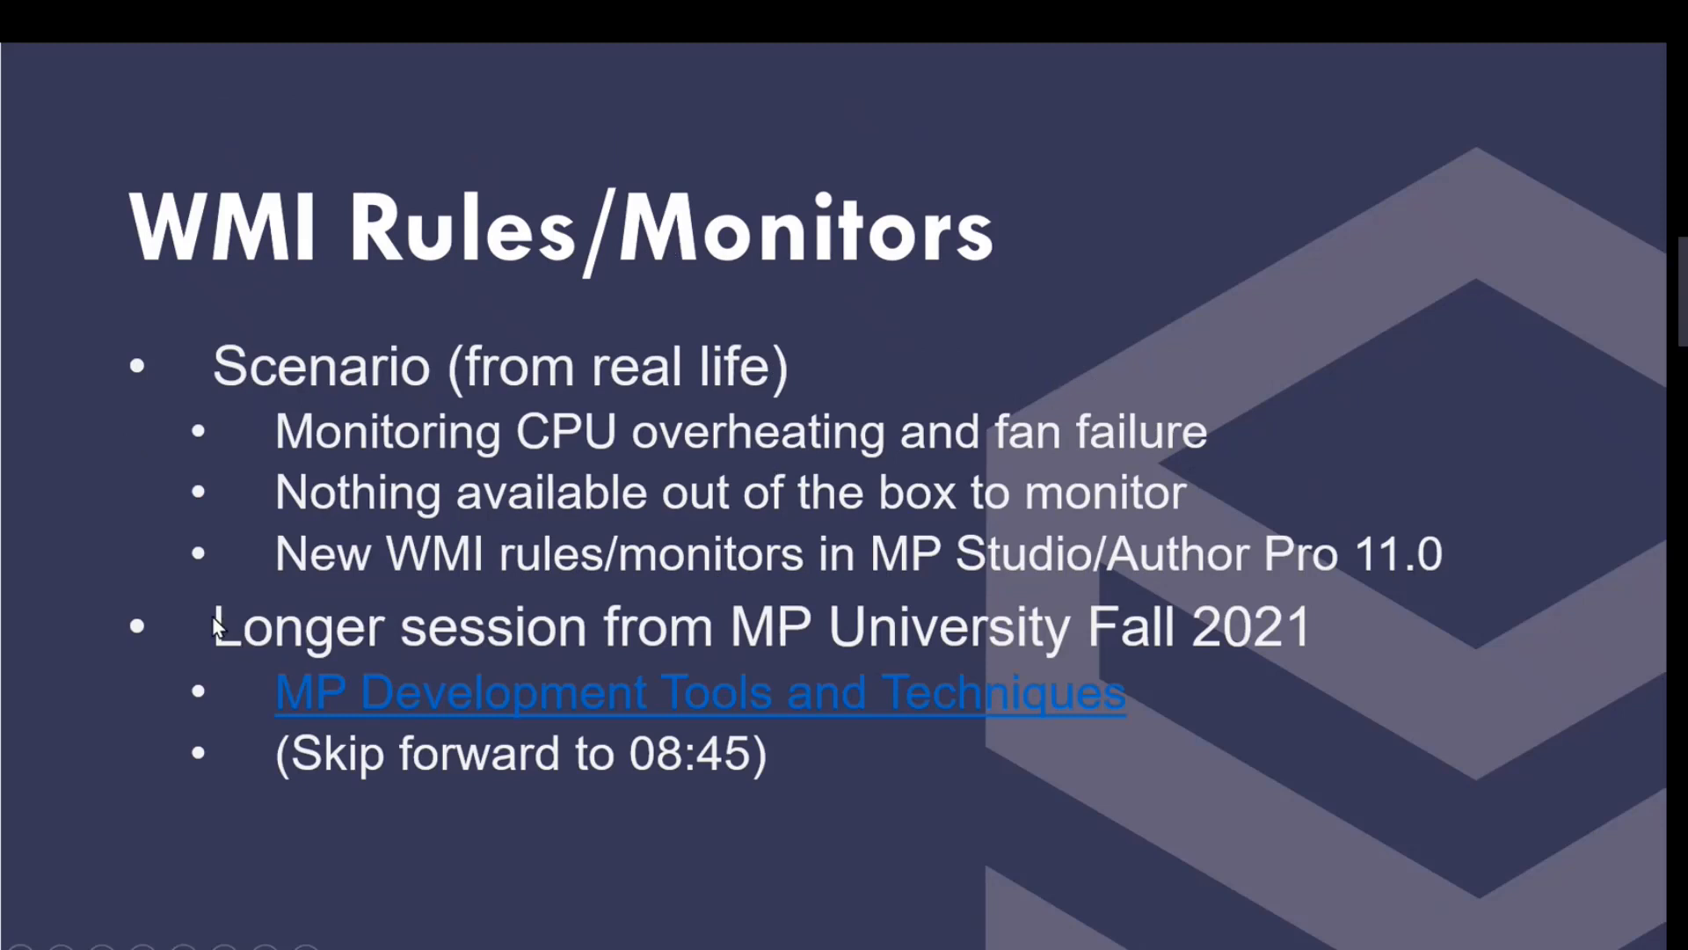
left_click(374, 621)
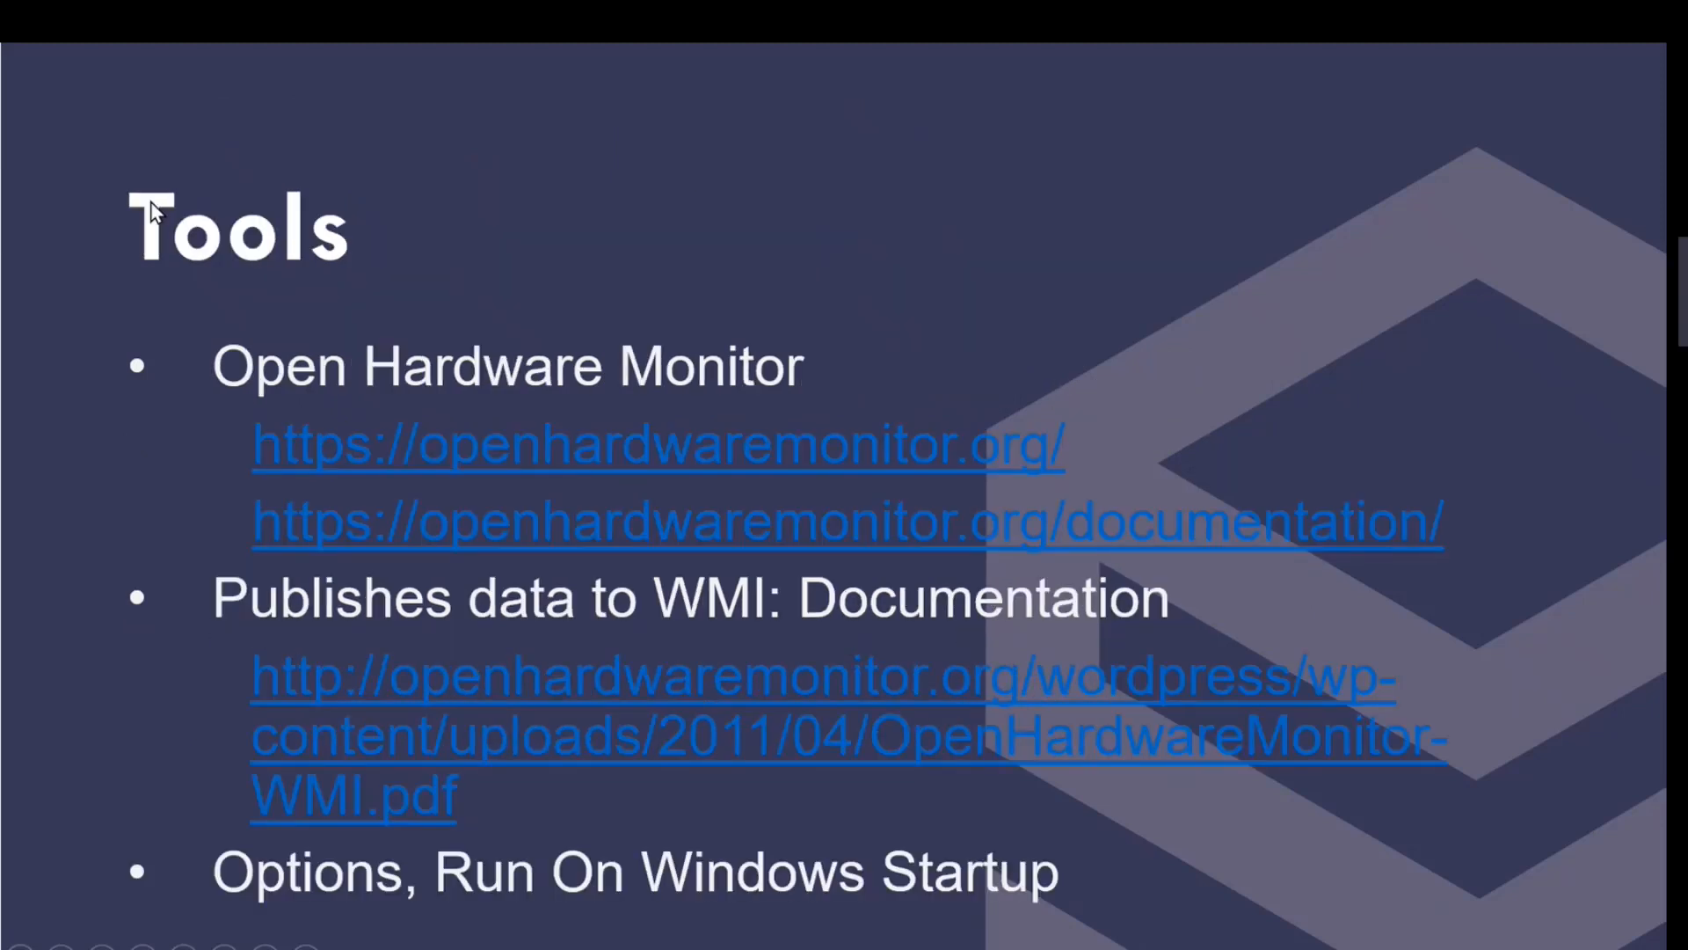
key("Left")
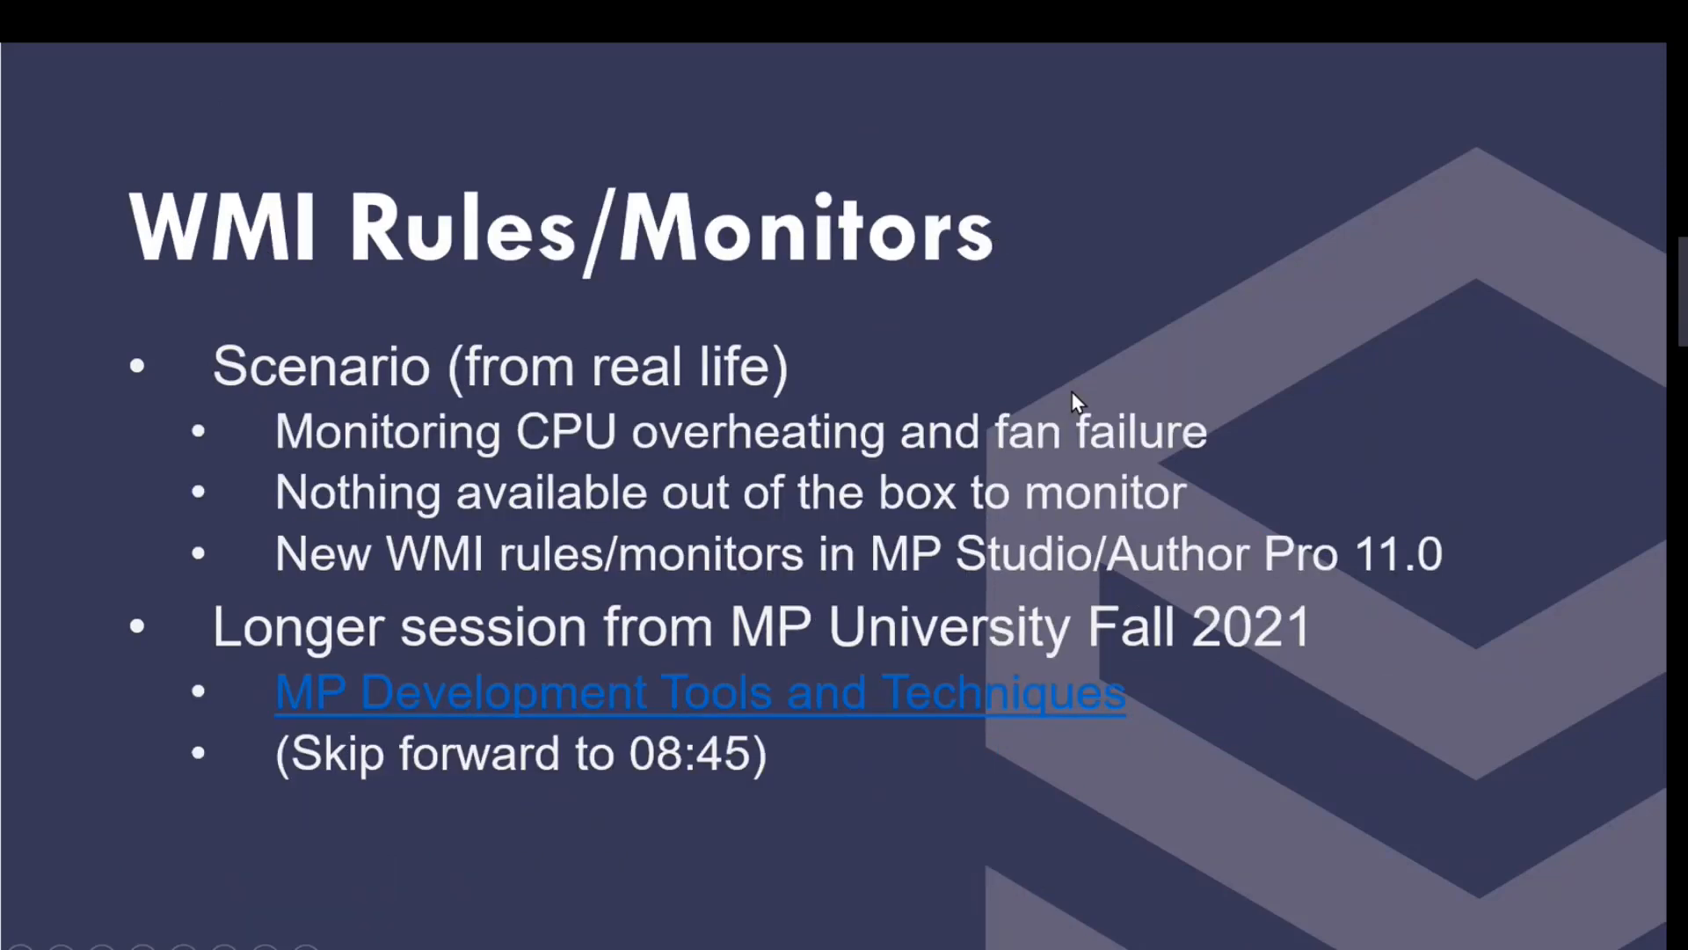
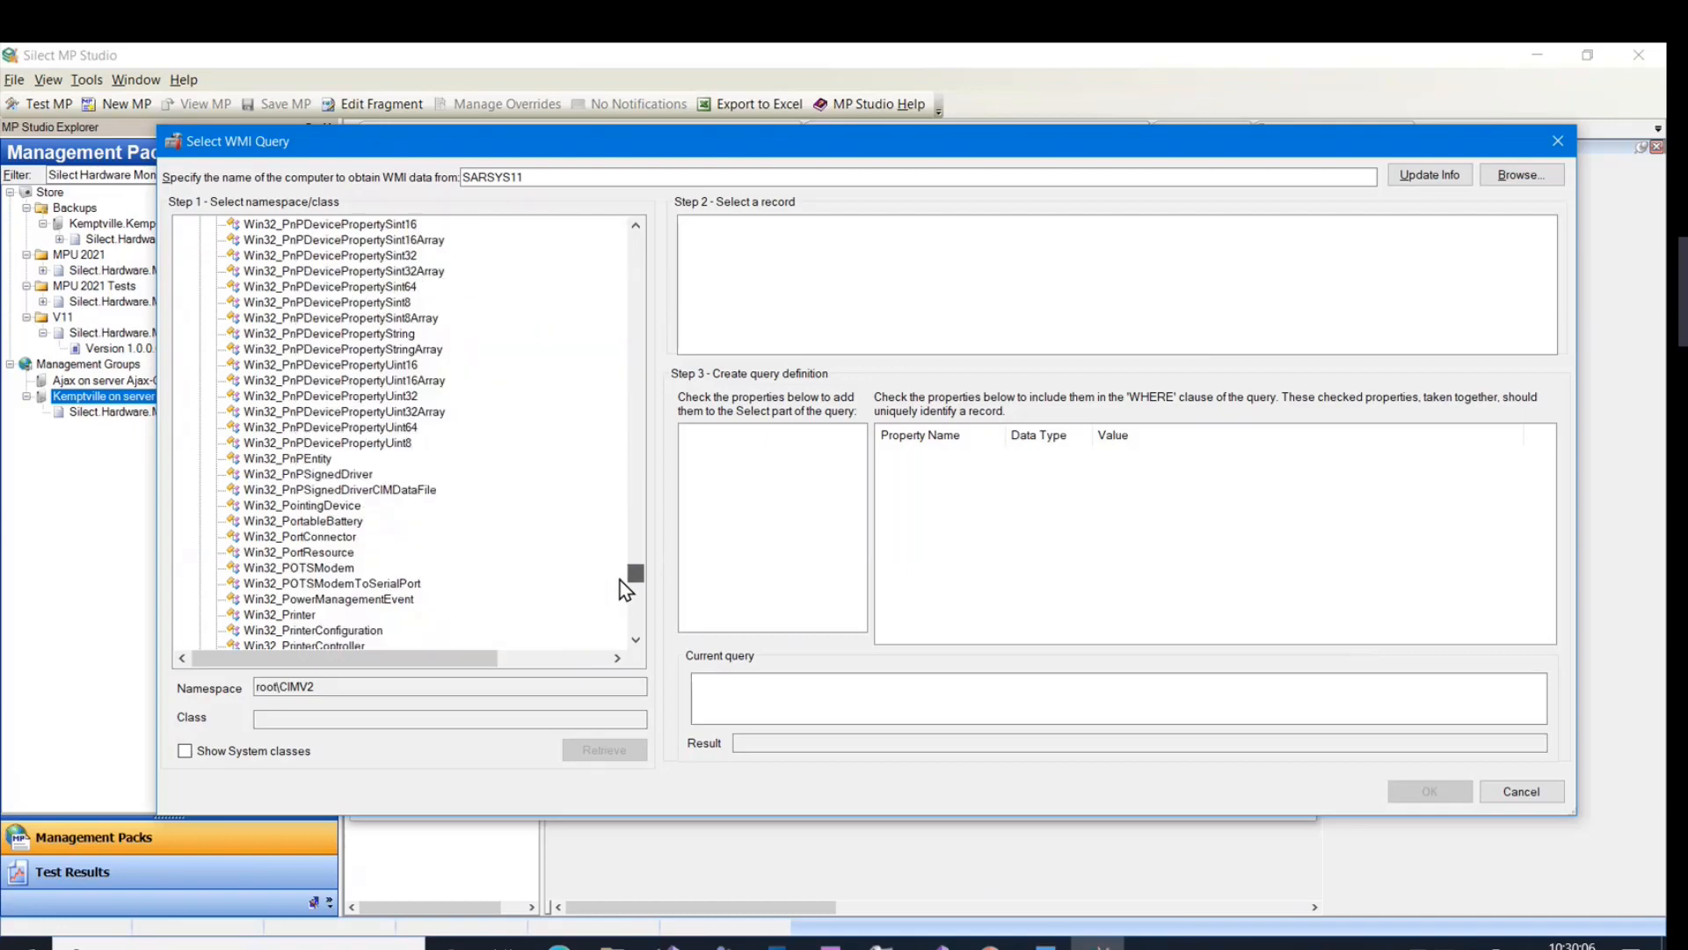
Retrieve the Win32_Process records, widen and sort the list by Caption, and select the OpenHardwareMonitor.exe record.
left_click(272, 459)
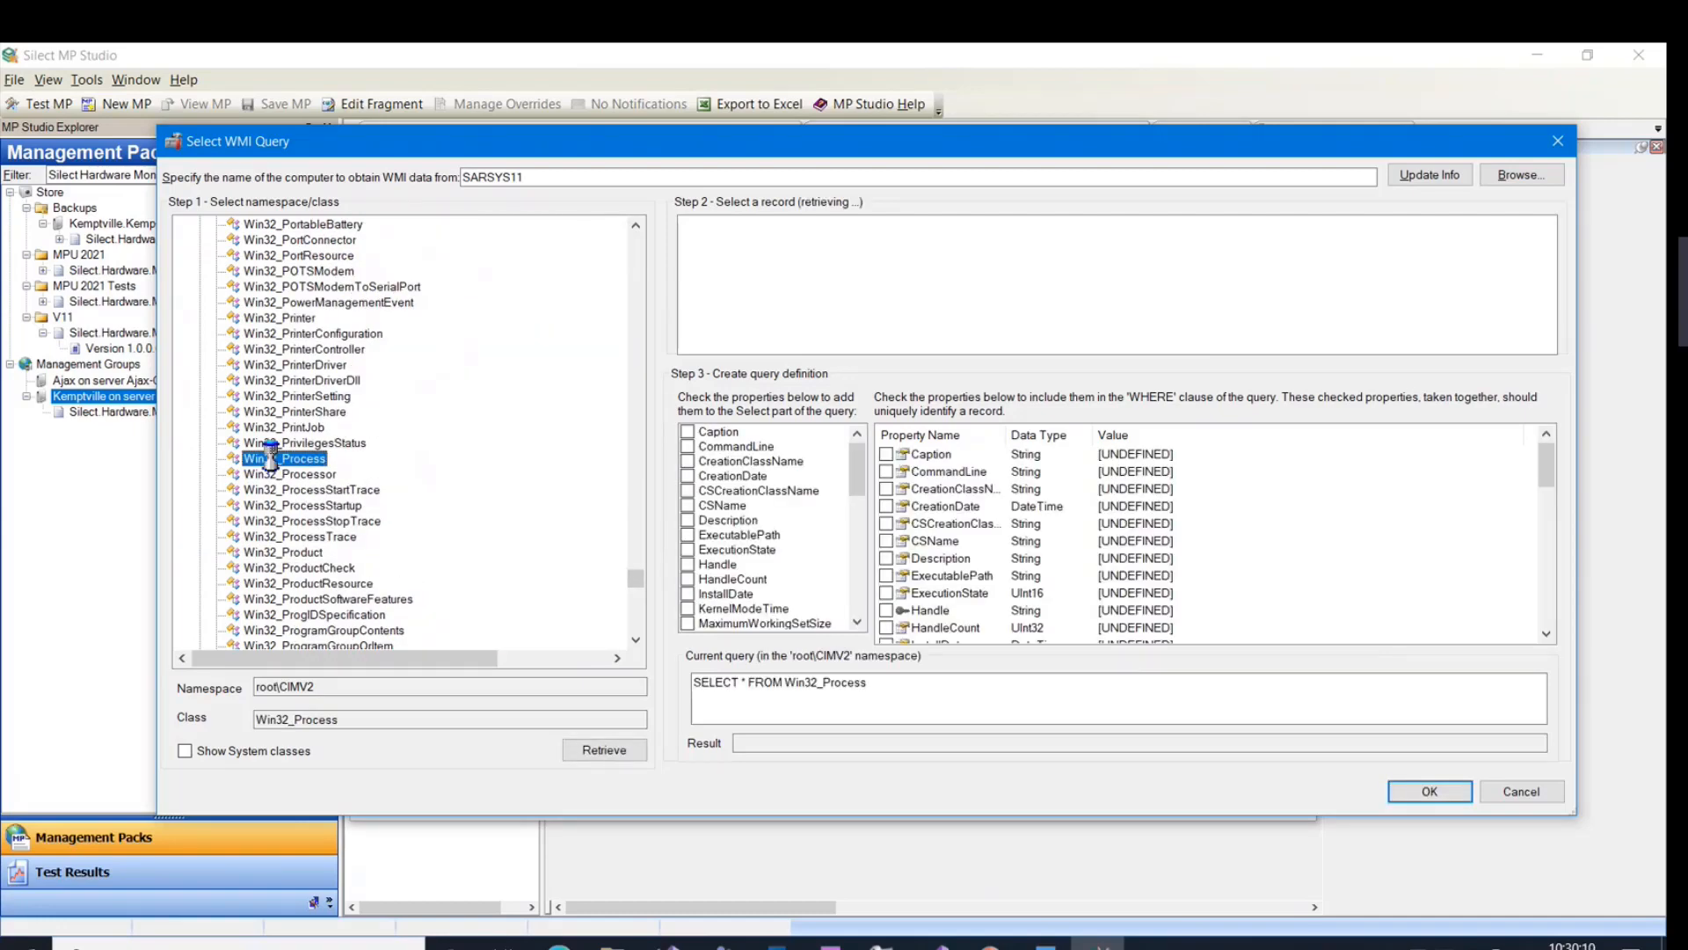
left_click_drag(747, 226, 914, 240)
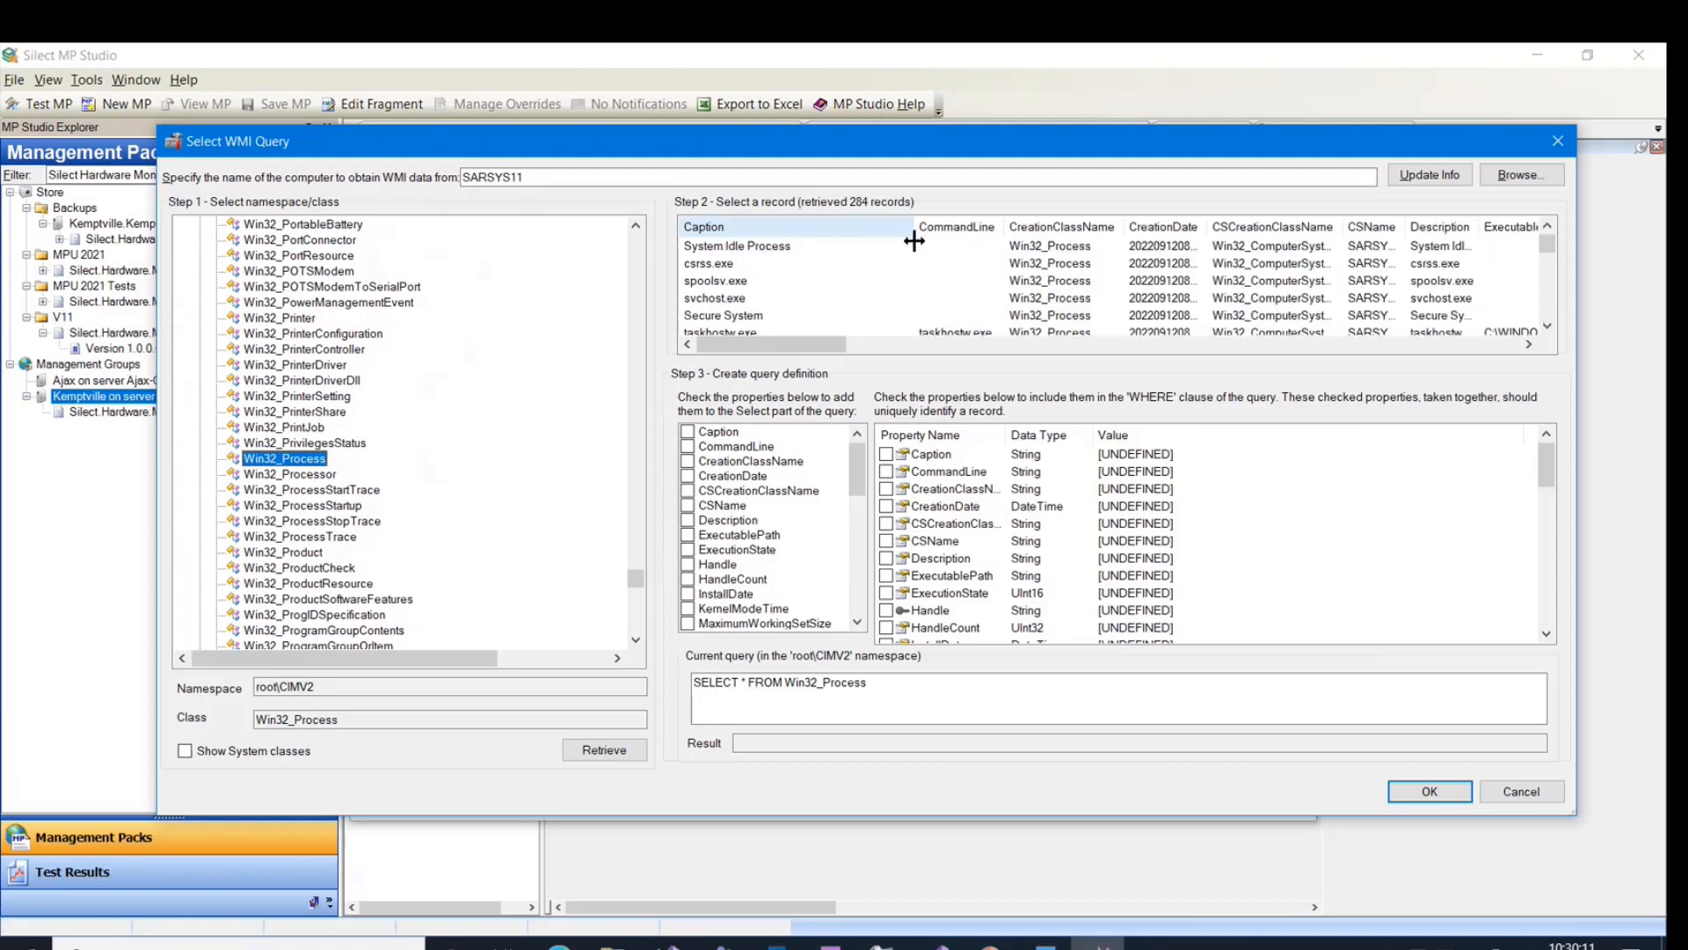
left_click(812, 227)
left_click_drag(1548, 240, 1550, 261)
scroll(796, 281, "up", 2)
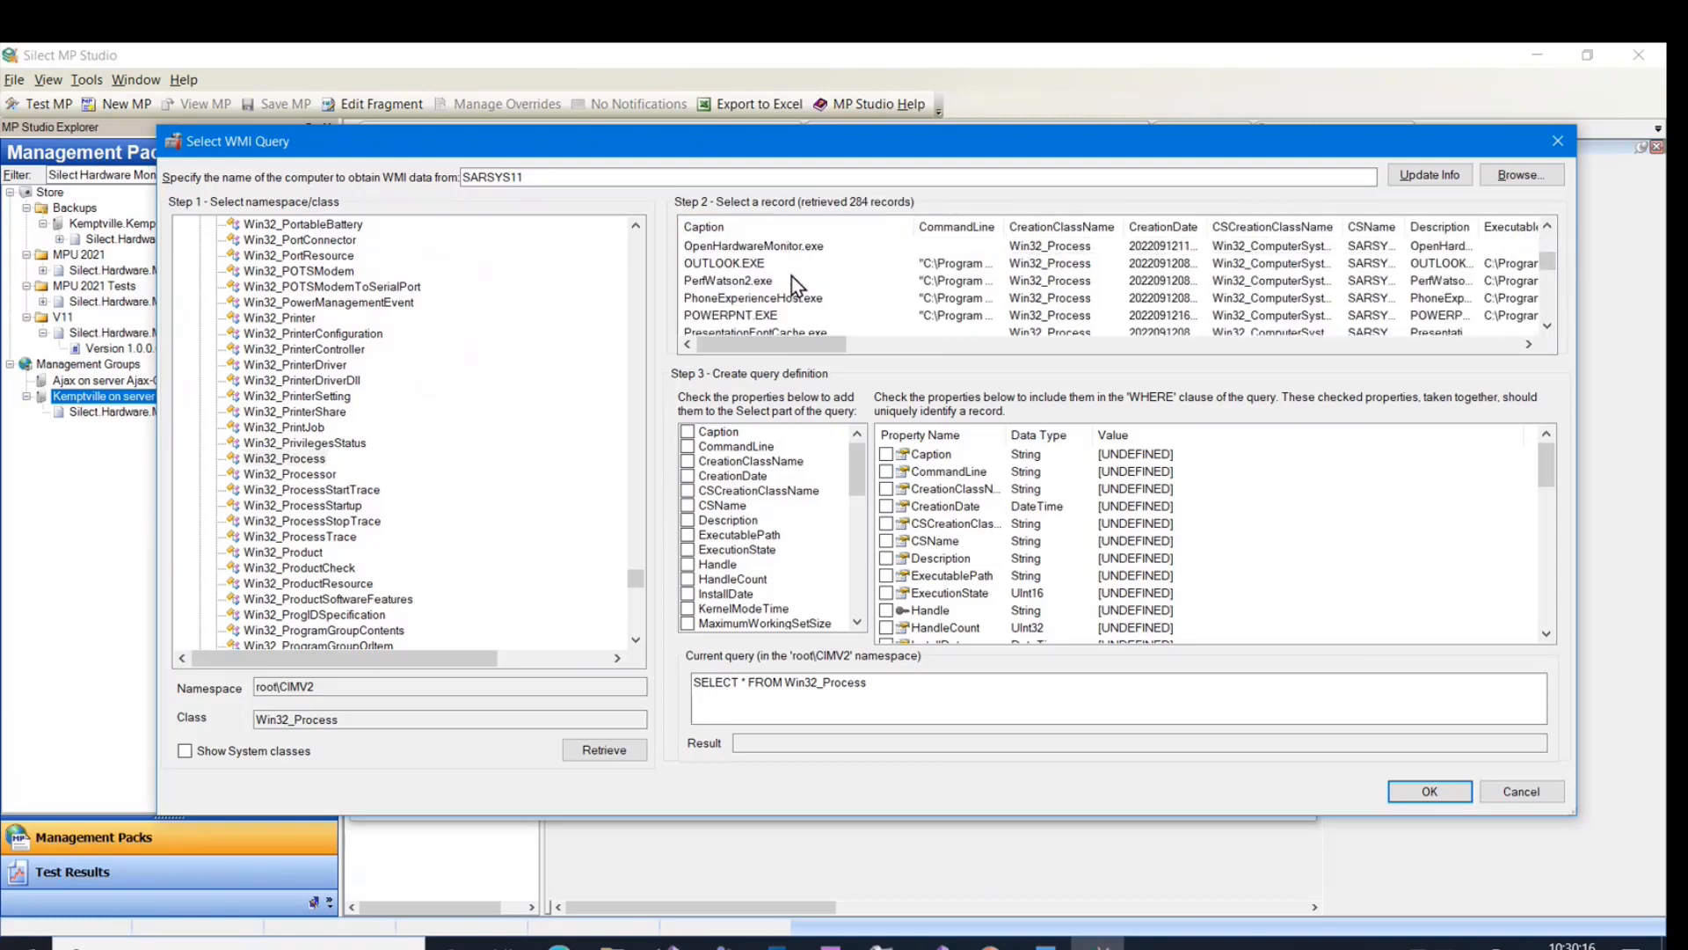
left_click(795, 299)
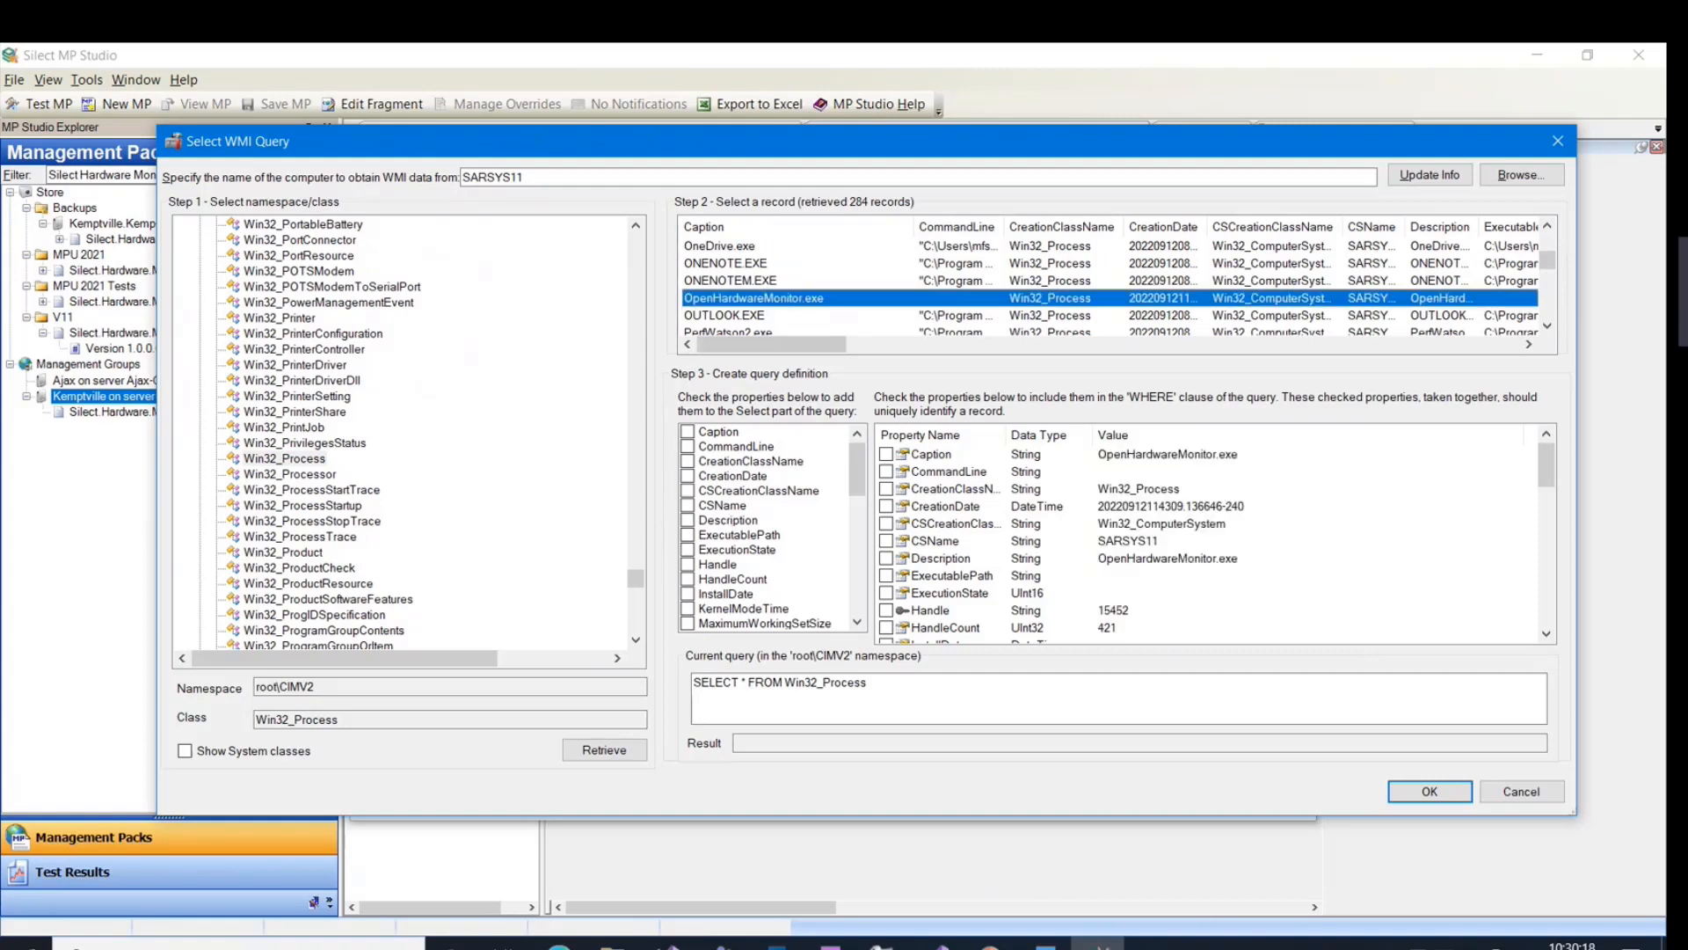
Include Caption in both the SELECT and WHERE parts of the query, and accept it as the class's WMI query.
left_click(688, 431)
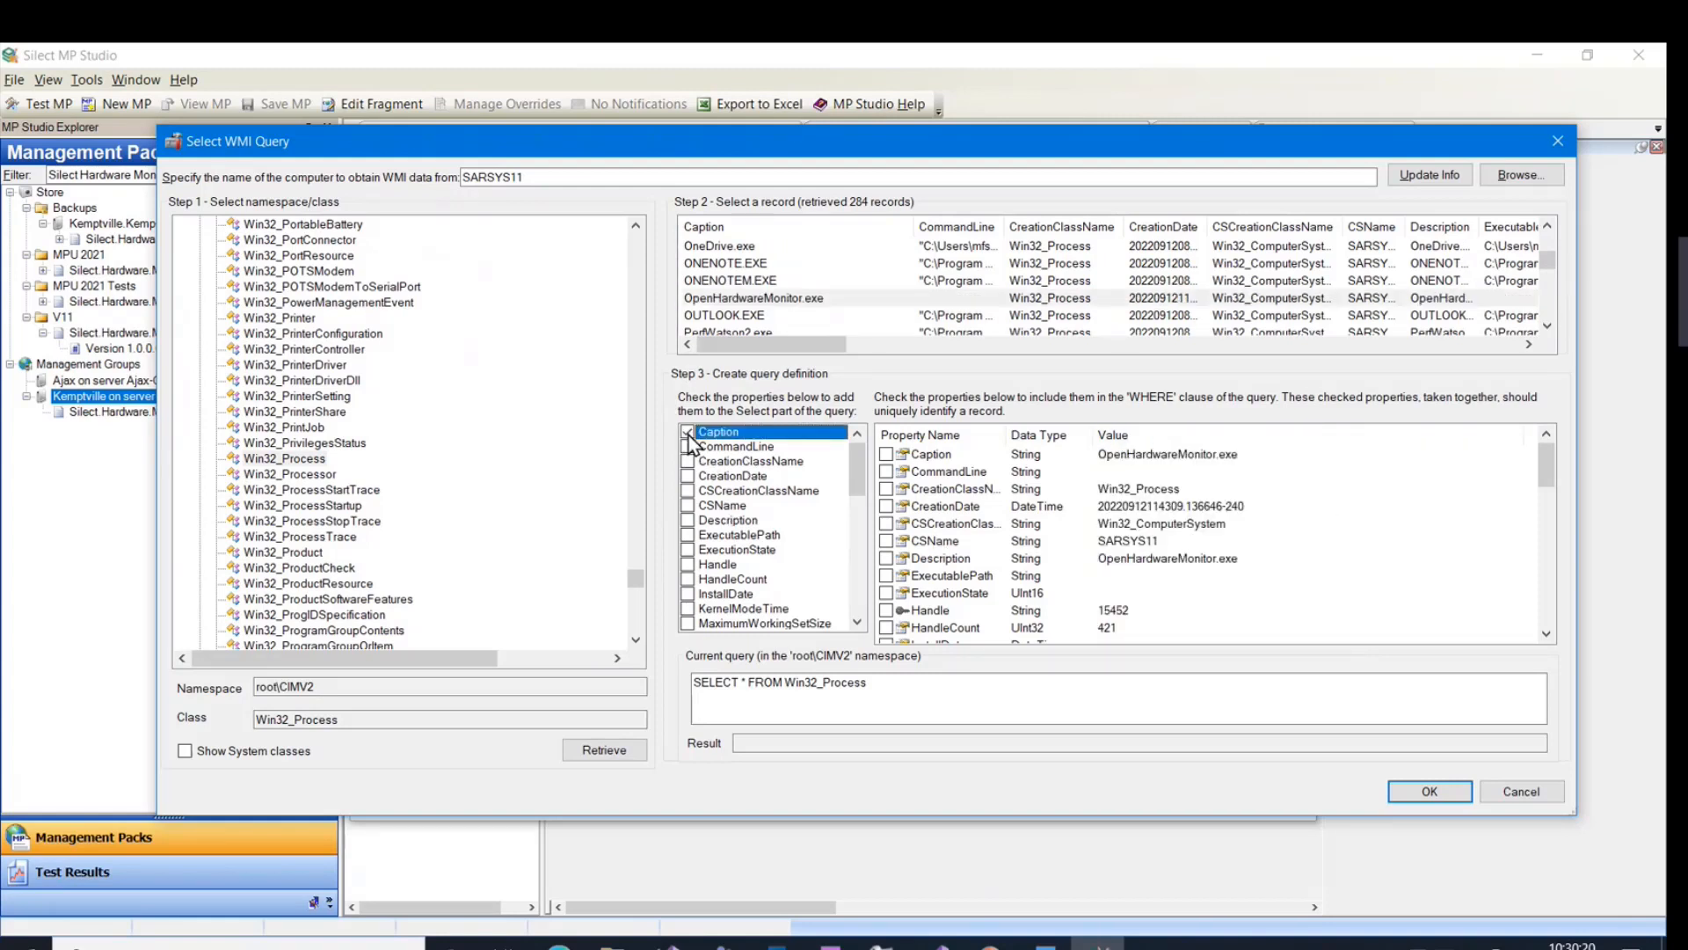
left_click(886, 455)
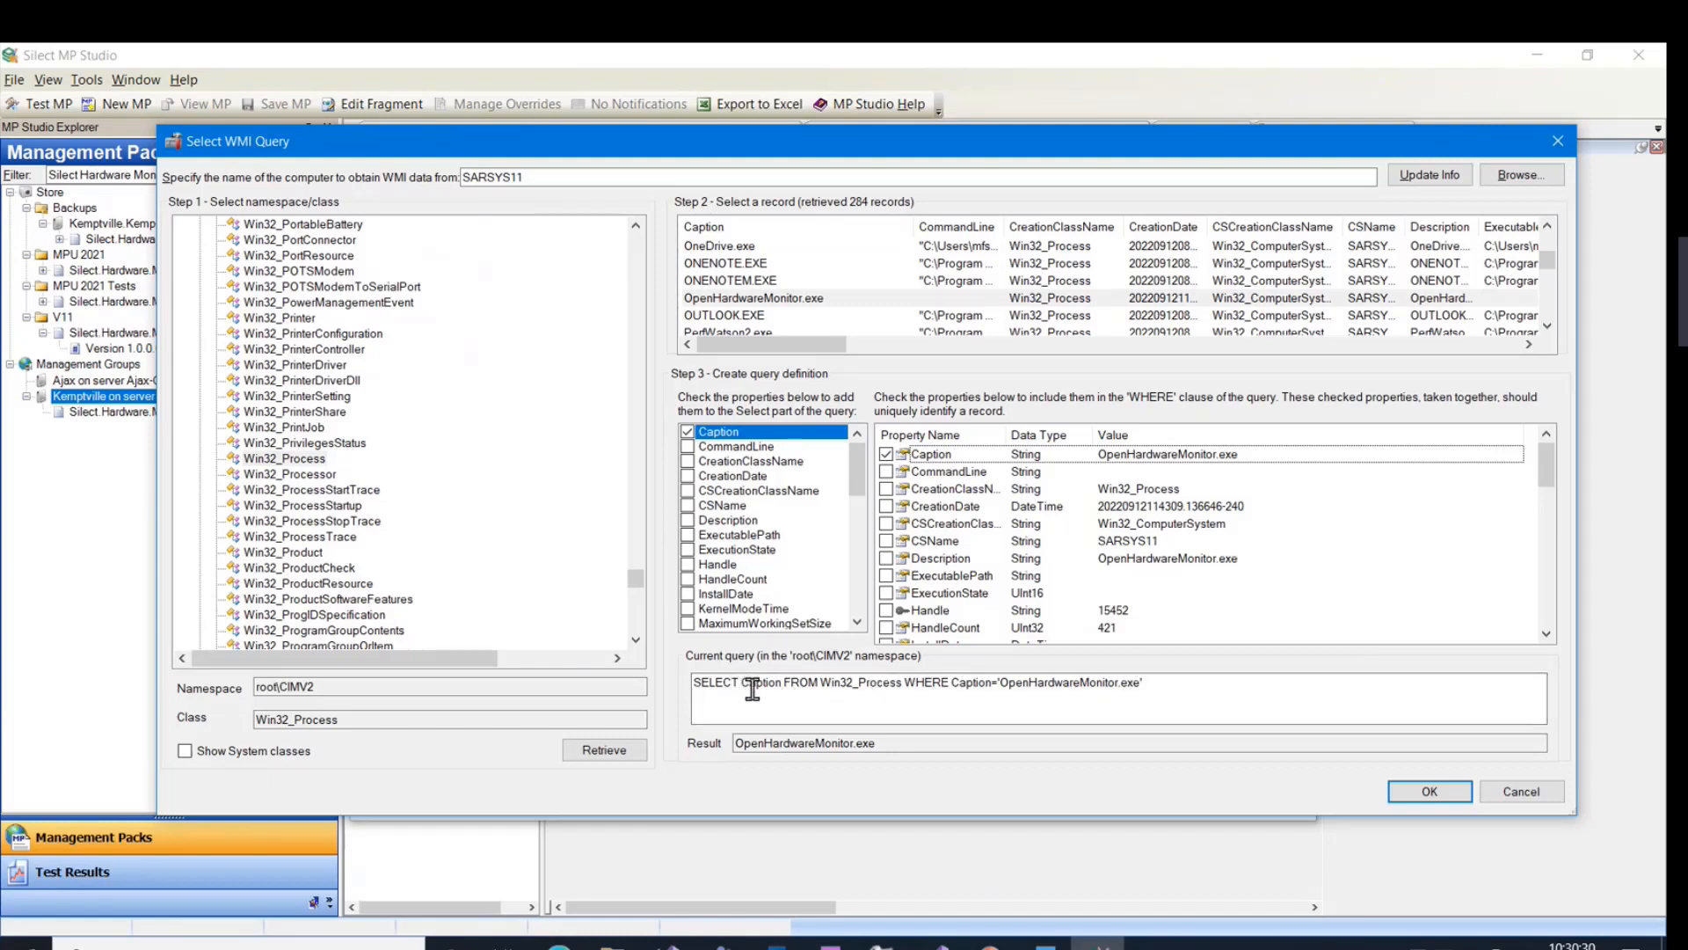
left_click(1403, 796)
left_click(1079, 796)
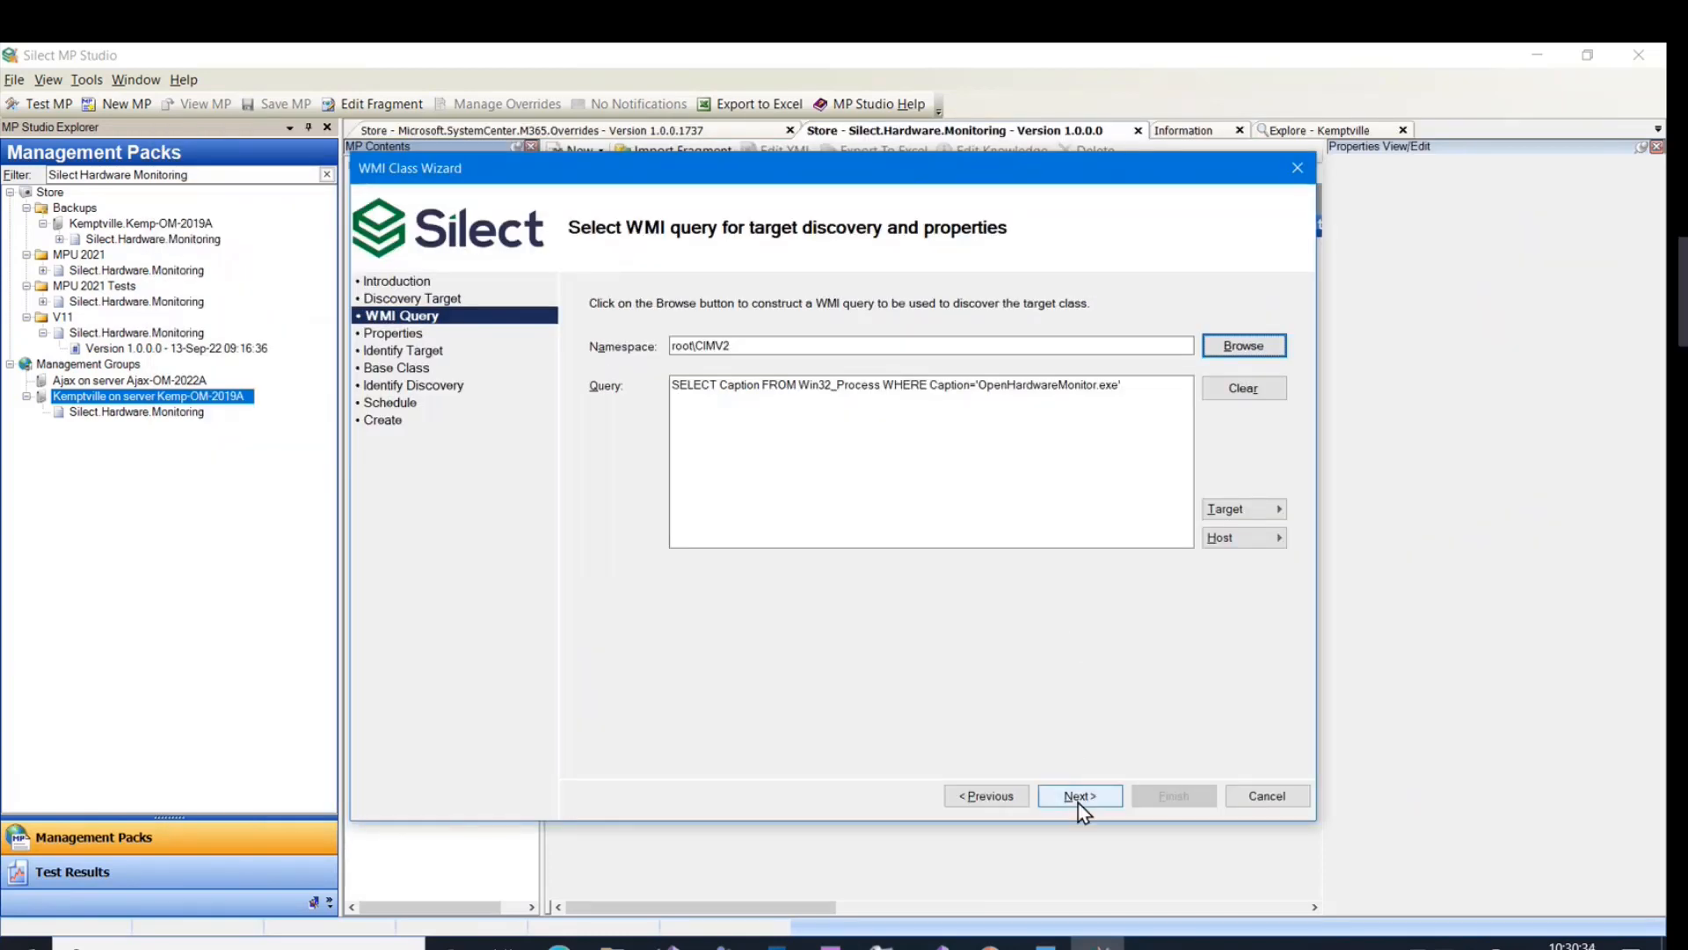
Name the target Silect.Hardware.Monitoring.Open.Hardware.Monitoring.Class with the display name Open Hardware Monitoring Class, keeping the default properties.
left_click(1081, 799)
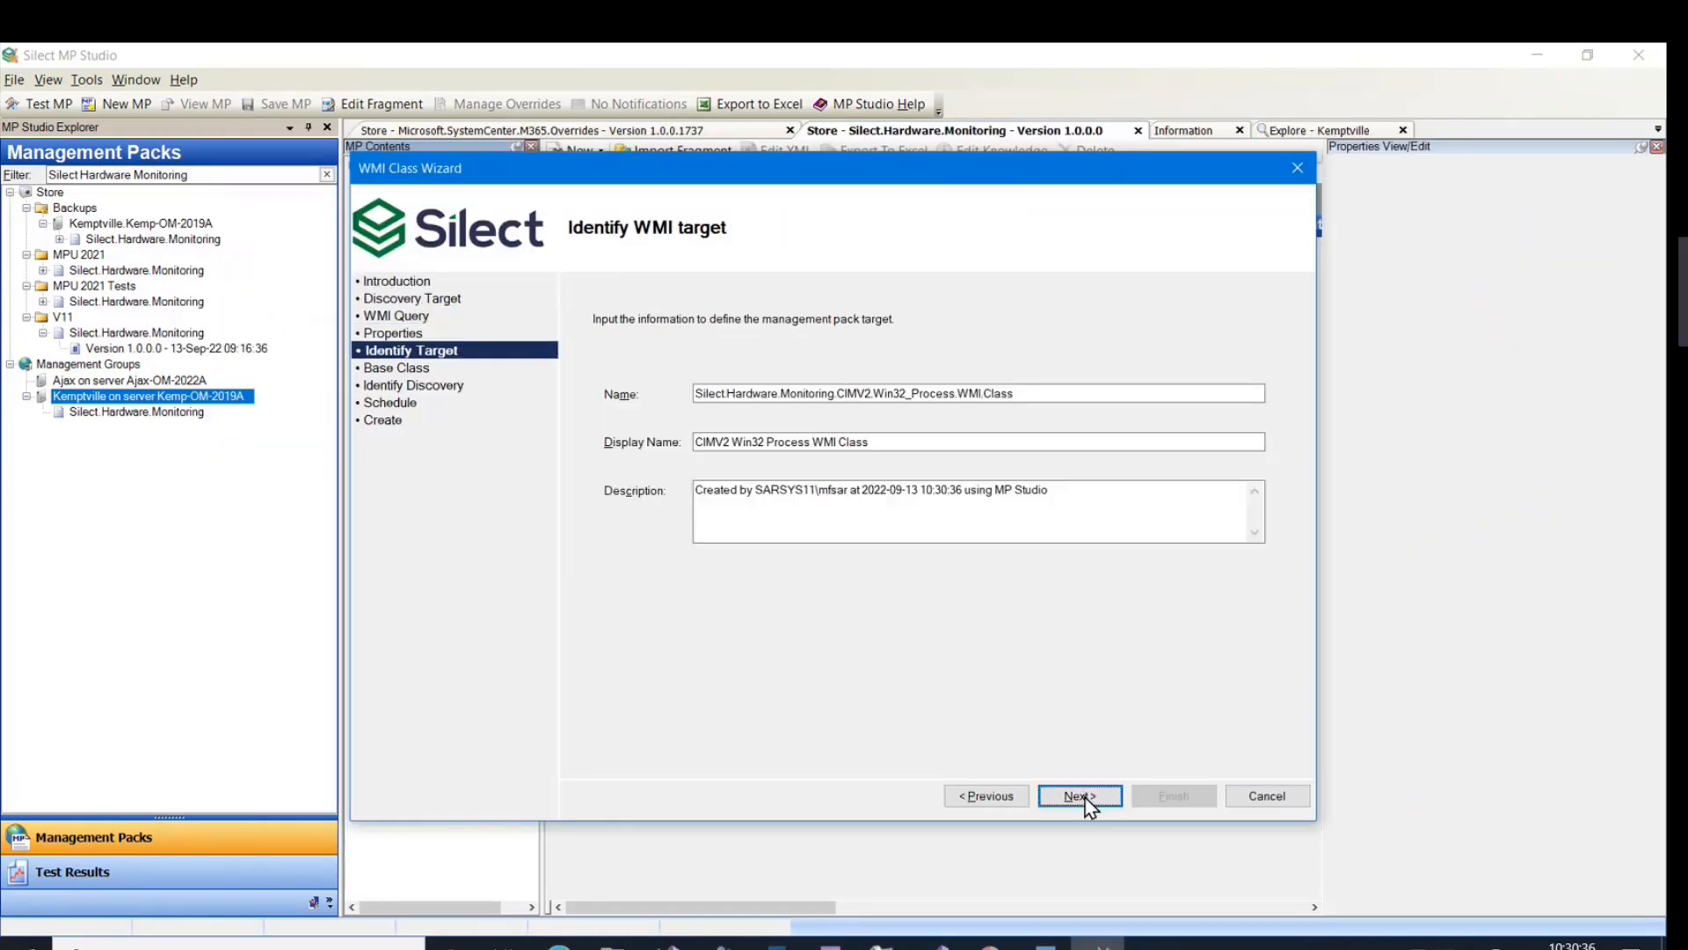
left_click(1074, 434)
type("Silect.Hardware.Monitoring.Open.Hardware.Monitoring.Class")
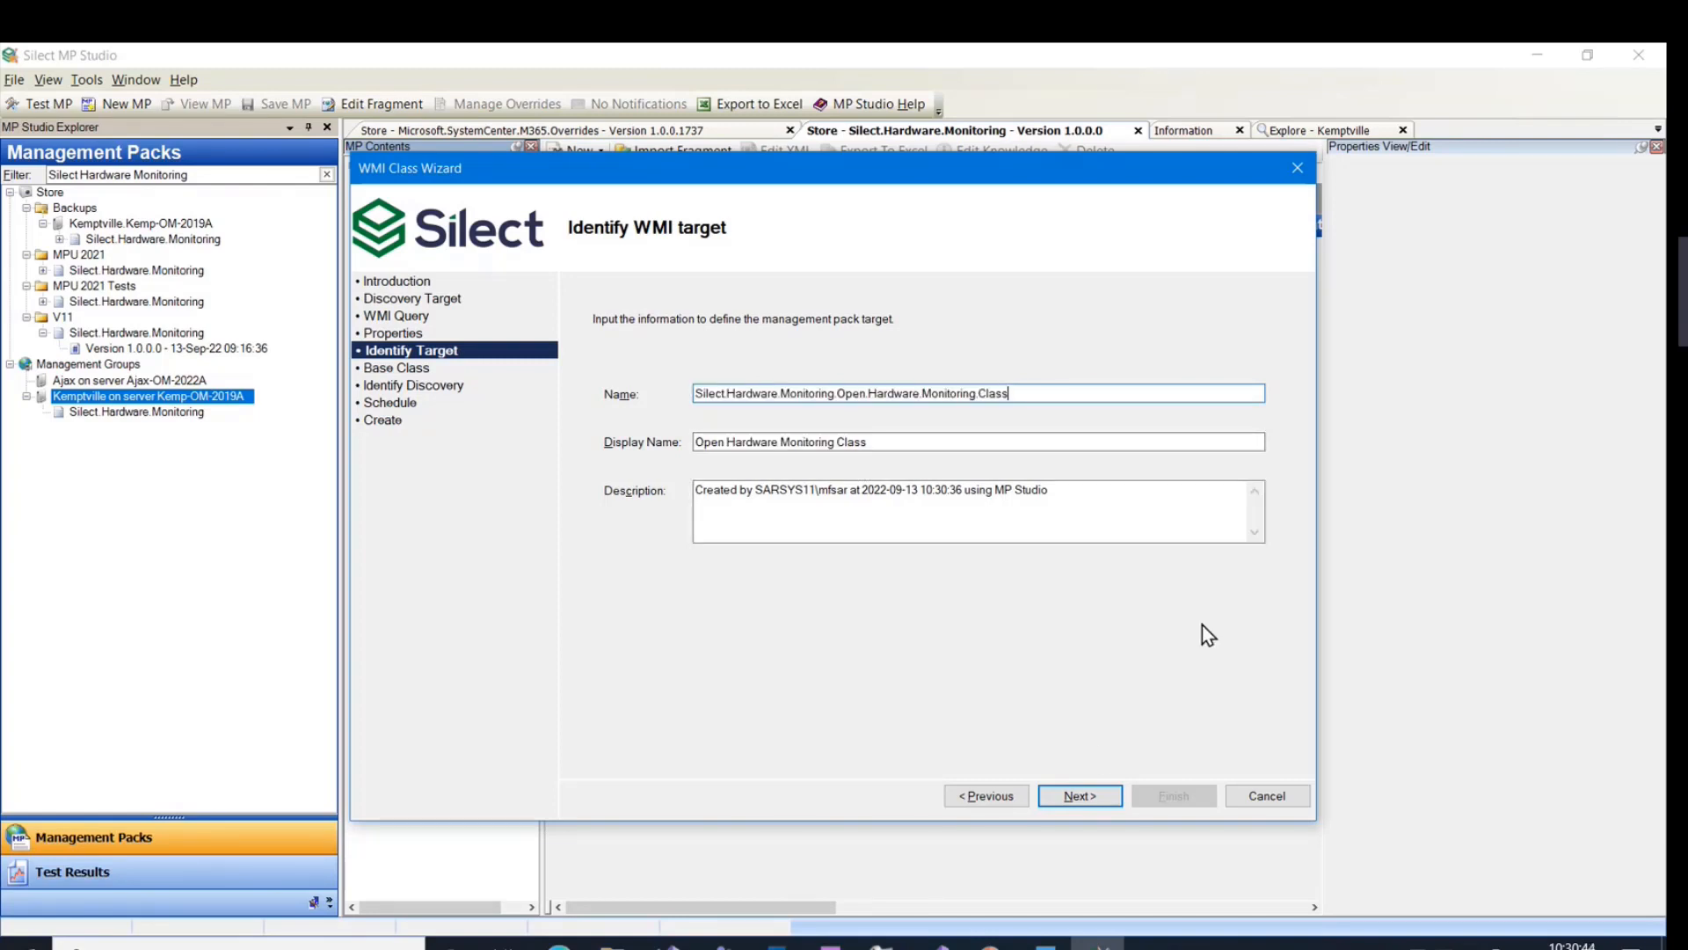
left_click(1084, 799)
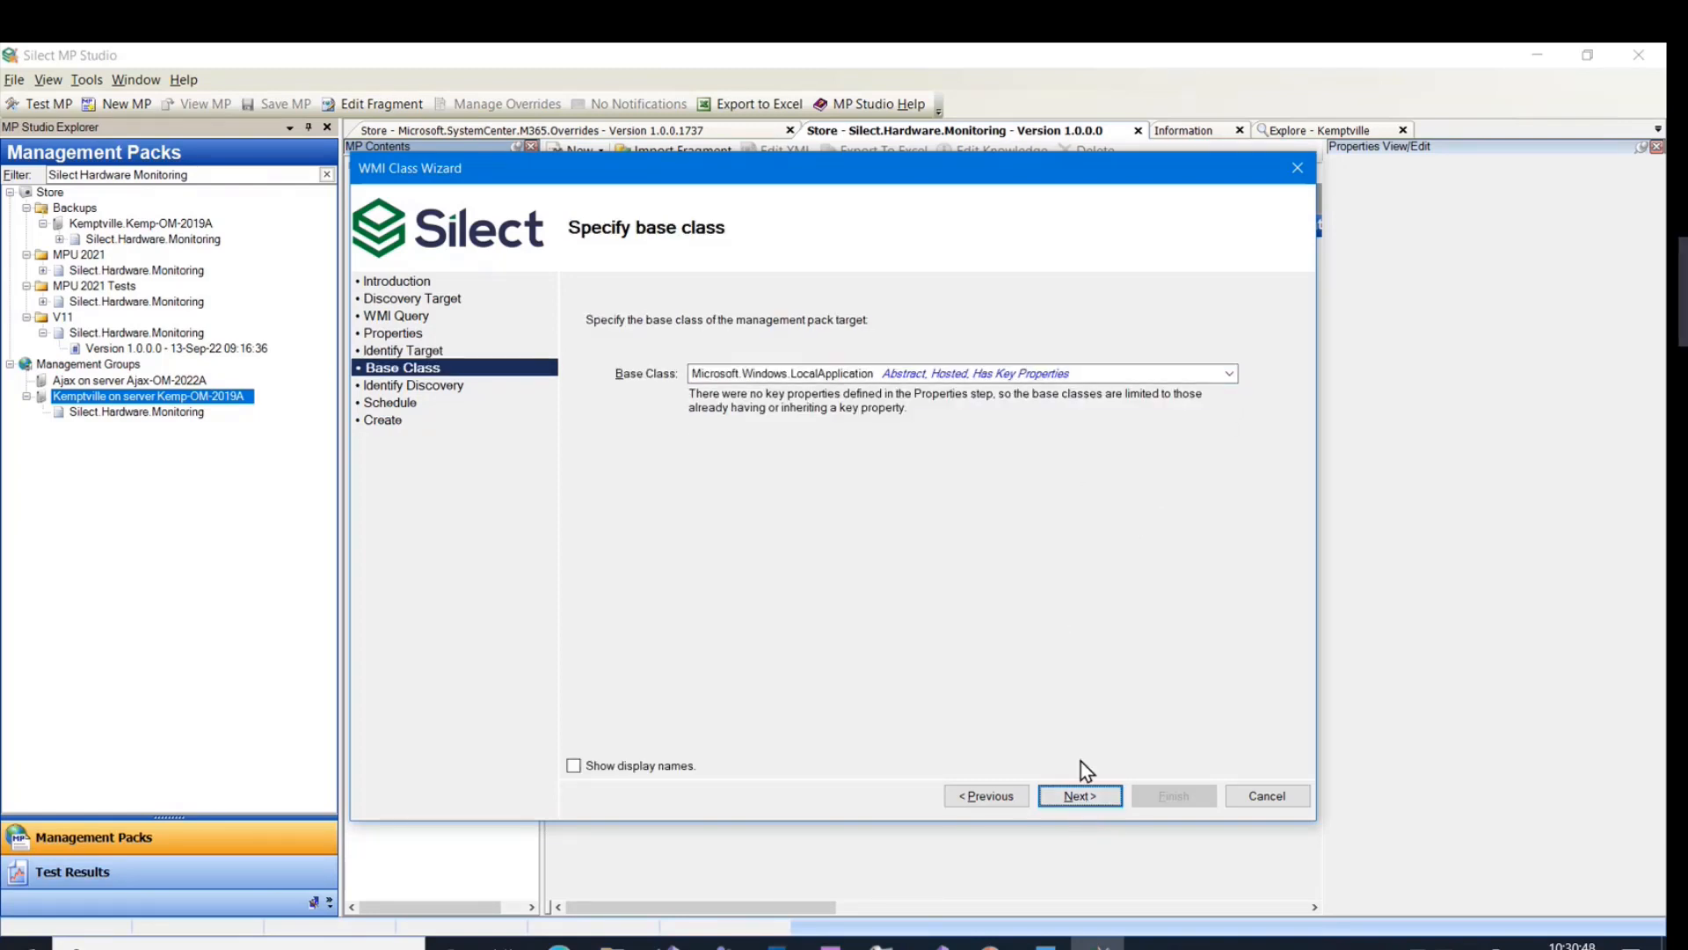
Accept the Microsoft.Windows.LocalApplication base class and the default discovery identity and schedule, and create the class with its discovery.
left_click(1084, 801)
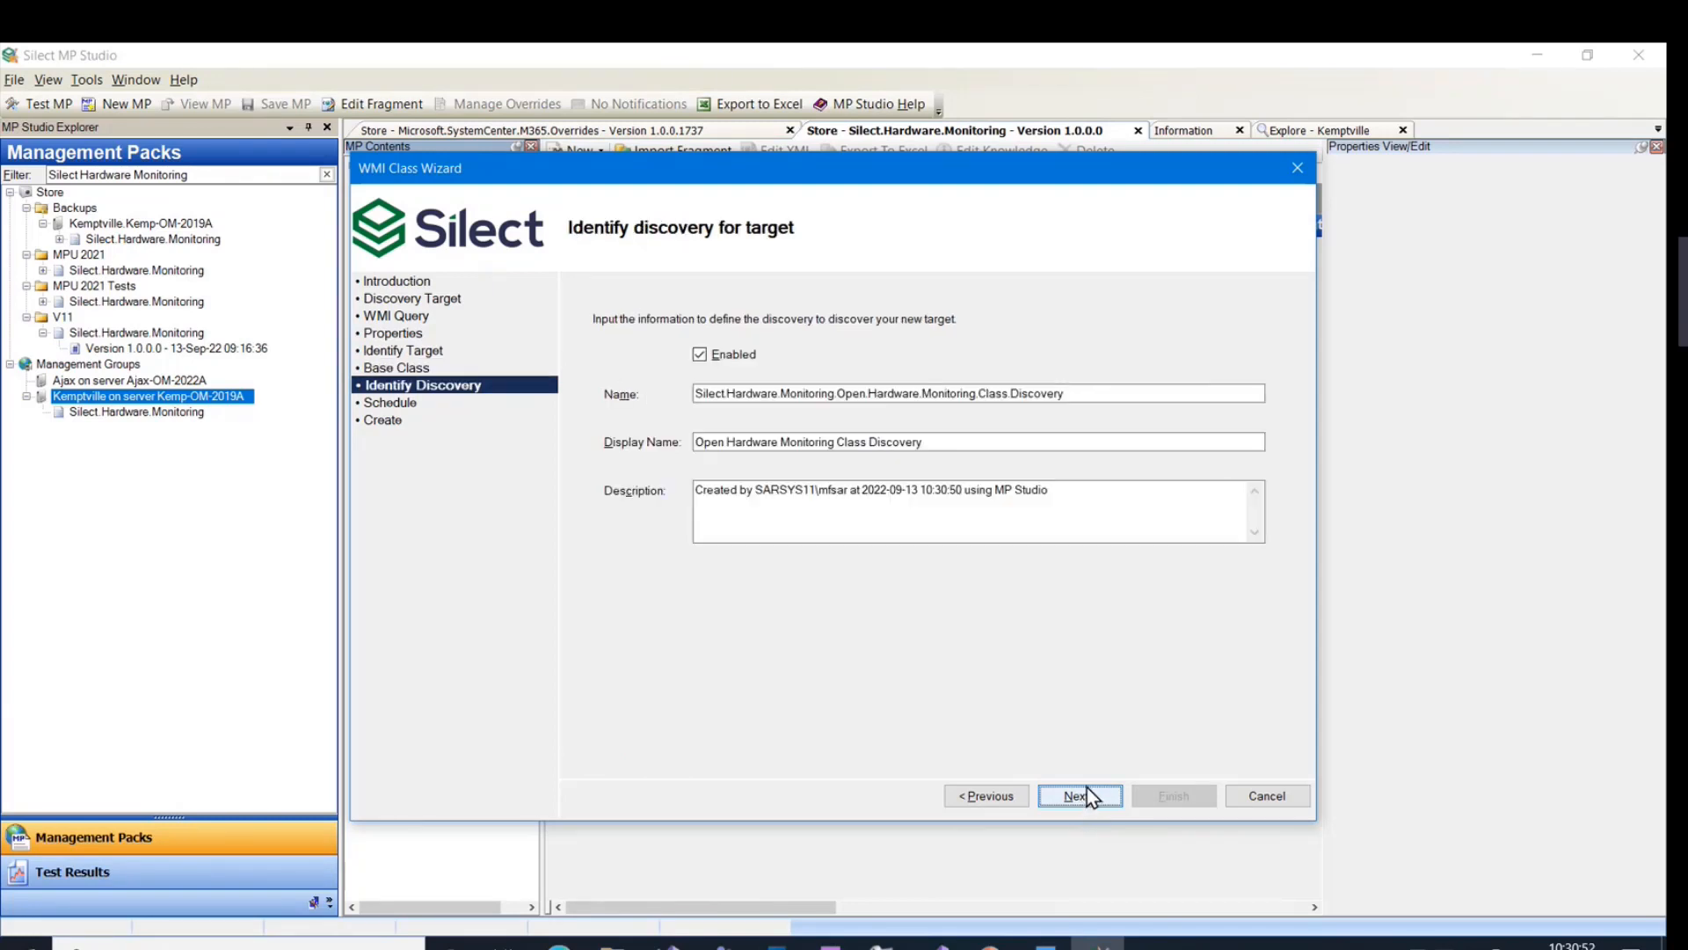
left_click(1086, 791)
left_click(1089, 795)
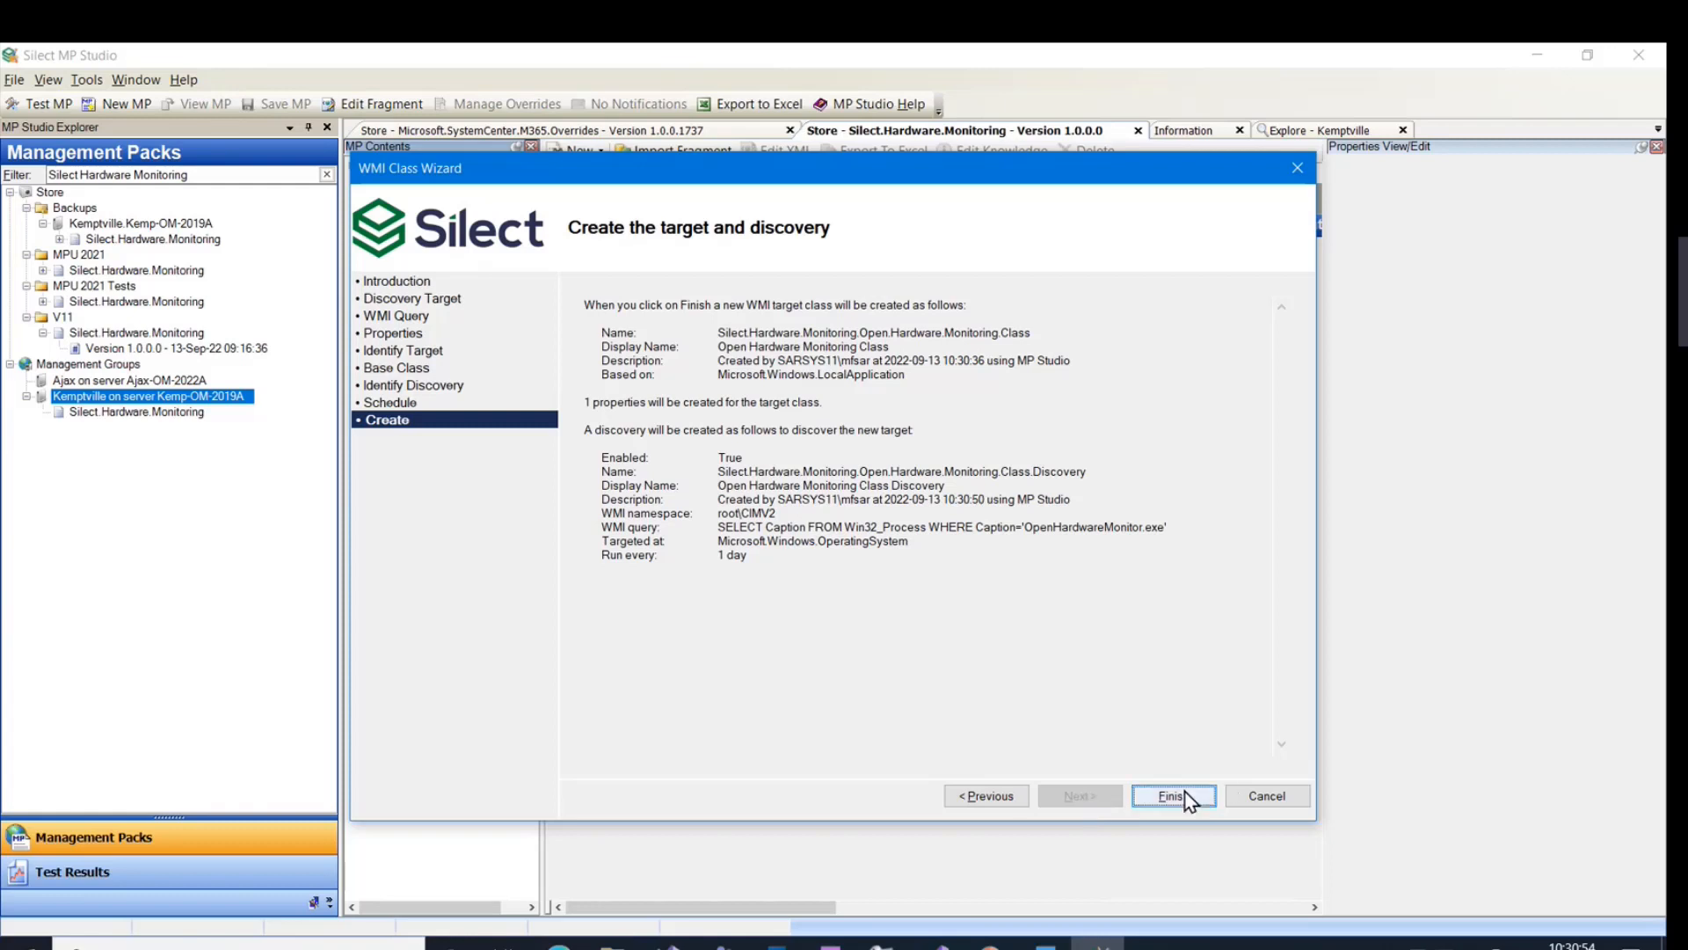
left_click(1157, 794)
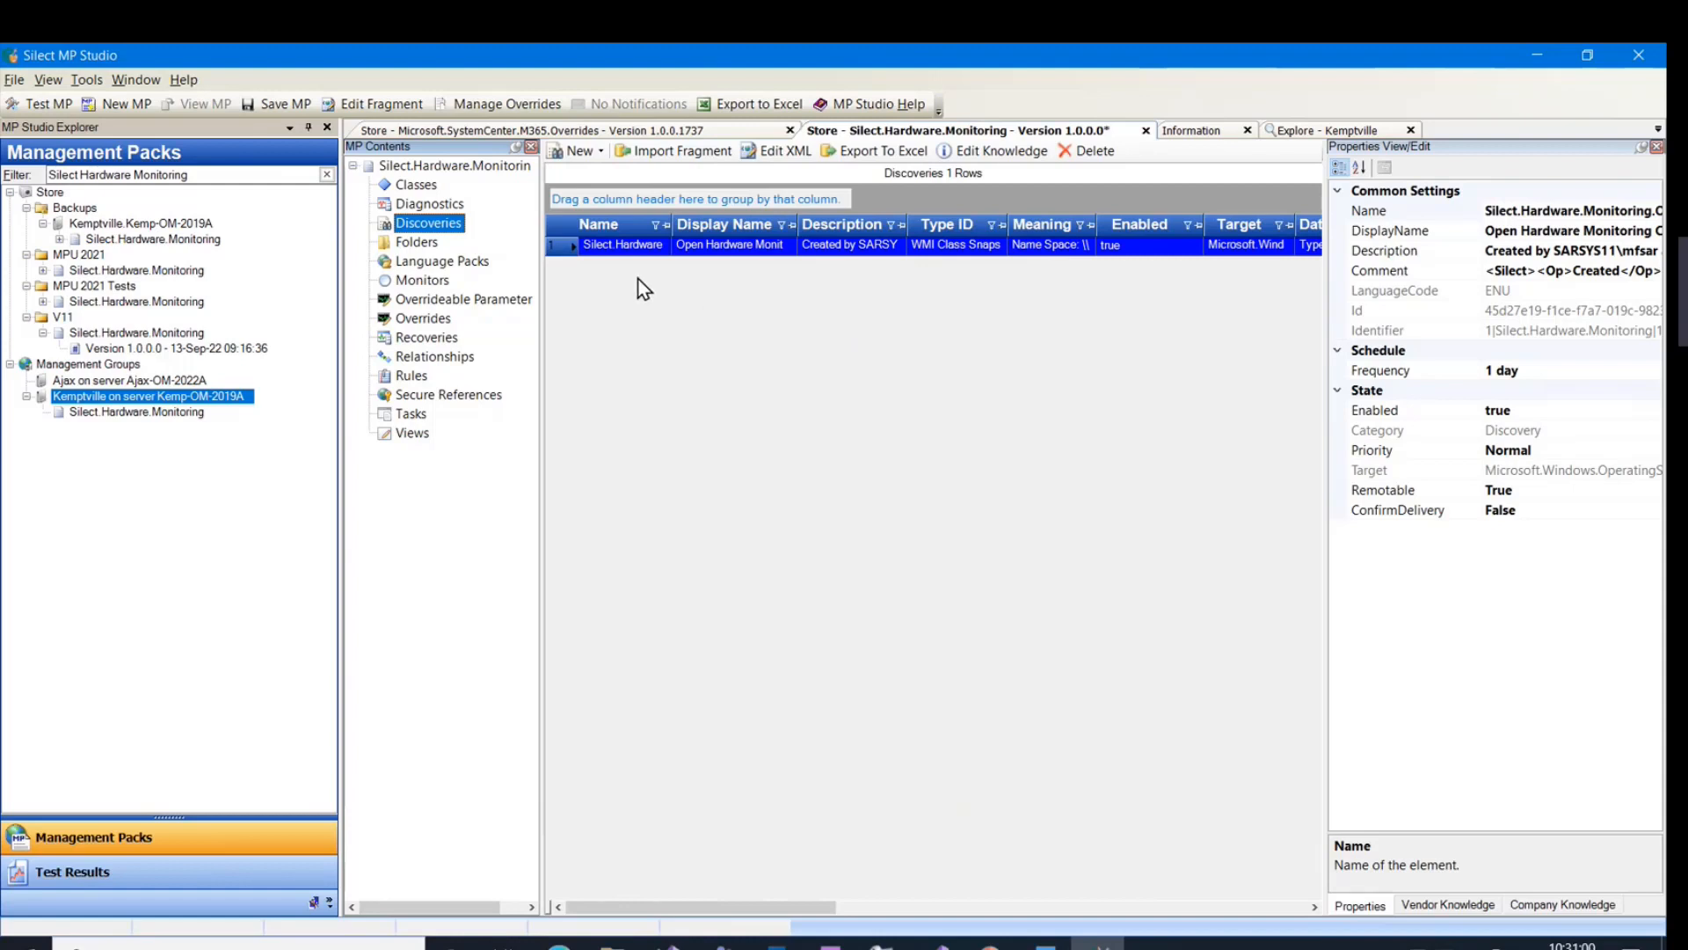
Start another Windows WMI class reading from SARSYS11, with Silect.Hardware.Monitoring.Open.Hardware.Monitoring.Class as the discovery target.
right_click(436, 223)
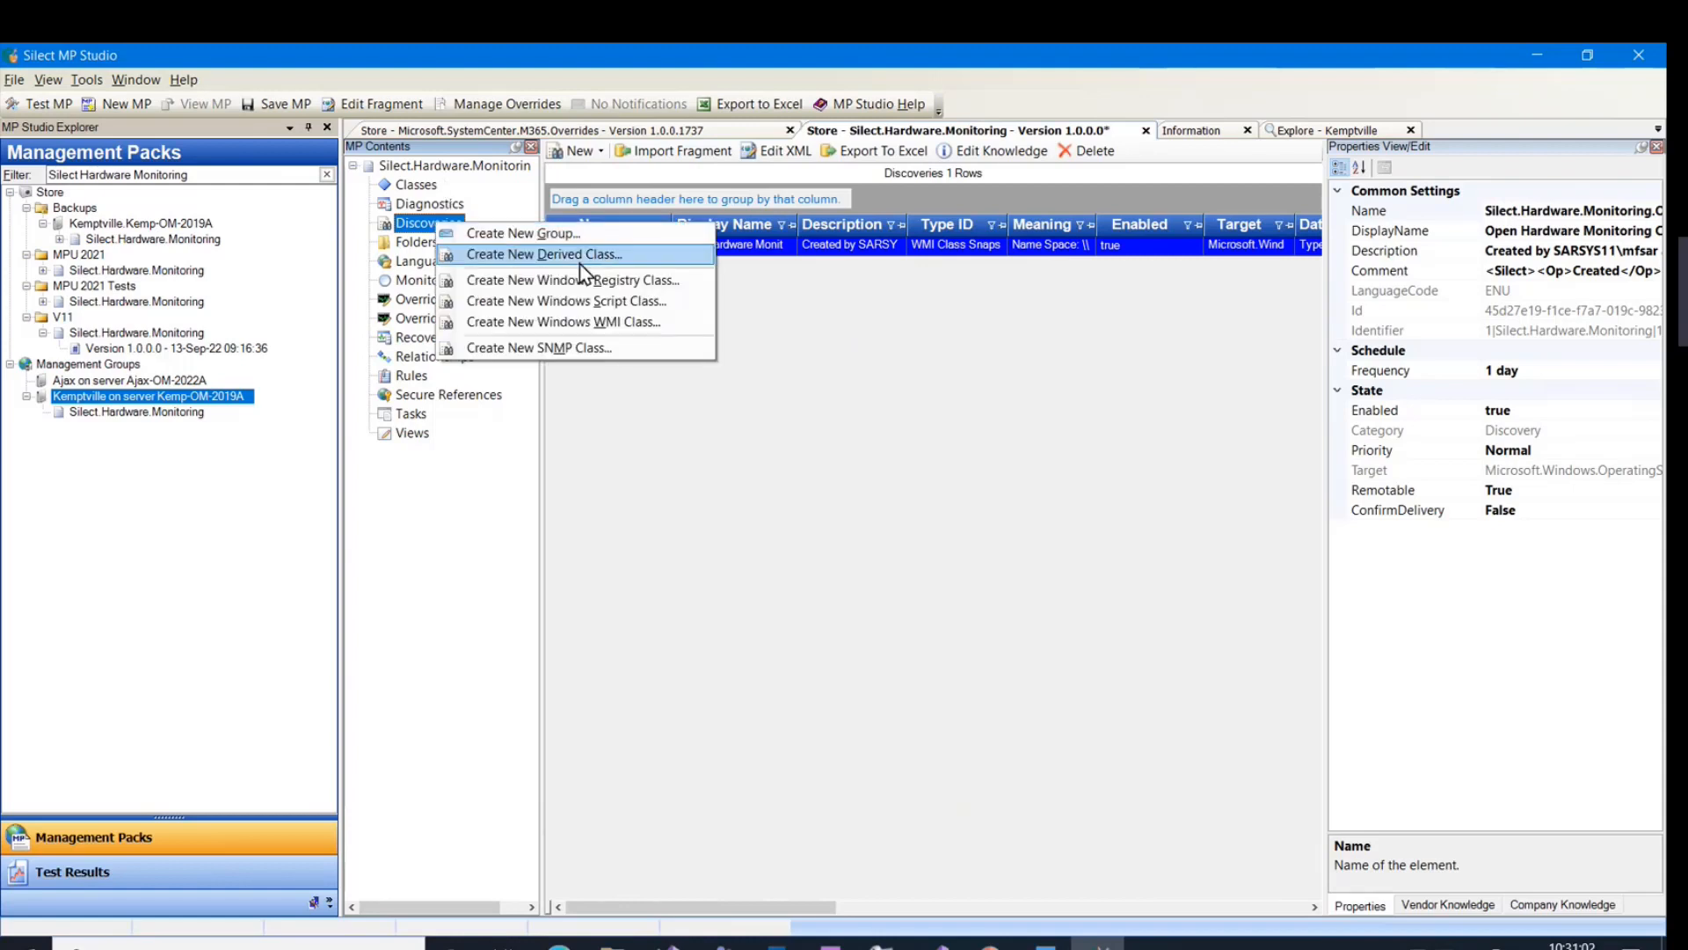
left_click(605, 323)
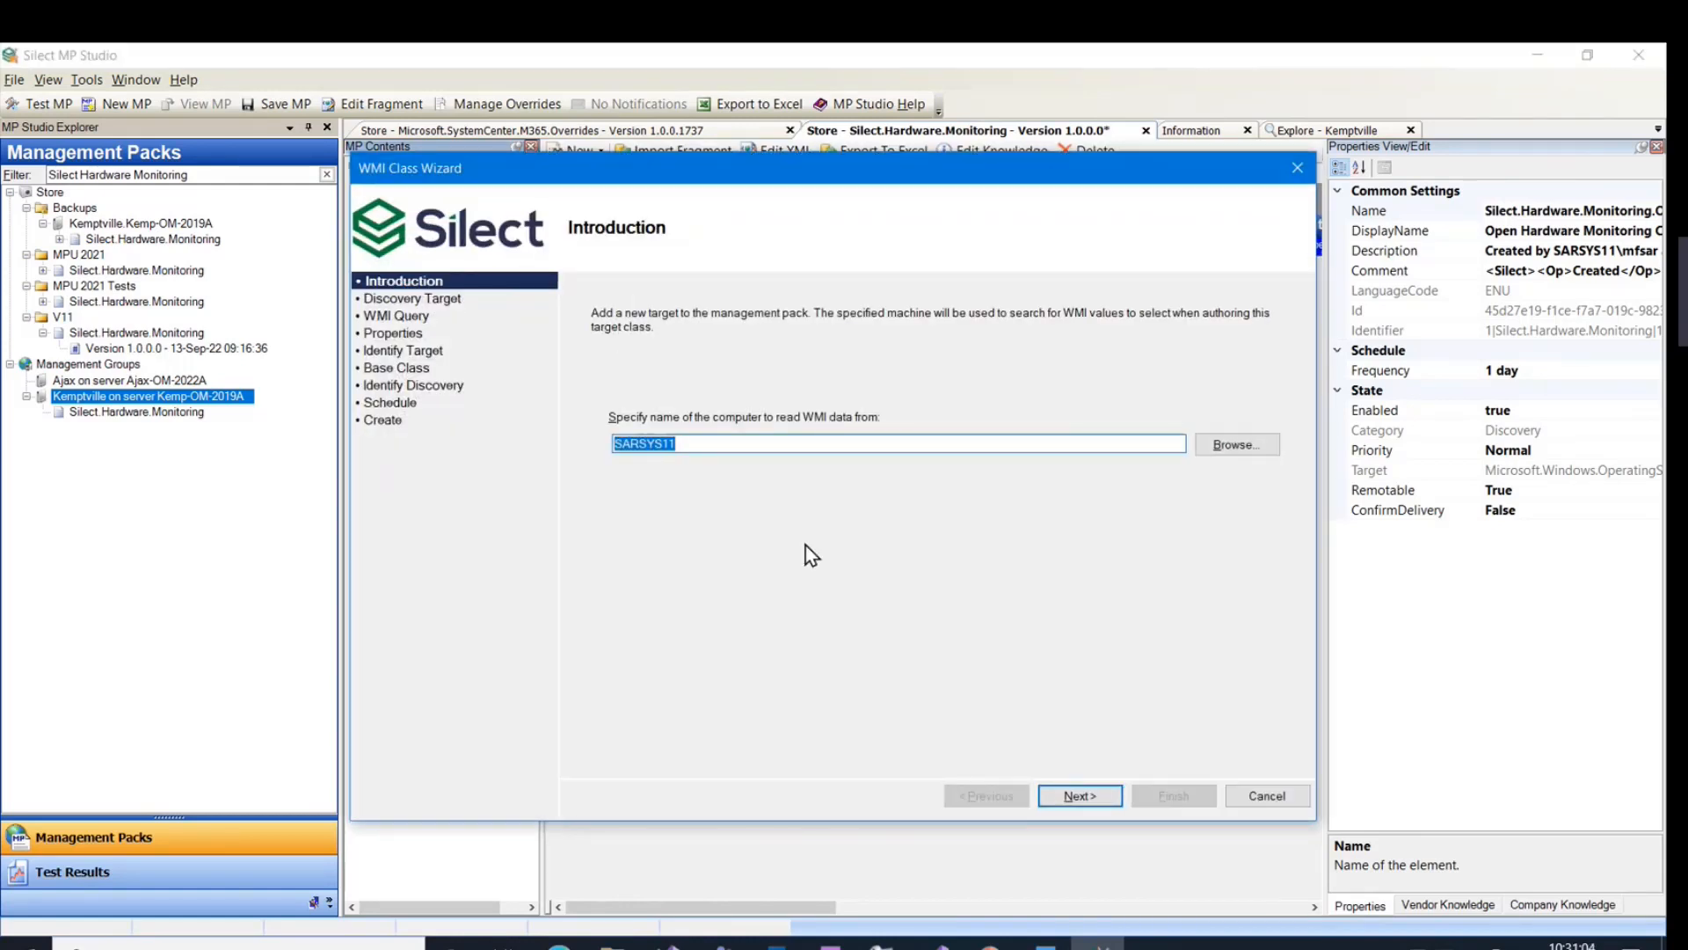
left_click(1079, 796)
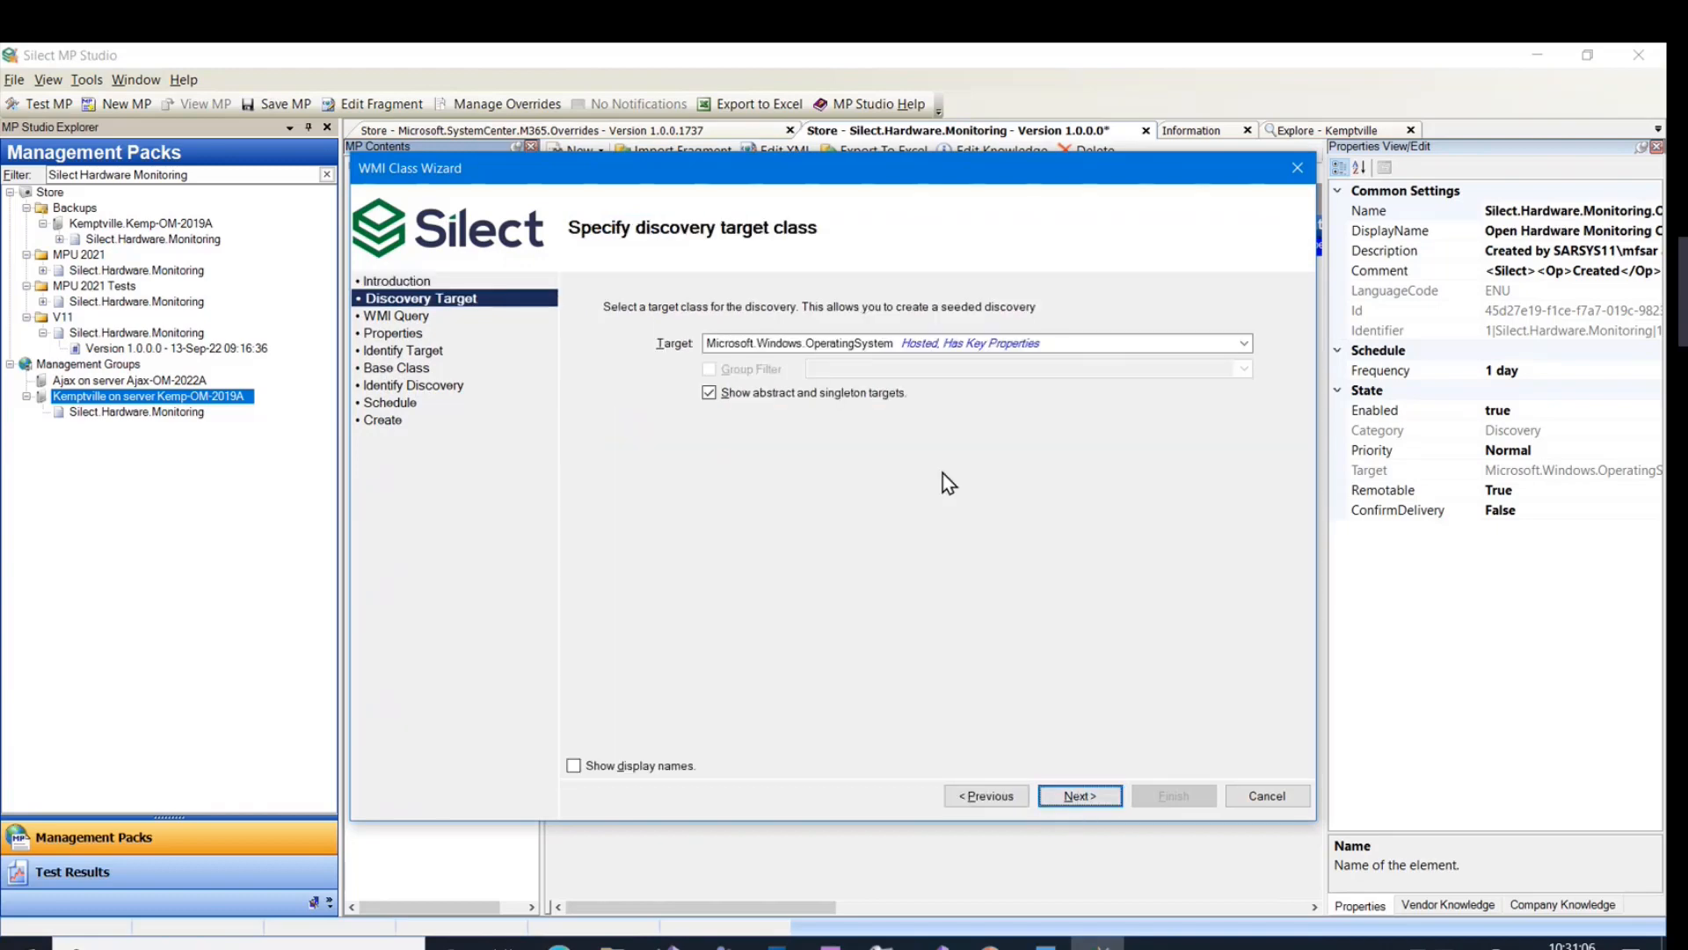
left_click(1244, 342)
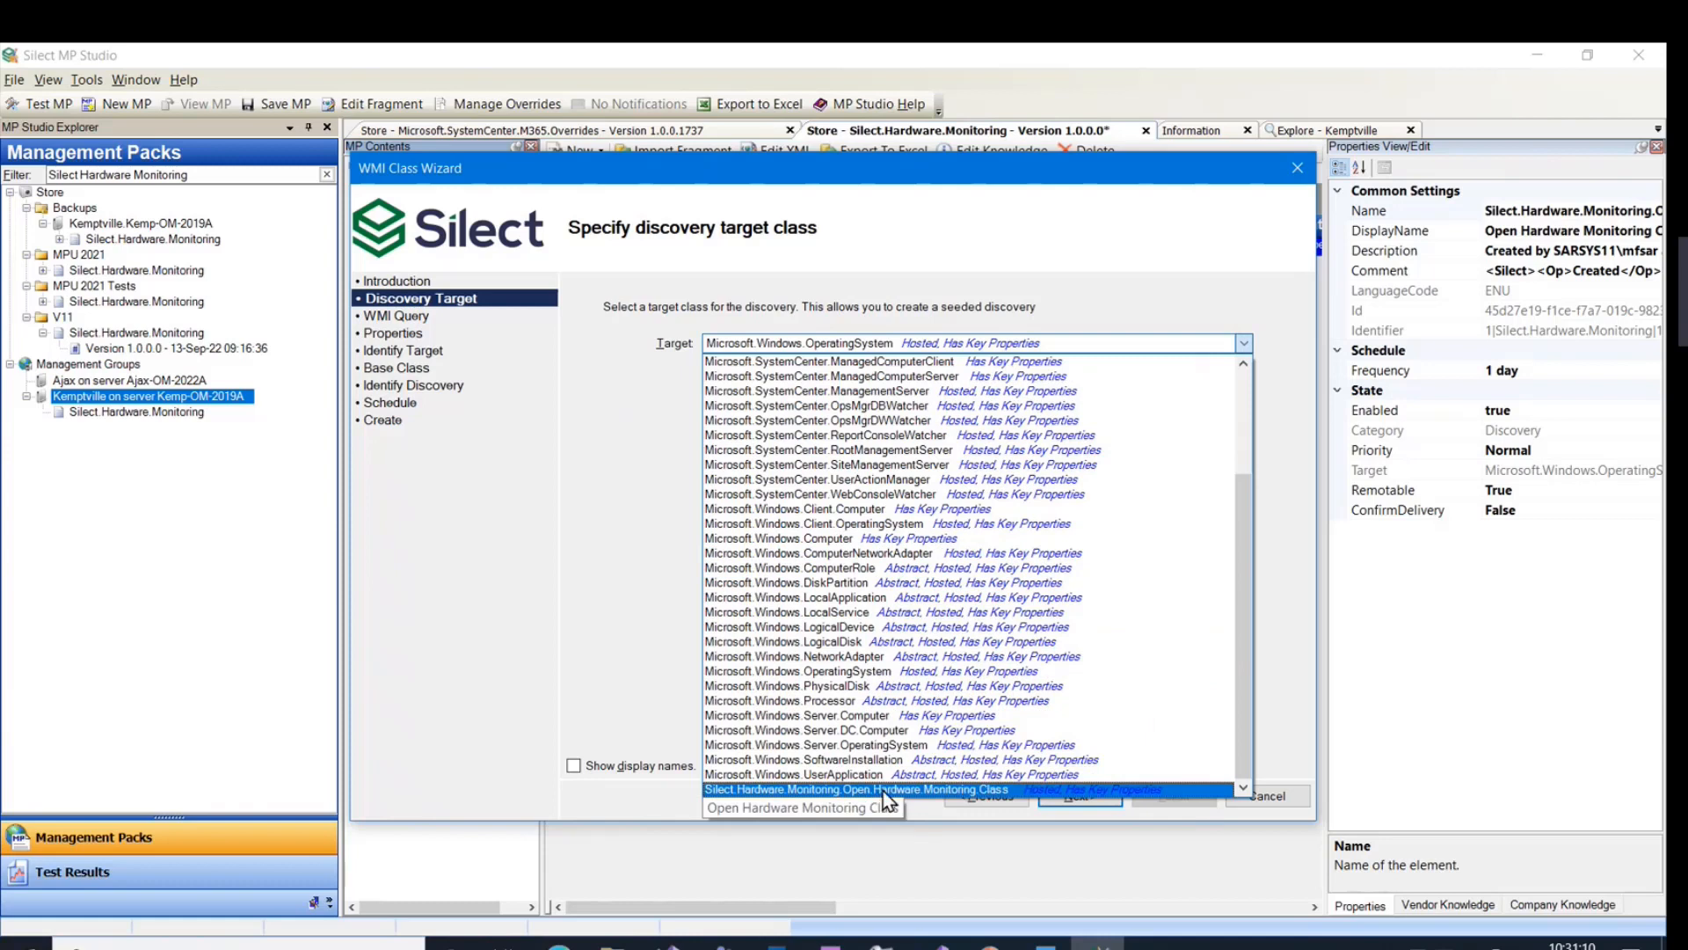
left_click(885, 789)
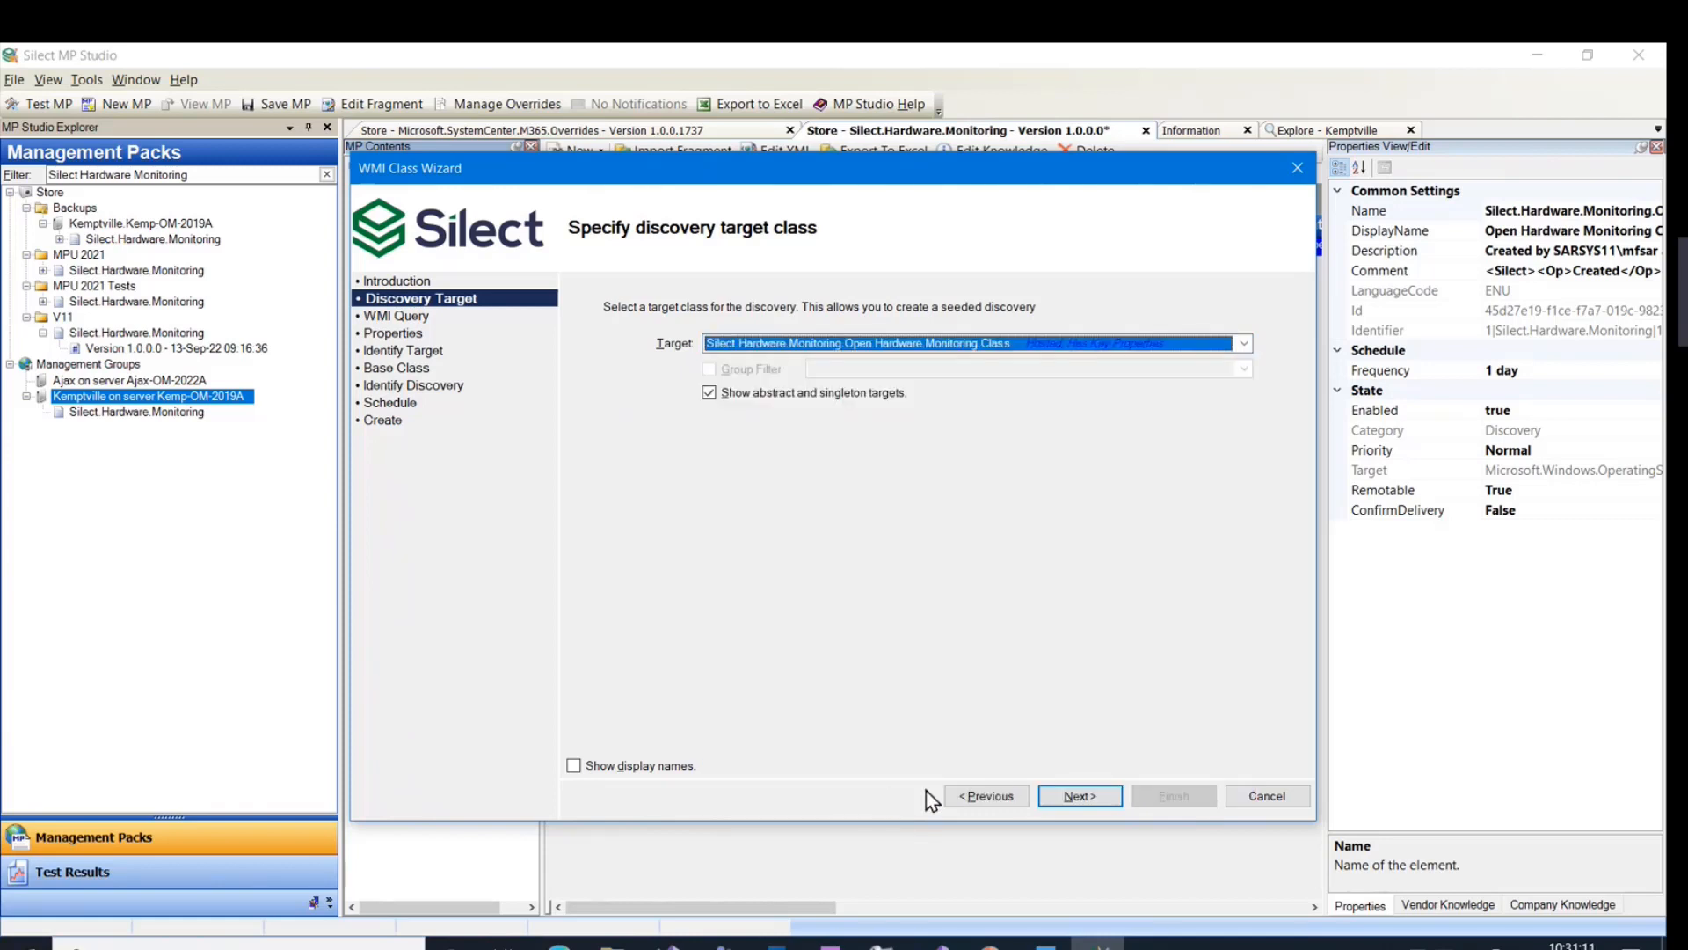
Base the WMI query on the Hardware class in the OpenHardwareMonitor namespace, using the CPU record /intelcpu/0.
left_click(1080, 796)
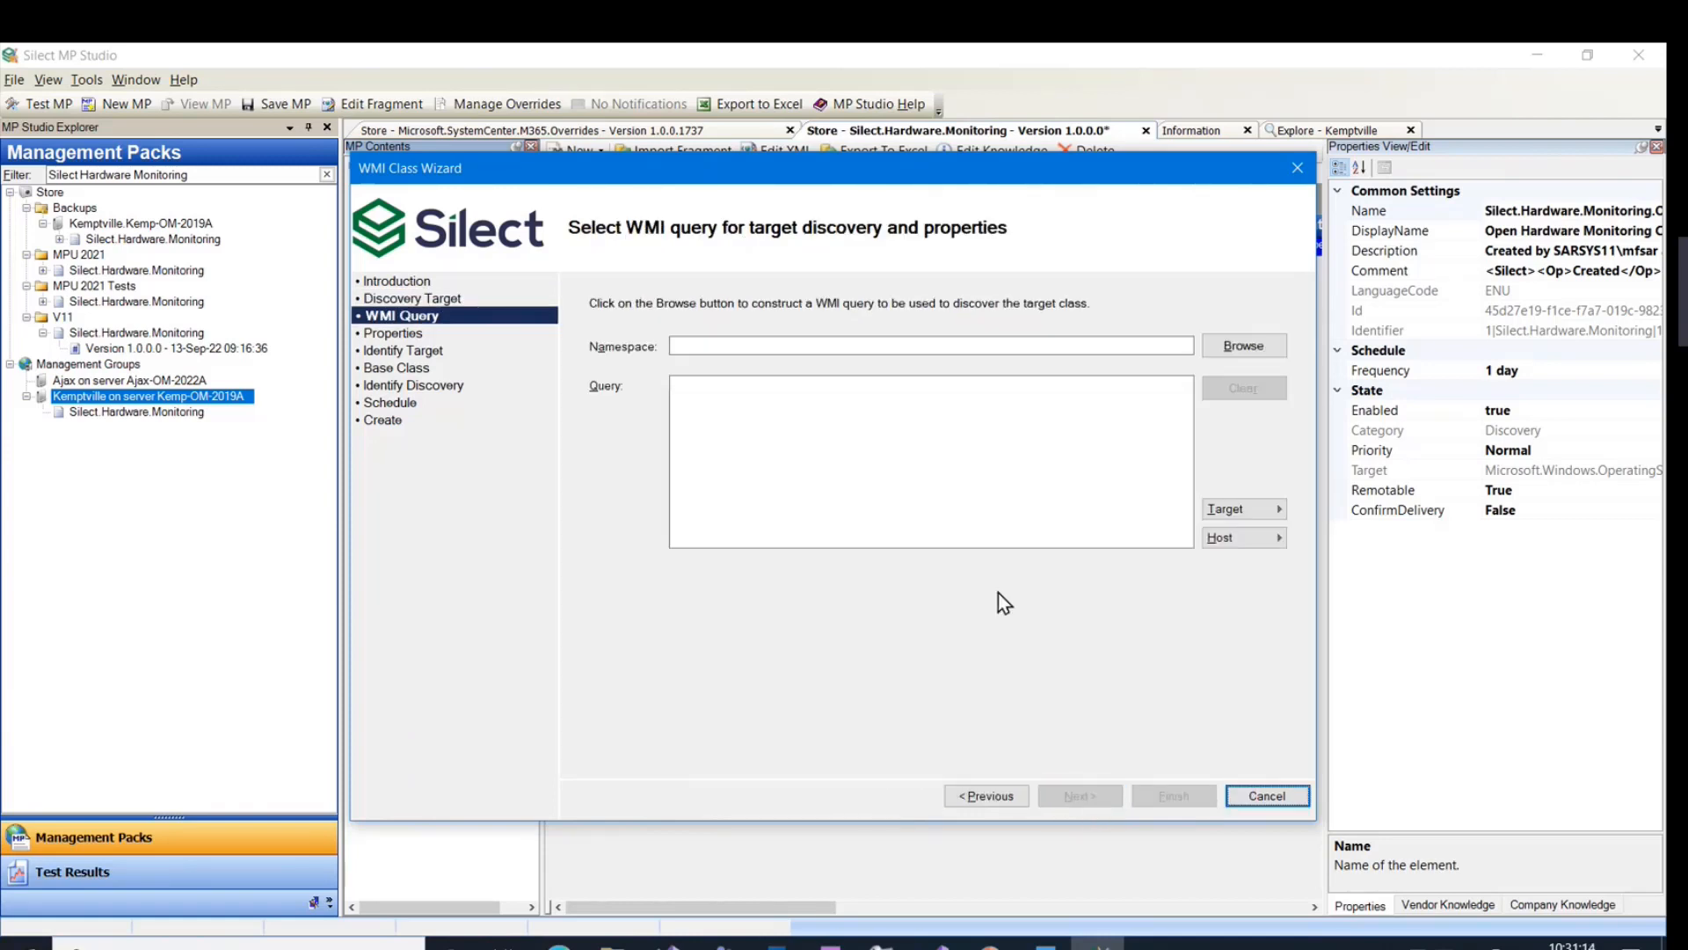
left_click(1243, 345)
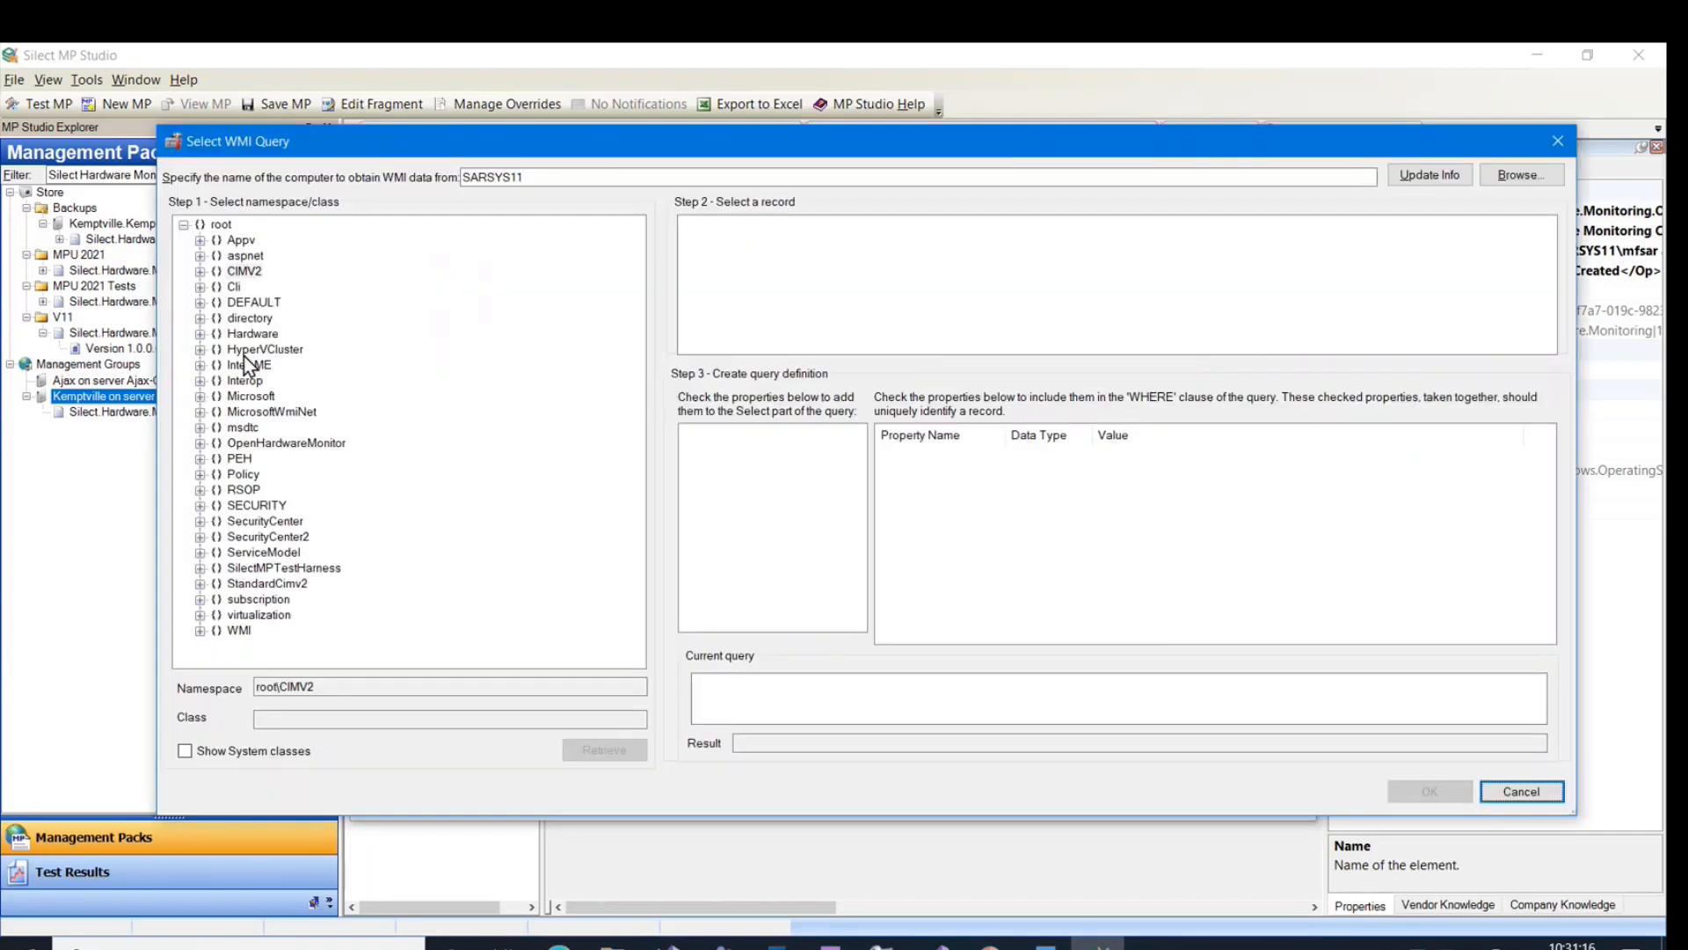
left_click(200, 443)
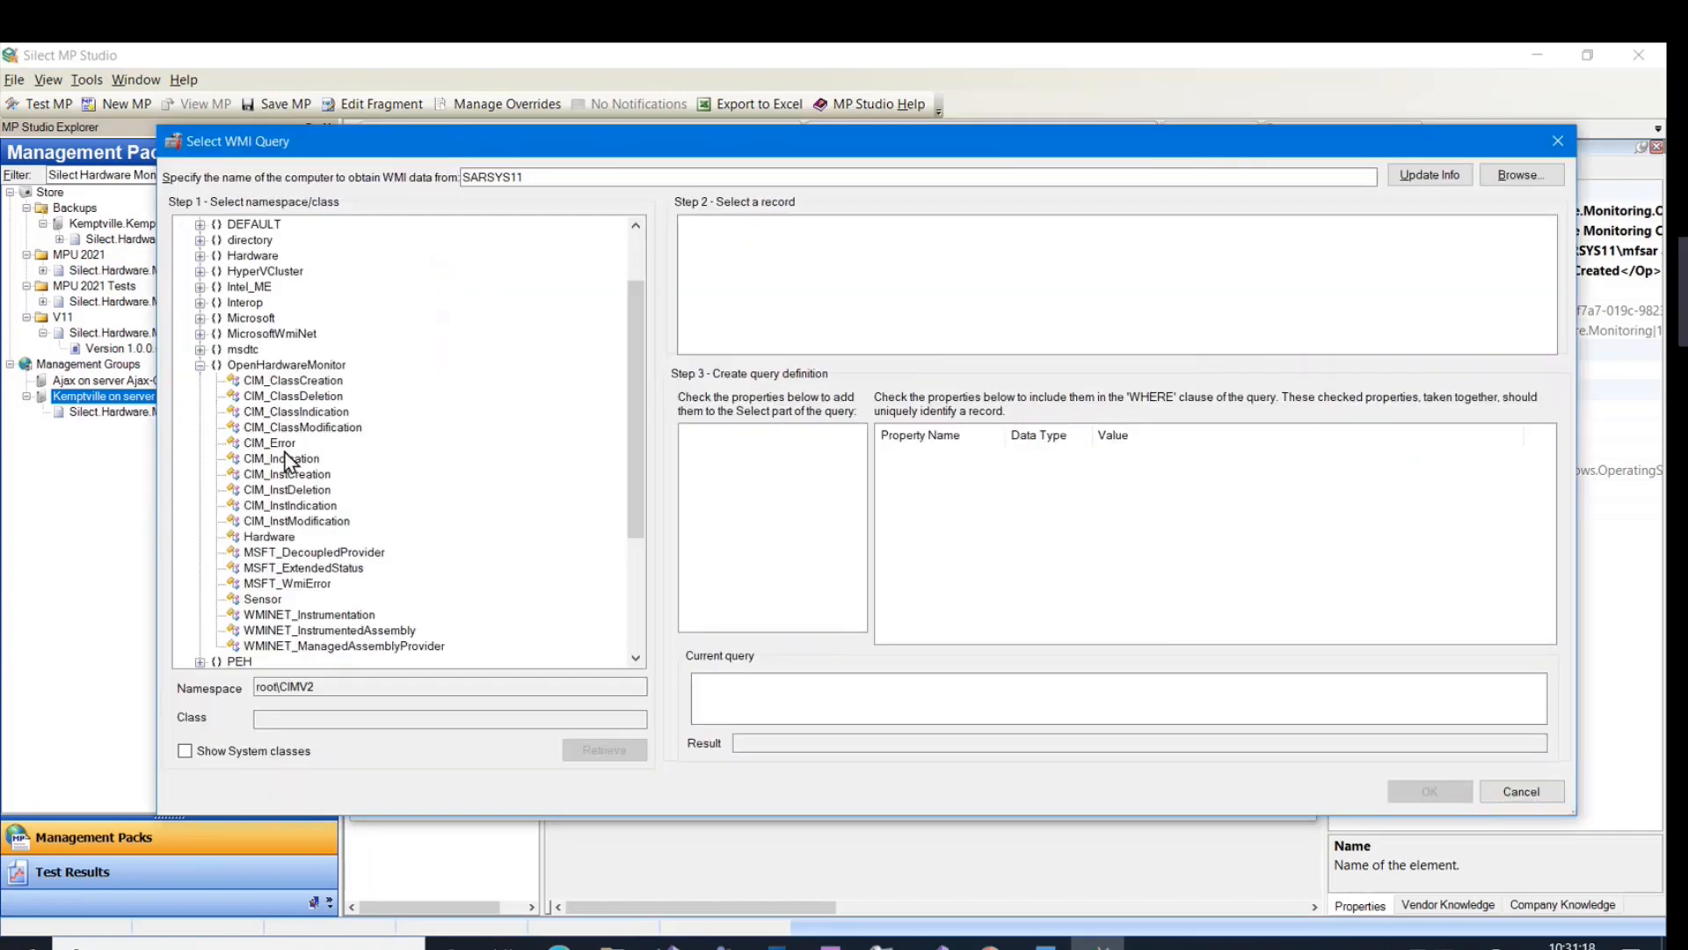
left_click(265, 537)
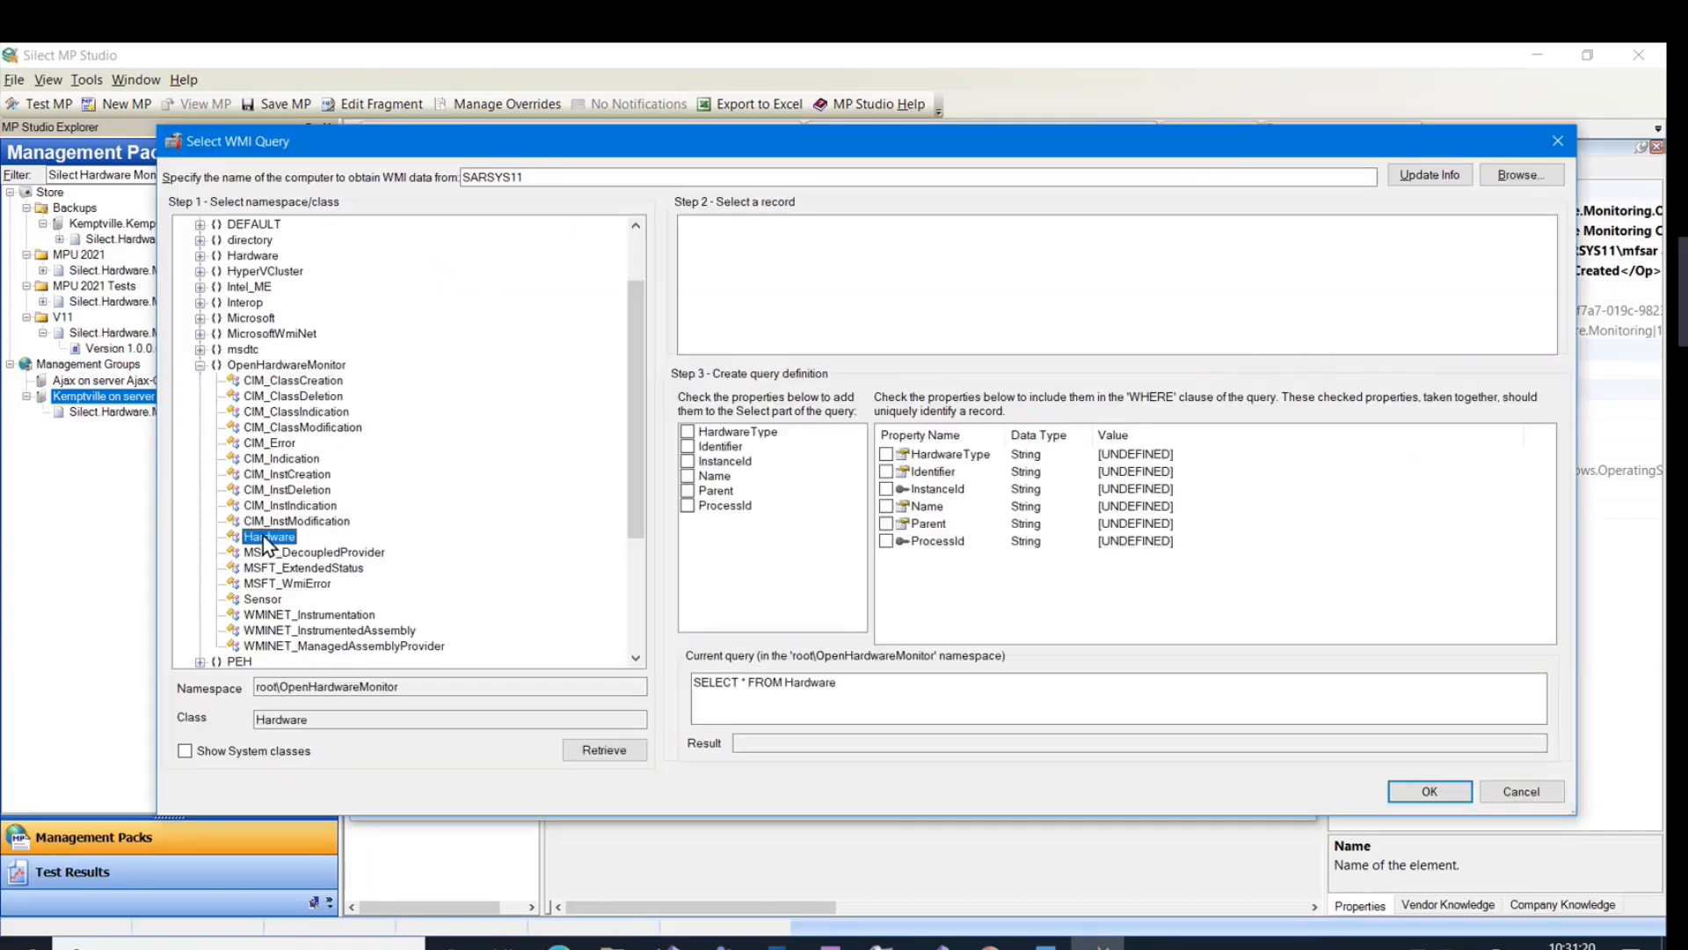
left_click(698, 283)
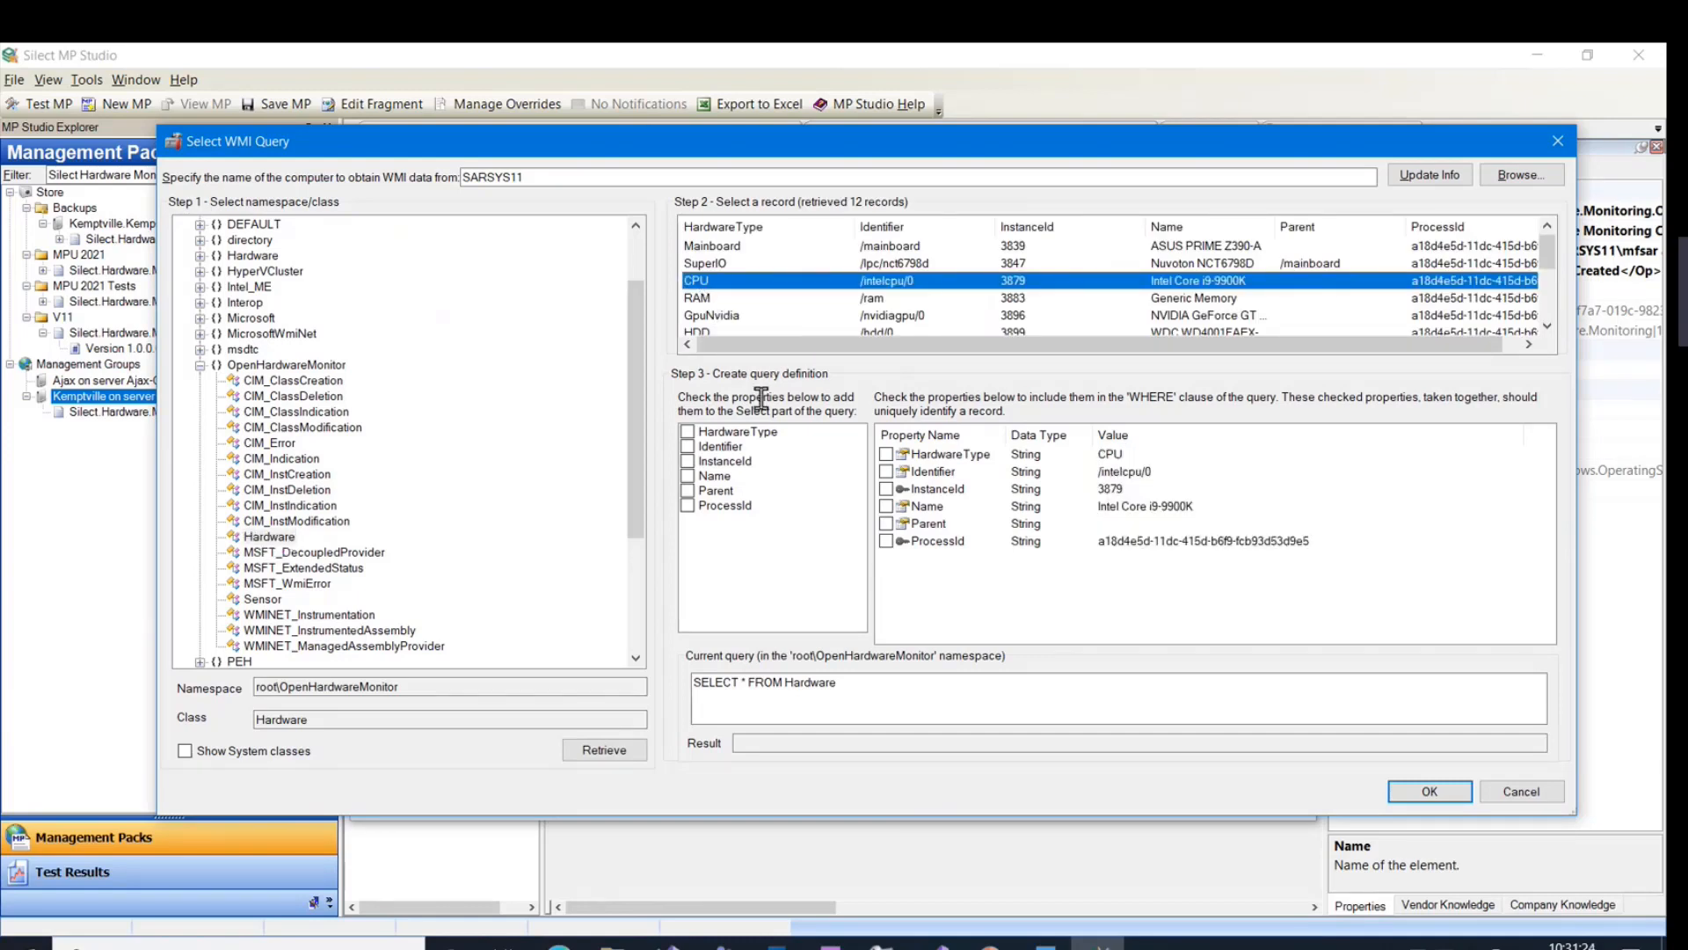
Select HardwareType, Identifier, Name and Parent in the query, restrict it to HardwareType='CPU', and accept it as the class's WMI query.
left_click(687, 431)
left_click(688, 447)
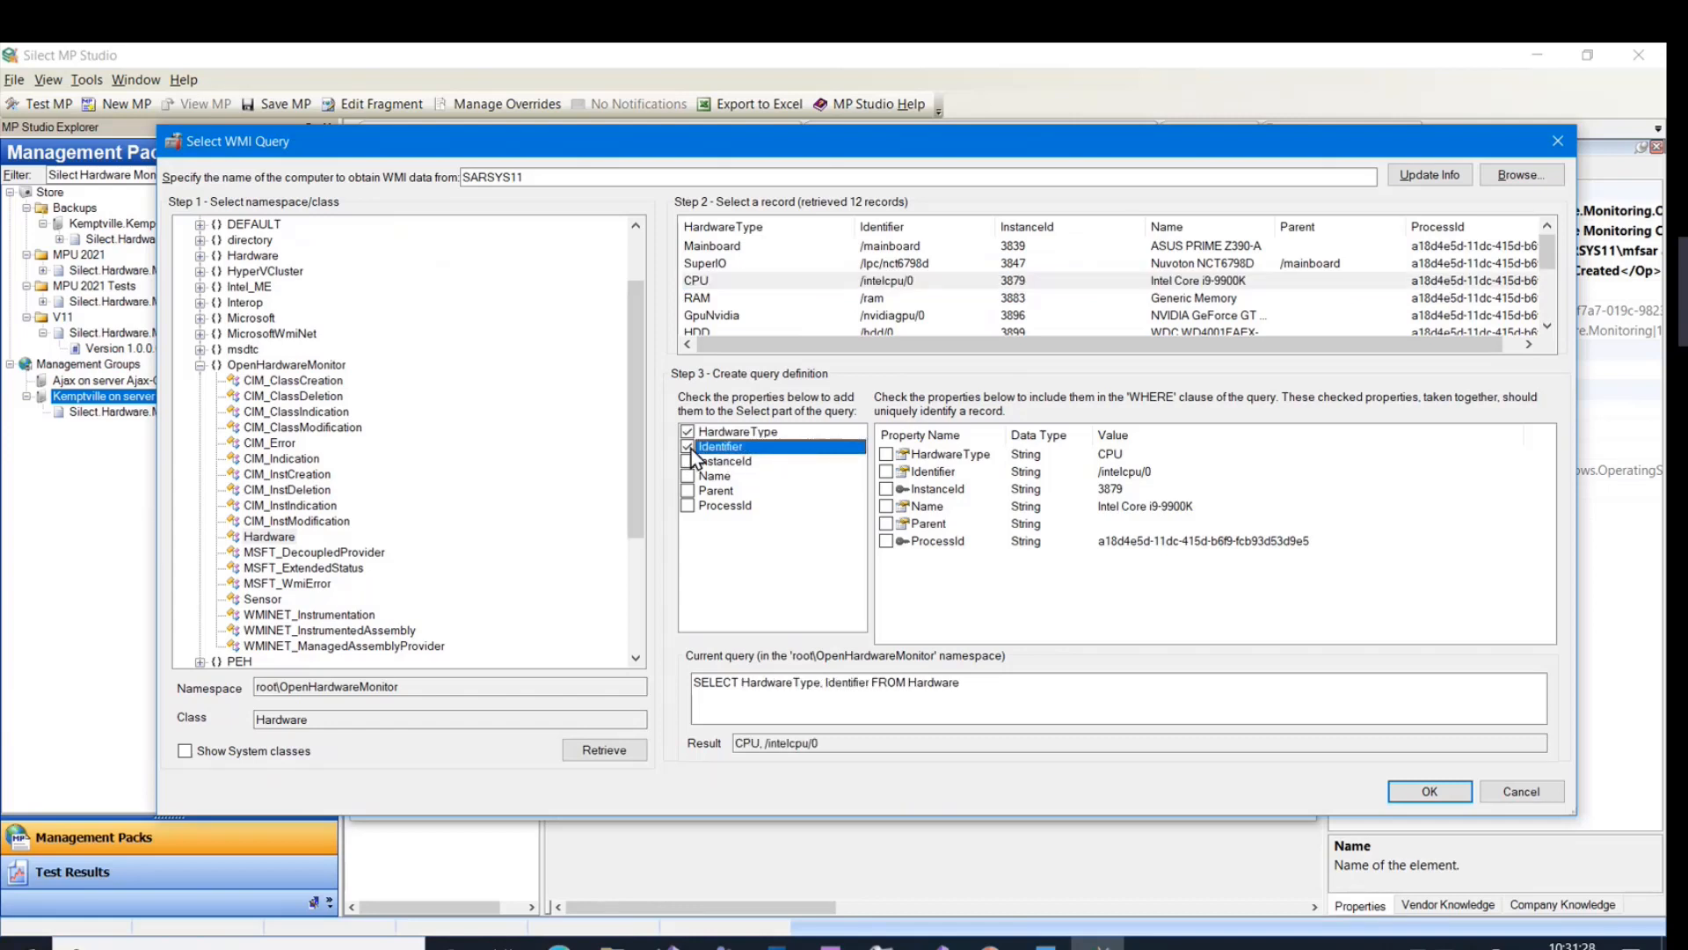
left_click(687, 476)
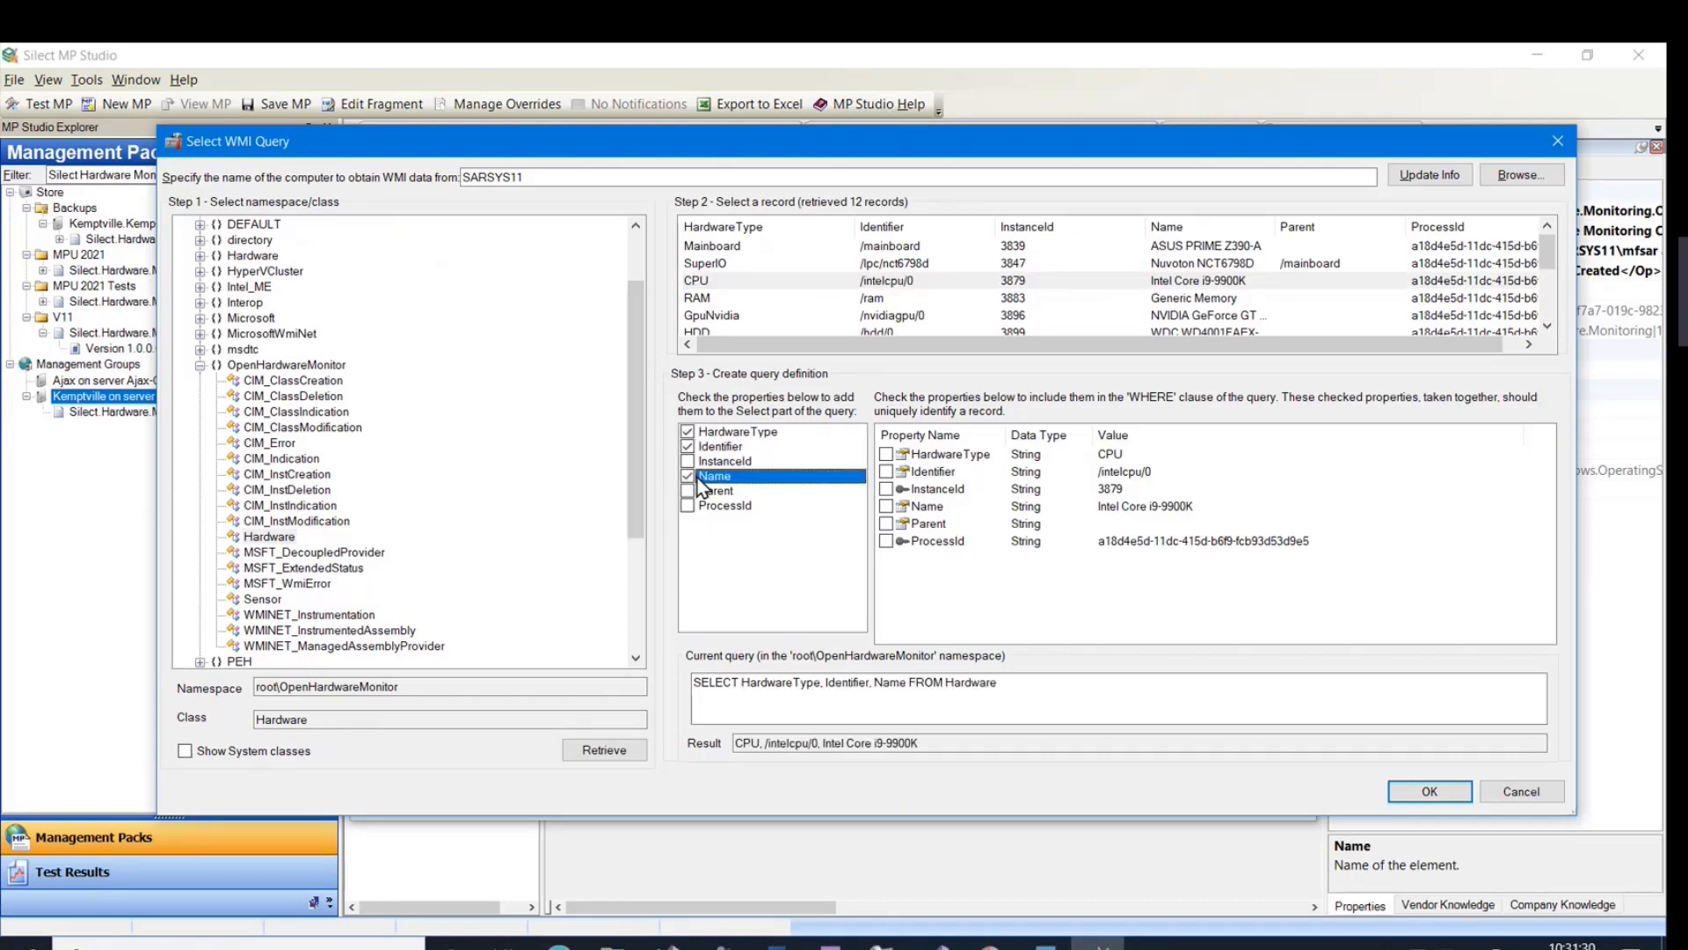
left_click(688, 491)
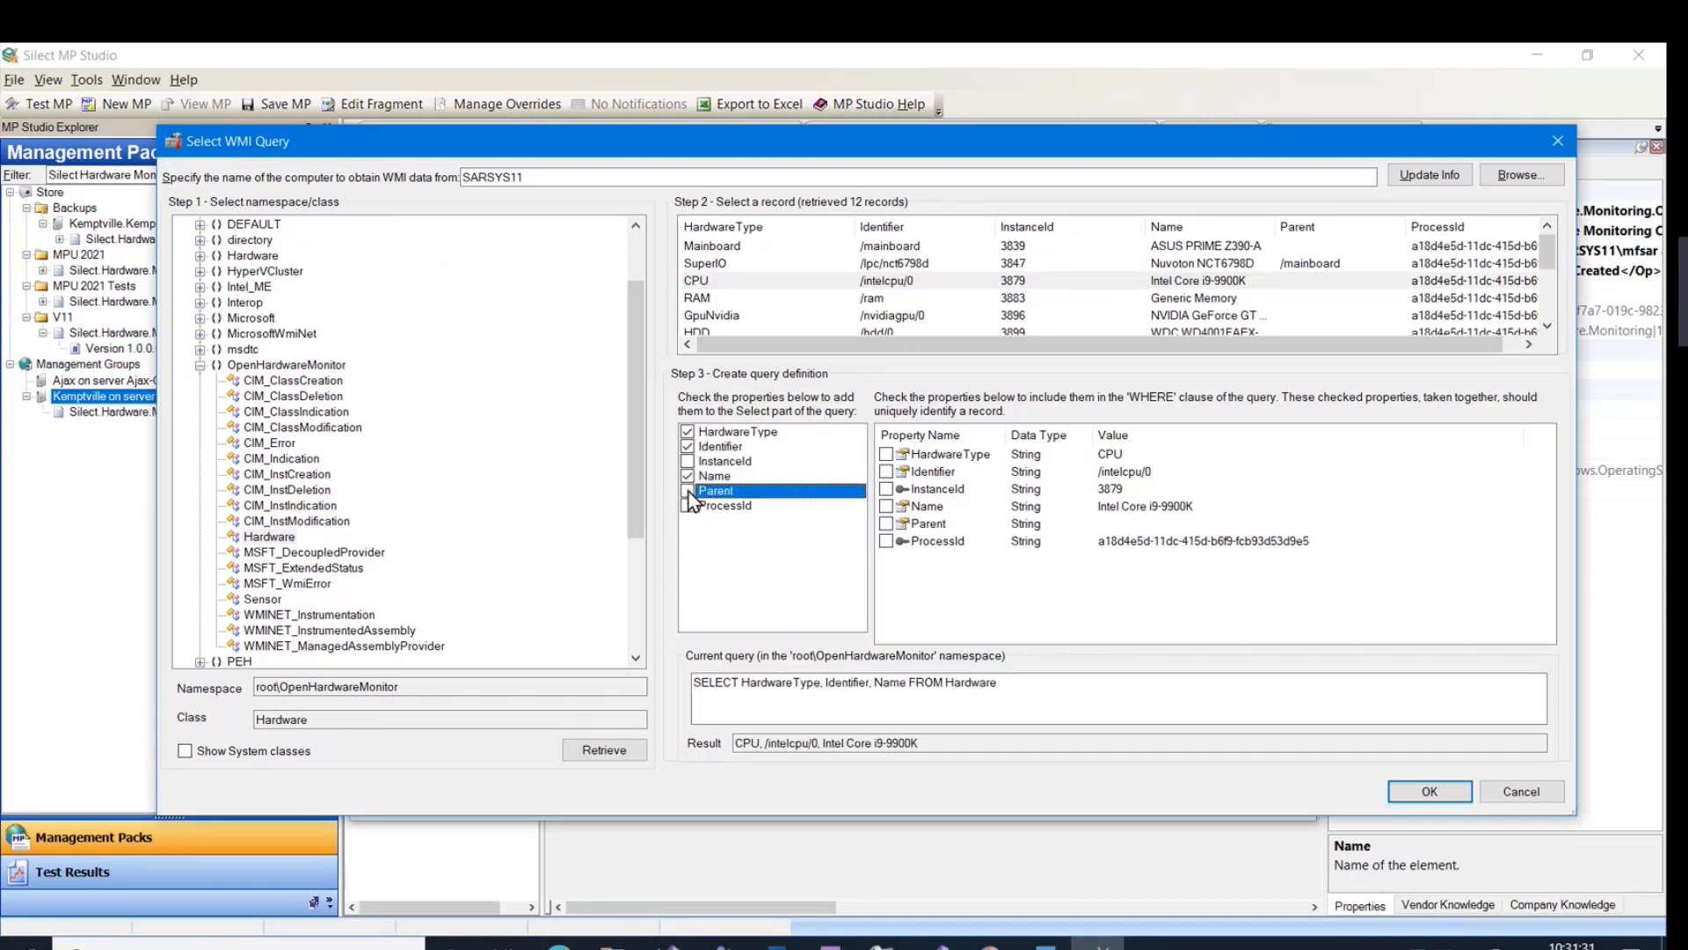
left_click(886, 454)
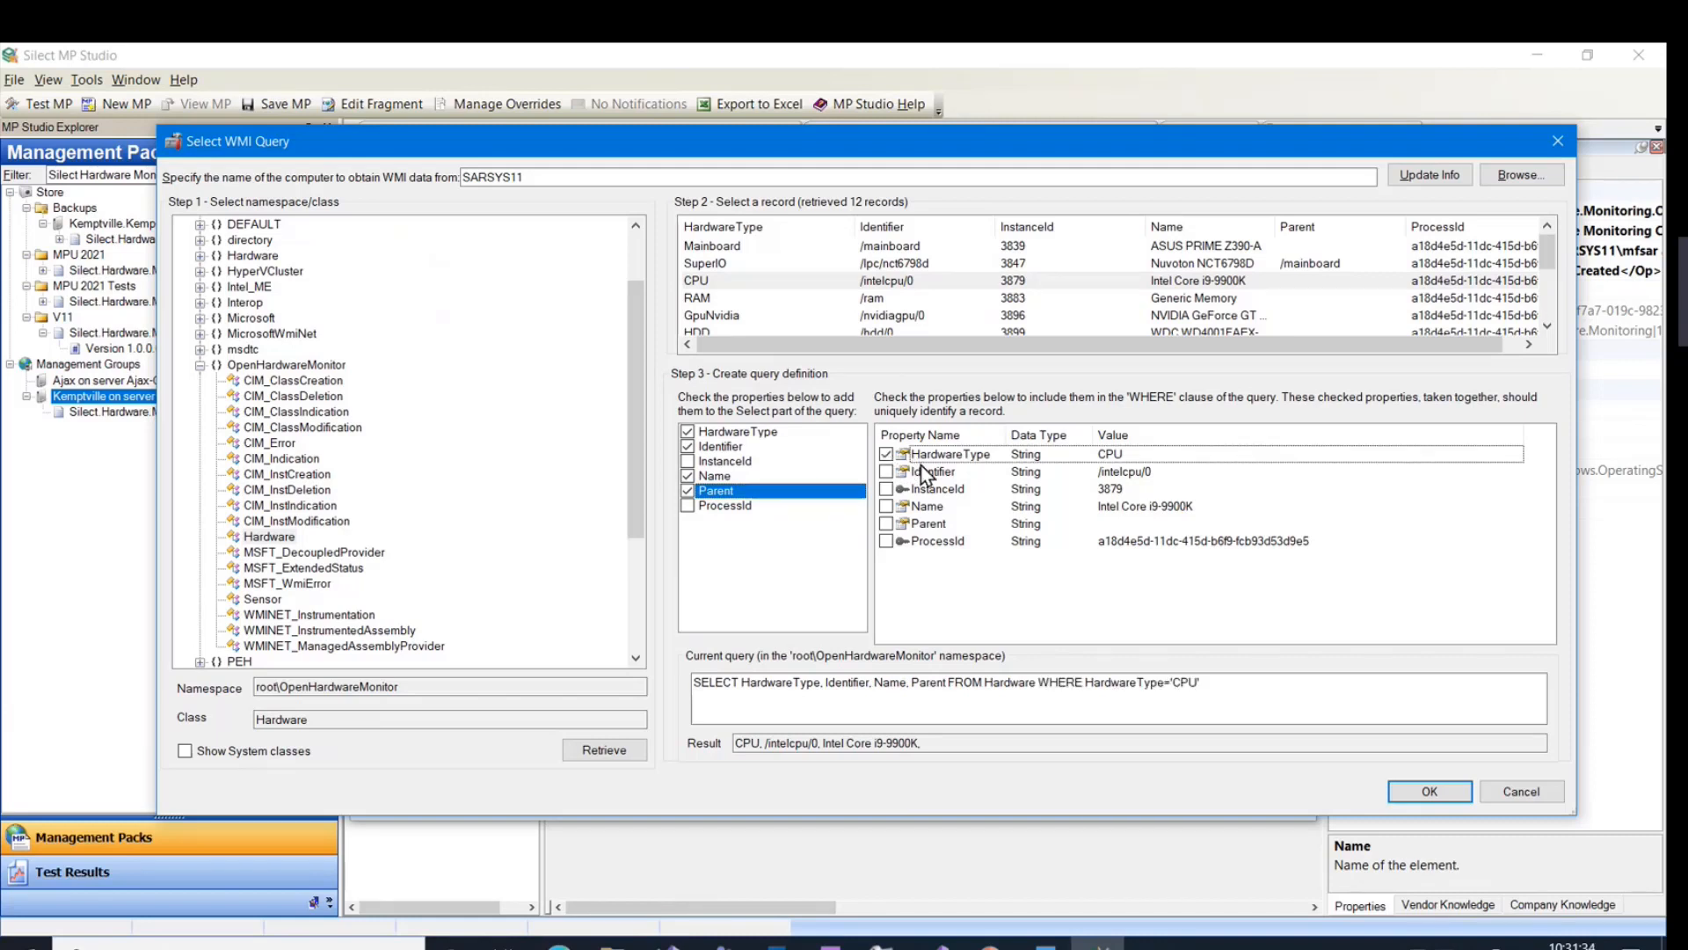
left_click(1431, 794)
left_click(1087, 797)
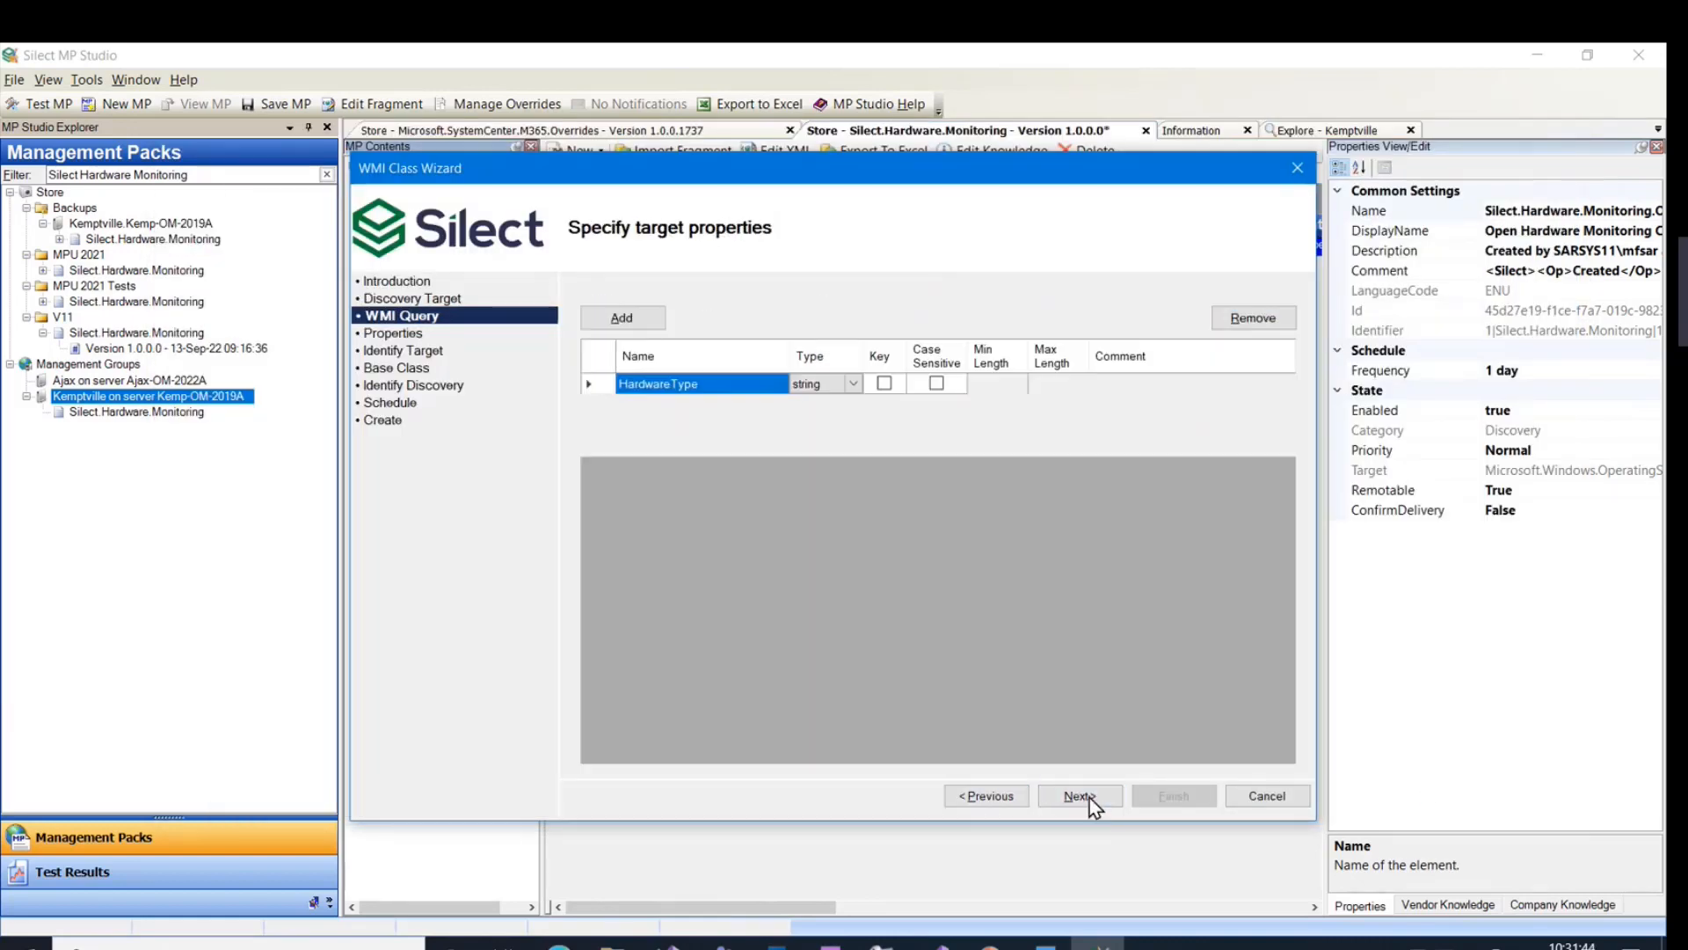
Keep the default HardwareType property and name the target Silect.Hardware.Monitoring.CPU.Class.
left_click(1091, 797)
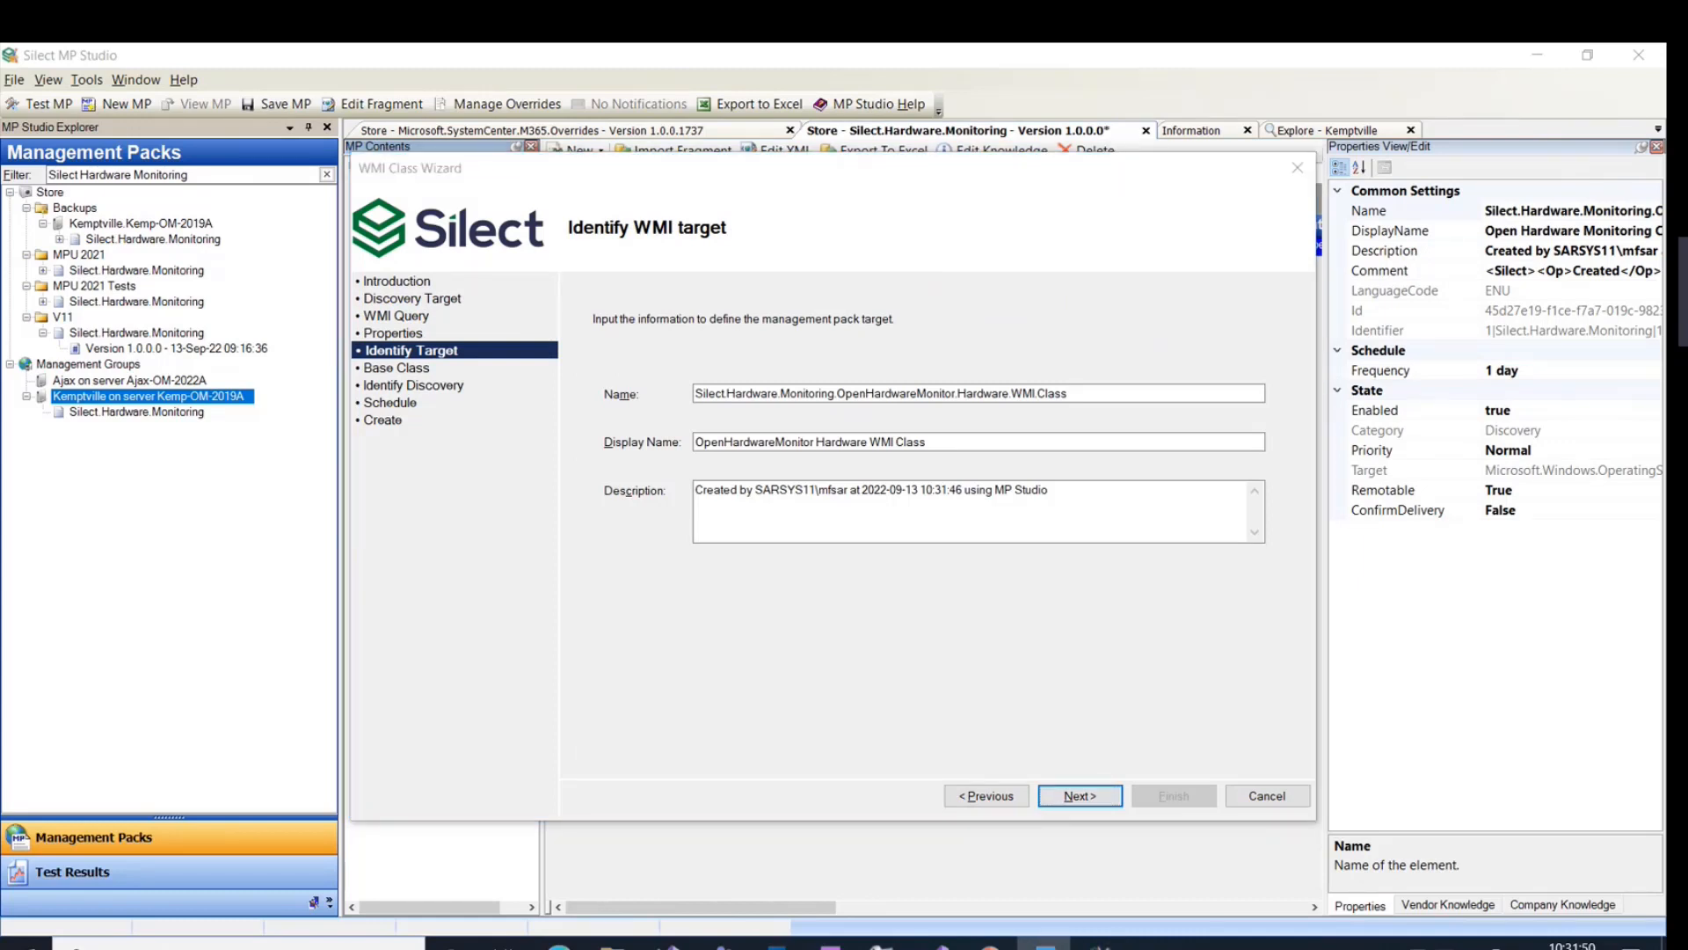
left_click_drag(1086, 393, 704, 393)
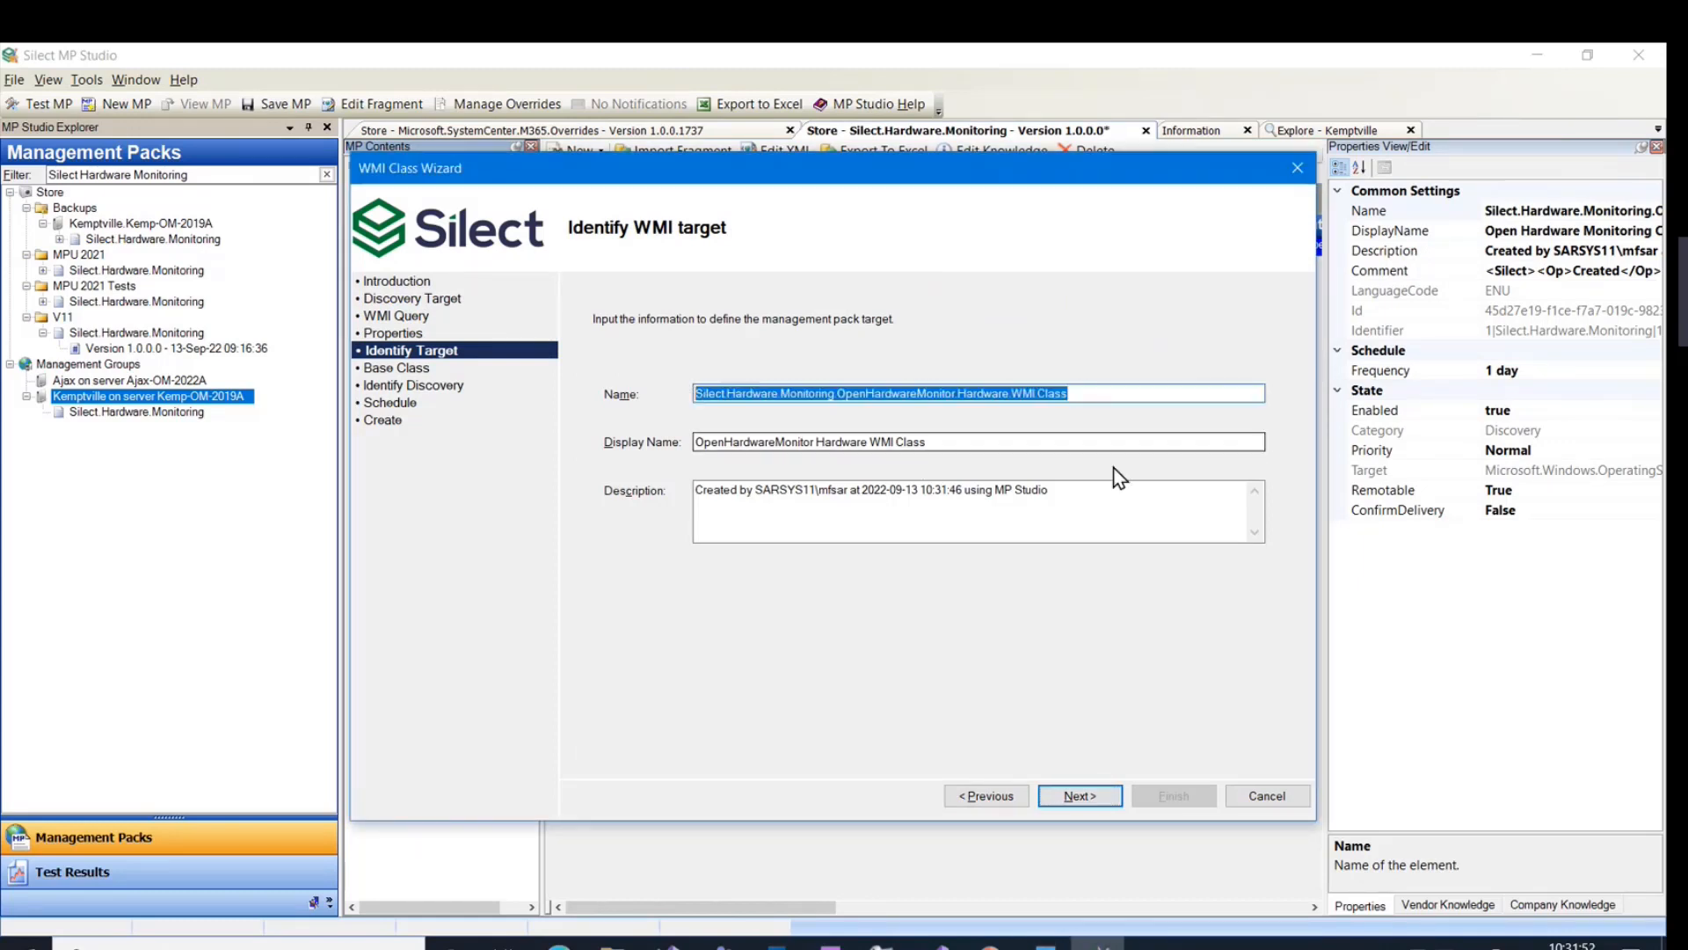
type("Silect.Hardware.Monitoring.CPU.Class")
left_click(1090, 799)
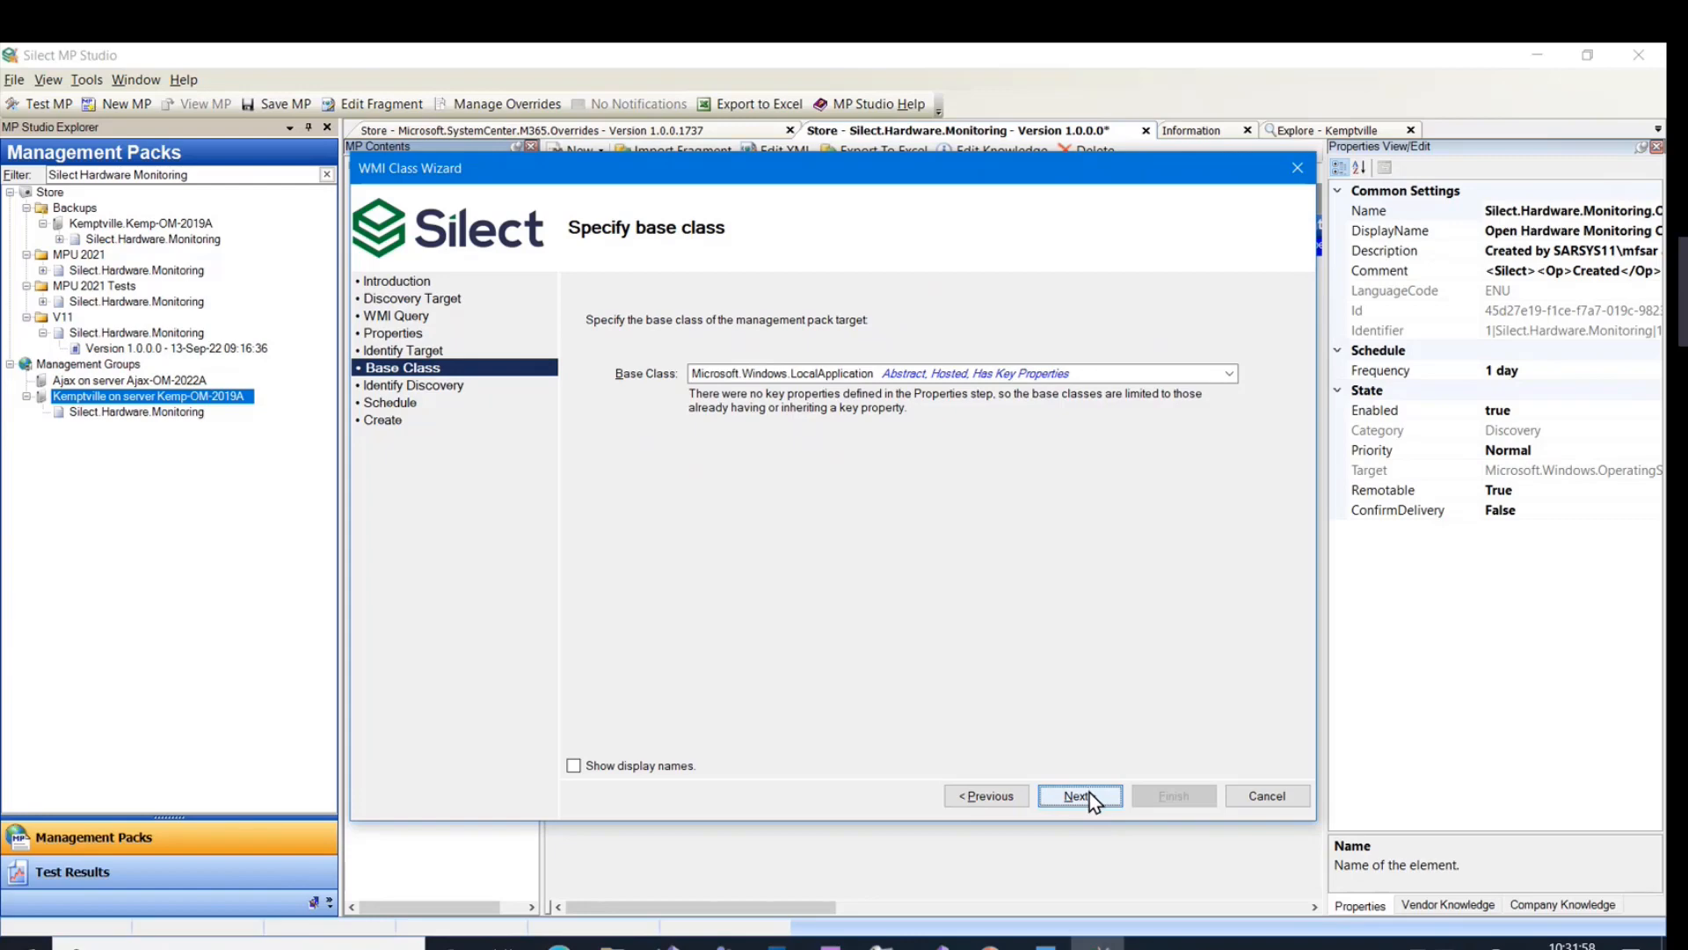
Accept the Microsoft.Windows.LocalApplication base class and the default discovery identity and one-day schedule, and create the CPU class with its discovery.
left_click(1089, 795)
left_click(1096, 797)
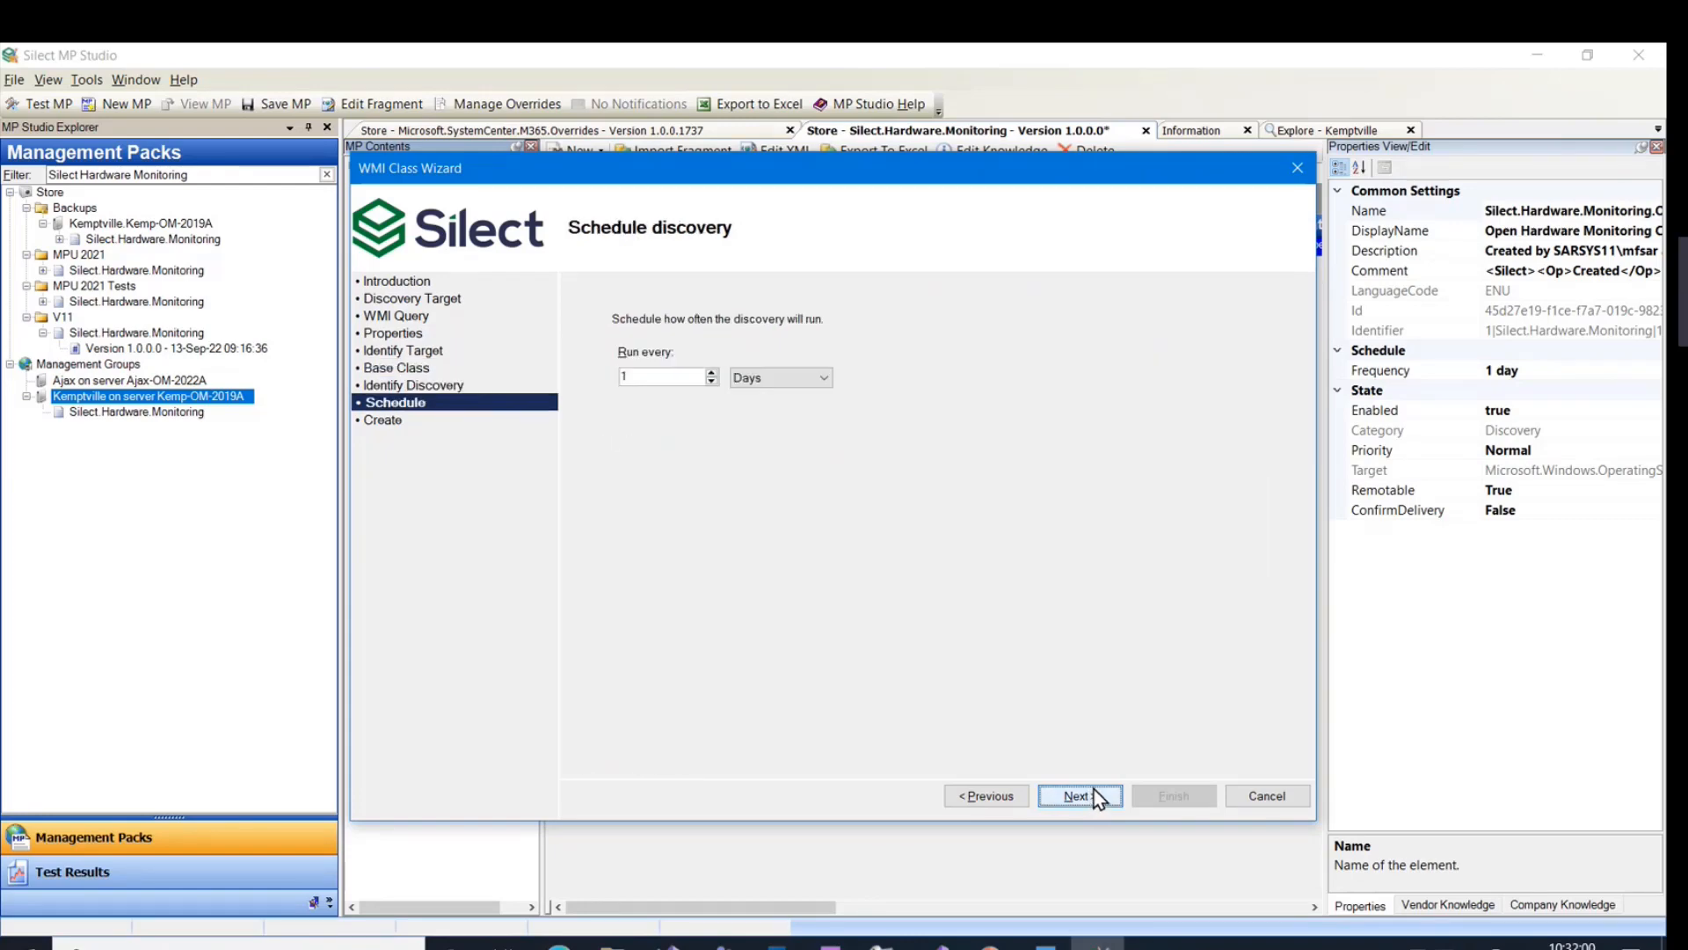
left_click(1096, 797)
left_click(1189, 797)
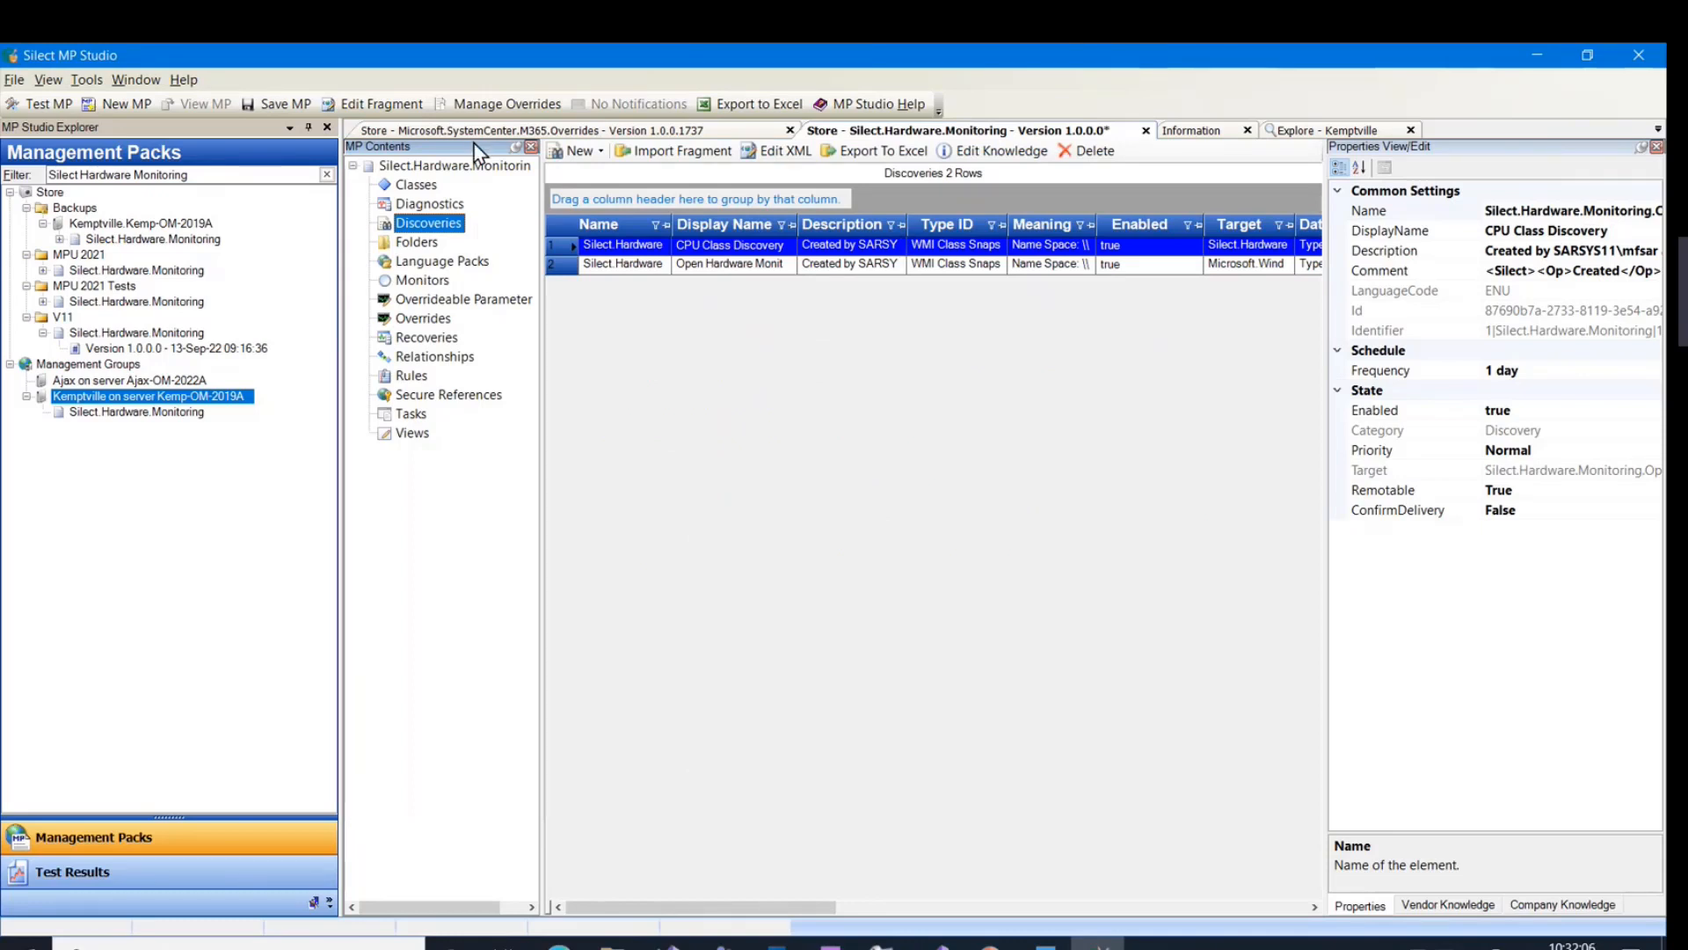
Start another Windows WMI class with Silect.Hardware.Monitoring.CPU.Class as the discovery target.
right_click(443, 224)
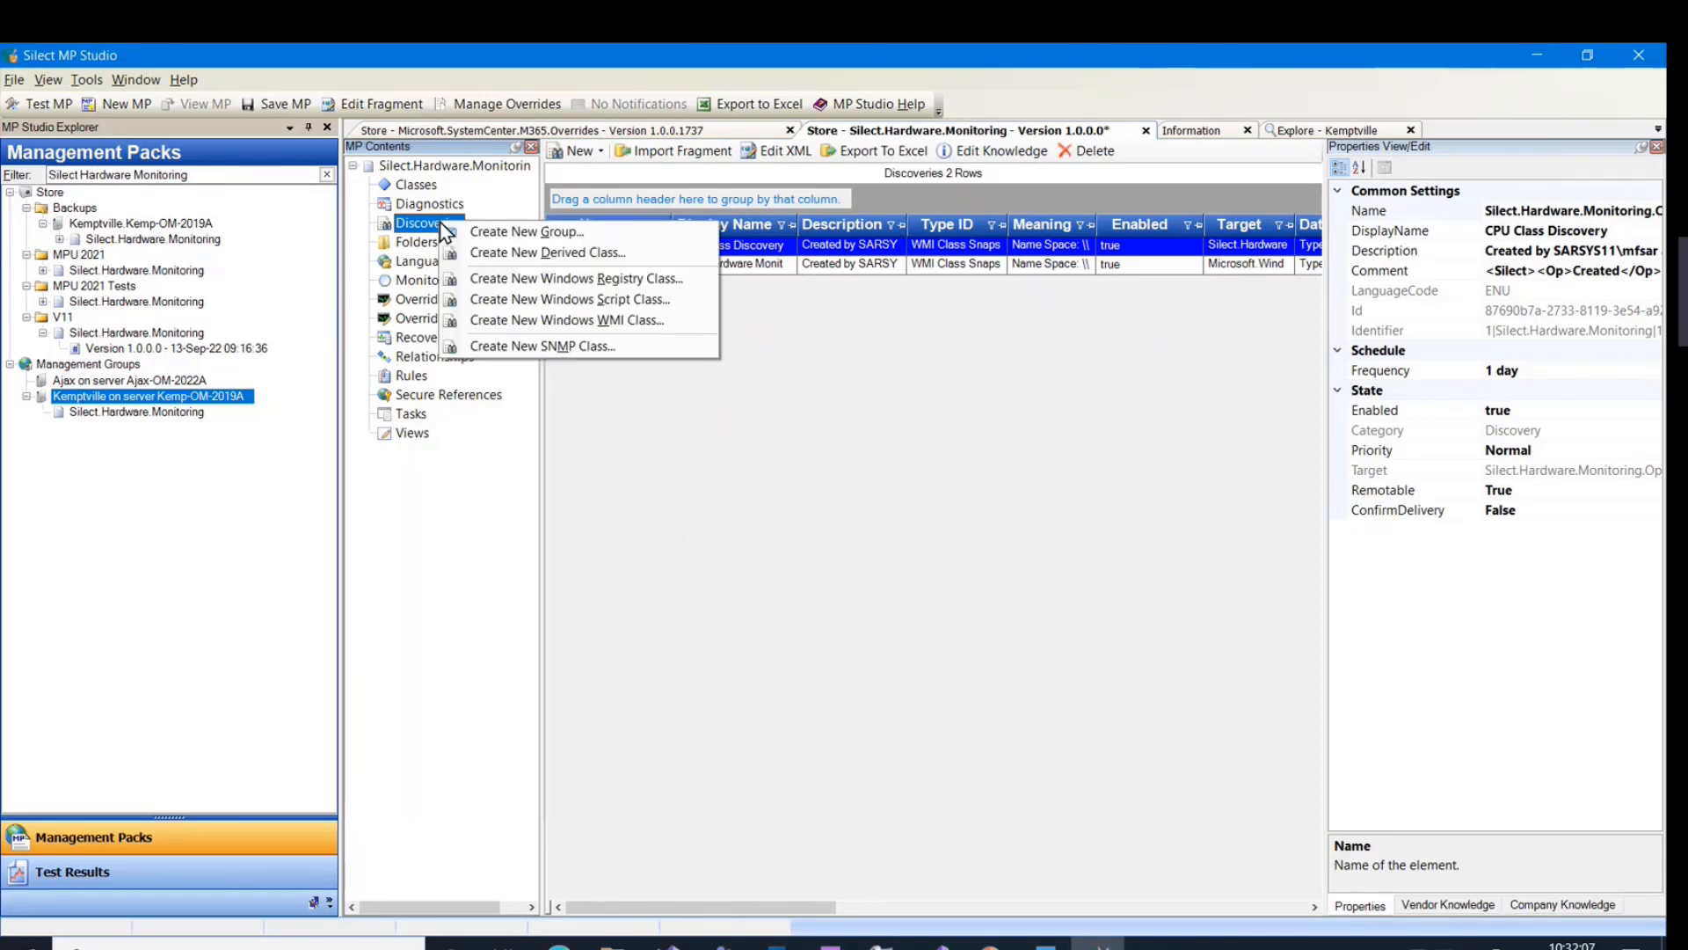
left_click(581, 324)
left_click(1067, 795)
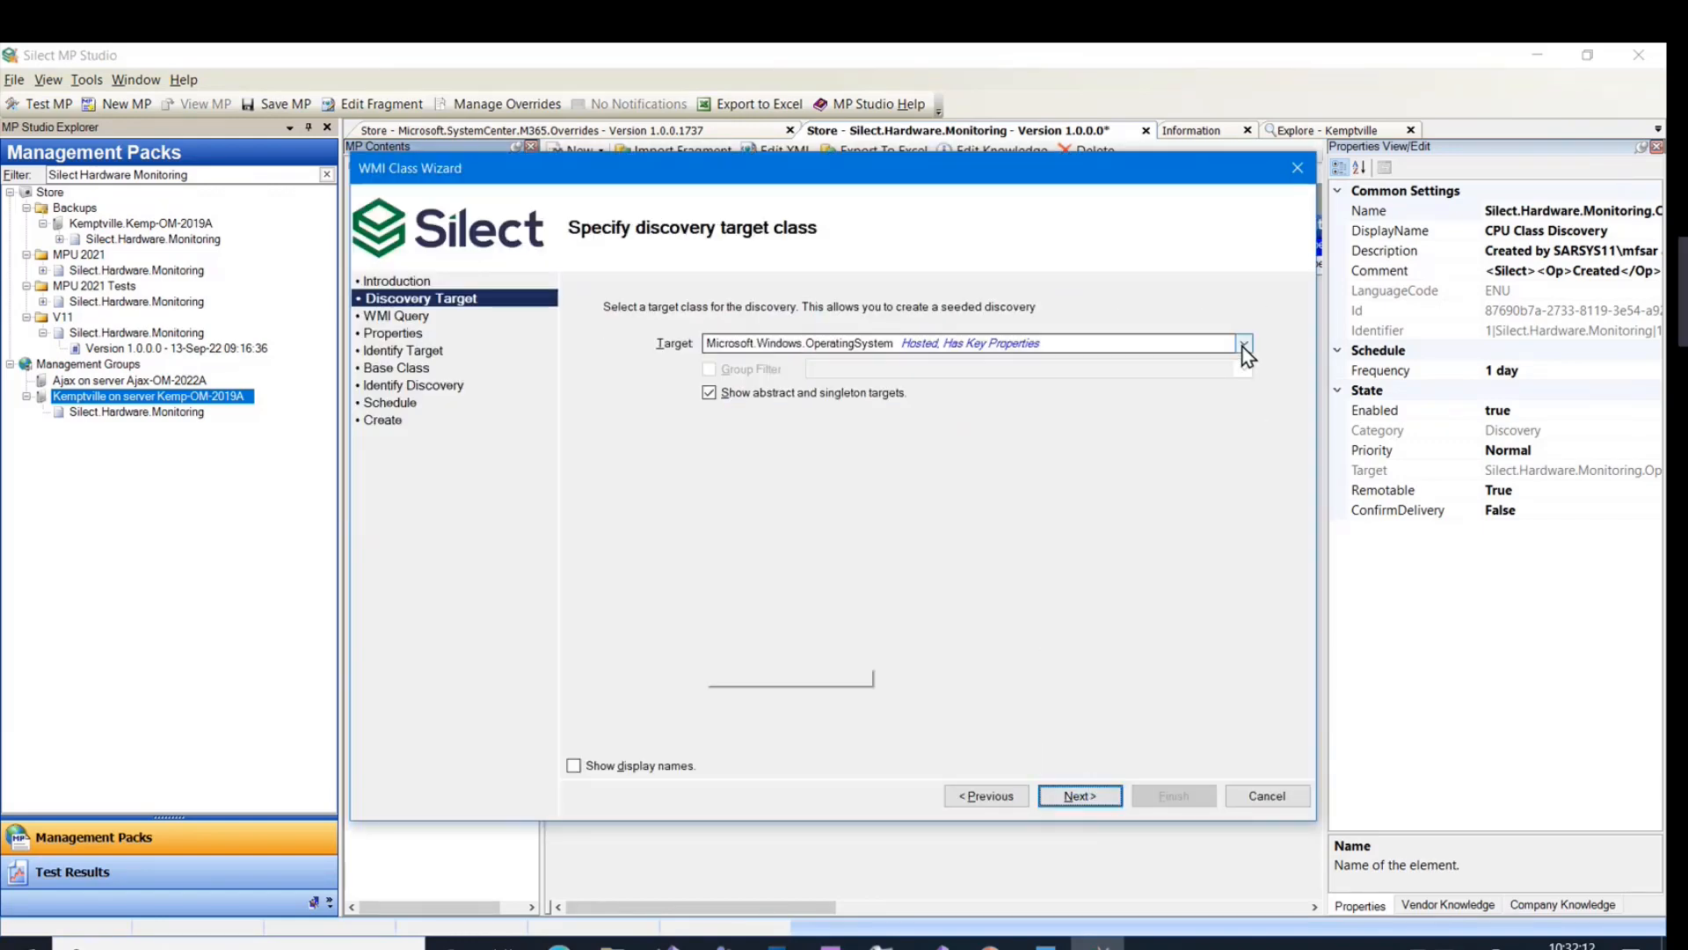
left_click(1247, 355)
left_click(890, 775)
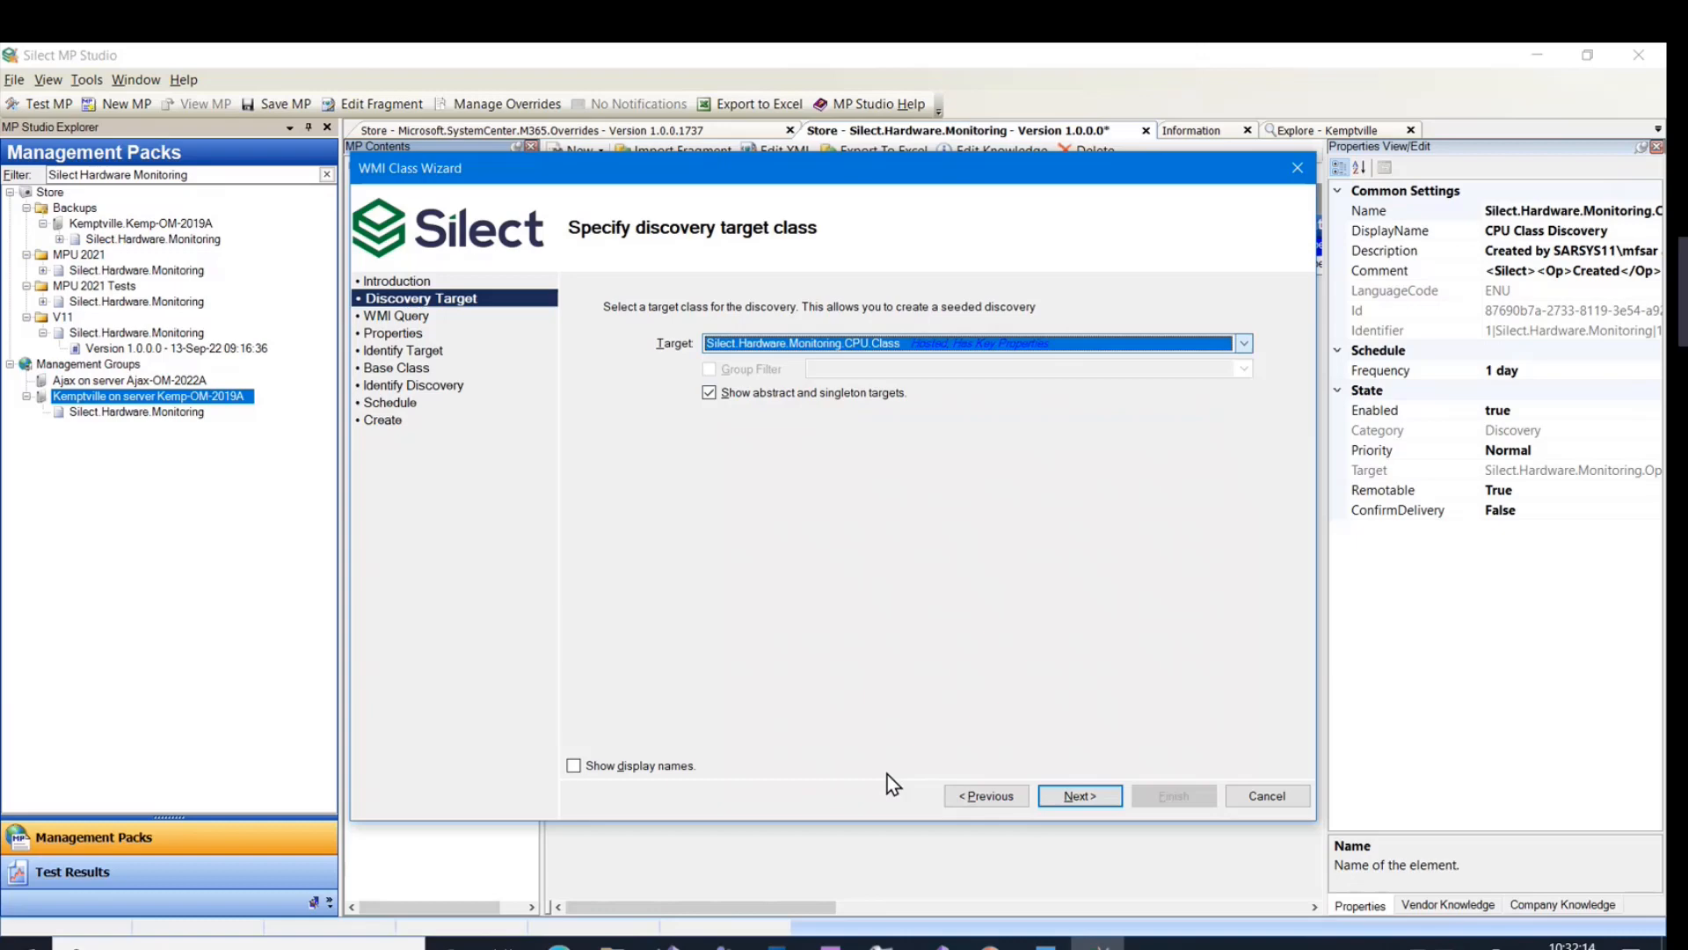
left_click(1074, 796)
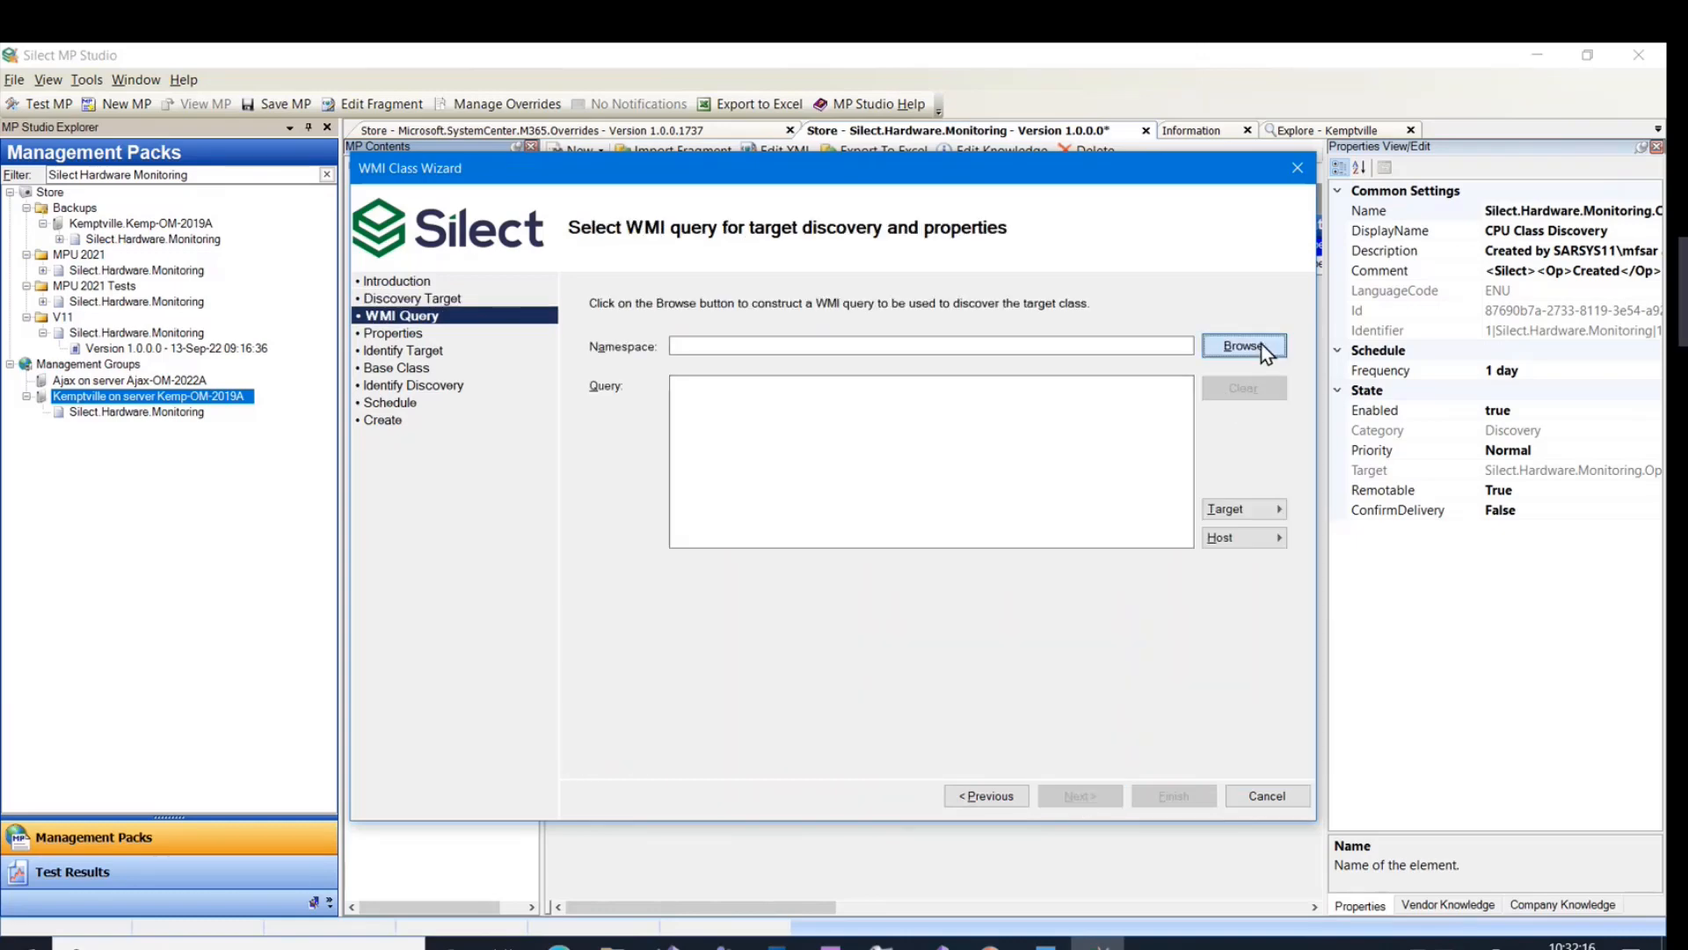
Base the WMI query on the Sensor class in the OpenHardwareMonitor namespace, using the /intelcpu/0/temperature/3 record.
left_click(1243, 346)
left_click(274, 442)
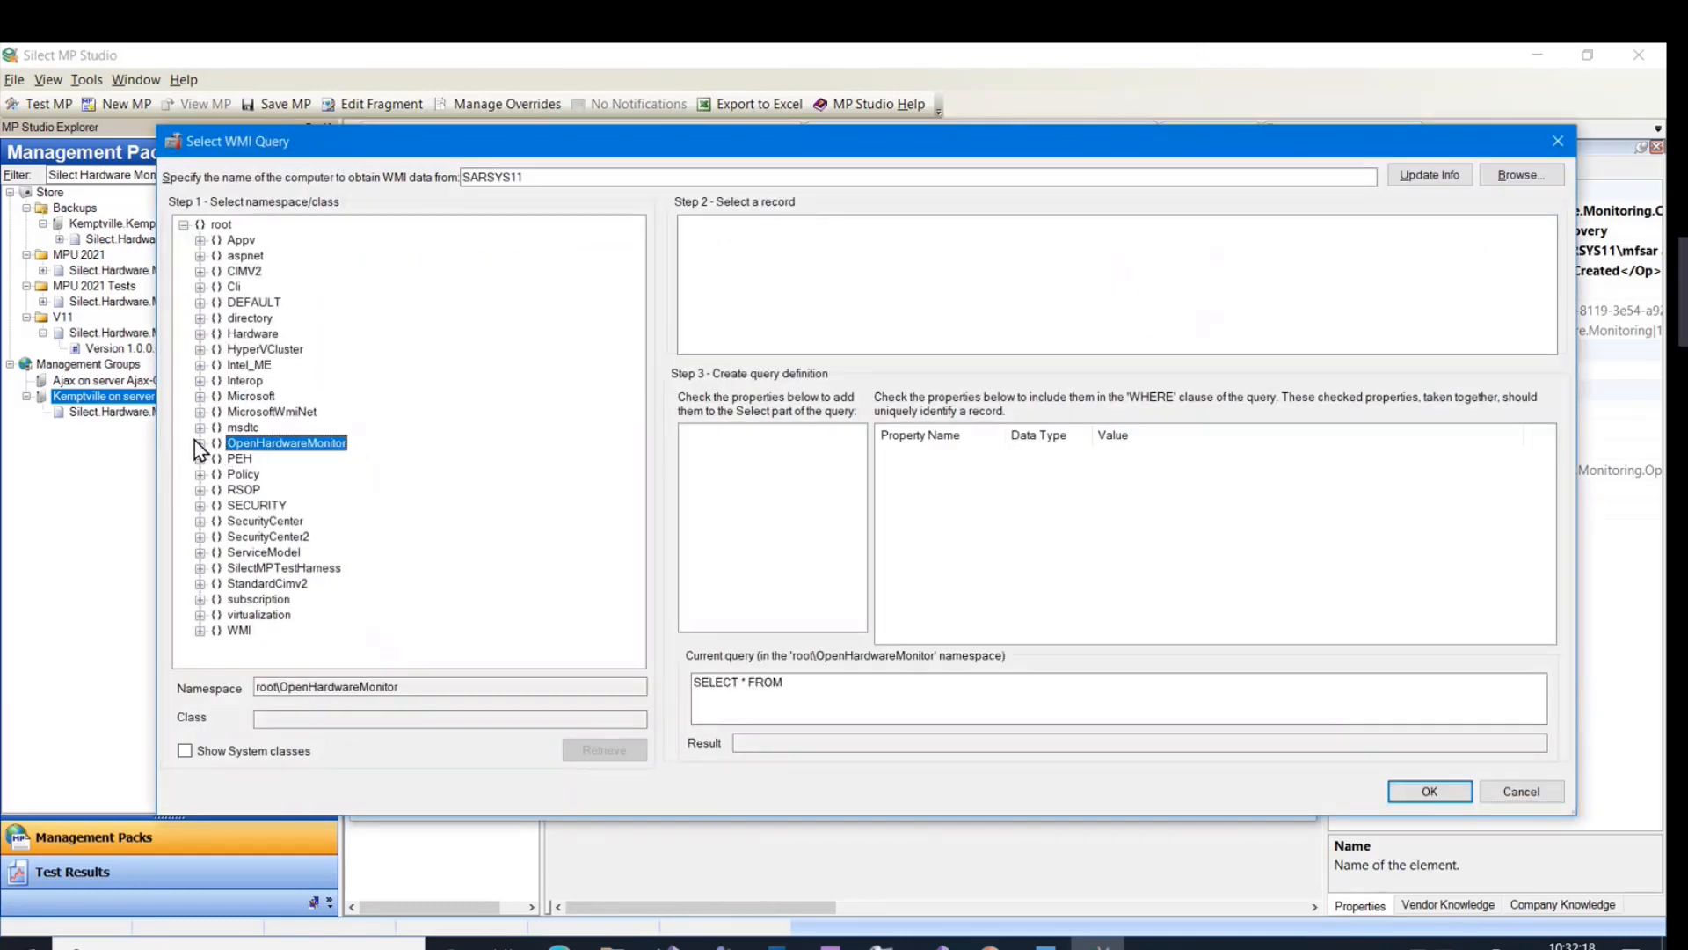
left_click(199, 442)
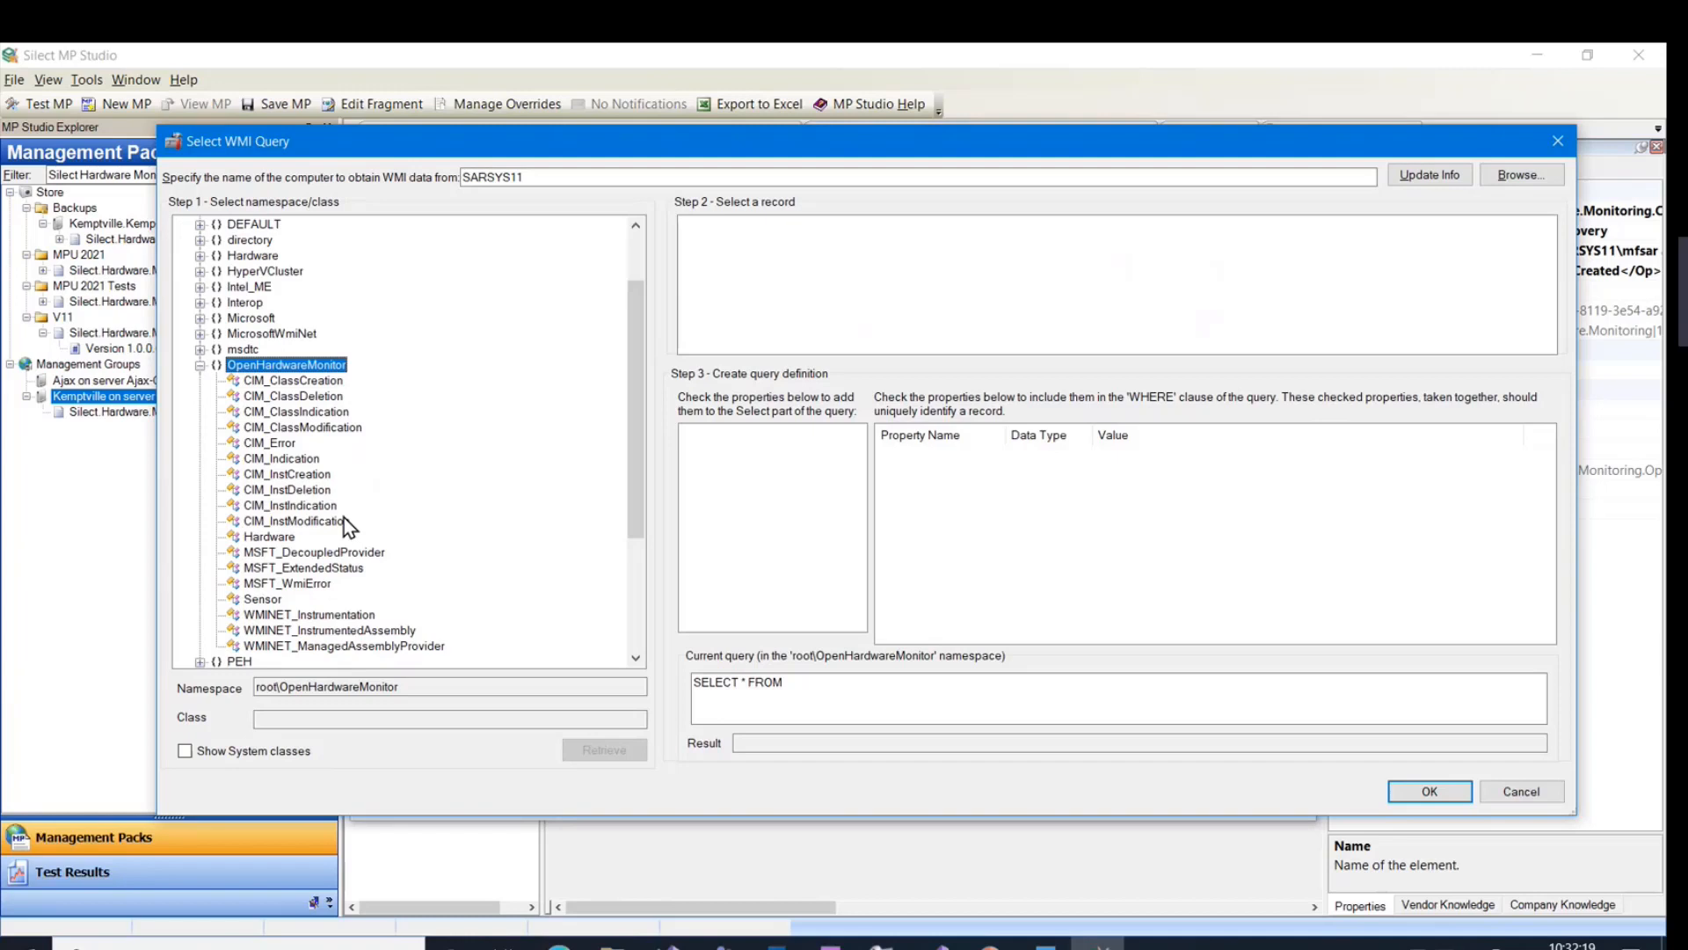
left_click(257, 599)
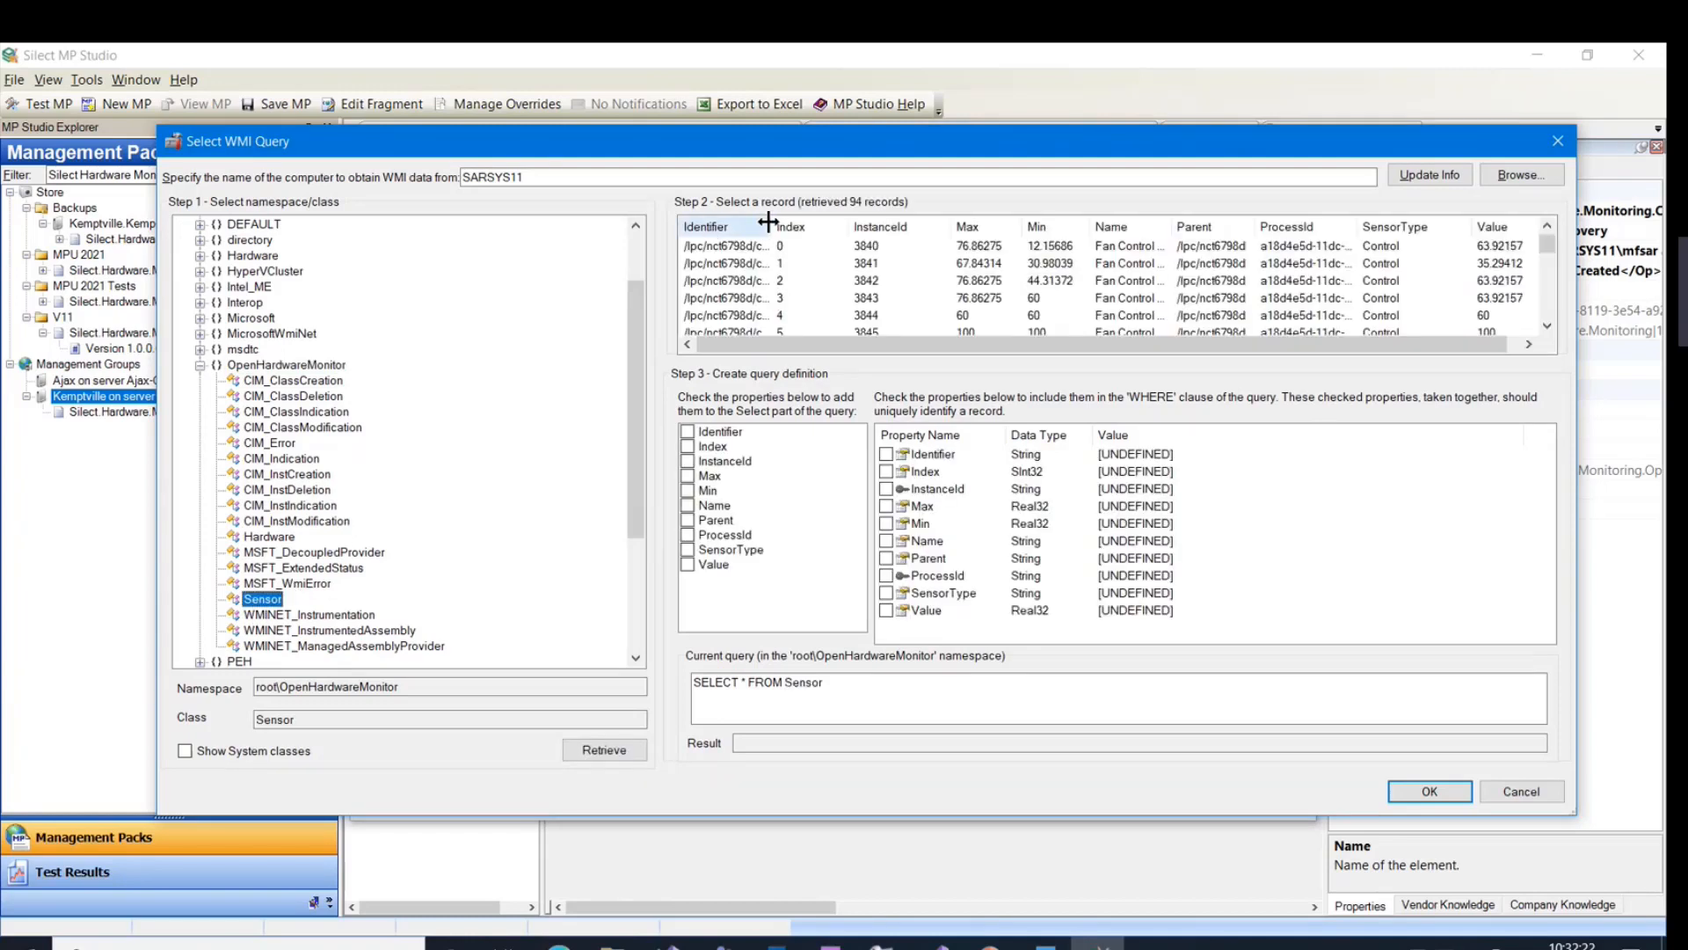
left_click_drag(768, 223, 1060, 225)
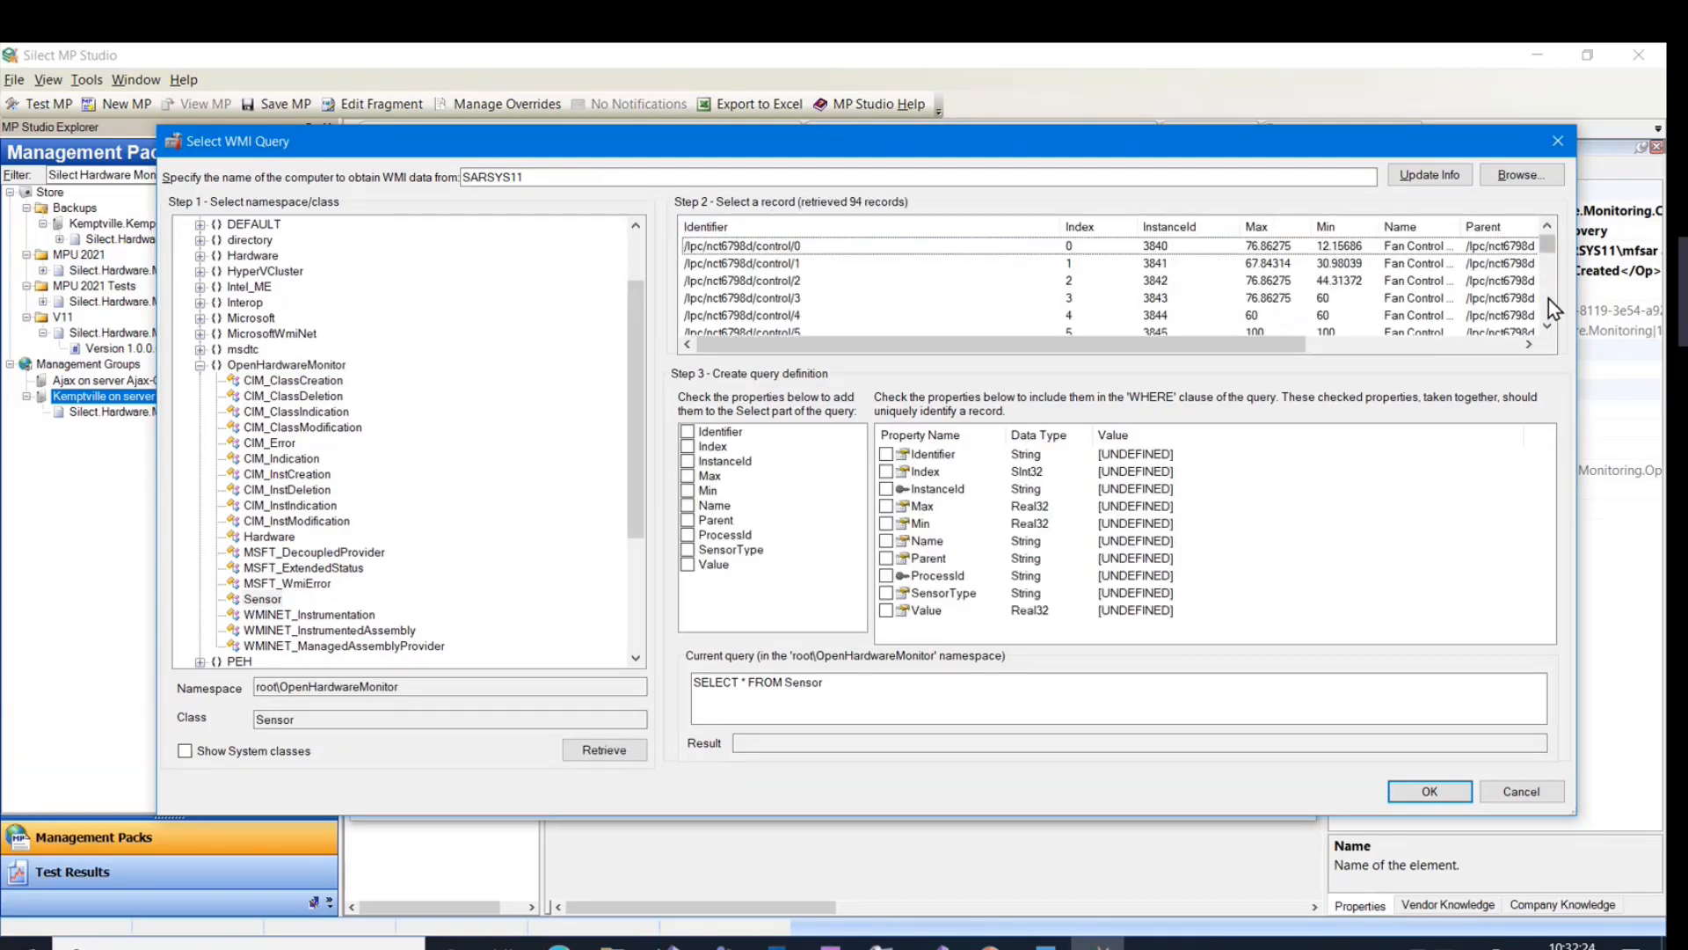
scroll(1549, 299, "down", 5)
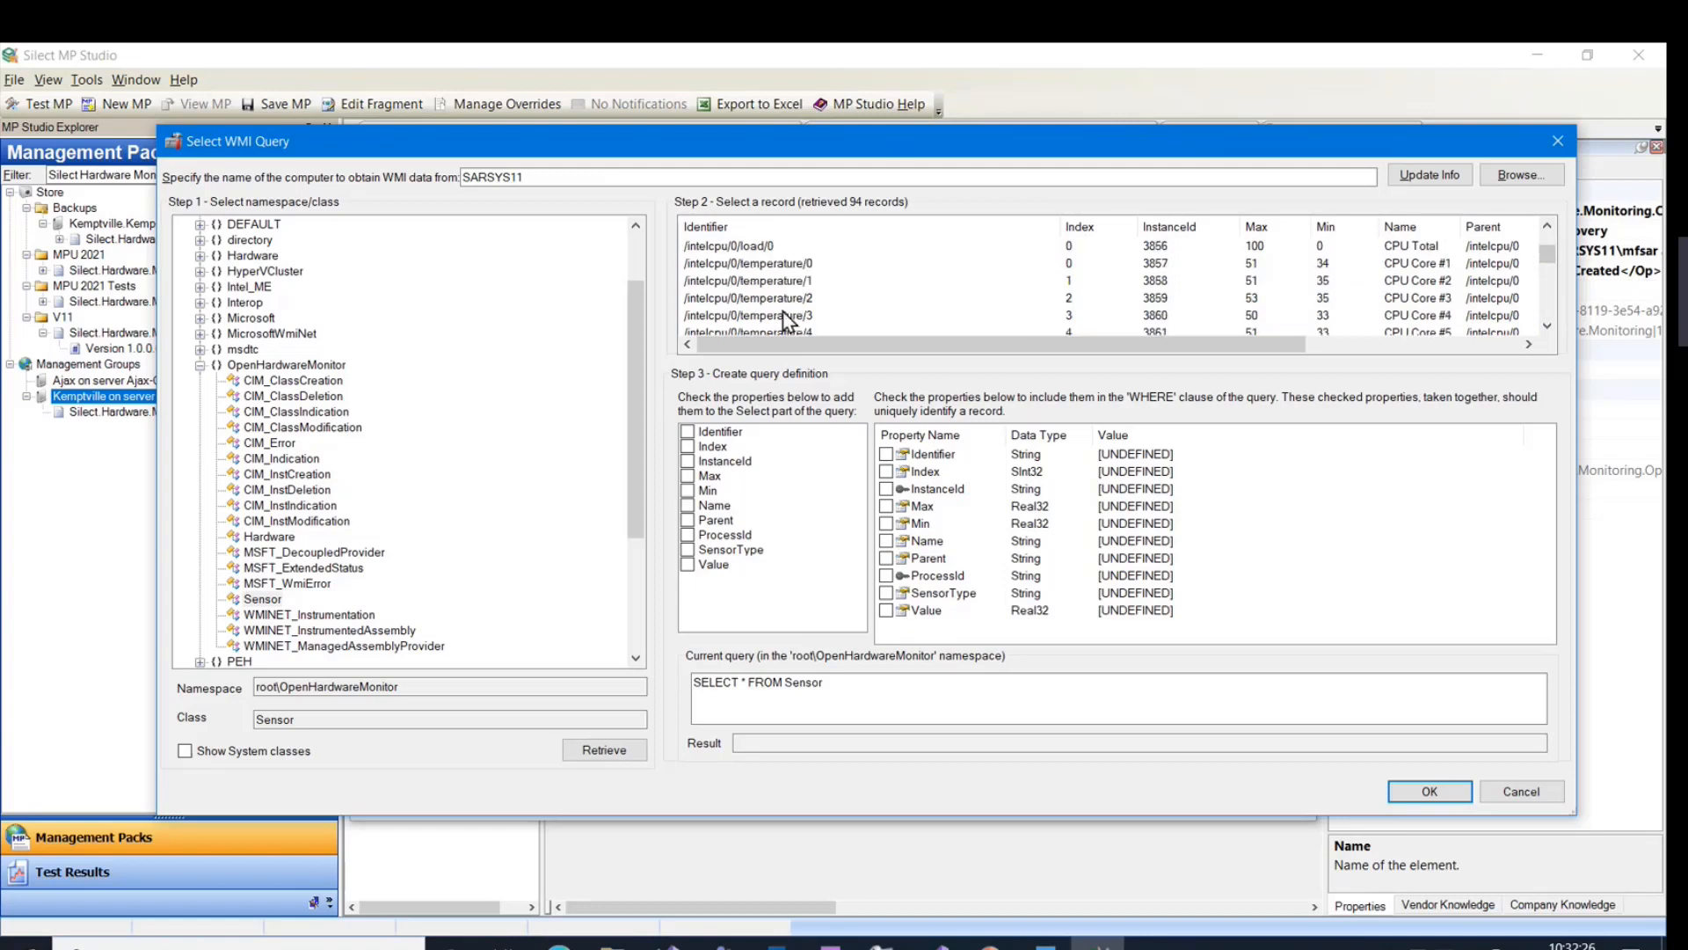
left_click(787, 319)
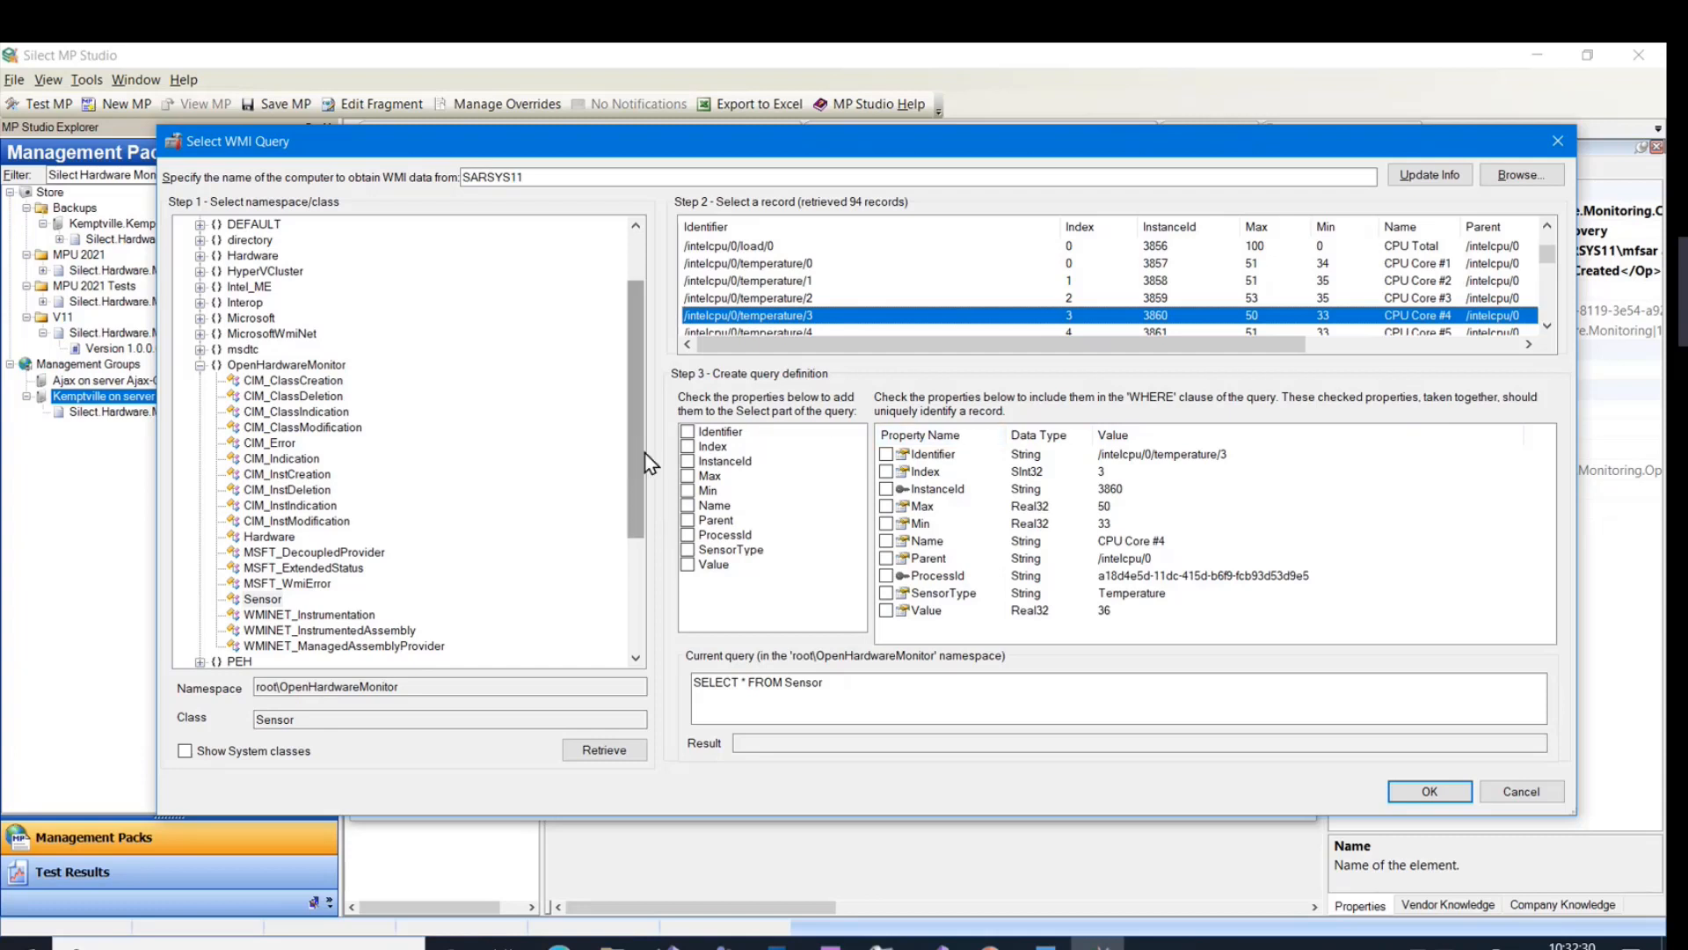
Include Identifier, Index, Max, Min, Name and Parent in the SELECT part of the Sensor query.
left_click(688, 432)
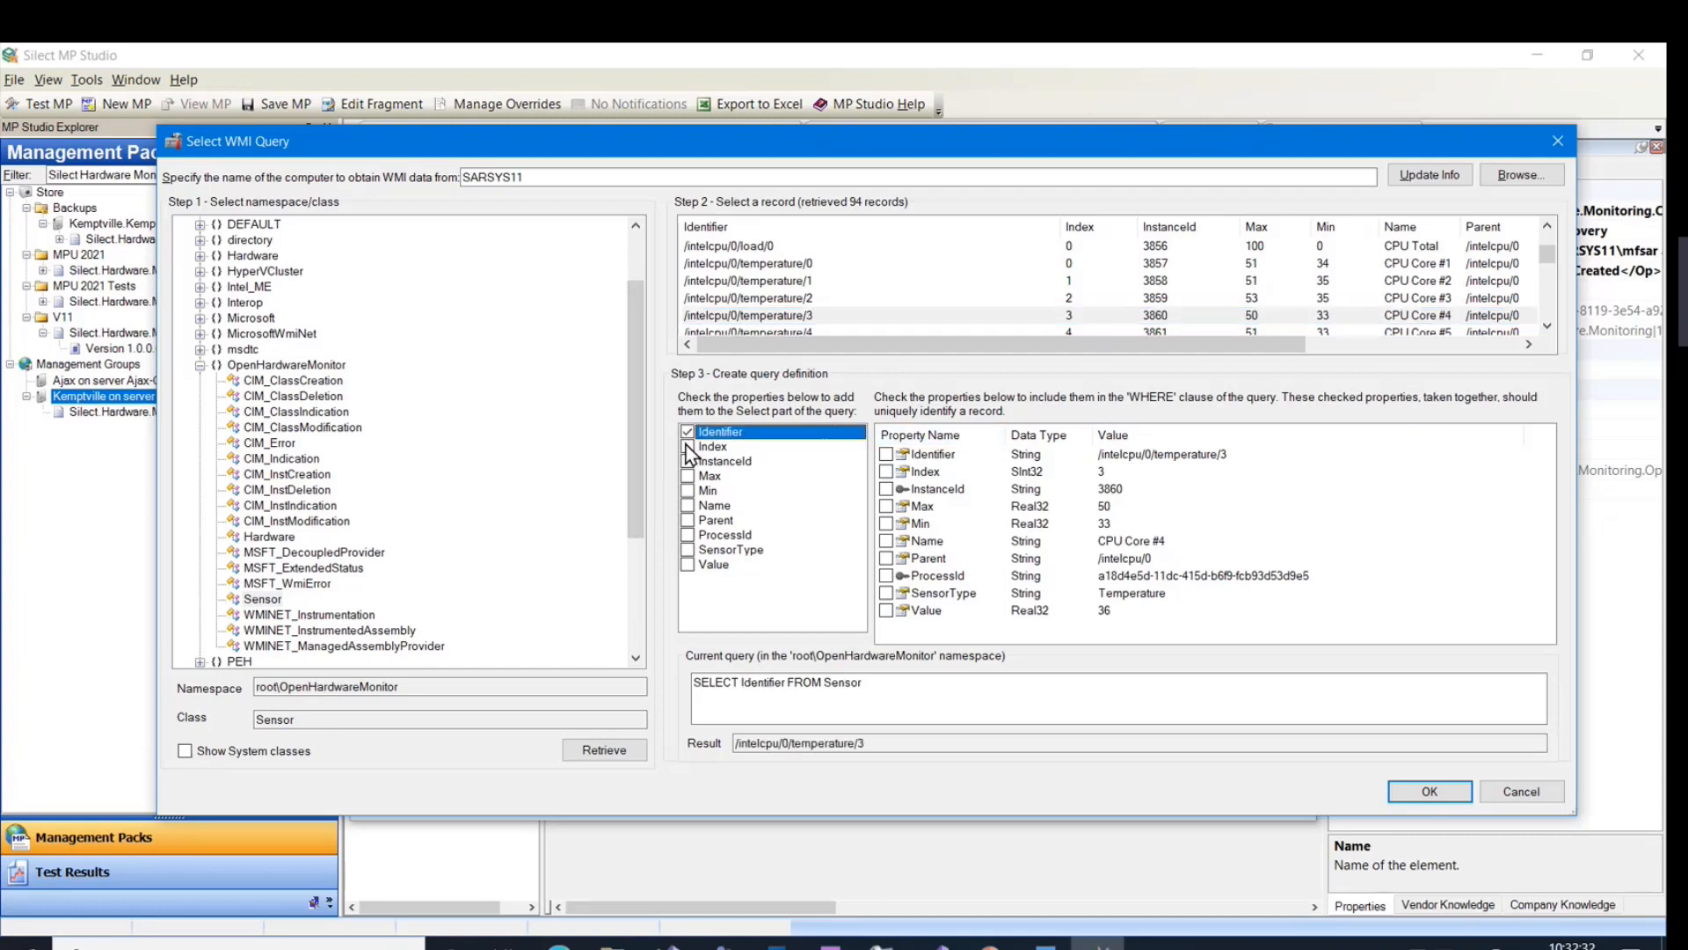
left_click(688, 446)
left_click(687, 476)
left_click(687, 490)
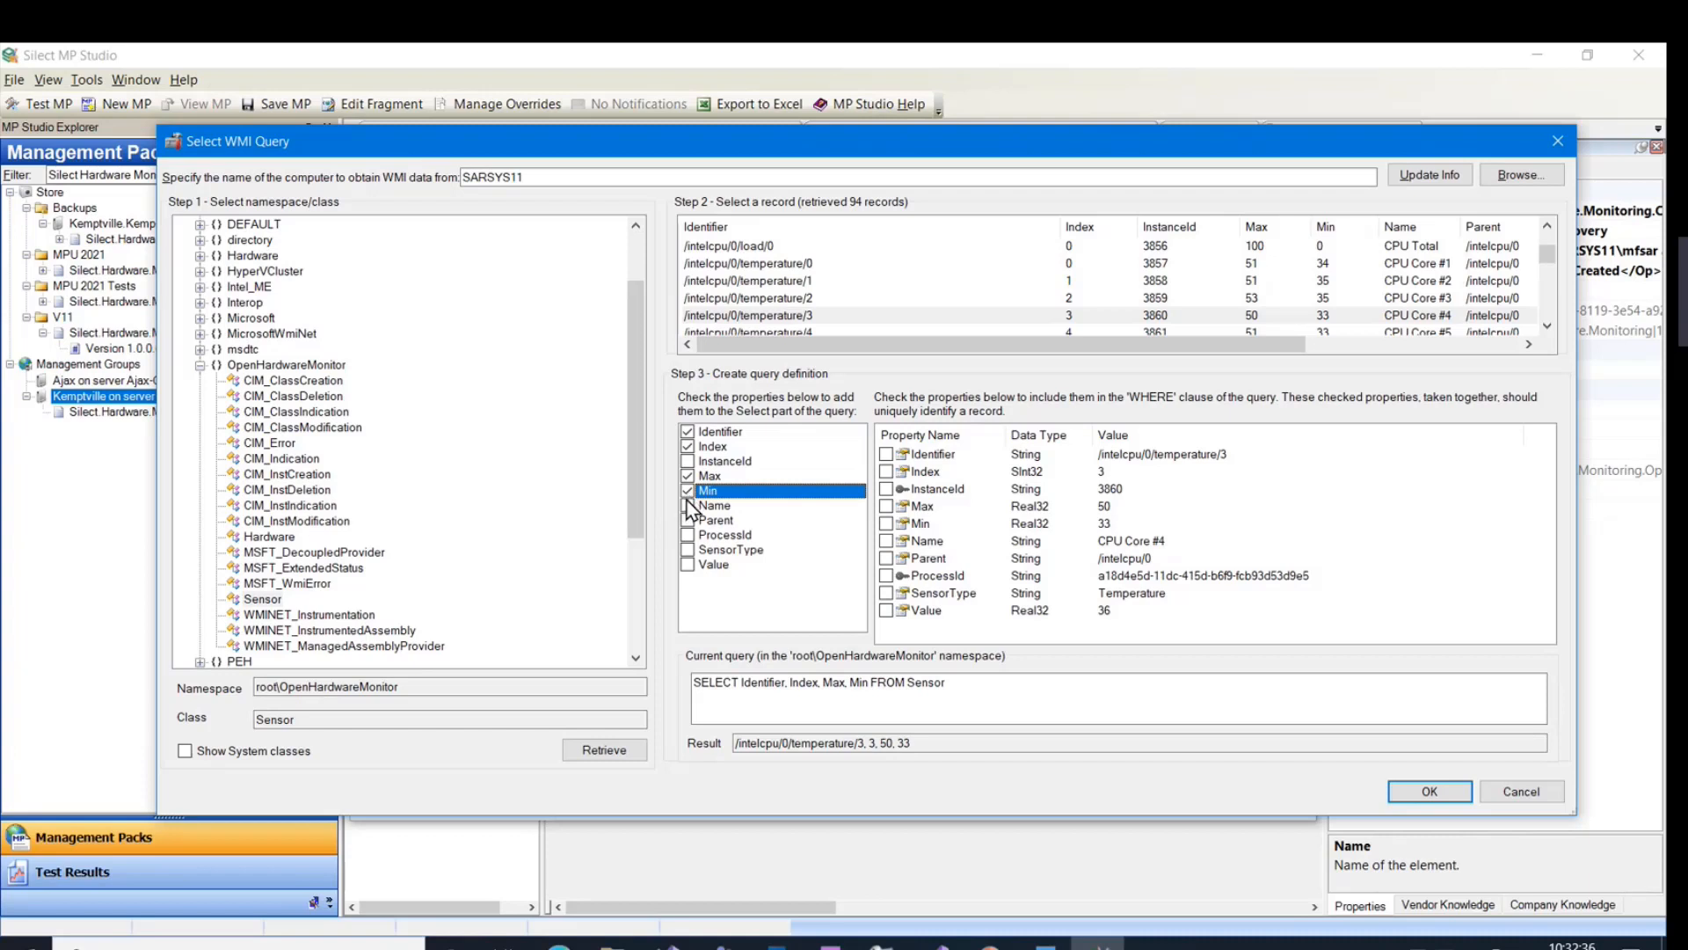
left_click(688, 492)
left_click(688, 491)
left_click(688, 506)
left_click(688, 520)
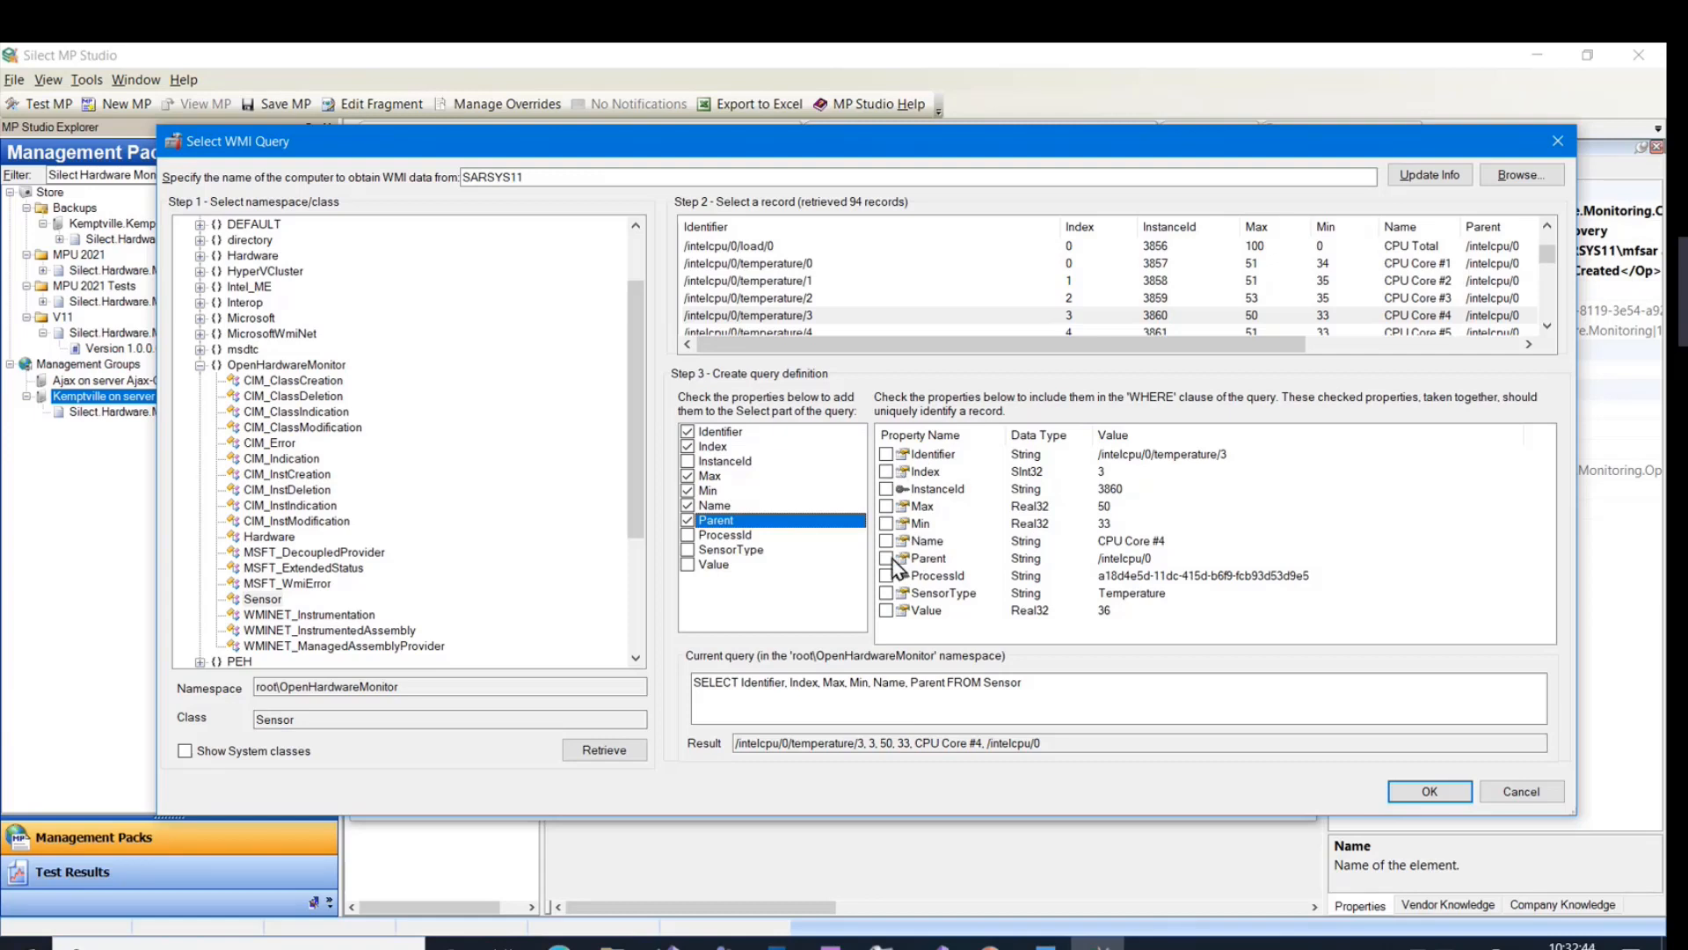
Restrict the Sensor query to Parent='/intelcpu/0' and SensorType='Temperature', and accept it as the class's WMI query.
left_click(886, 560)
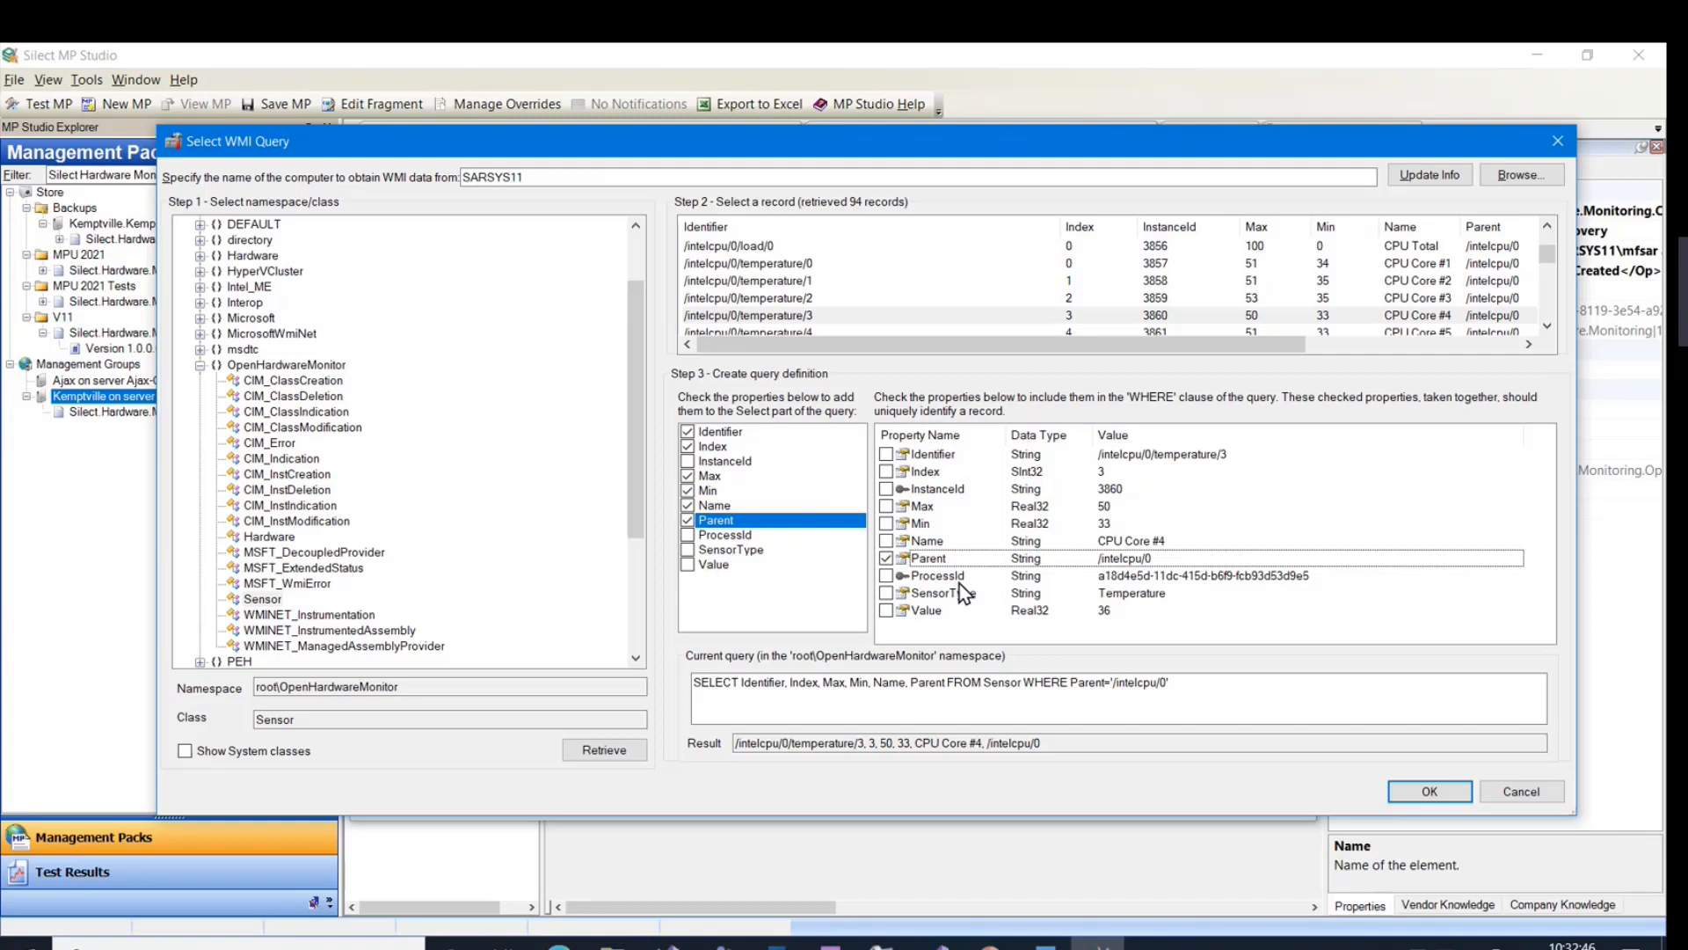
left_click(887, 593)
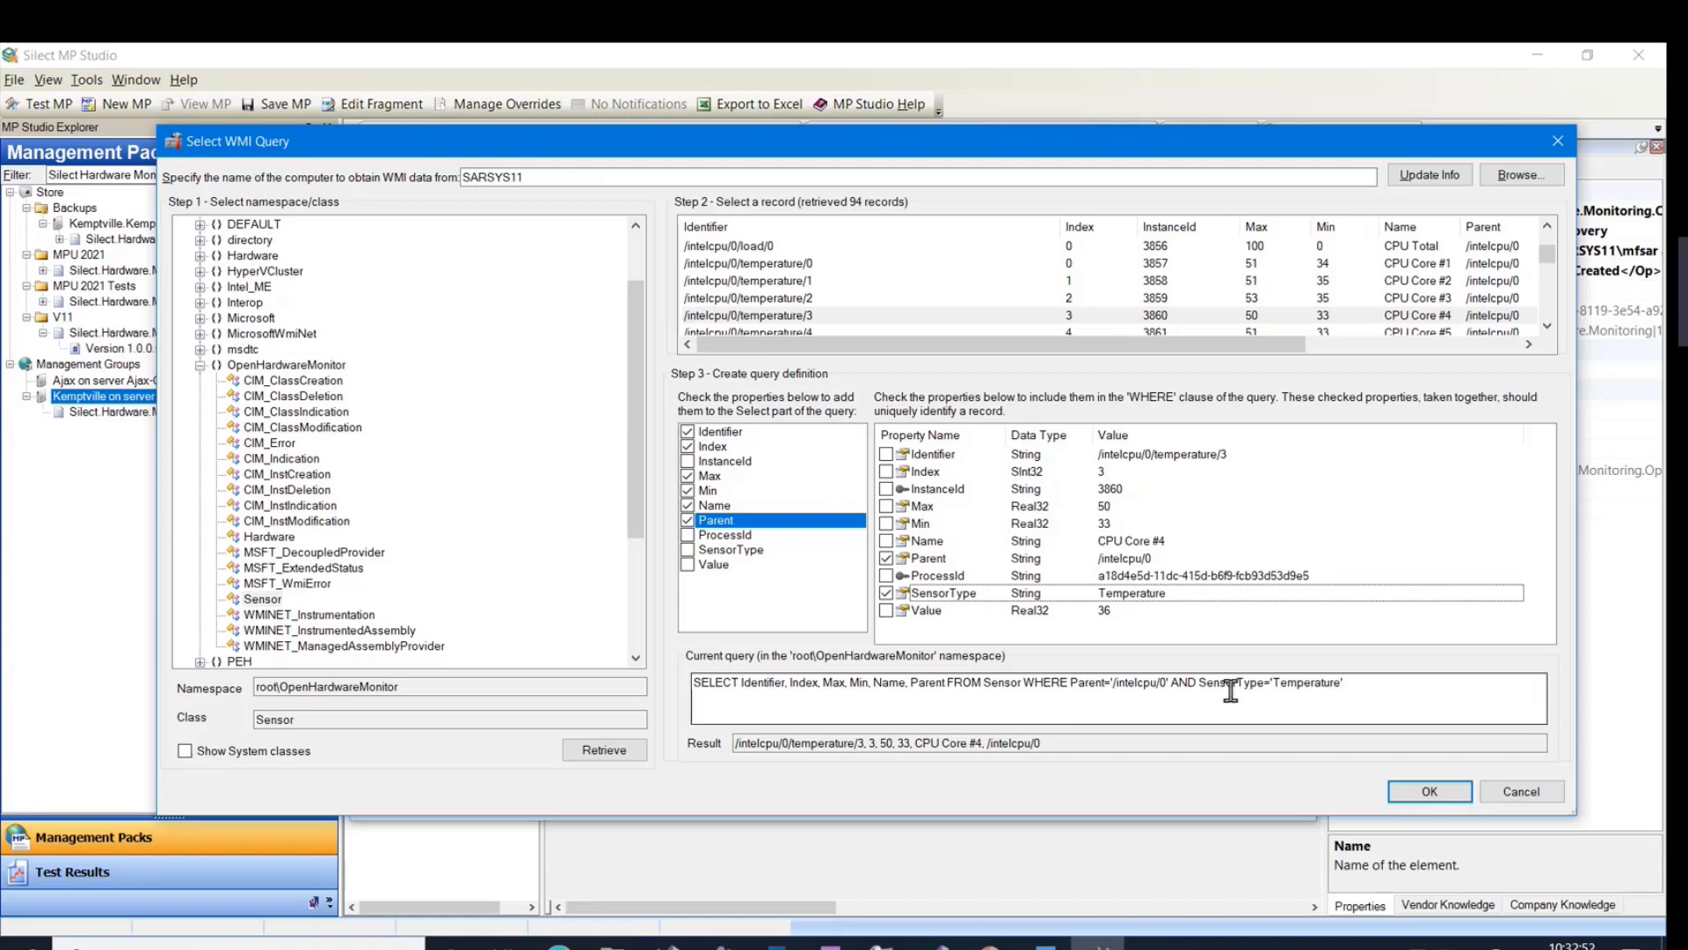
left_click(1429, 792)
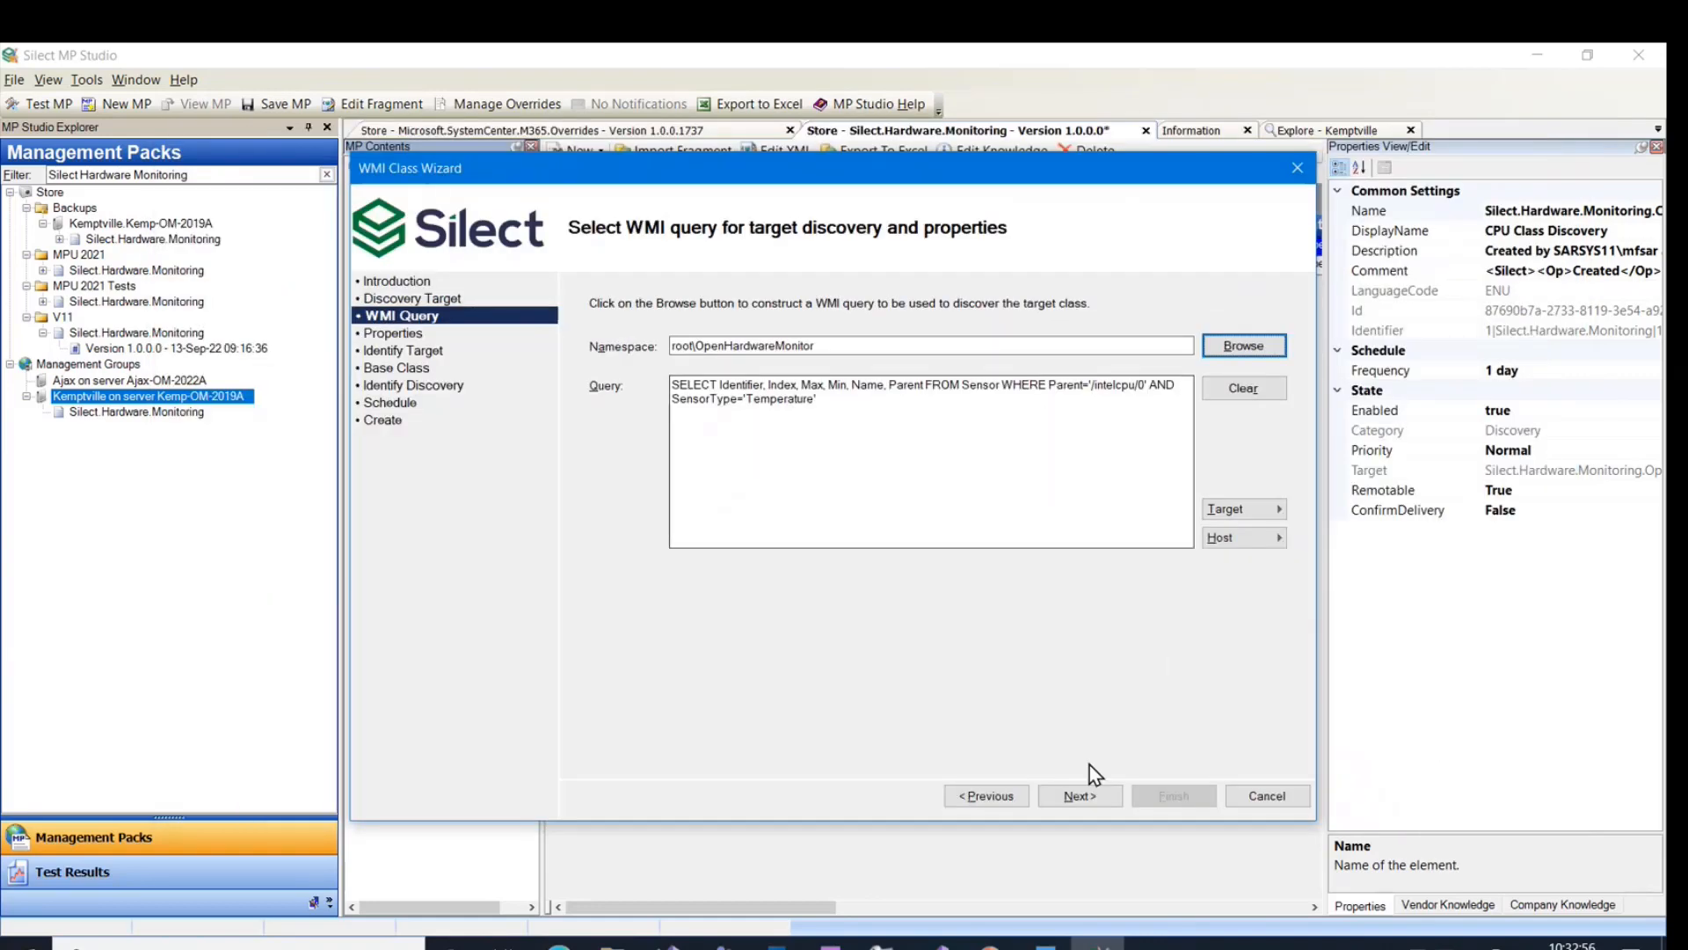
left_click(1073, 802)
Keep the default properties and name the sensor target Silect.Hardware.Monitoring.CPU.Temperature.
left_click(1074, 800)
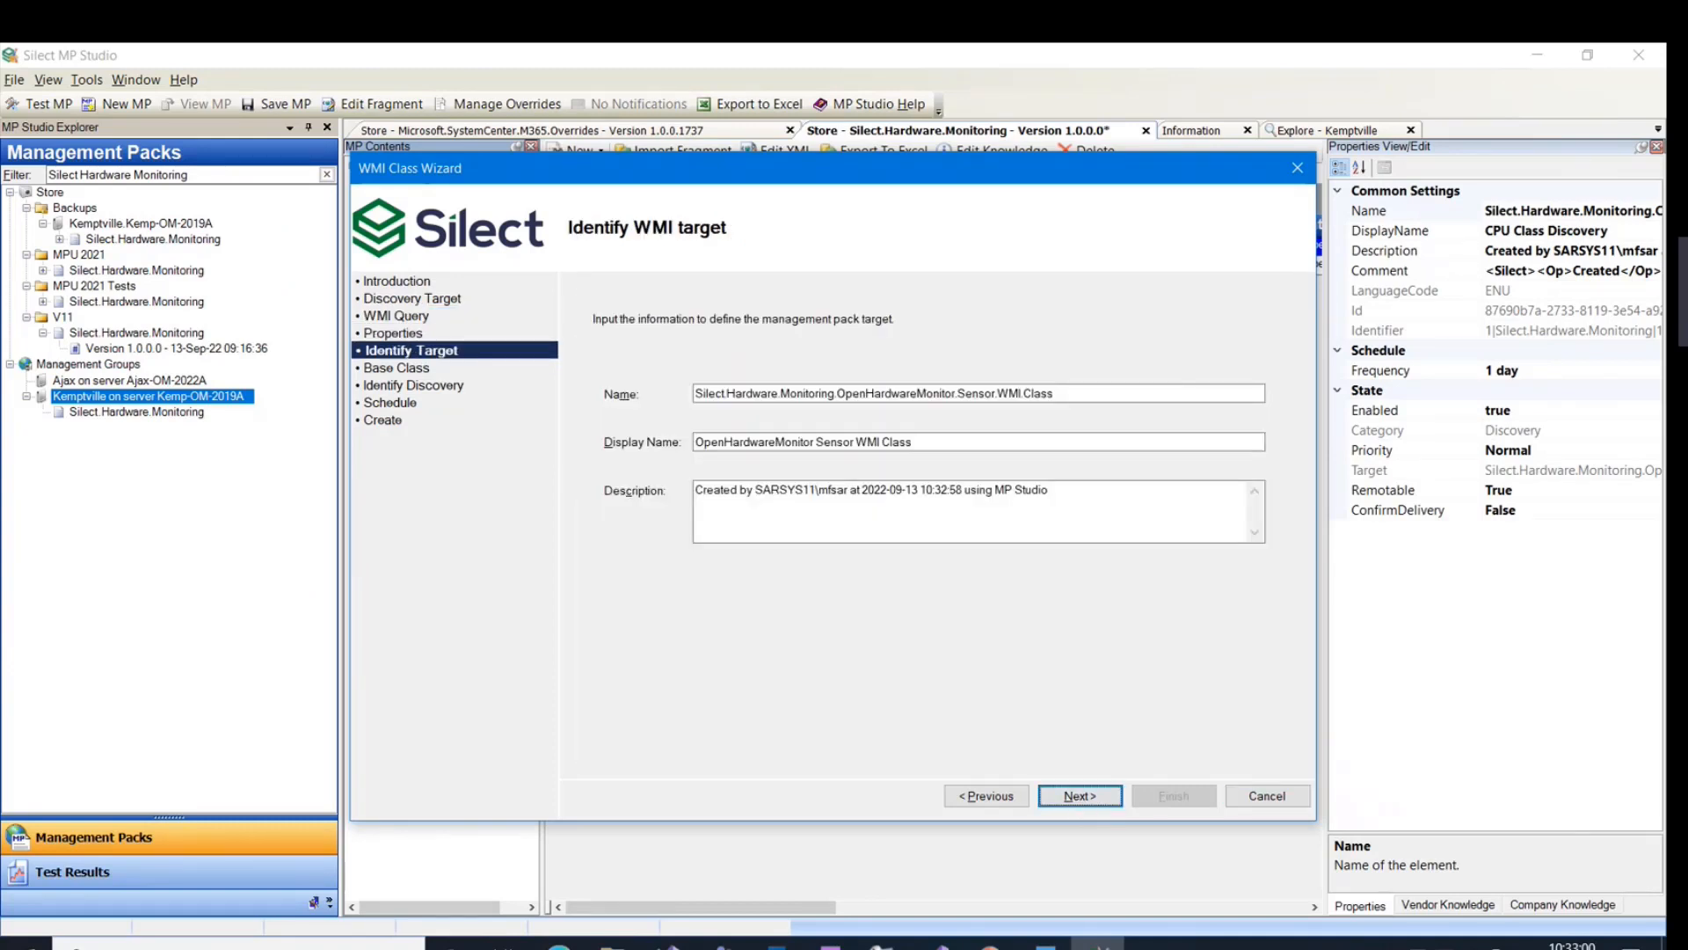
left_click(1046, 946)
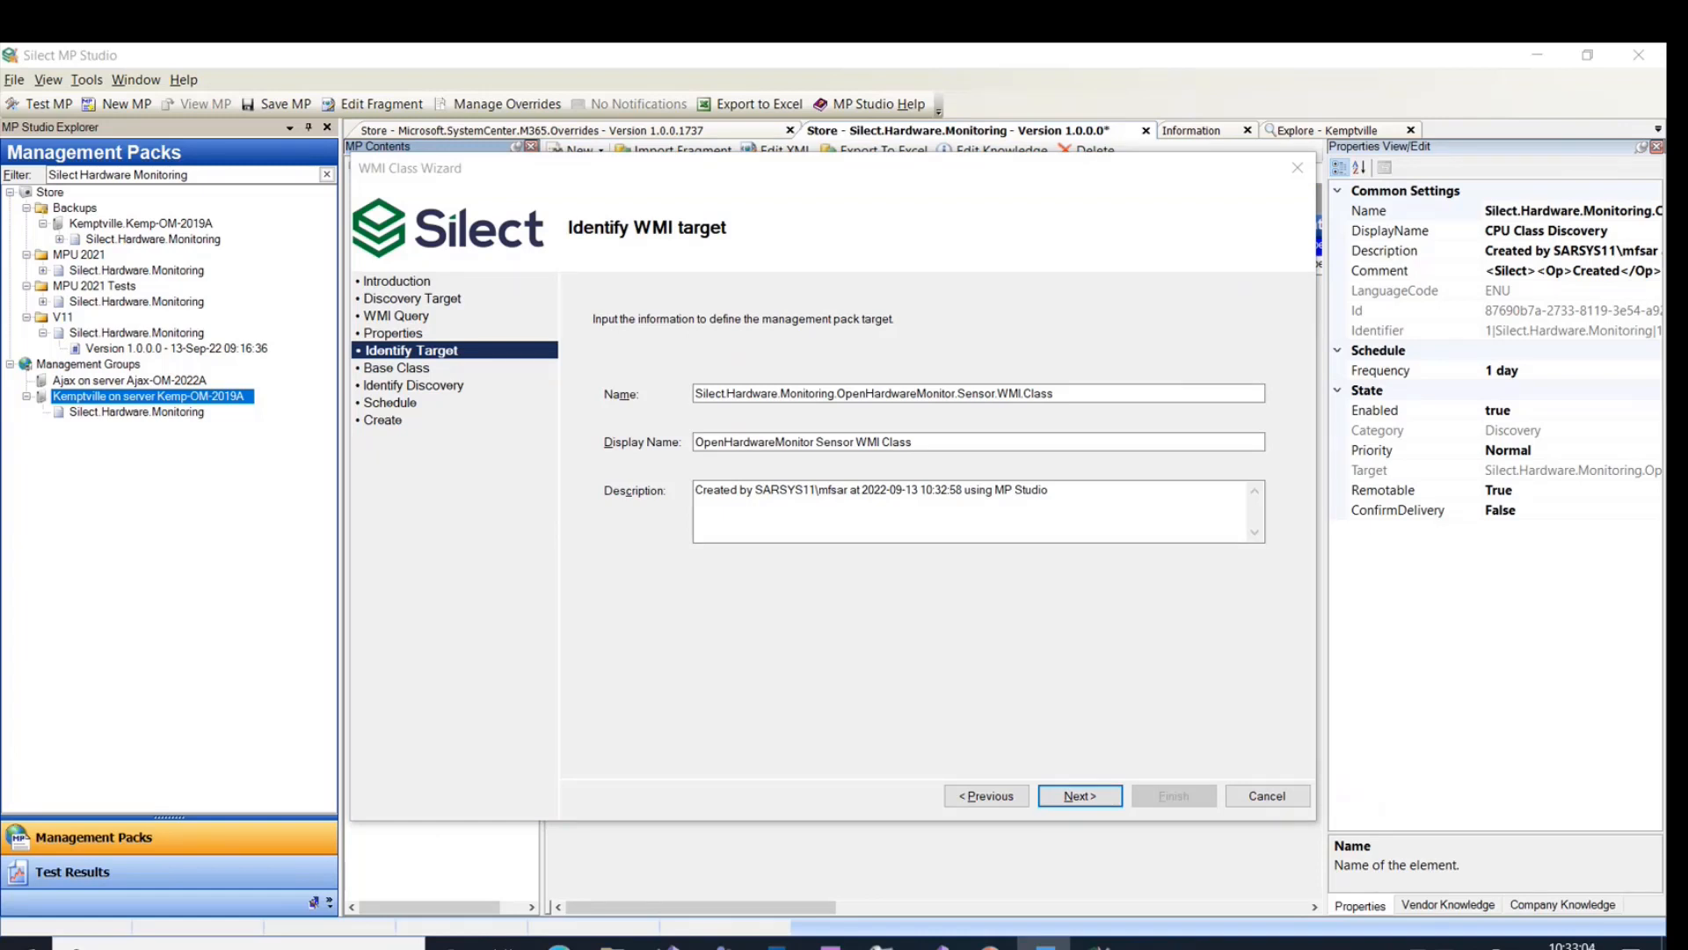
left_click(1156, 425)
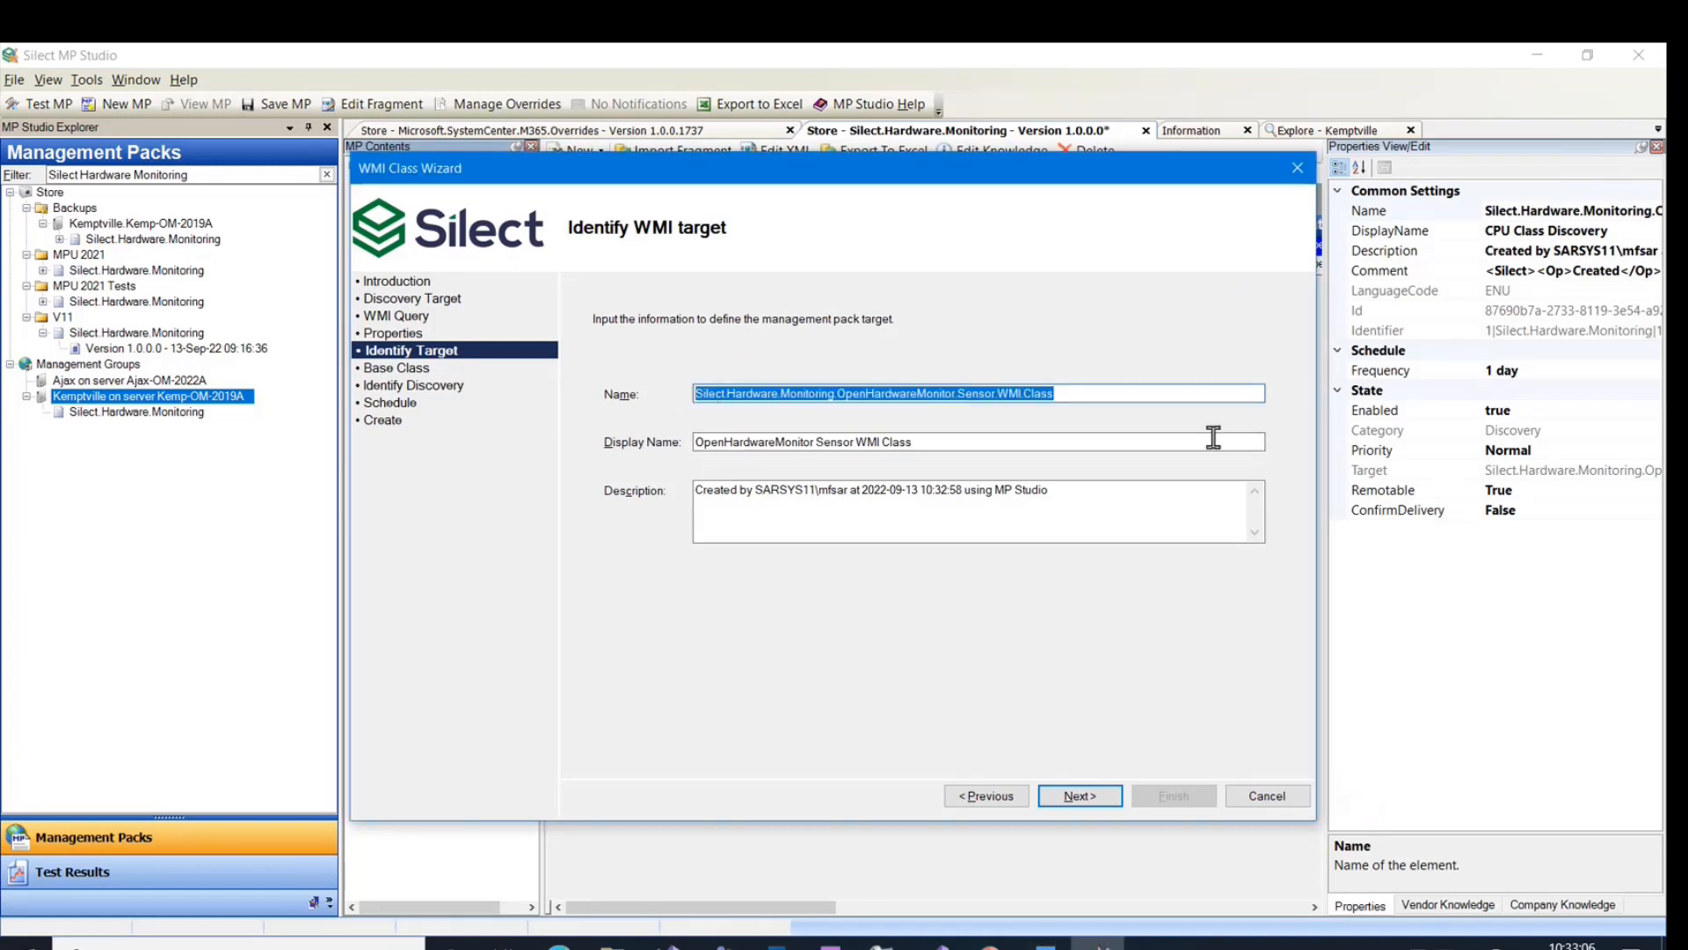
type("Silect.Hardware.Monitoring.CPU.Temperature")
left_click(1101, 793)
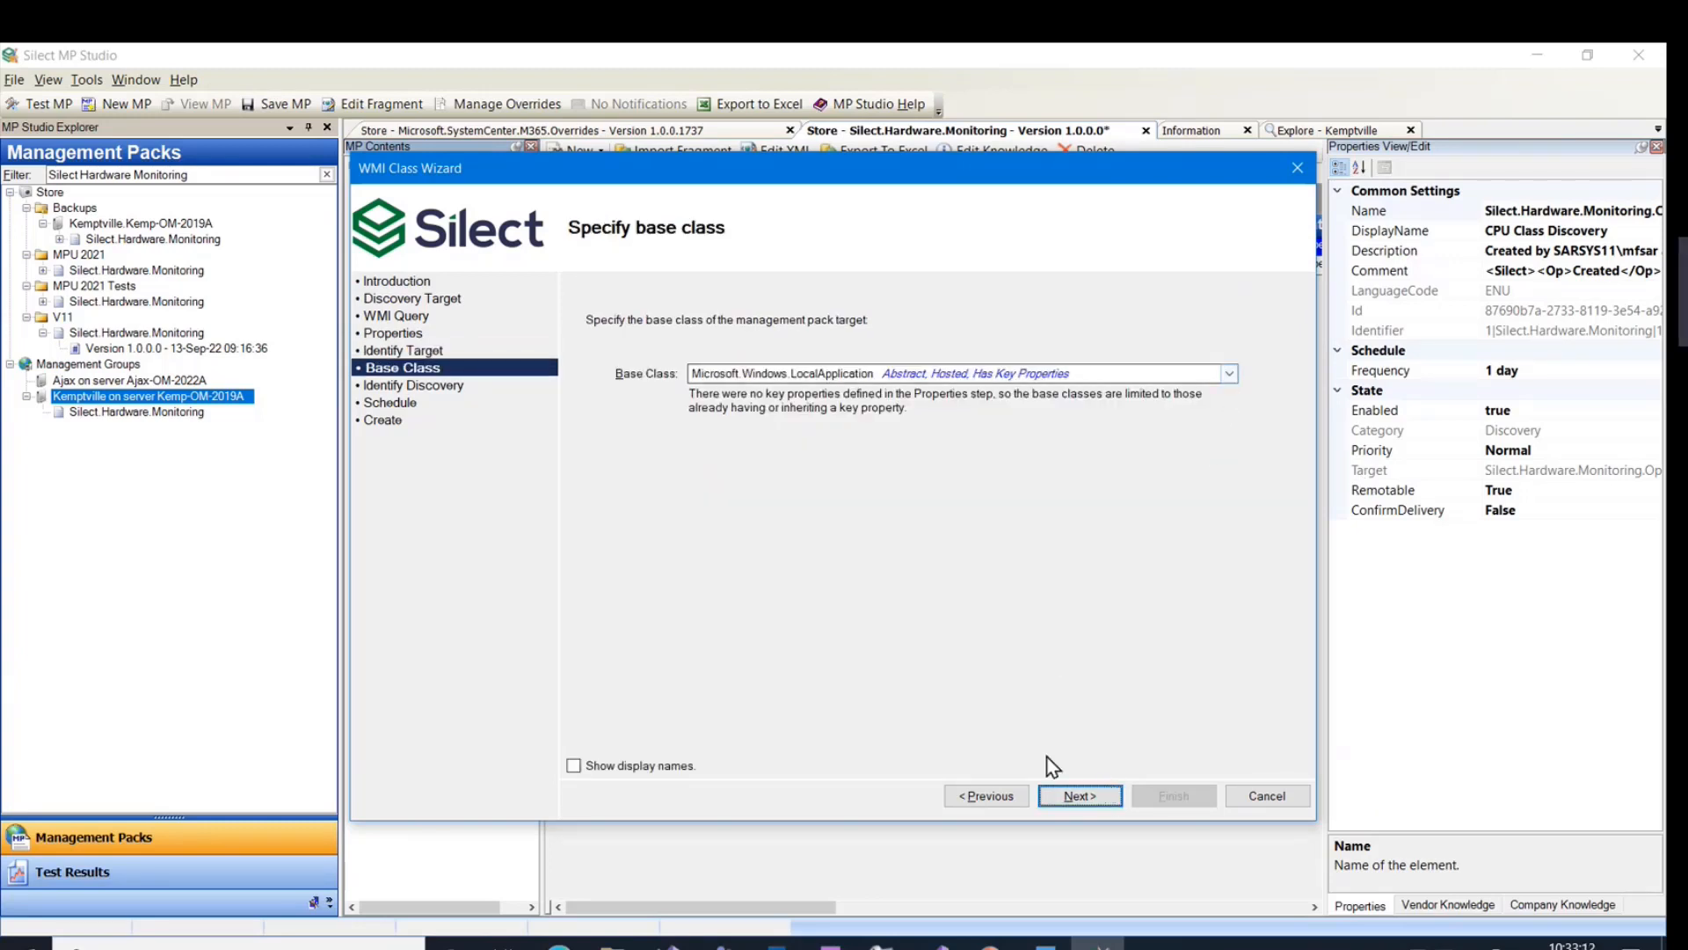
Accept Microsoft.Windows.LocalApplication as base class, the default discovery identity and a 1-day schedule, and create the CPU temperature class.
left_click(1073, 796)
left_click(1076, 796)
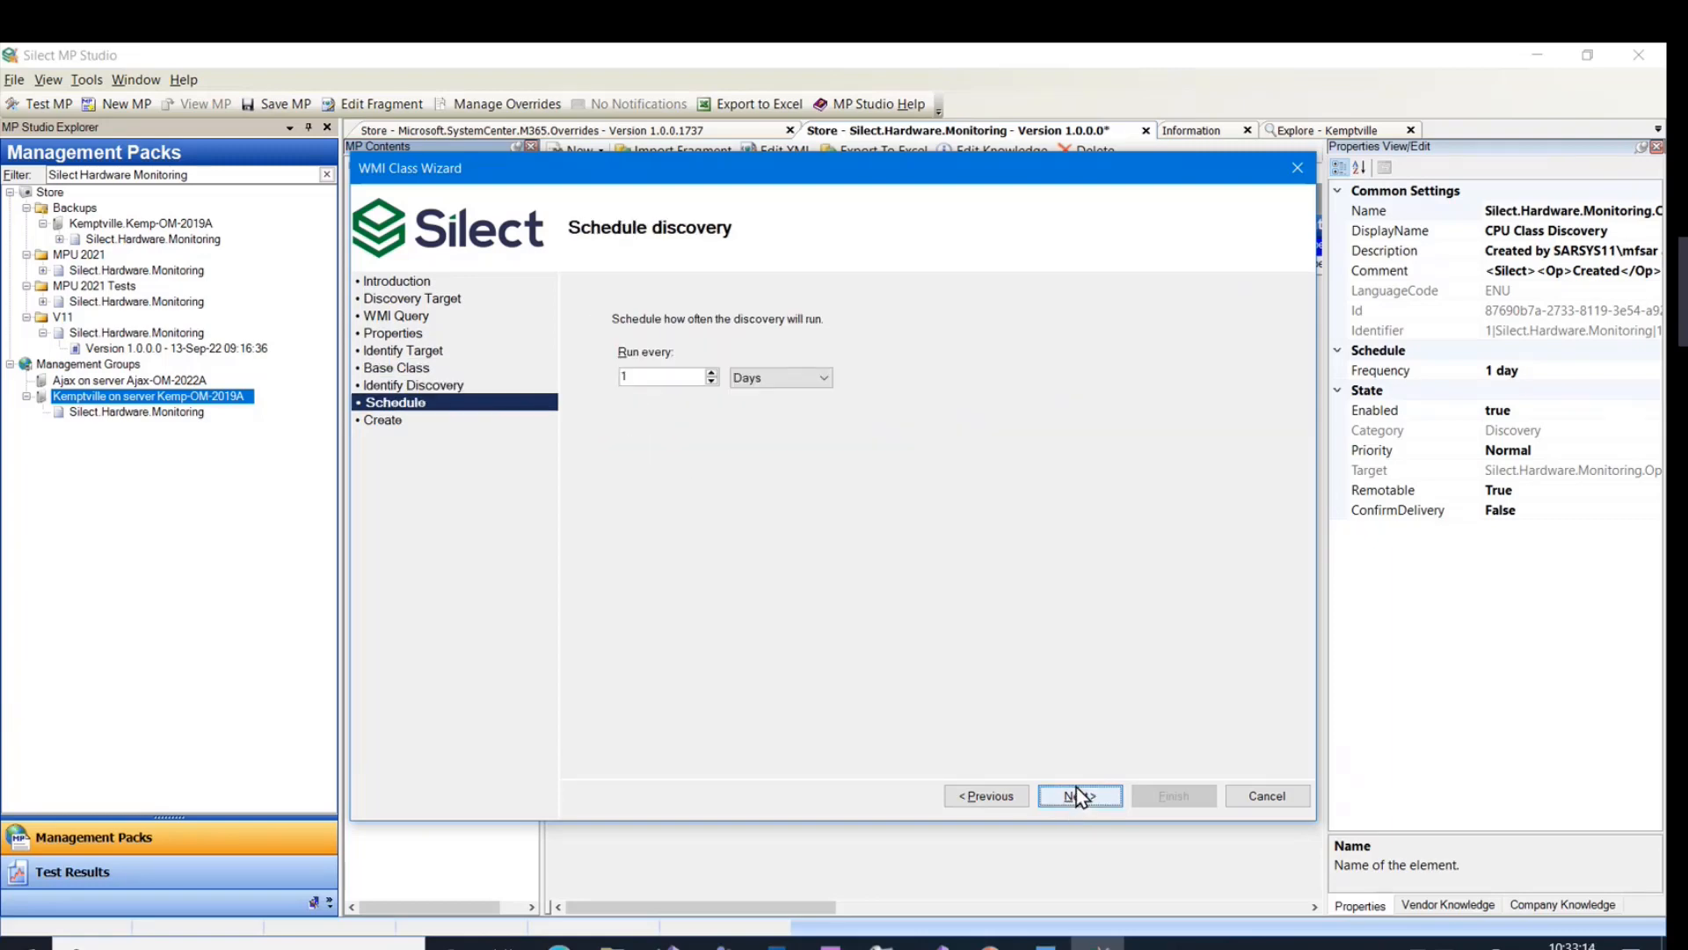
left_click(1080, 796)
left_click(1175, 795)
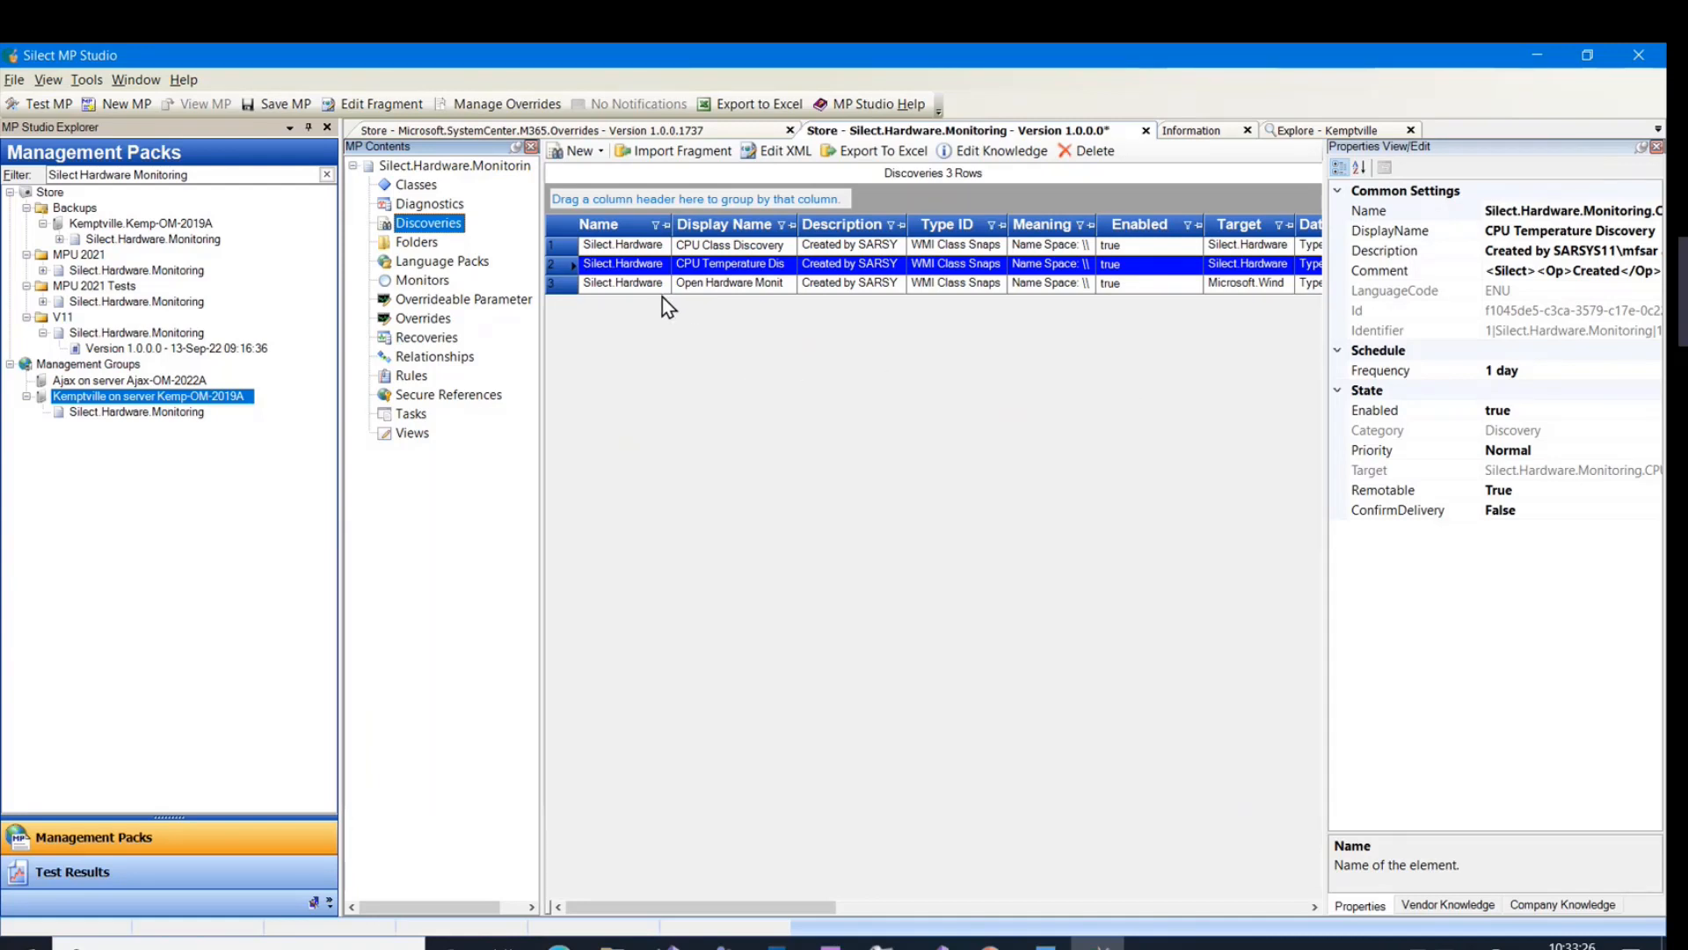
In the management pack XML, insert a CPU.Hosts.Temperature hosting relationship after the class types, with CPU.Class as source and CPU.Temperature as target.
left_click(423, 170)
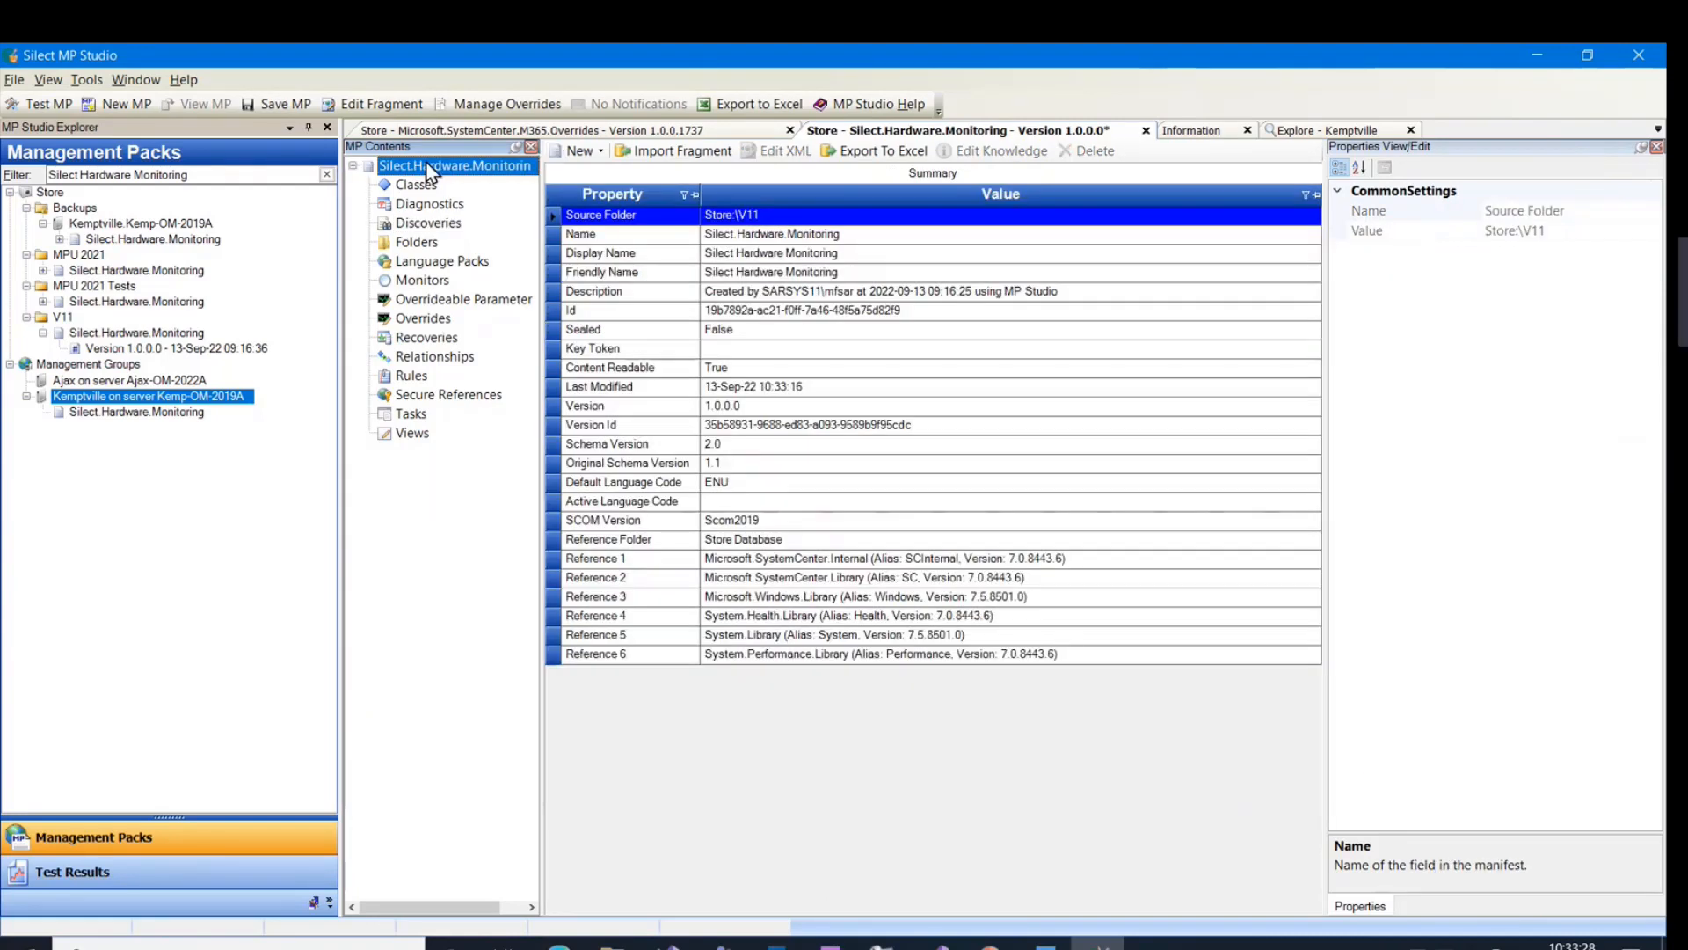
right_click(426, 166)
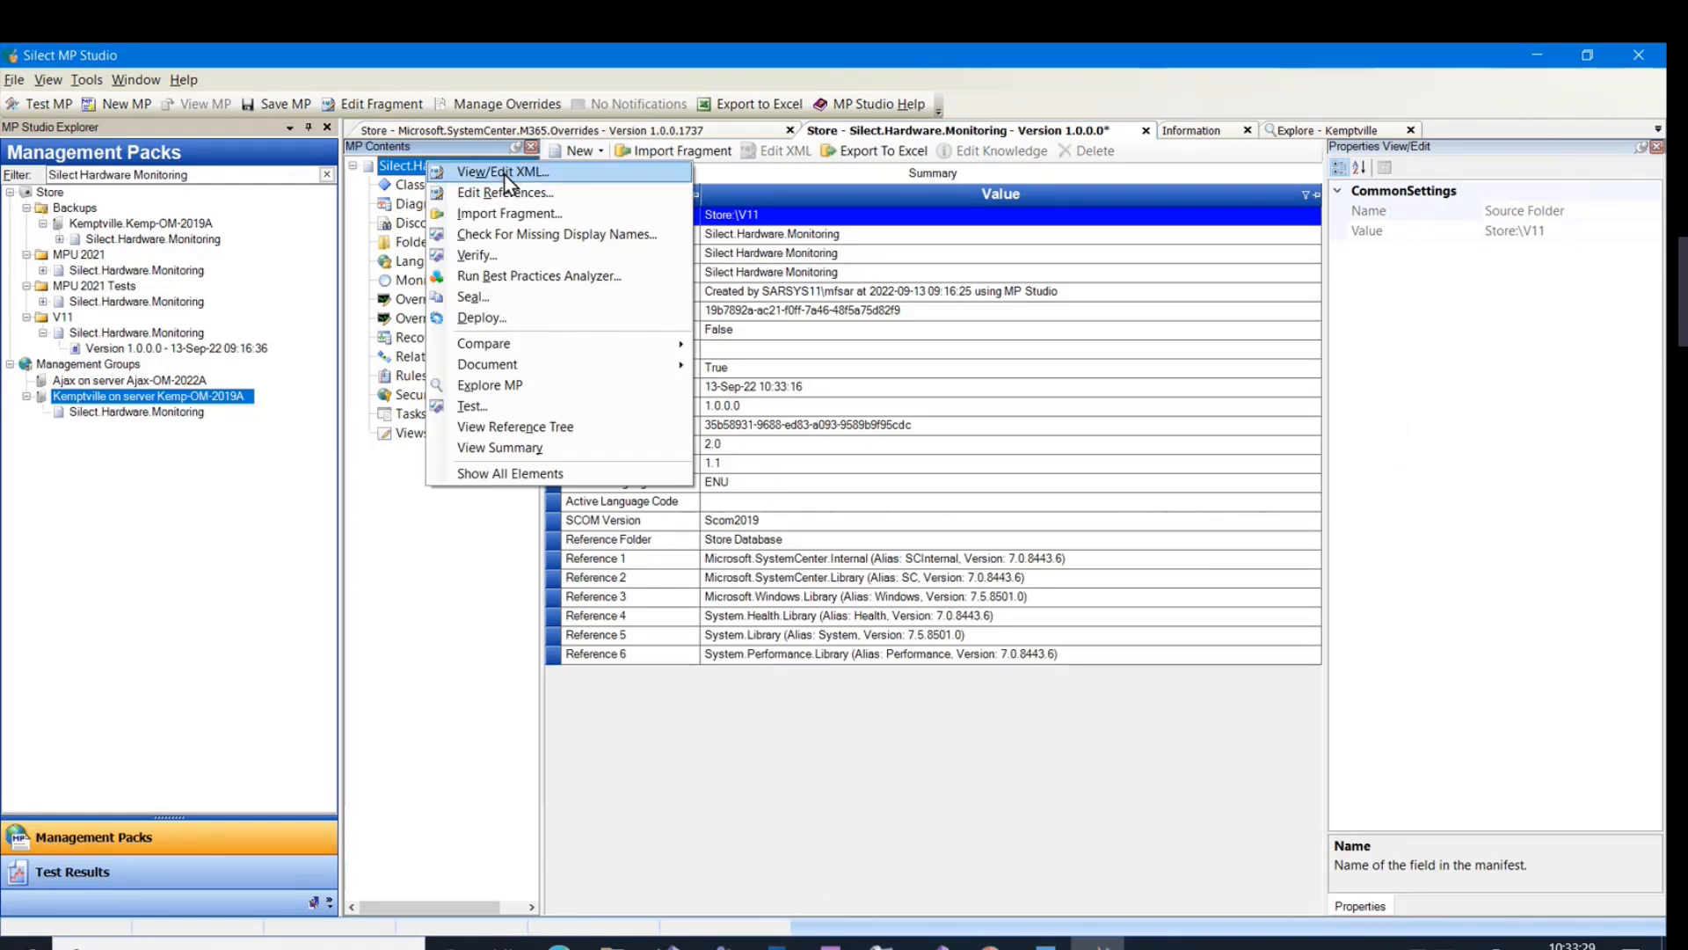
left_click(504, 172)
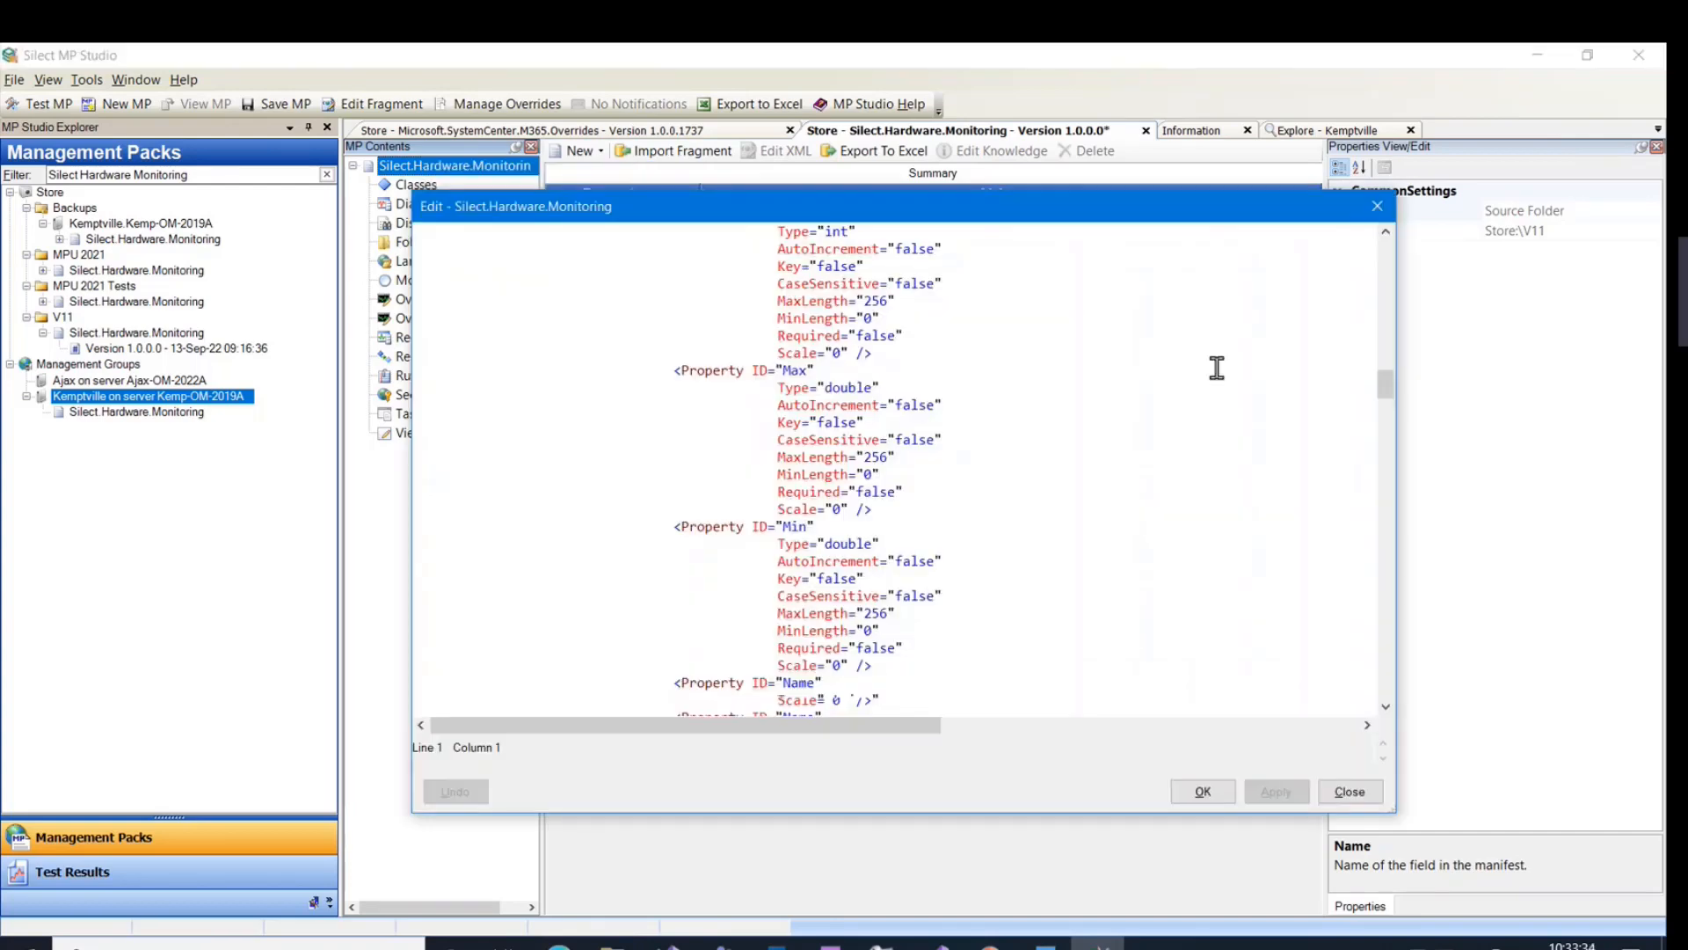
scroll(1217, 366, "down", 5)
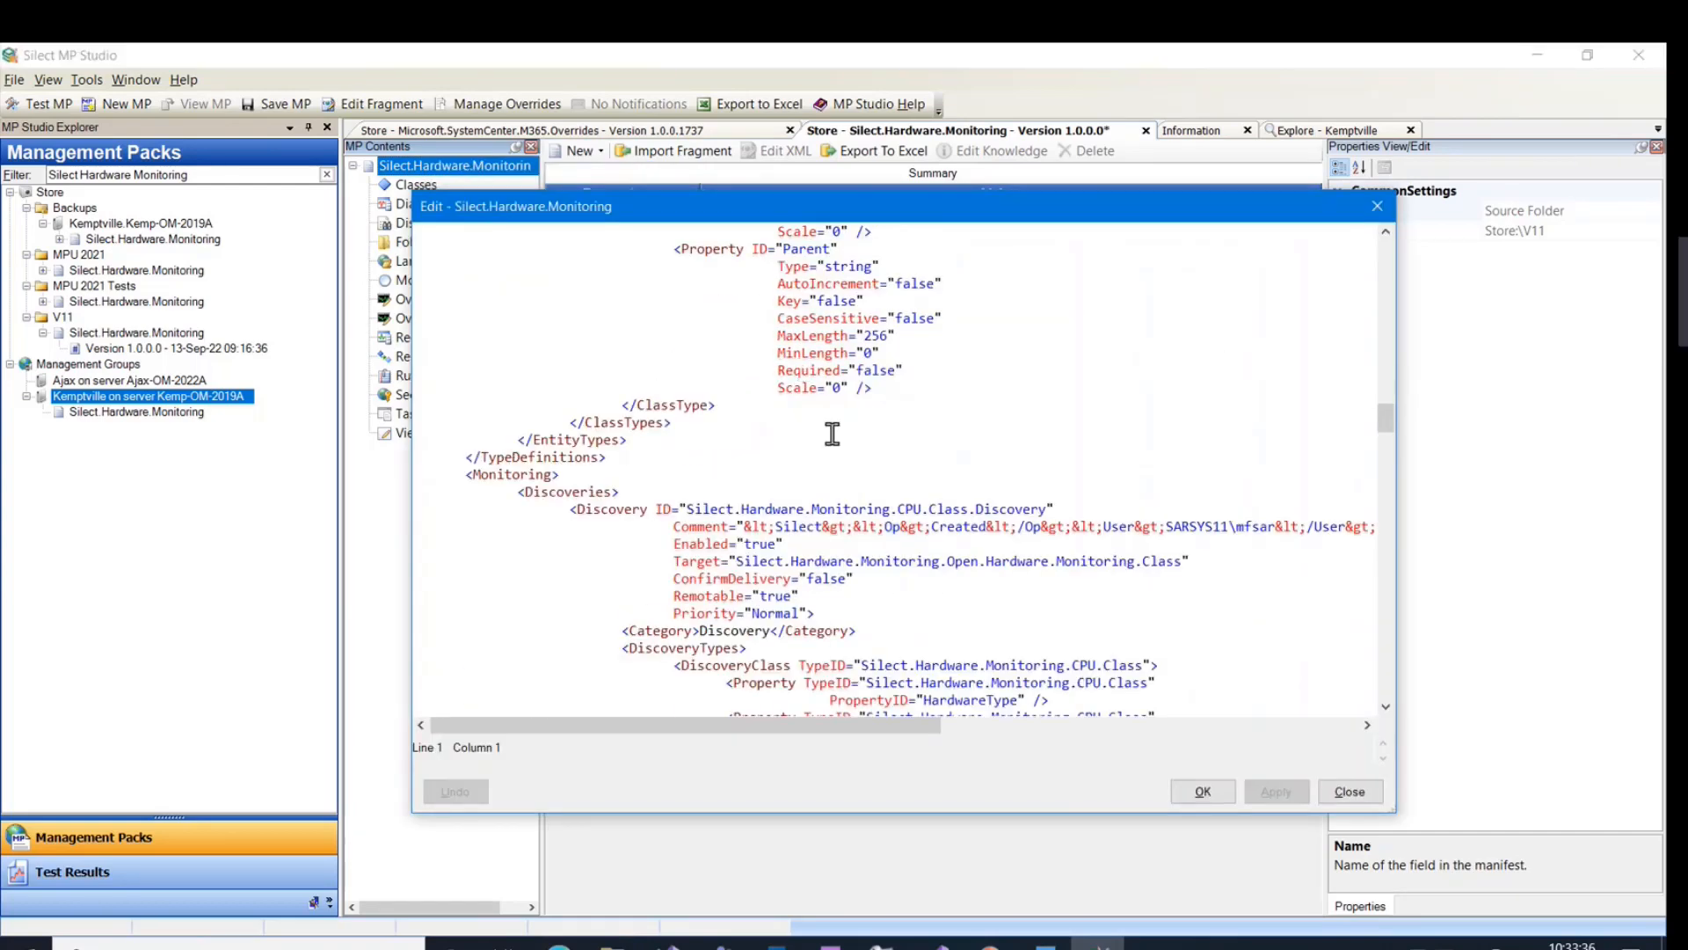
key("alt+Tab")
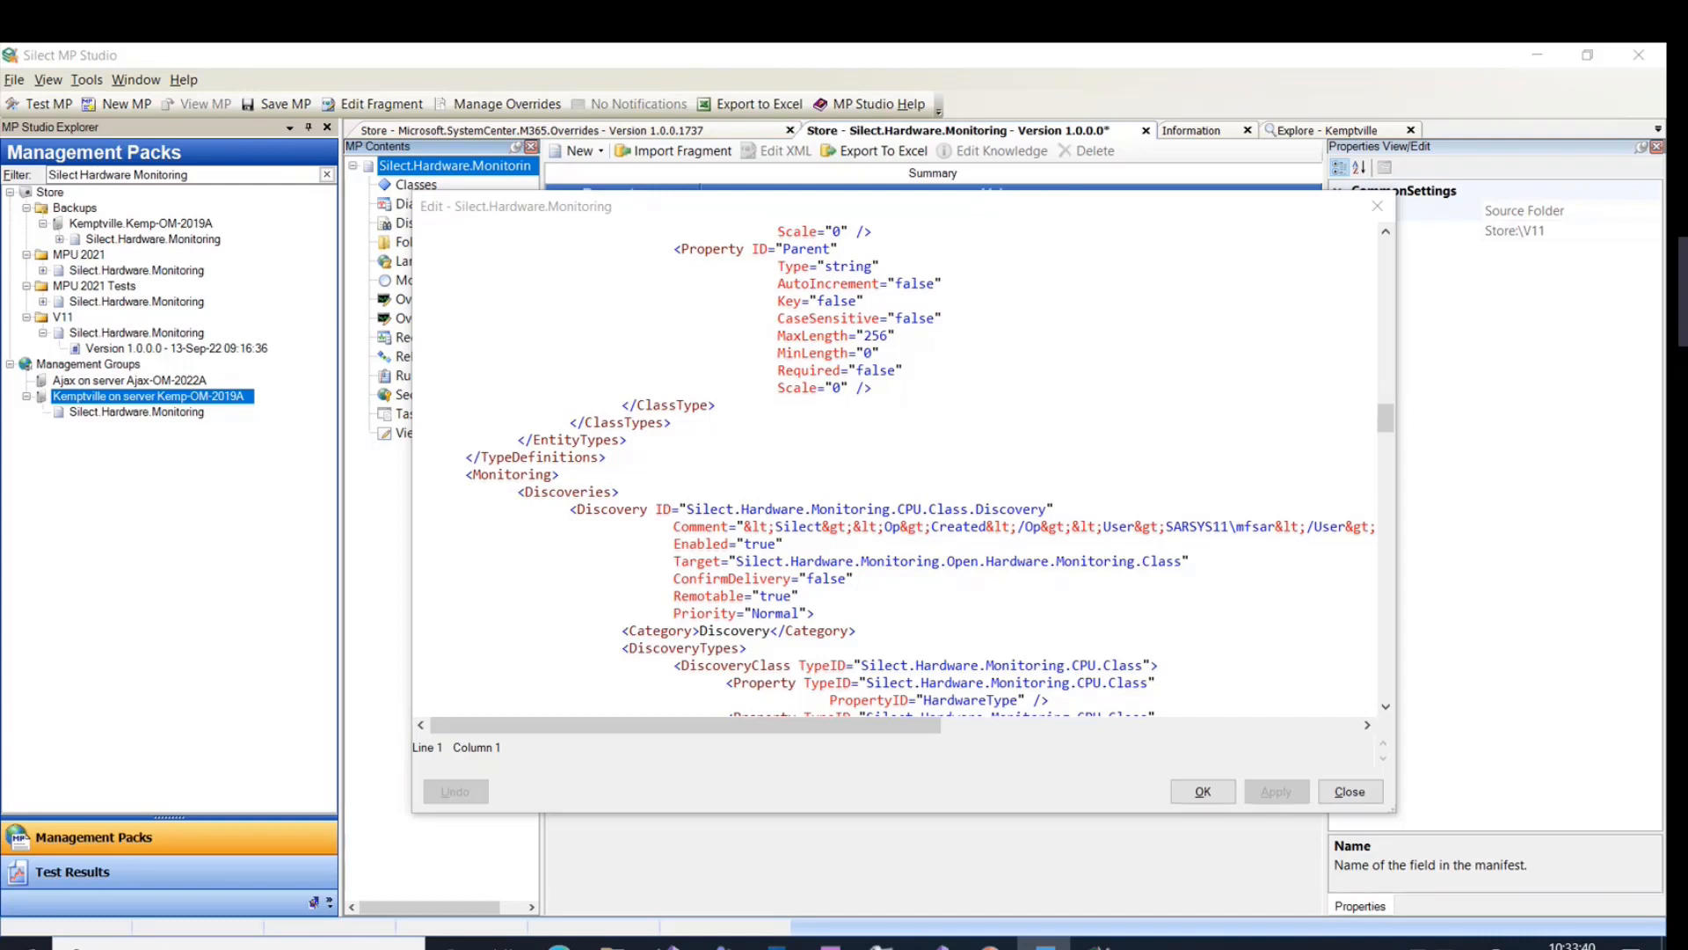
left_click(415, 440)
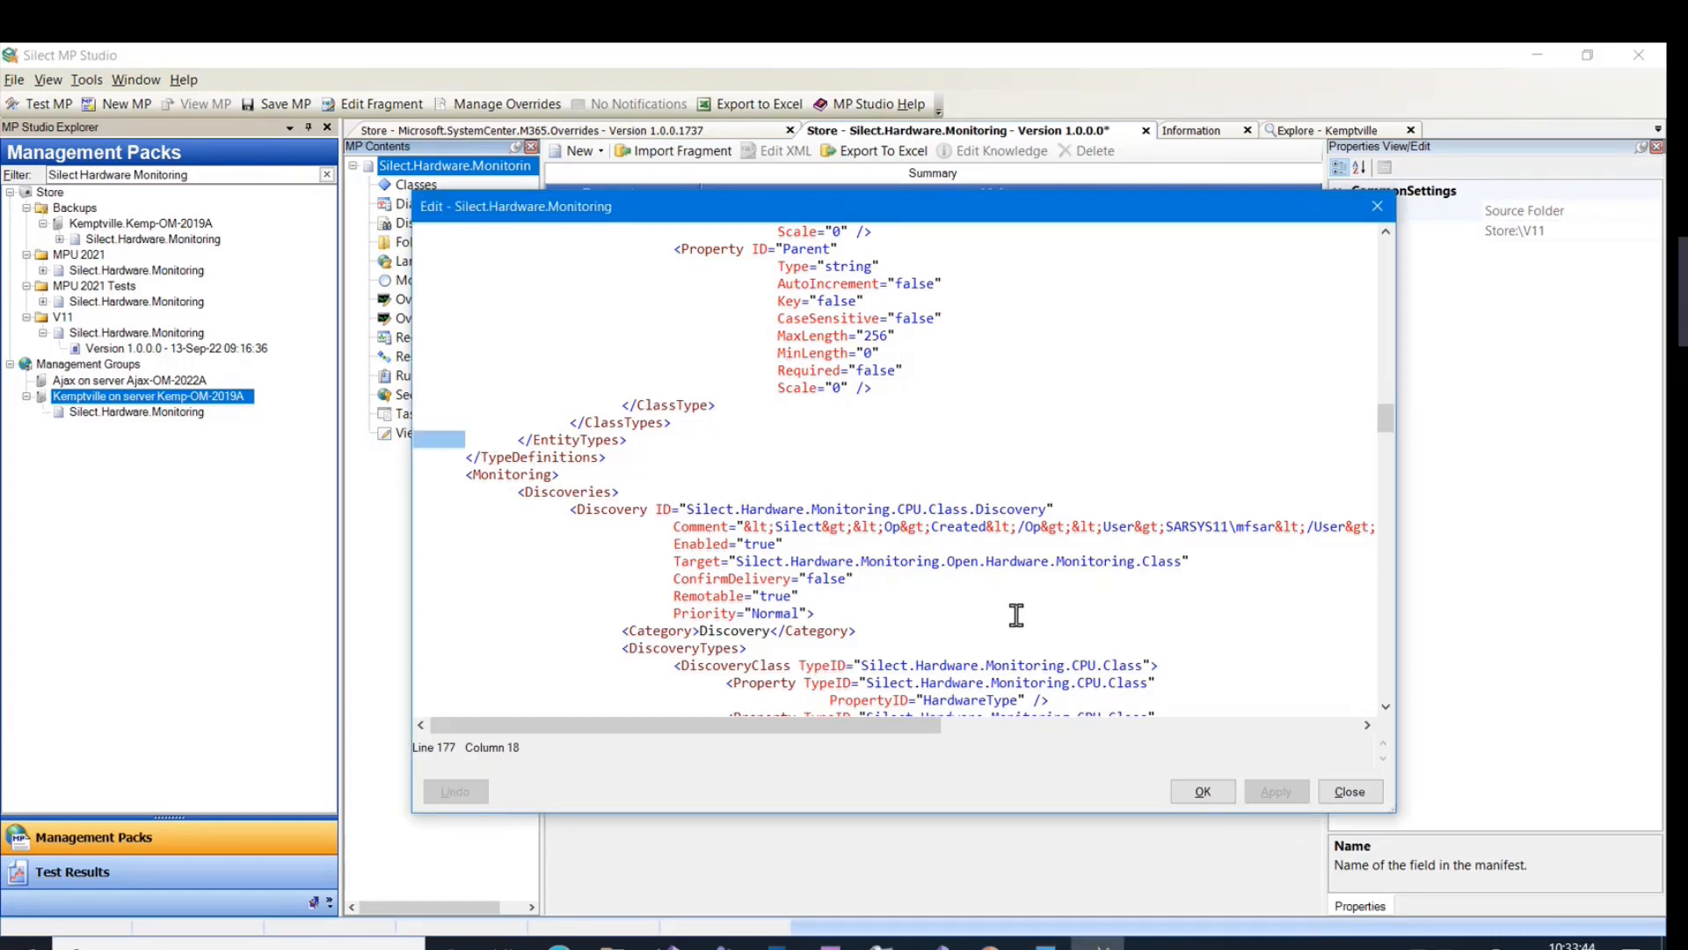
key("ctrl+v")
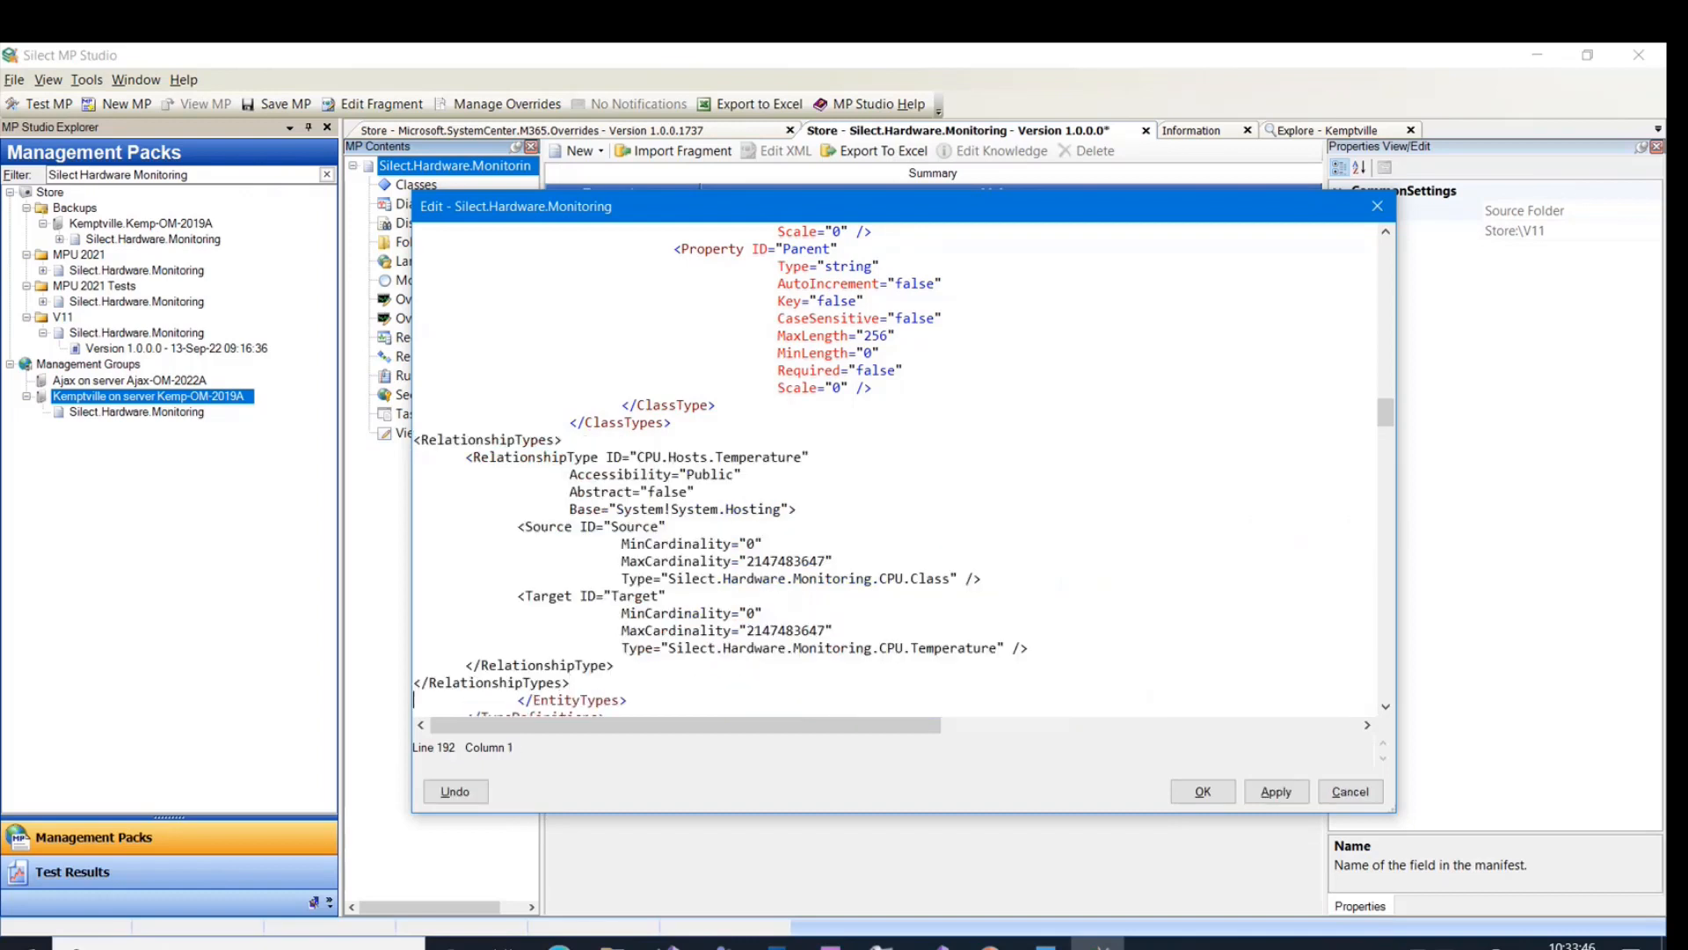
scroll(792, 413, "down", 2)
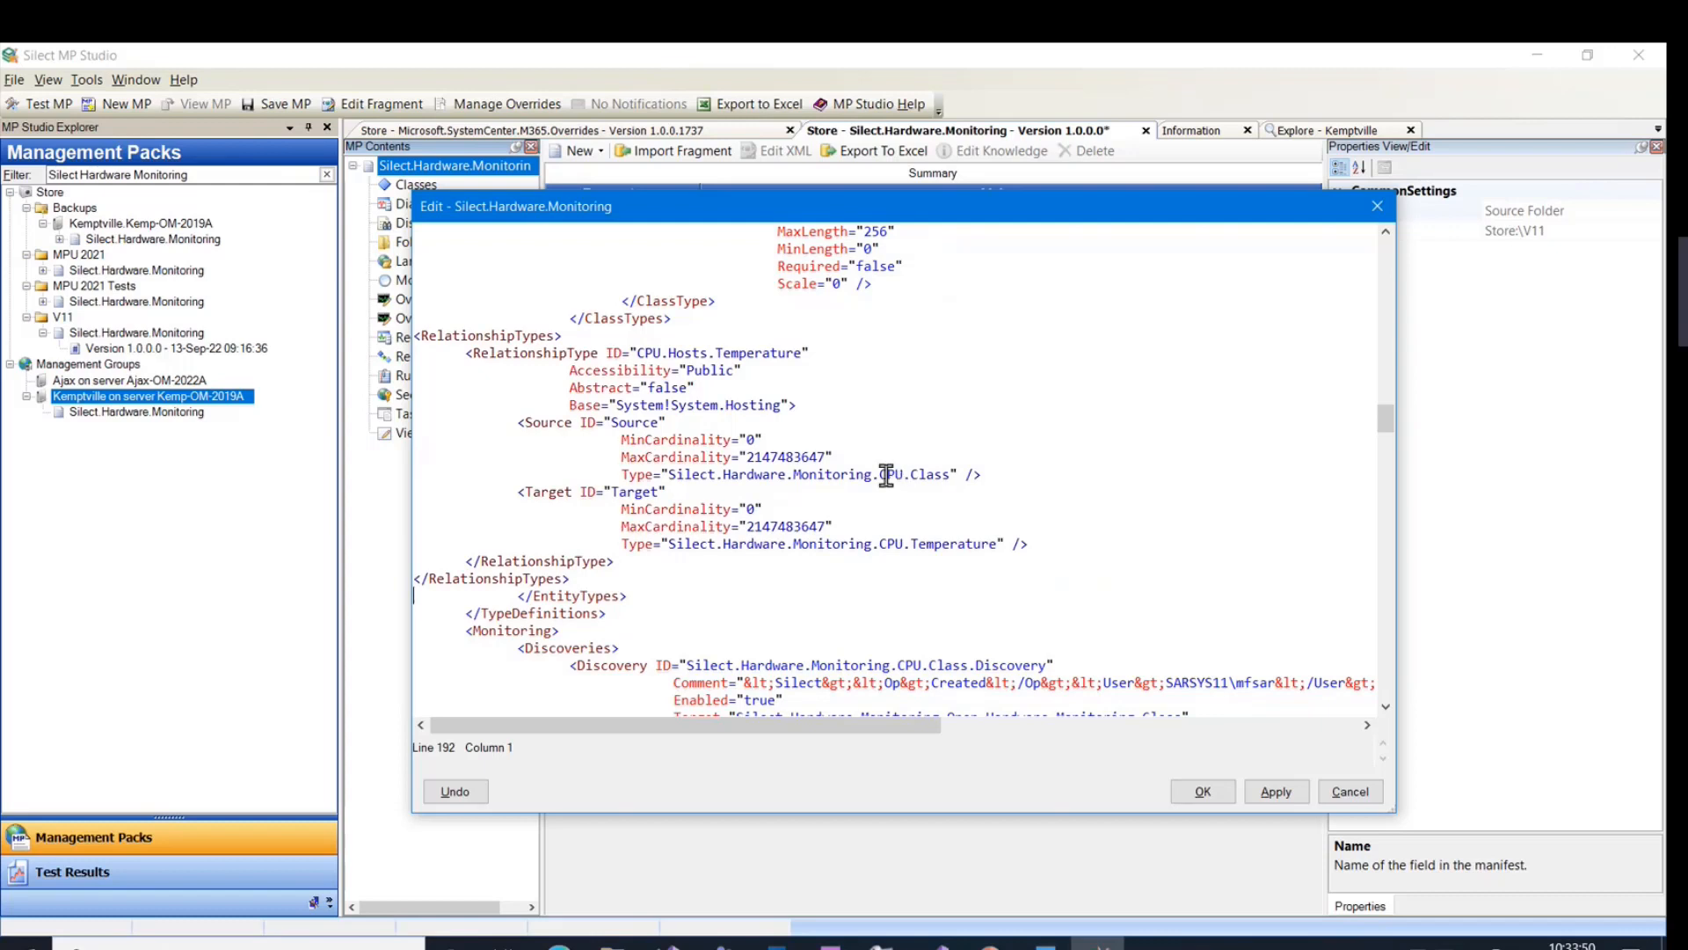
left_click_drag(887, 474, 952, 475)
left_click_drag(880, 545, 996, 544)
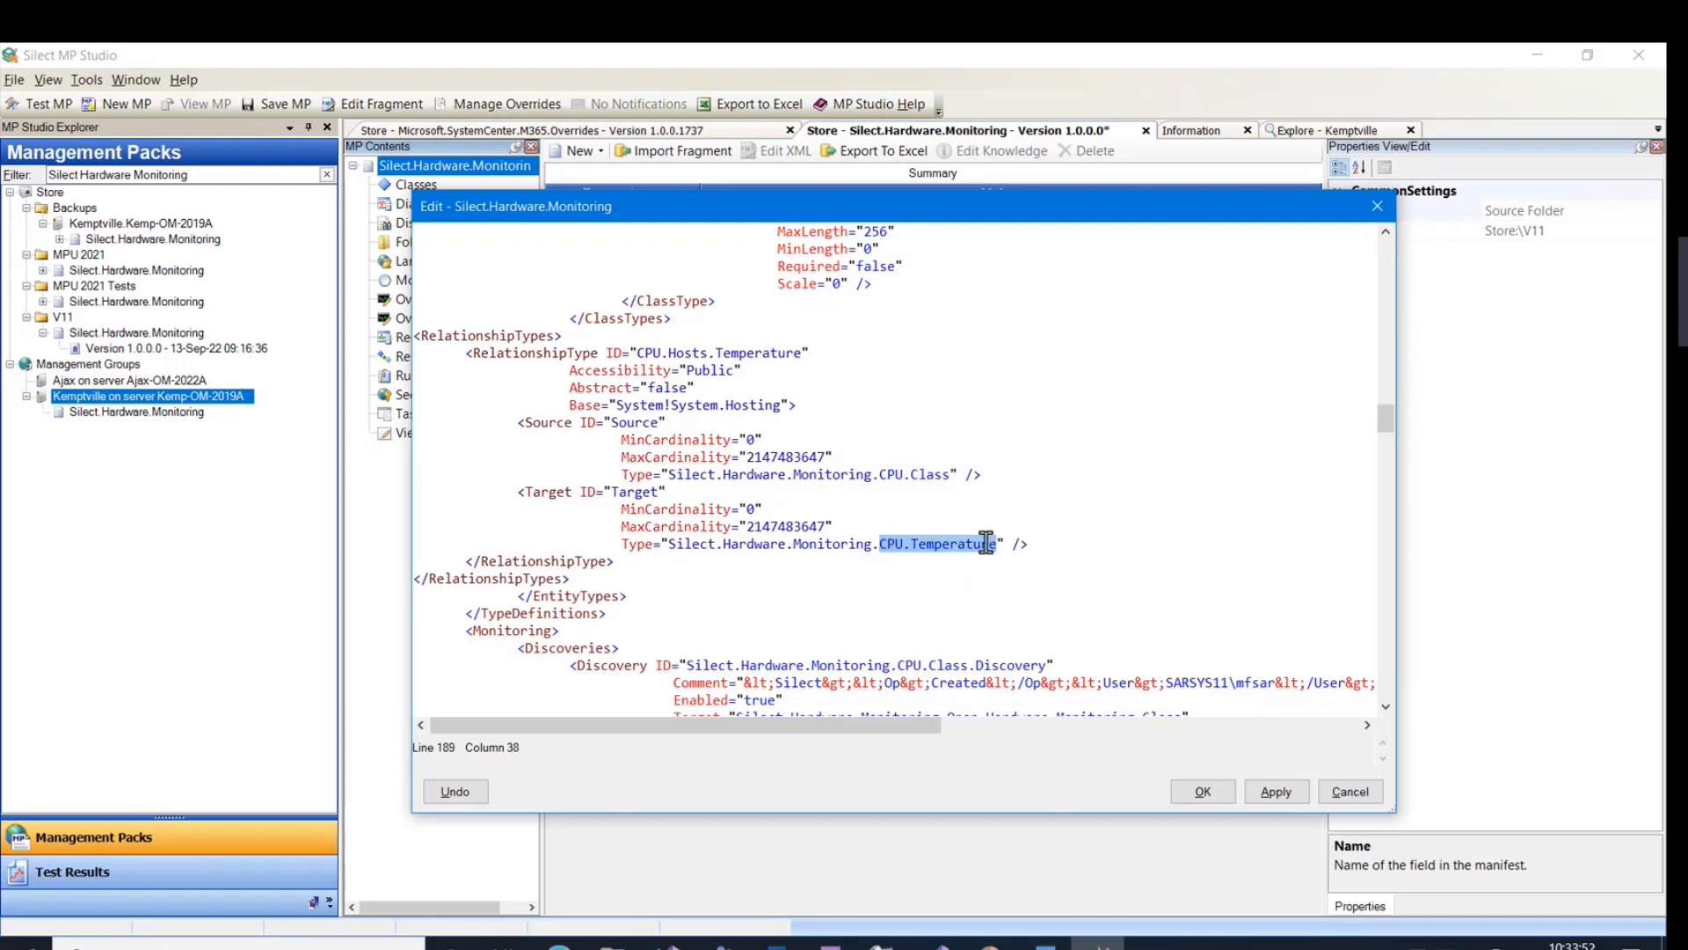
Set the base of the Silect.Hardware.Monitoring.CPU.Temperature class to System!System.ApplicationComponent and accept the XML edits.
scroll(1215, 541, "up", 10)
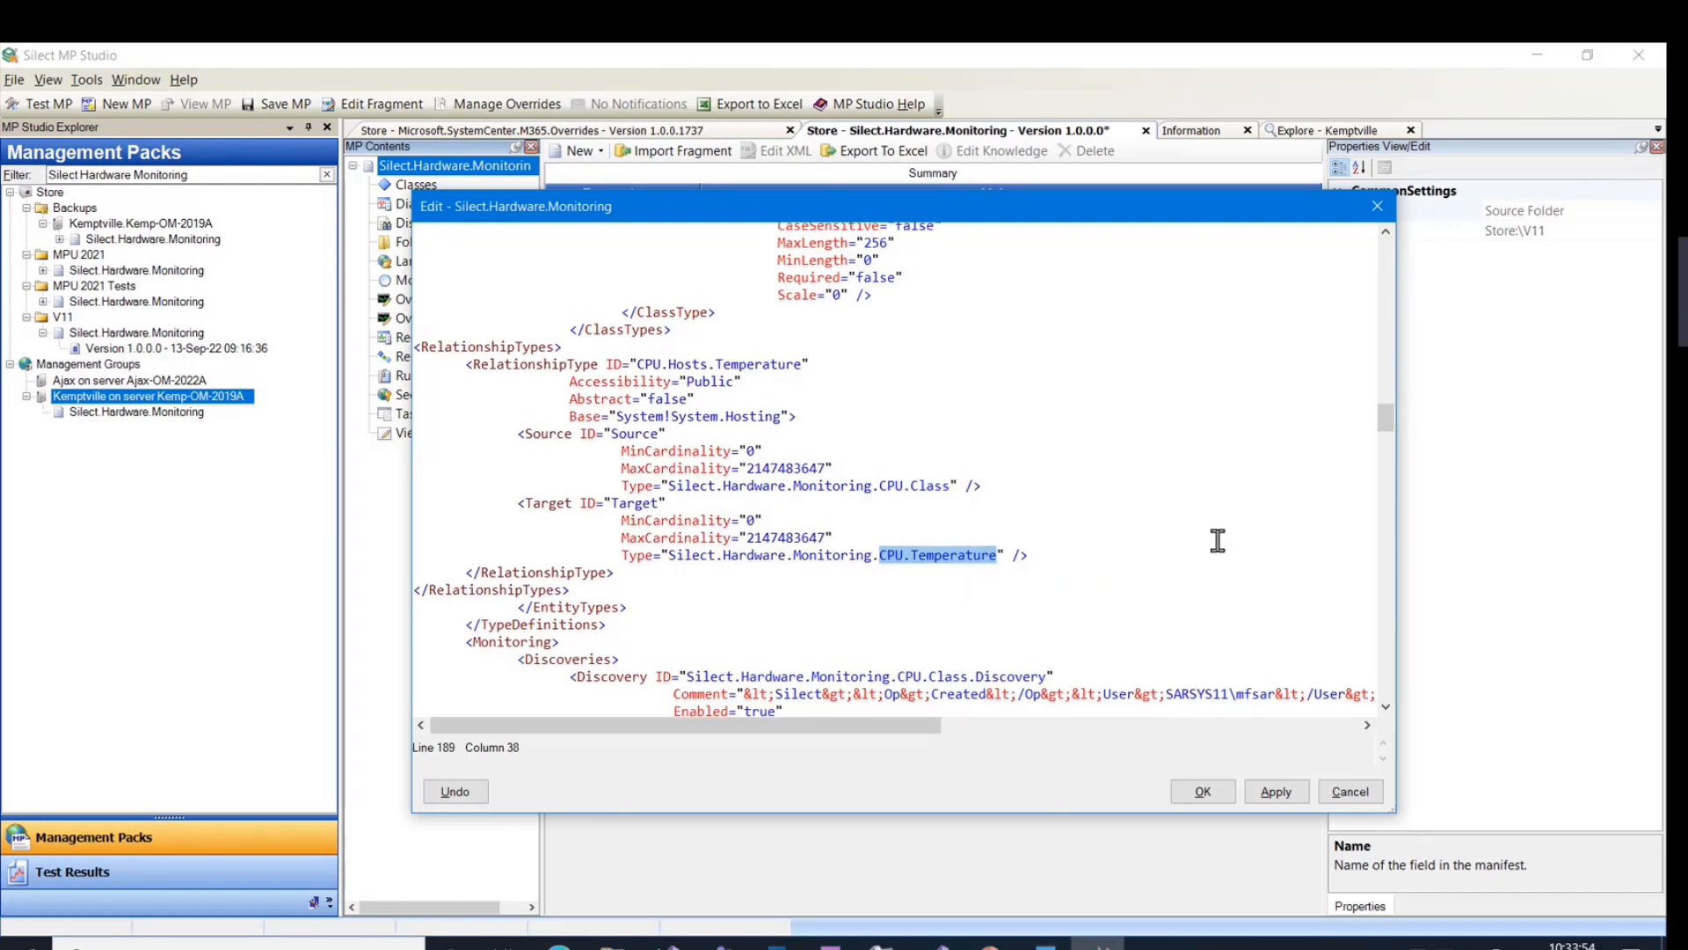
scroll(1254, 537, "up", 6)
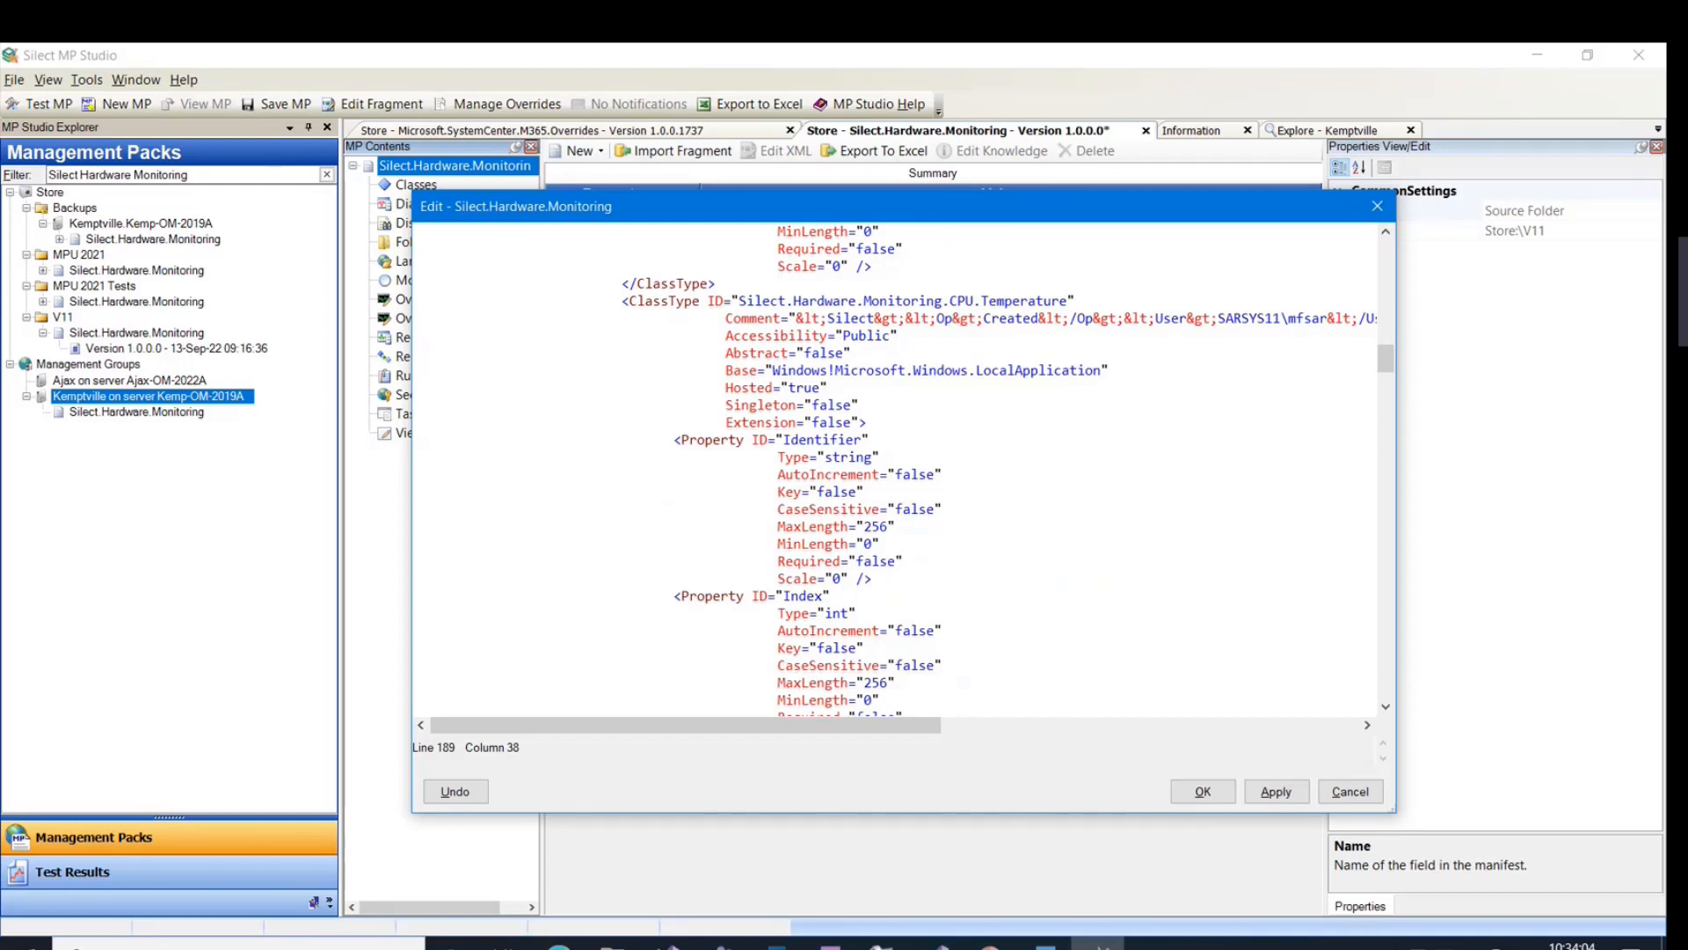
key("alt+Tab")
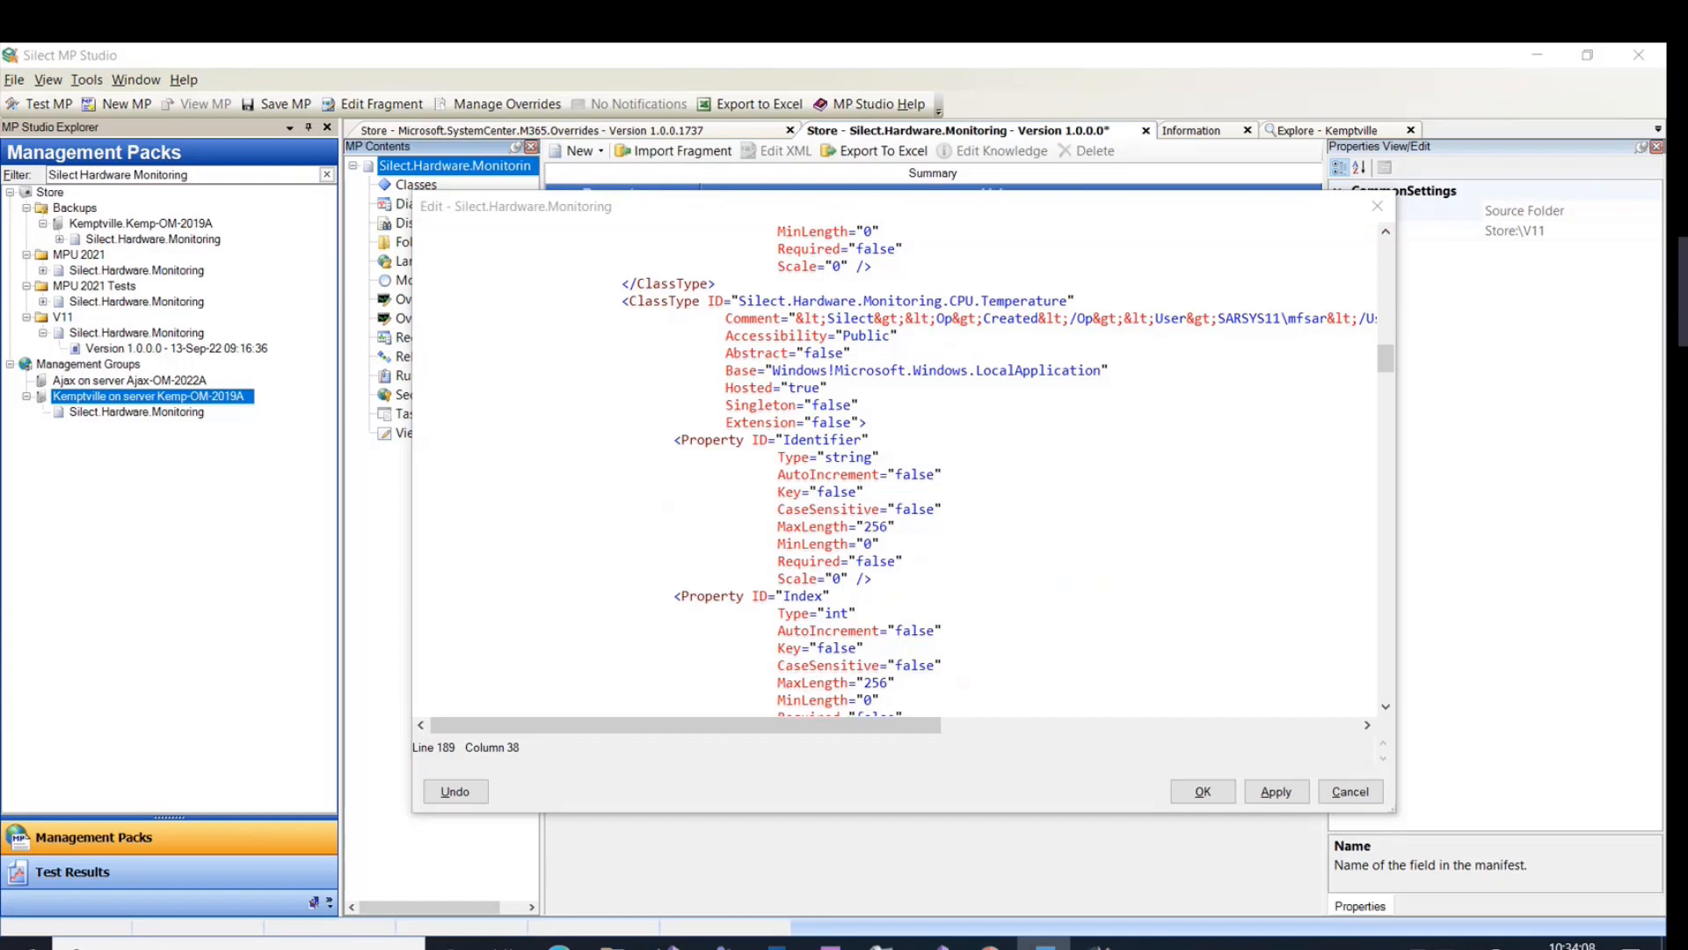
left_click(778, 373)
left_click_drag(777, 373, 1108, 371)
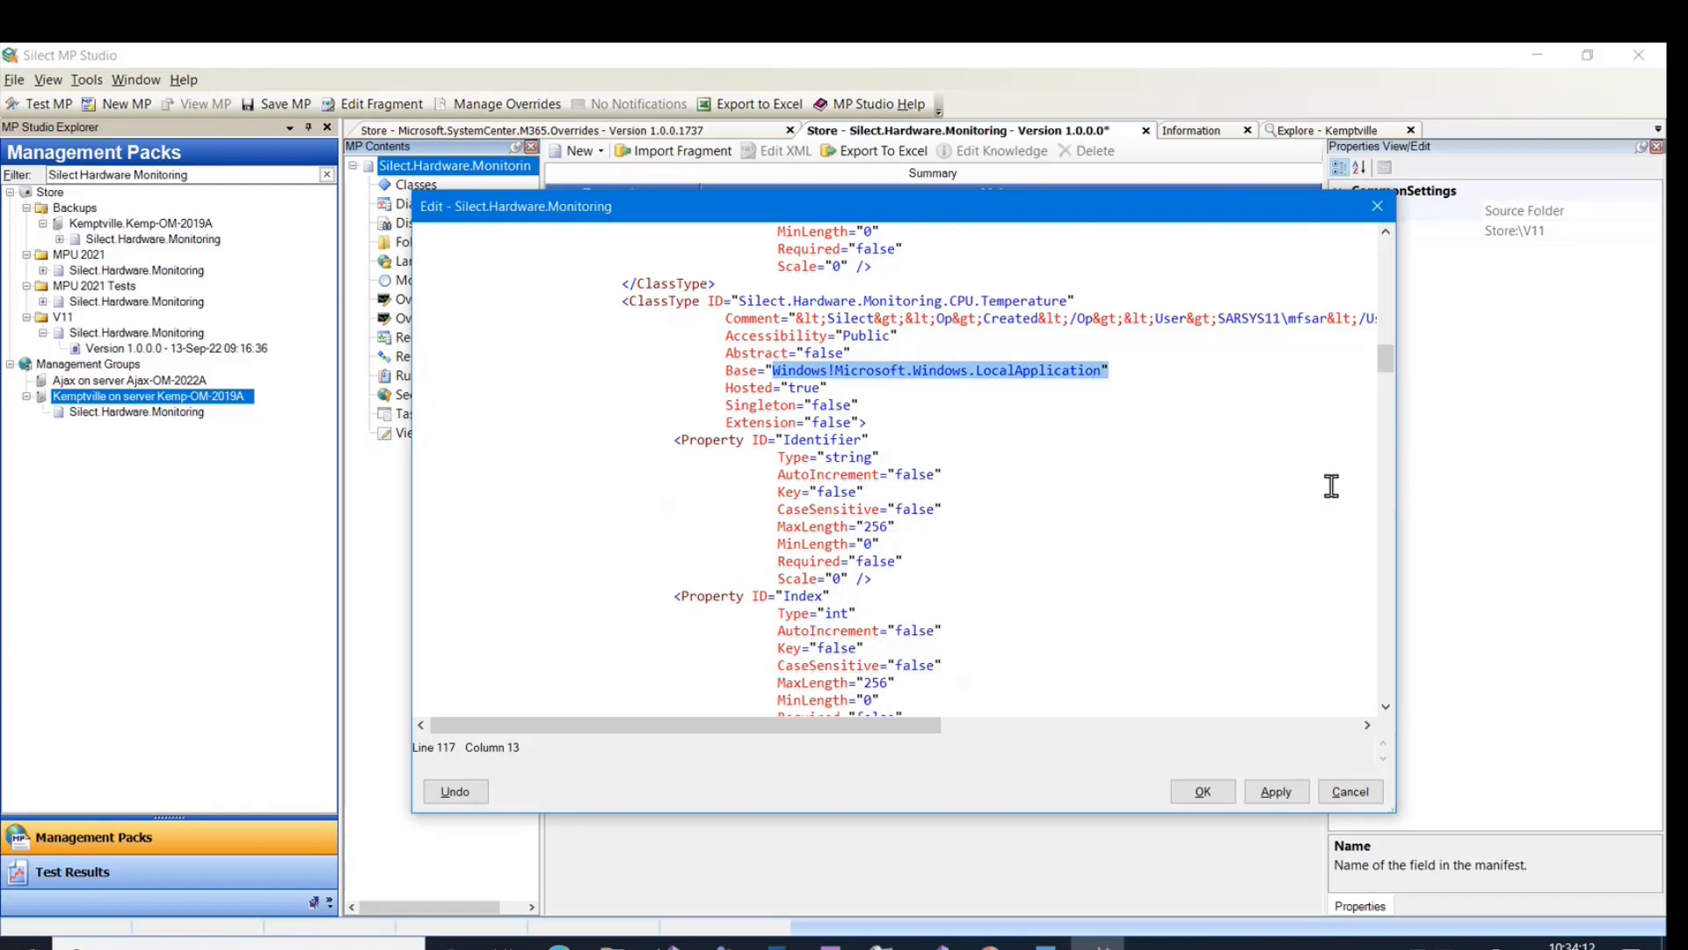
key("shift+Left")
type("System!System.ApplicationComponent")
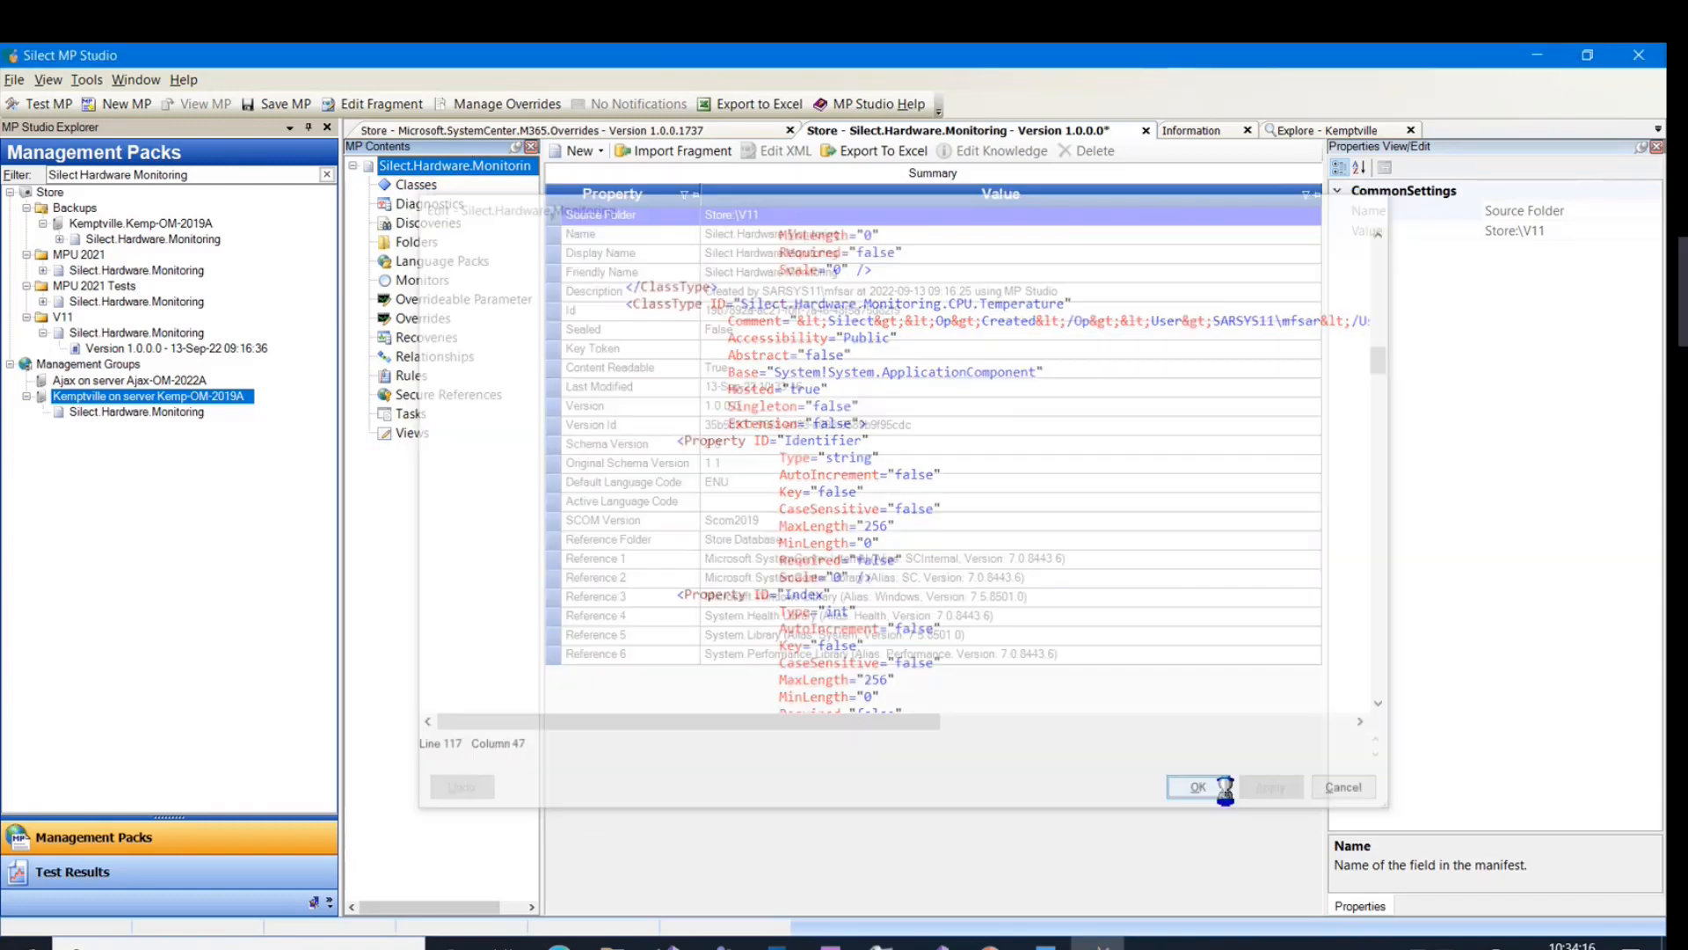
Give the CPU.Hosts.Temperature relationship the display name CPU Class Hosts Temperature.
left_click(415, 185)
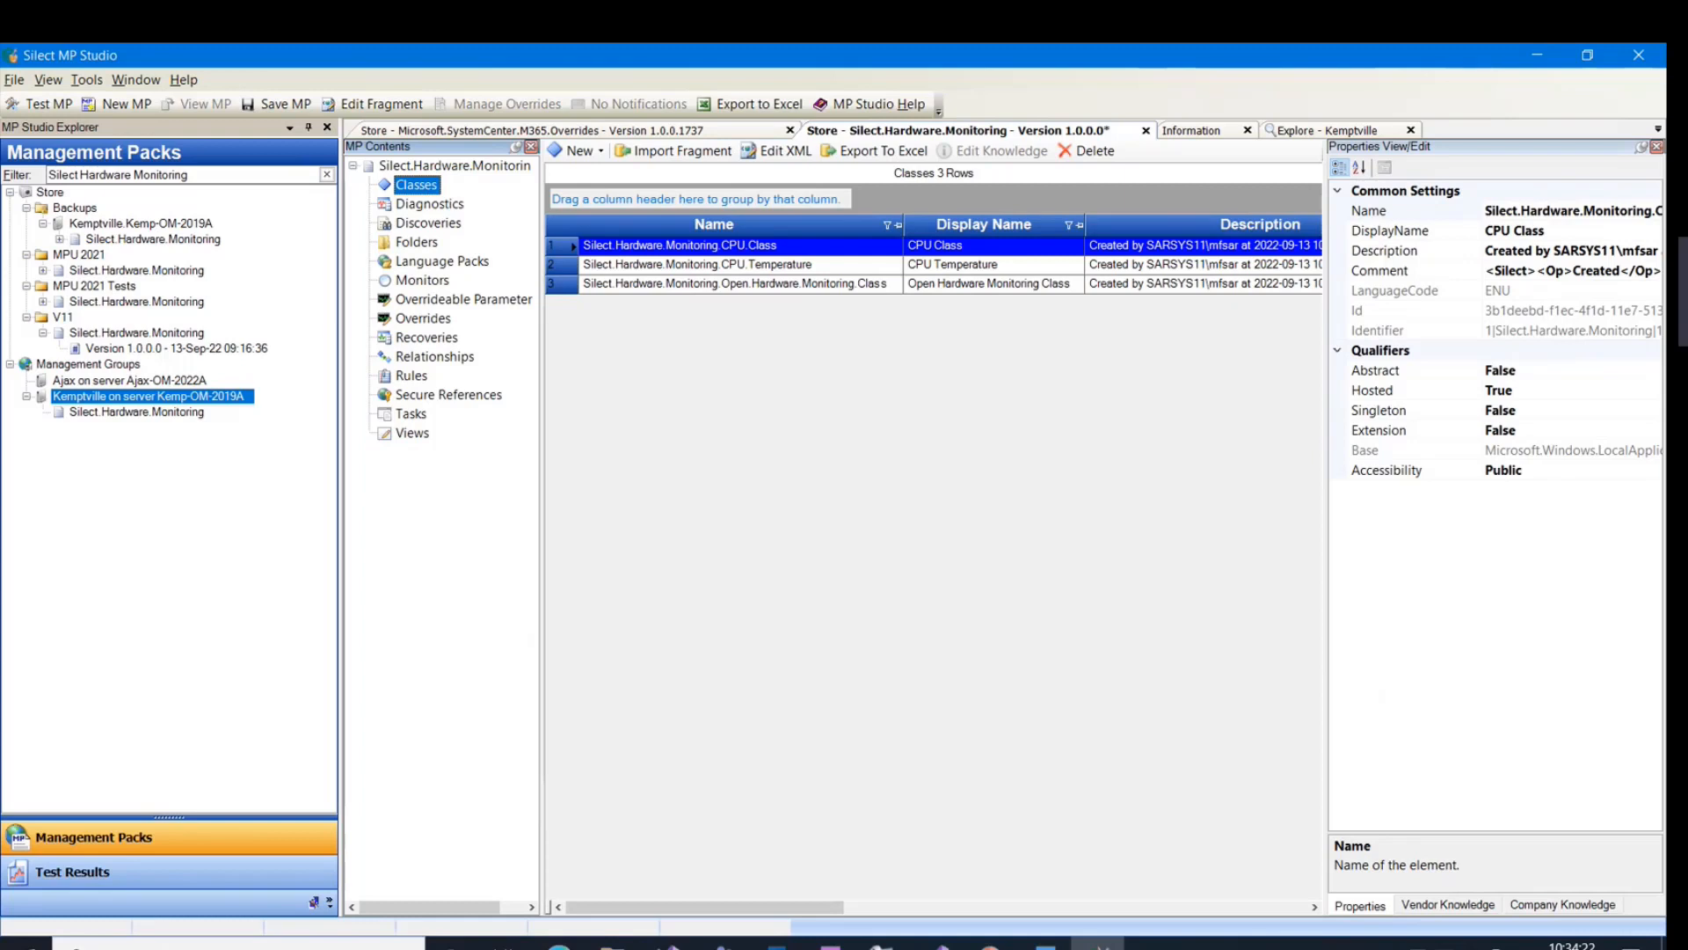
key("alt+Tab")
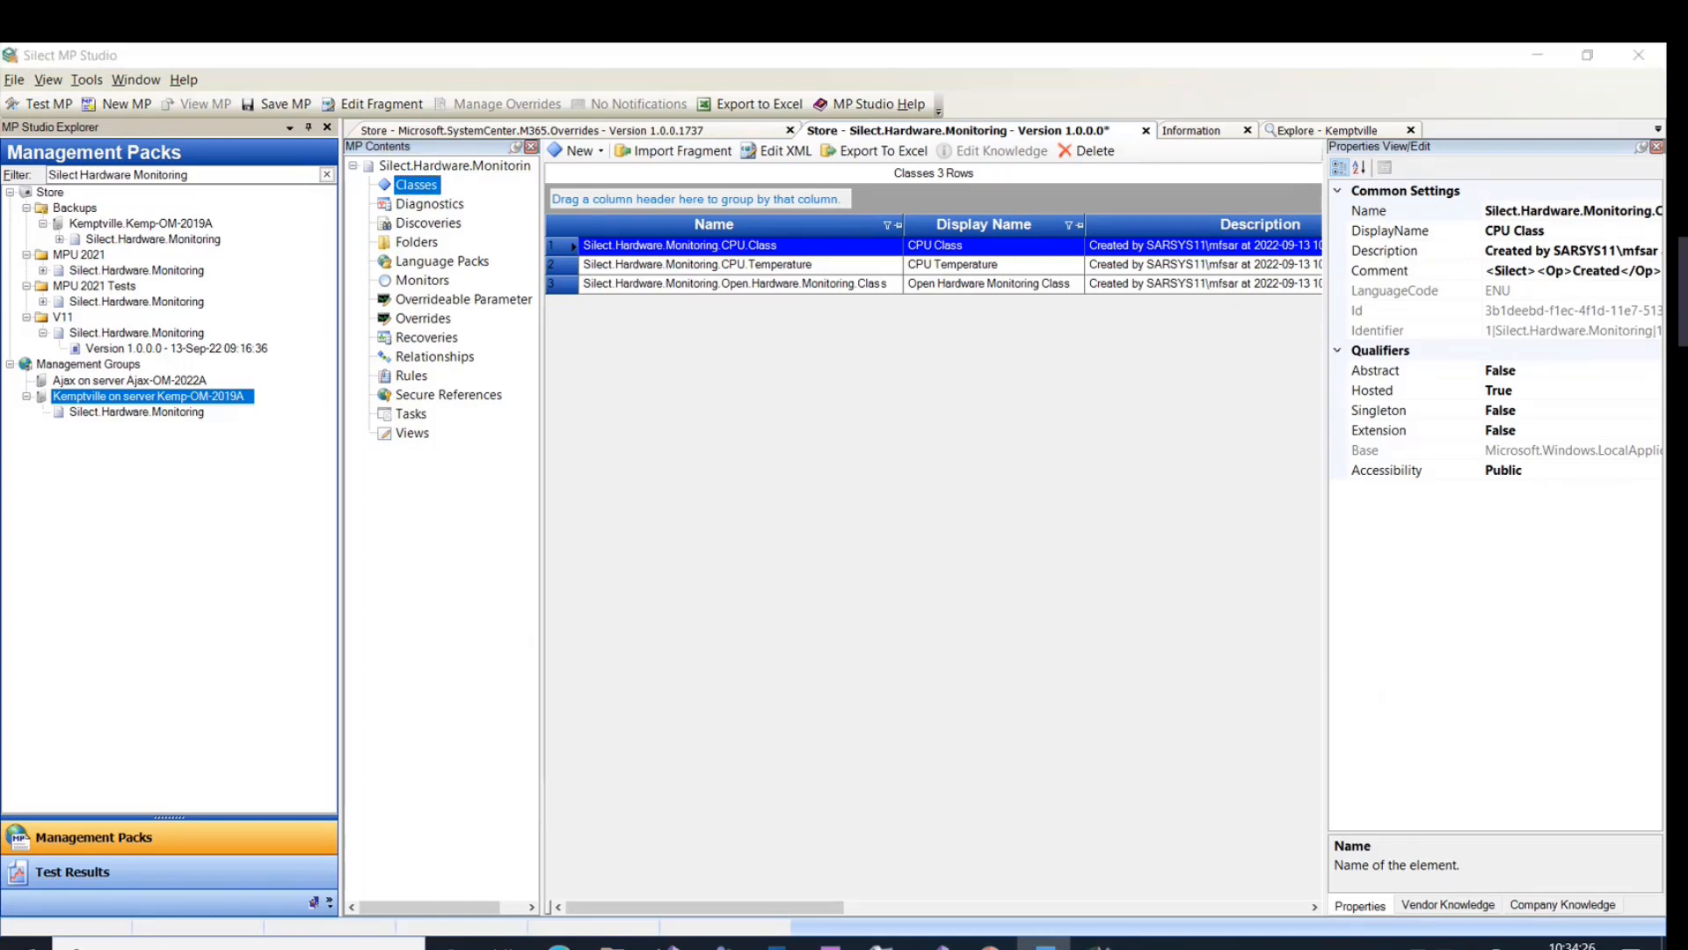
left_click(407, 357)
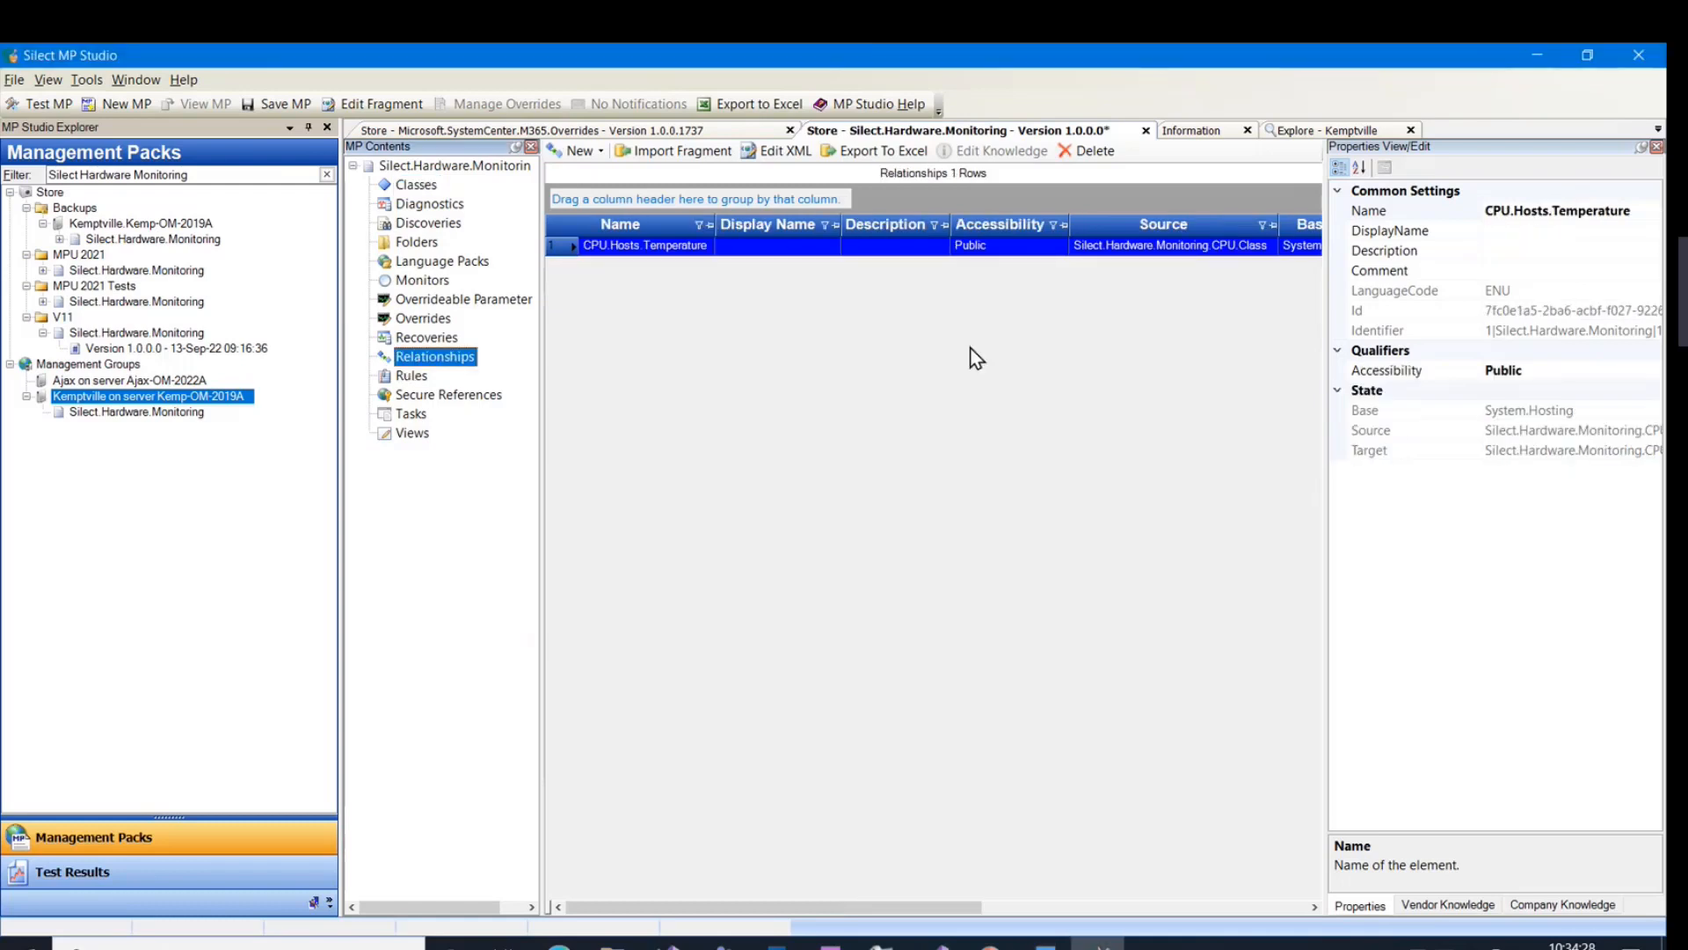
left_click(1514, 230)
type("CPU Class Hosts Temperature")
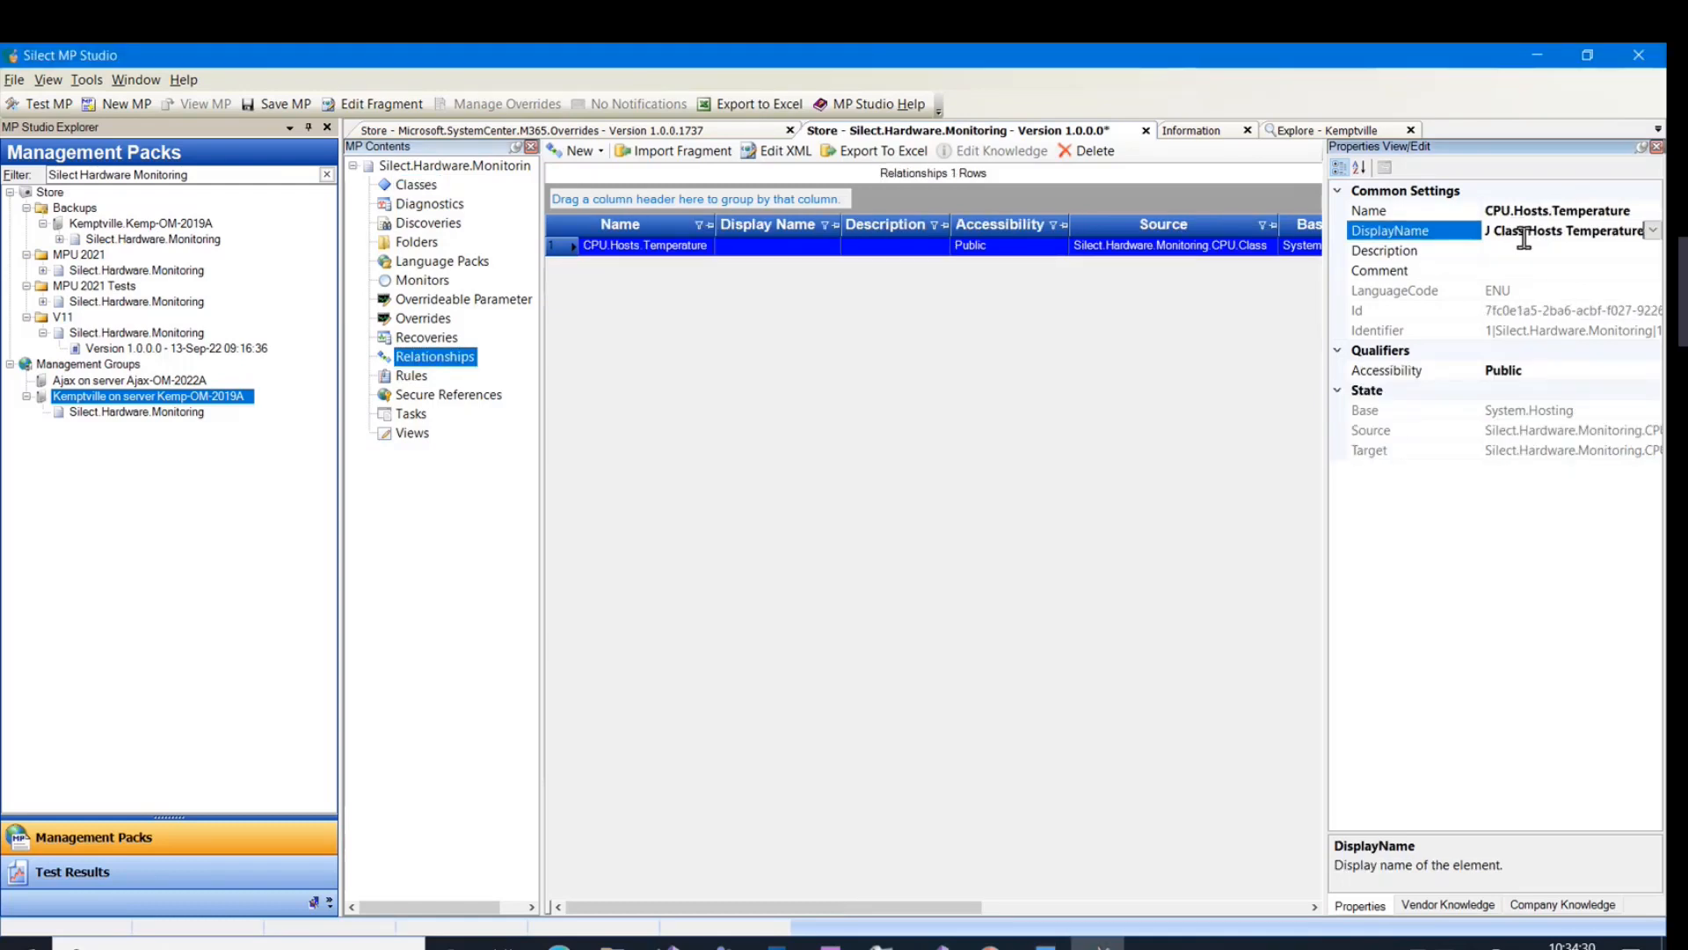
left_click(1654, 231)
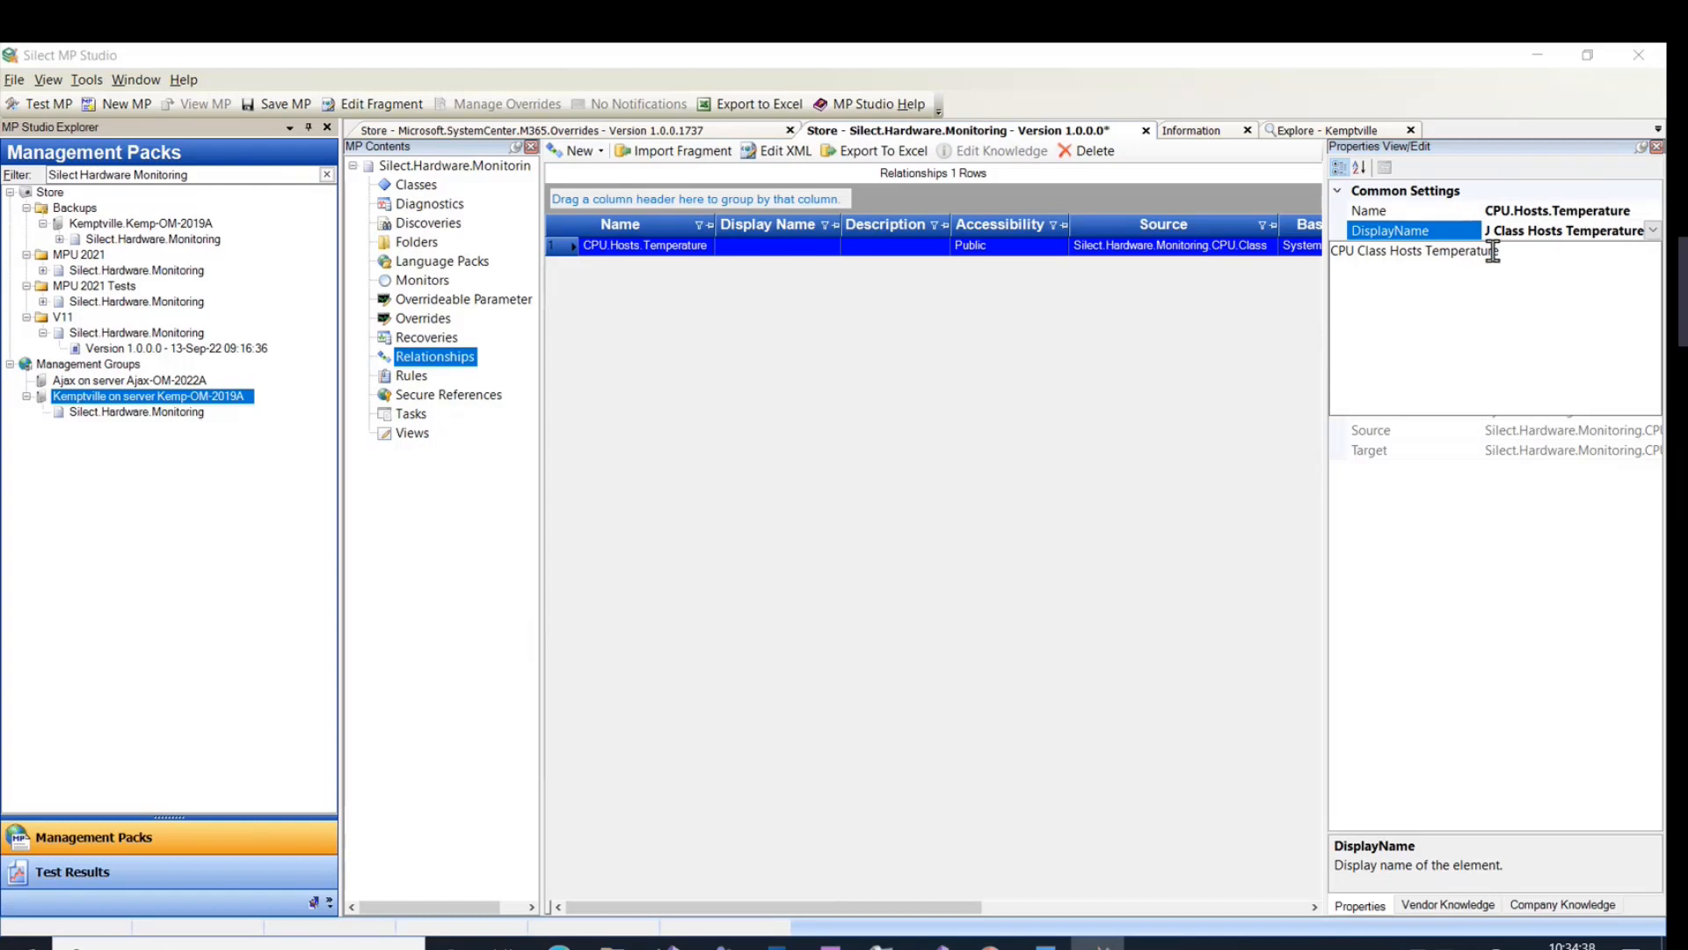
left_click(1585, 228)
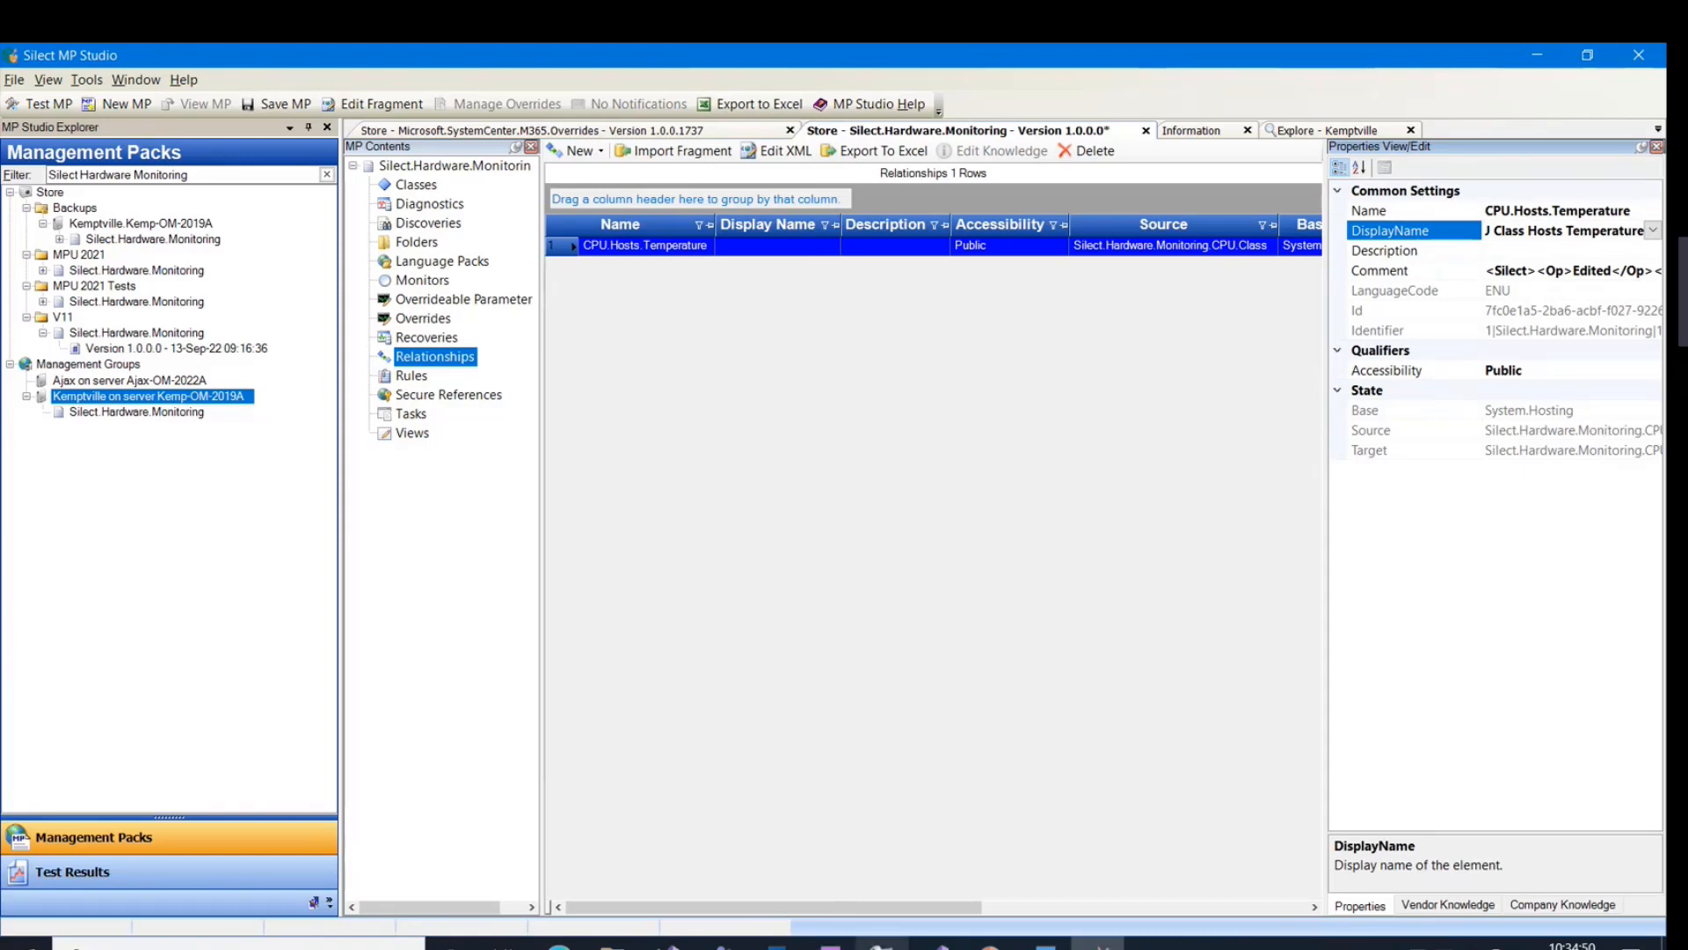
Switch to Operations Manager on Kemp-OM-2019B and examine the discovered CPU temperature inventory, widening the name column and sorting by name.
left_click(881, 946)
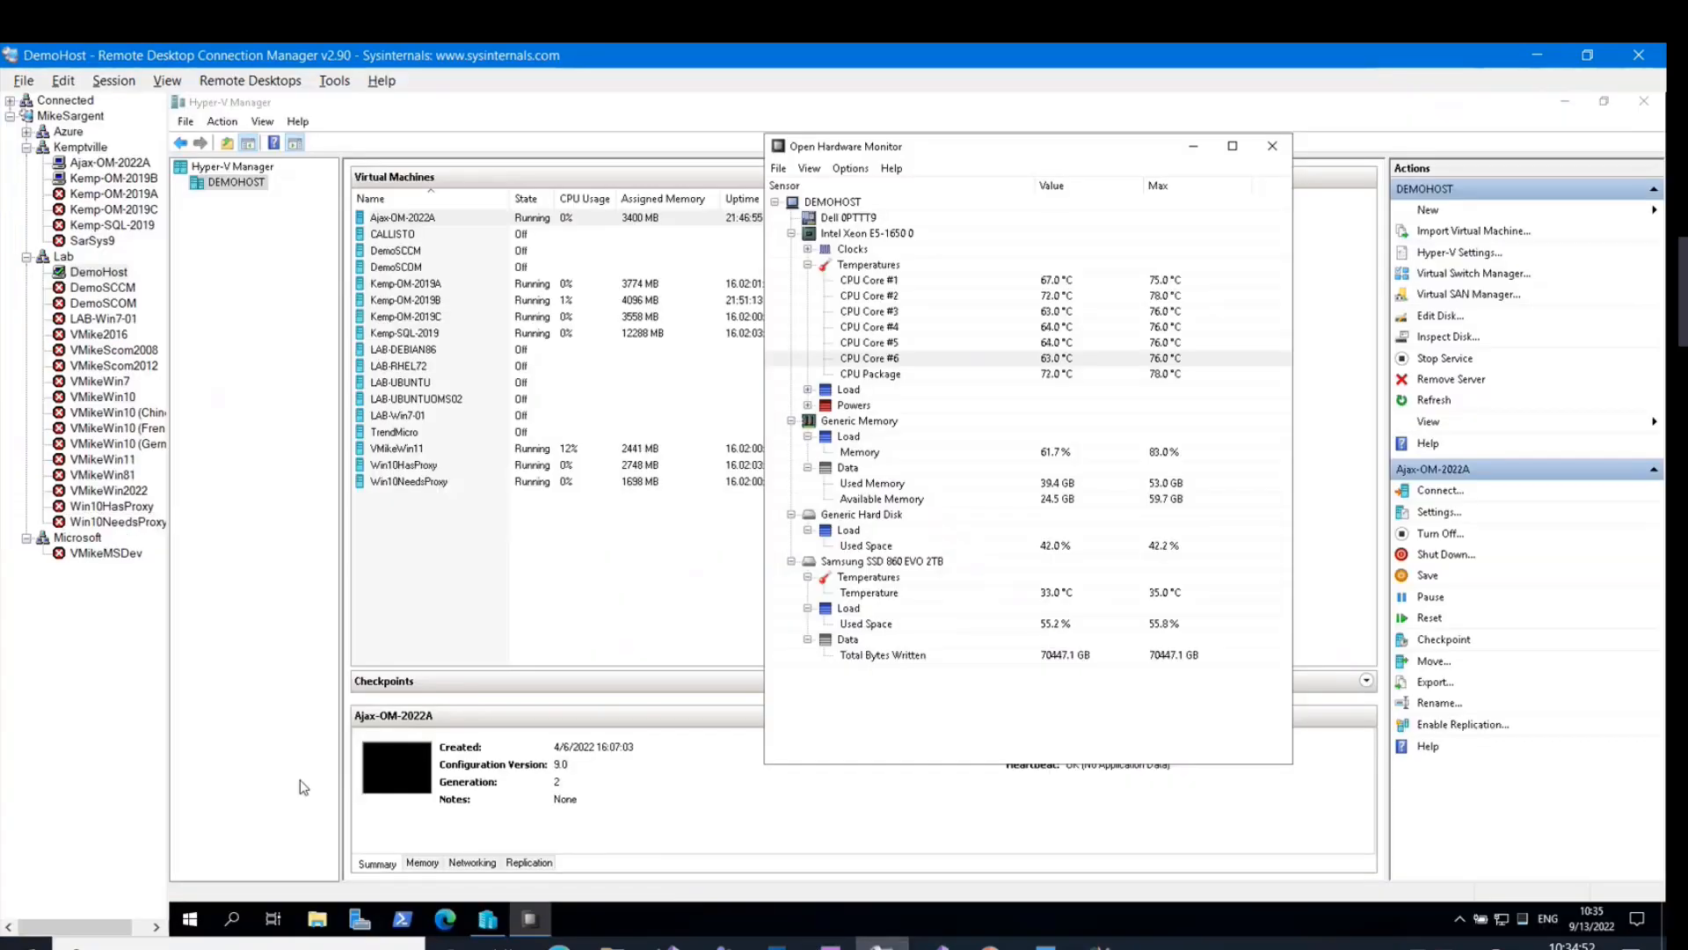
left_click(110, 179)
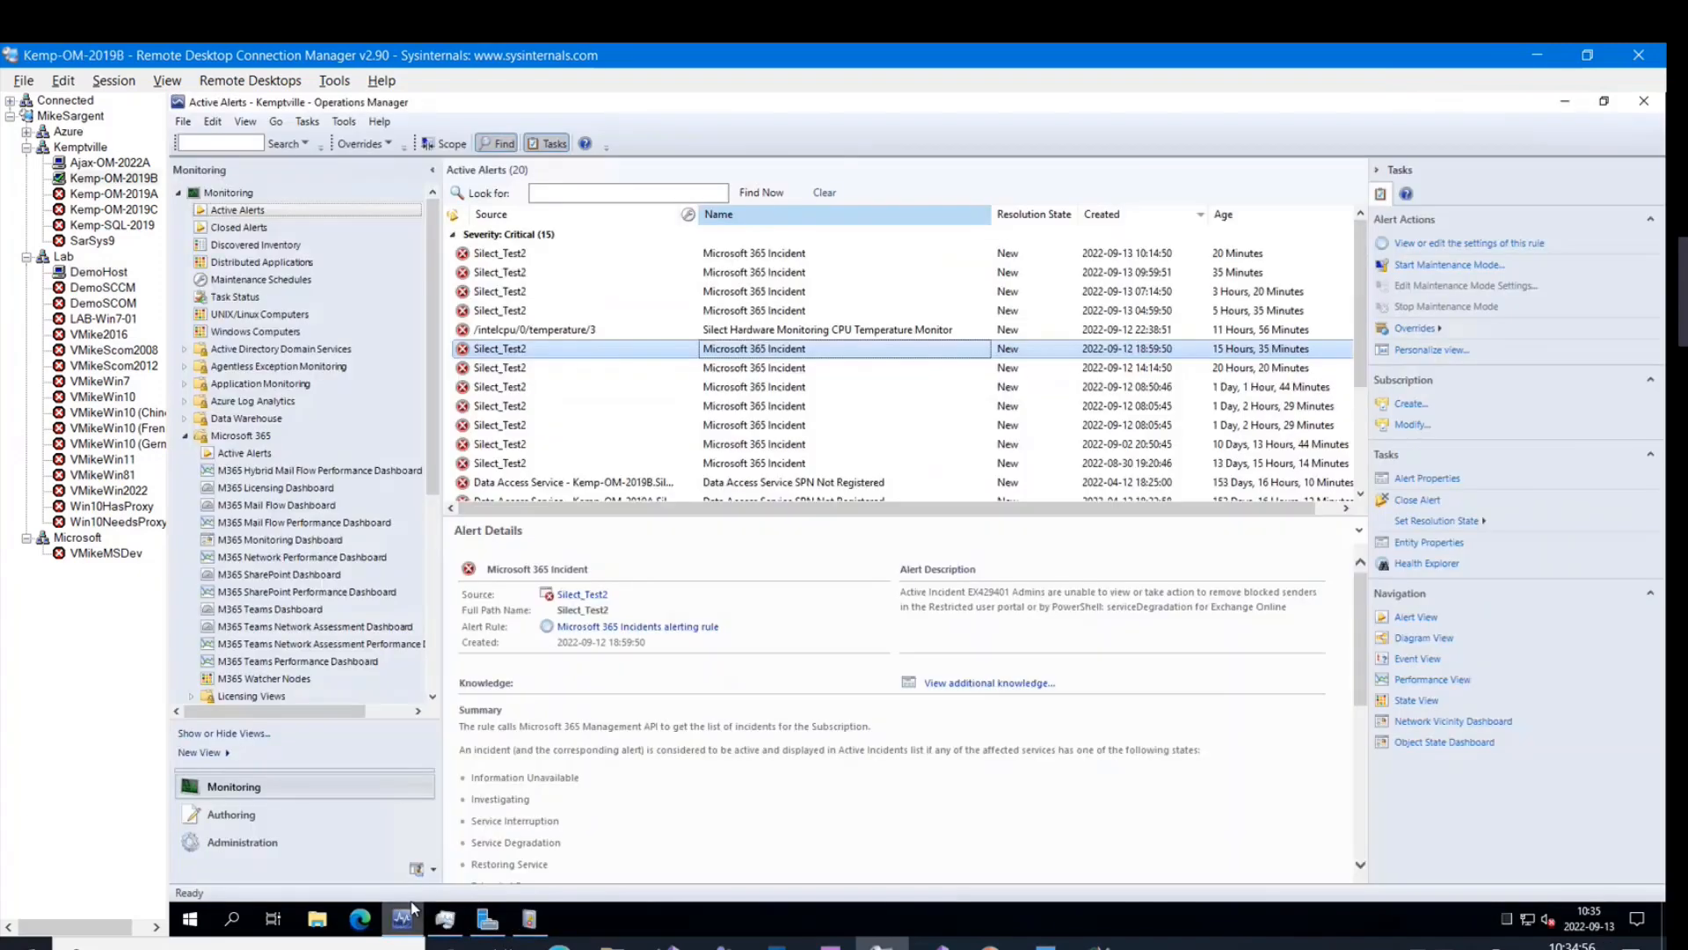
left_click(401, 919)
left_click(233, 246)
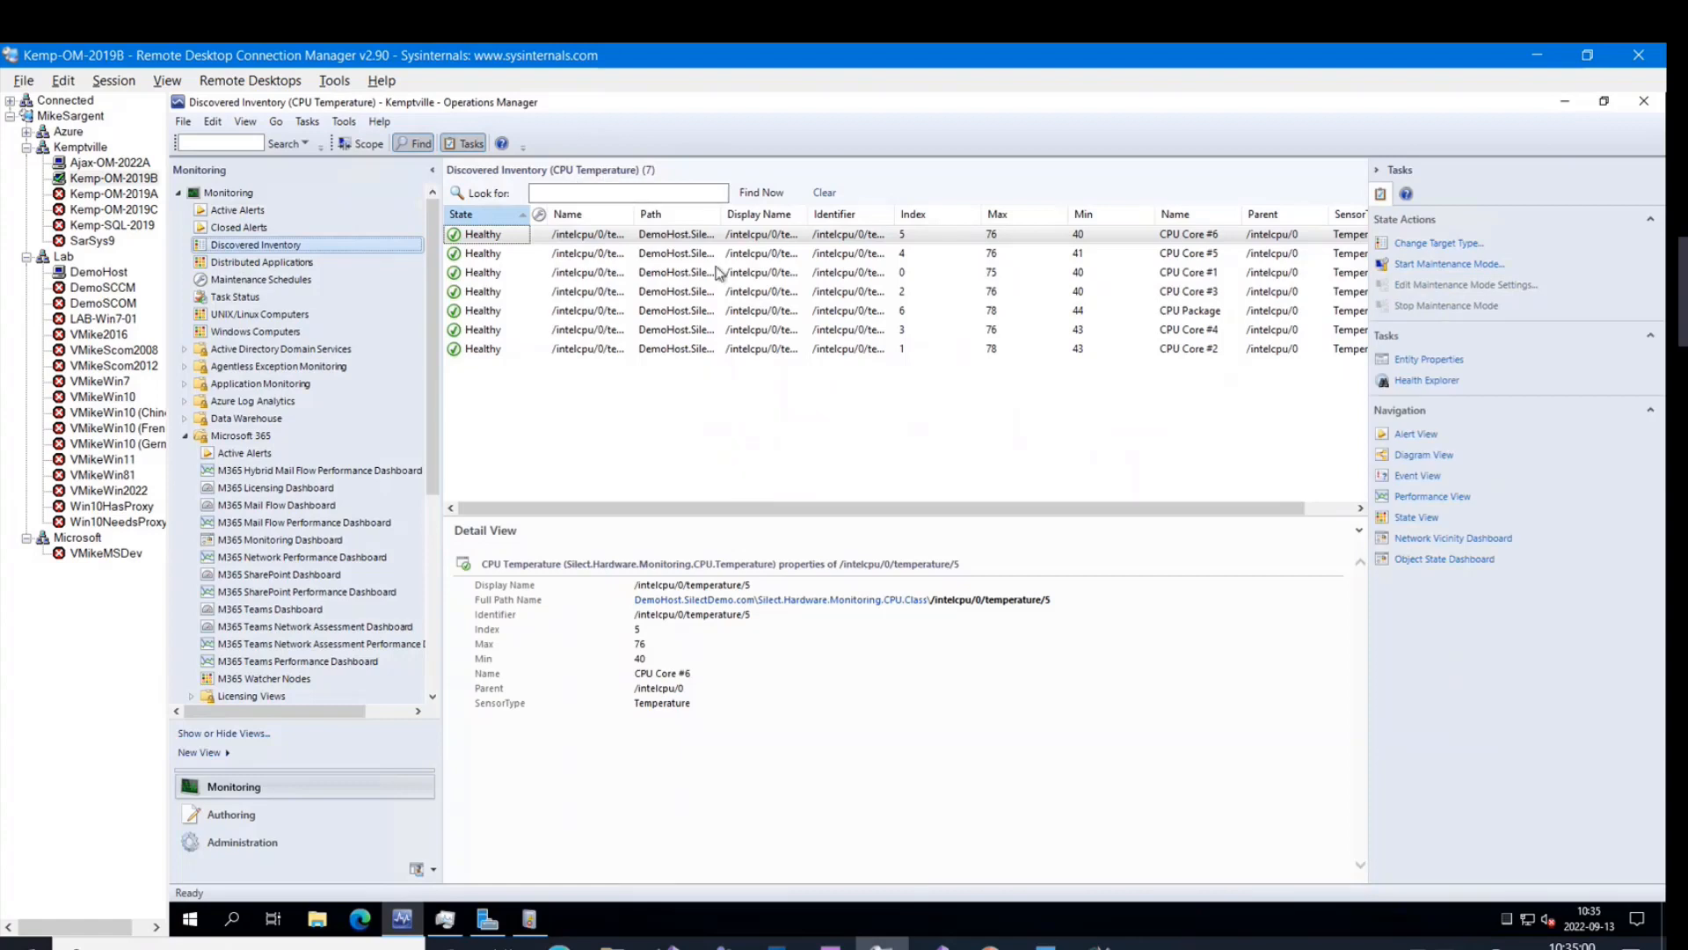
left_click_drag(635, 215, 744, 218)
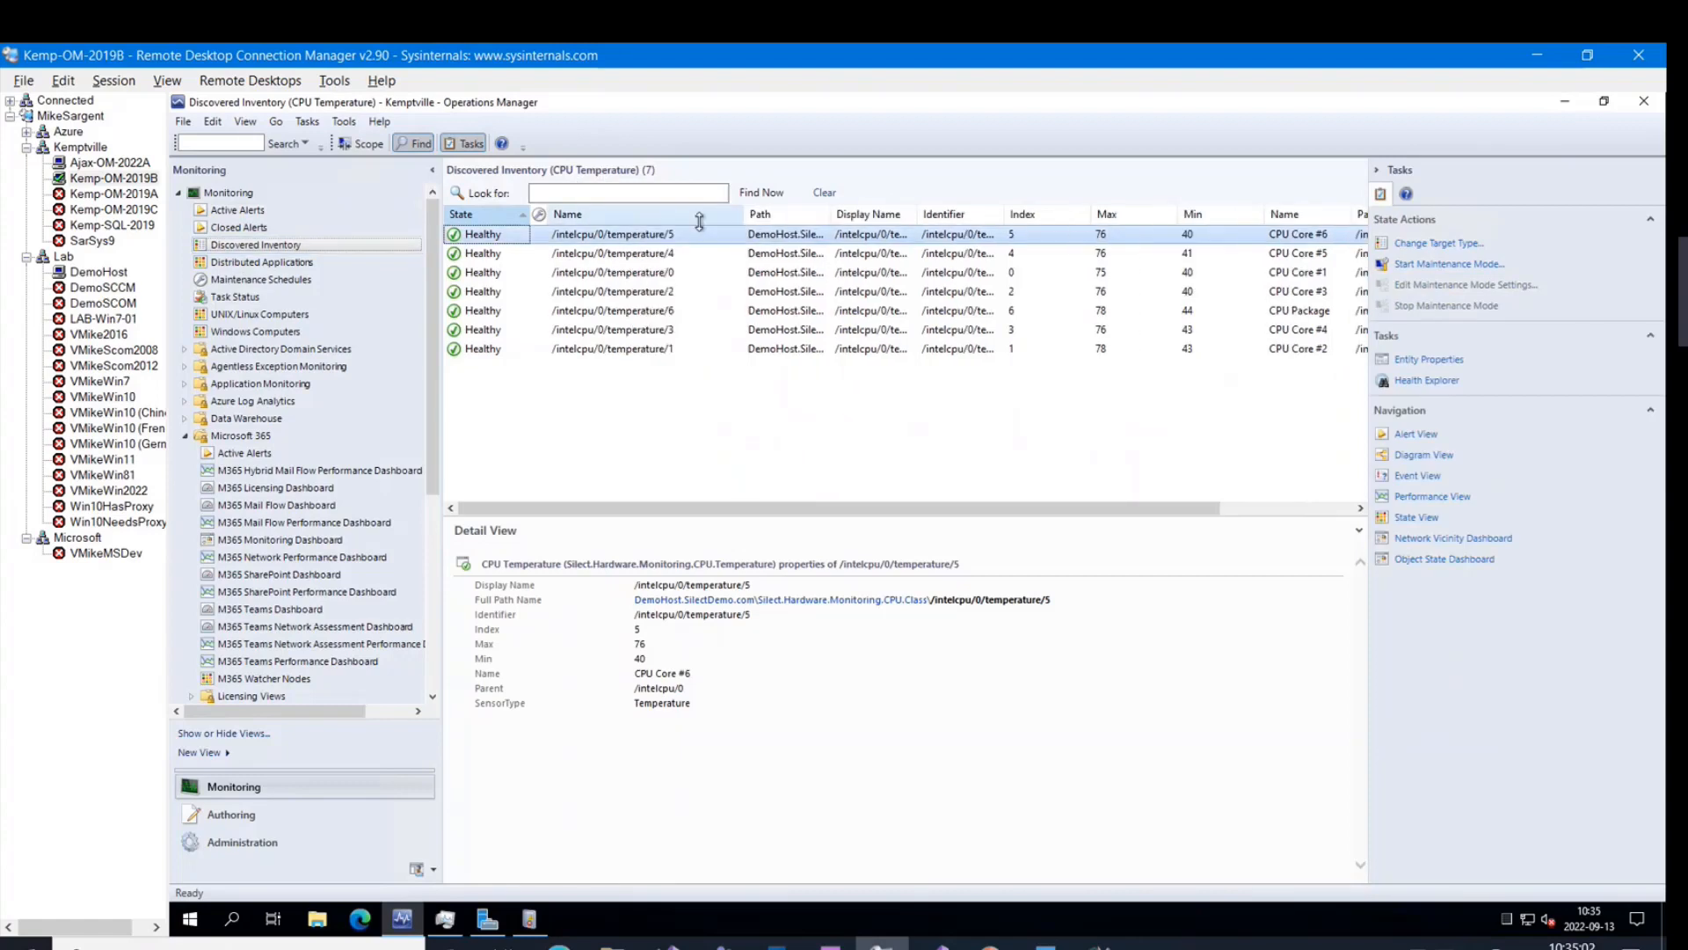
left_click(626, 220)
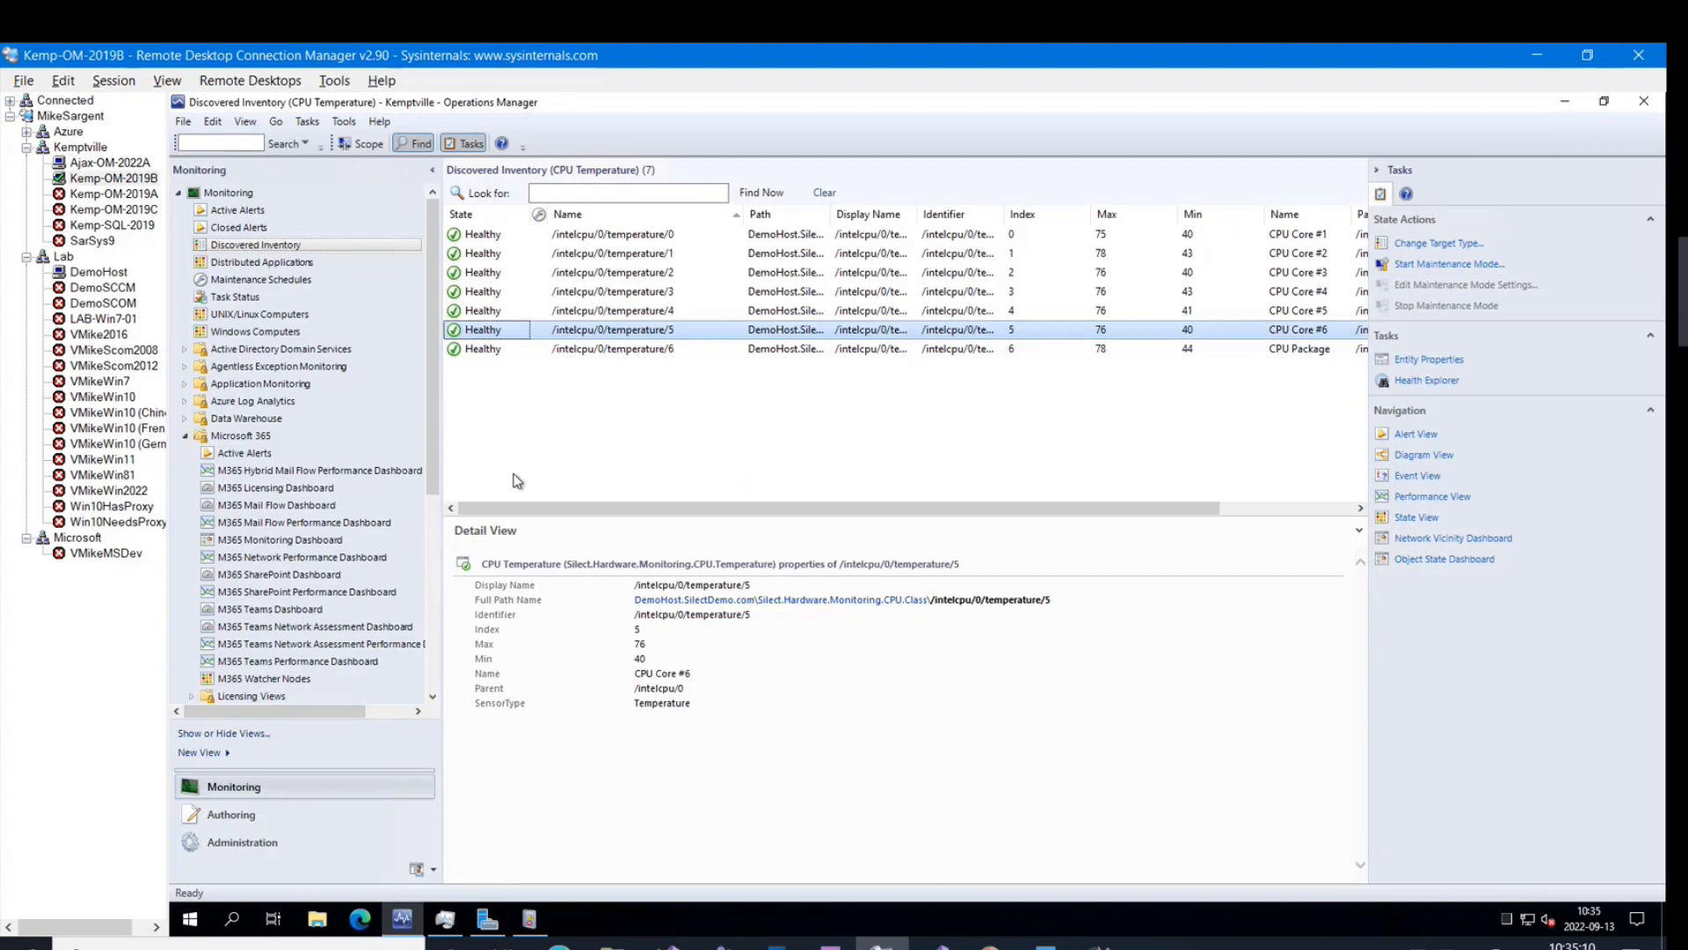
Examine the active CPU Temperature Monitor alert for /intelcpu/0/temperature/3, and switch back to Silect MP Studio.
left_click(230, 211)
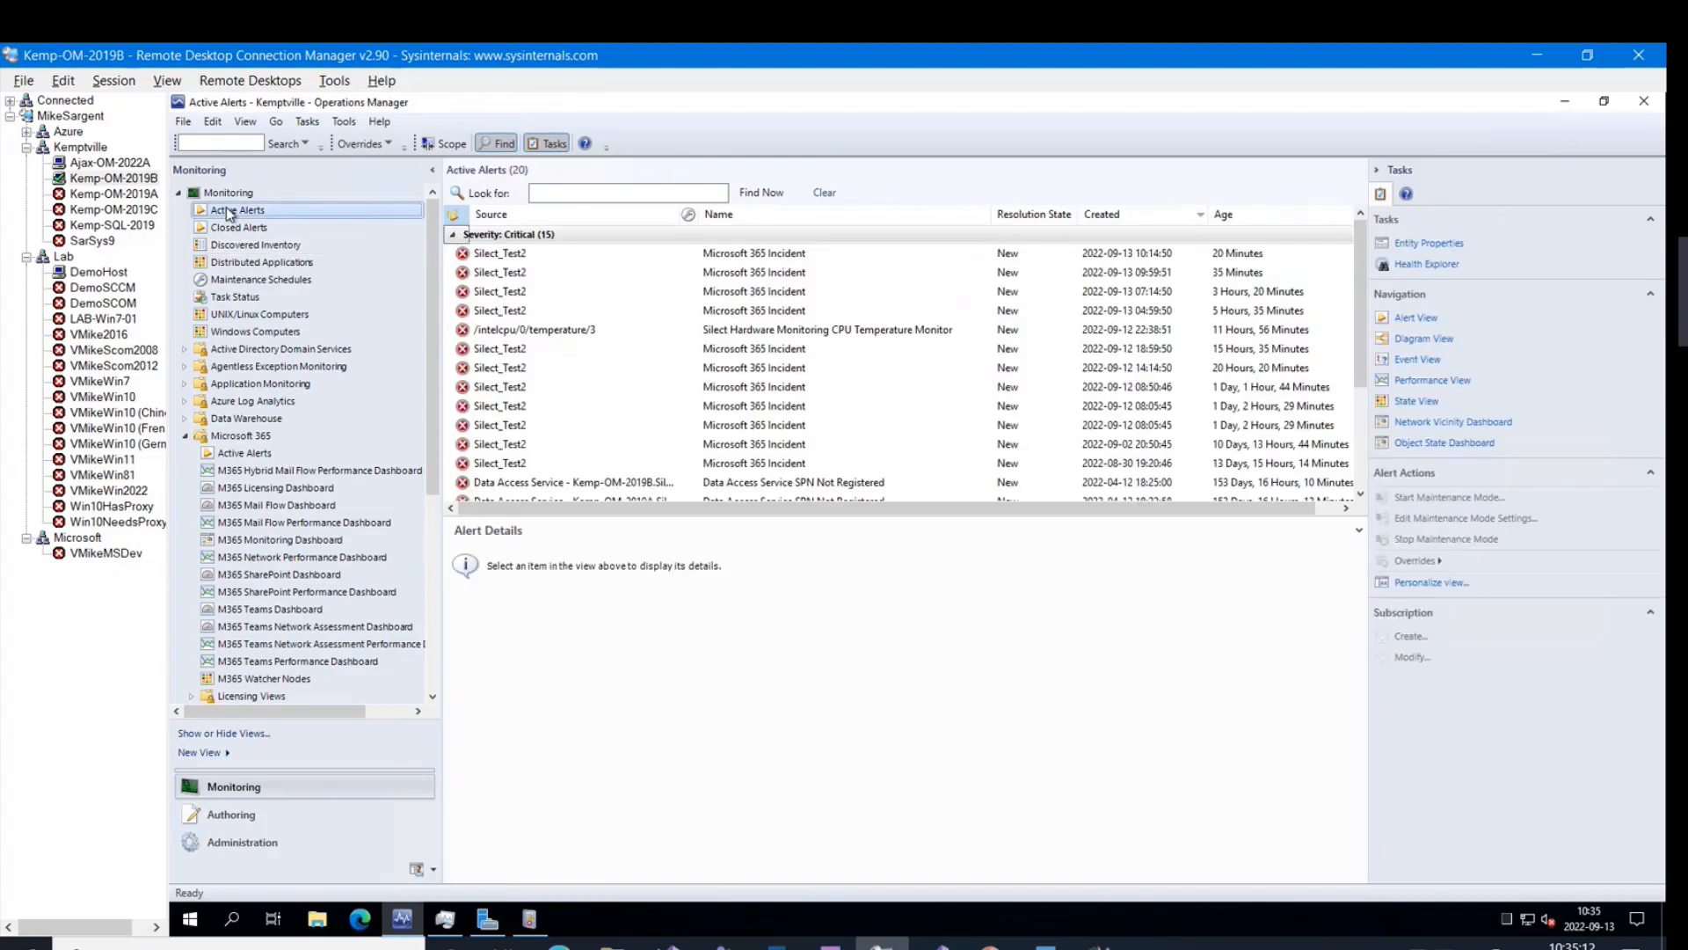
left_click(568, 331)
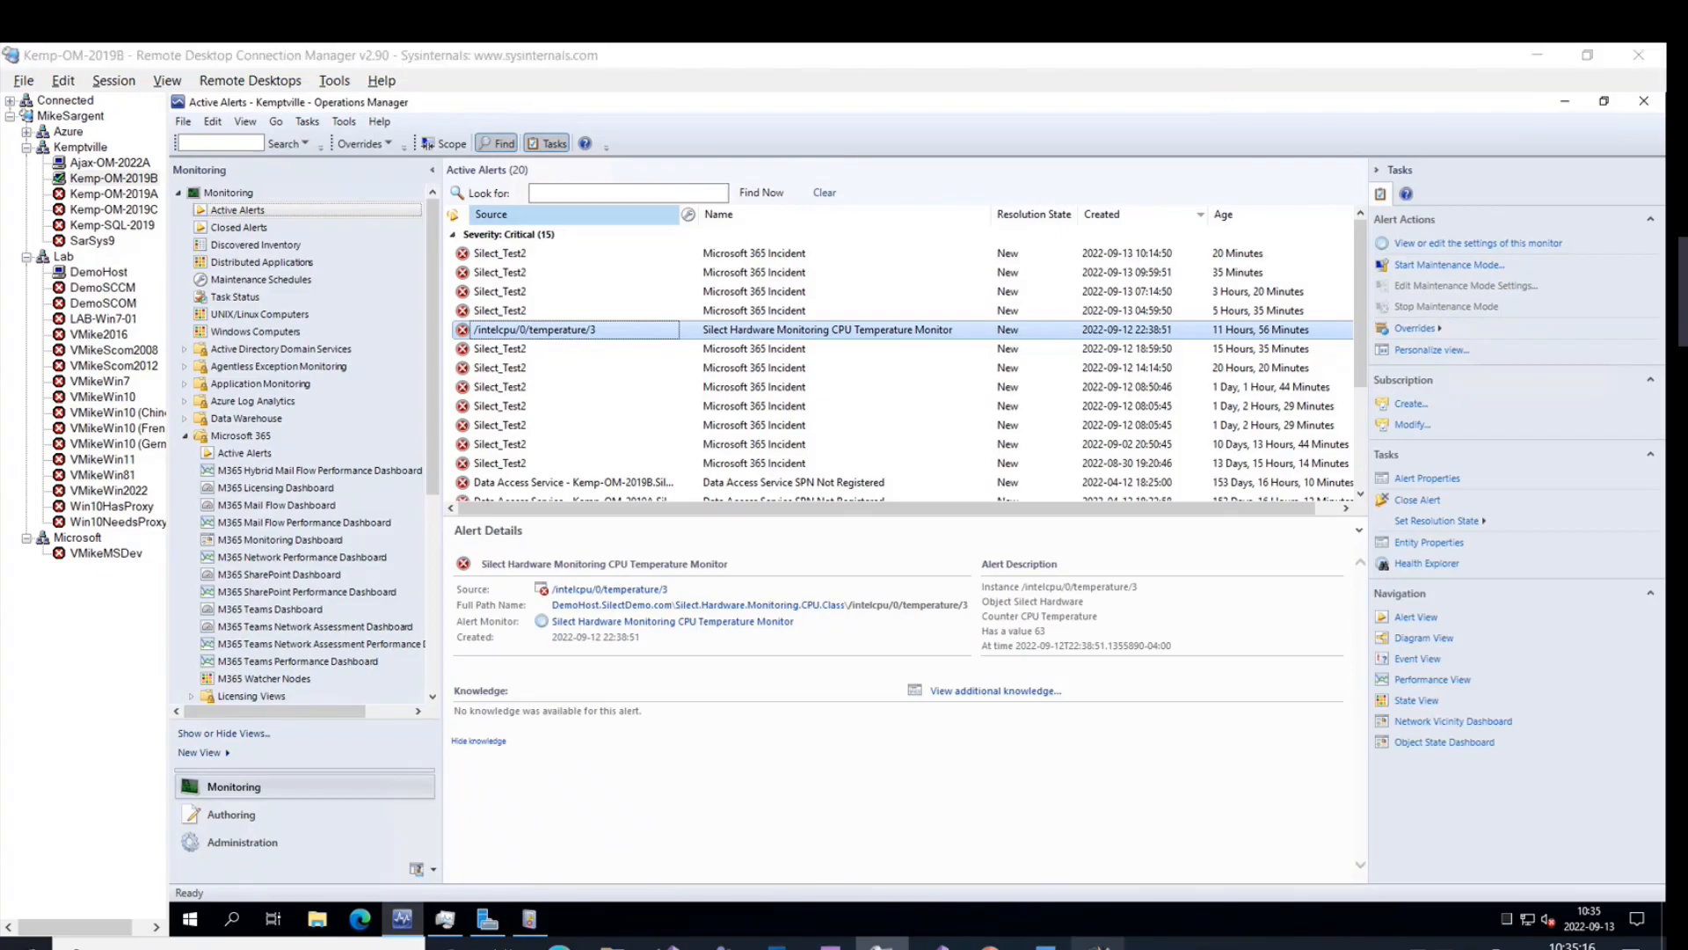
left_click(1100, 945)
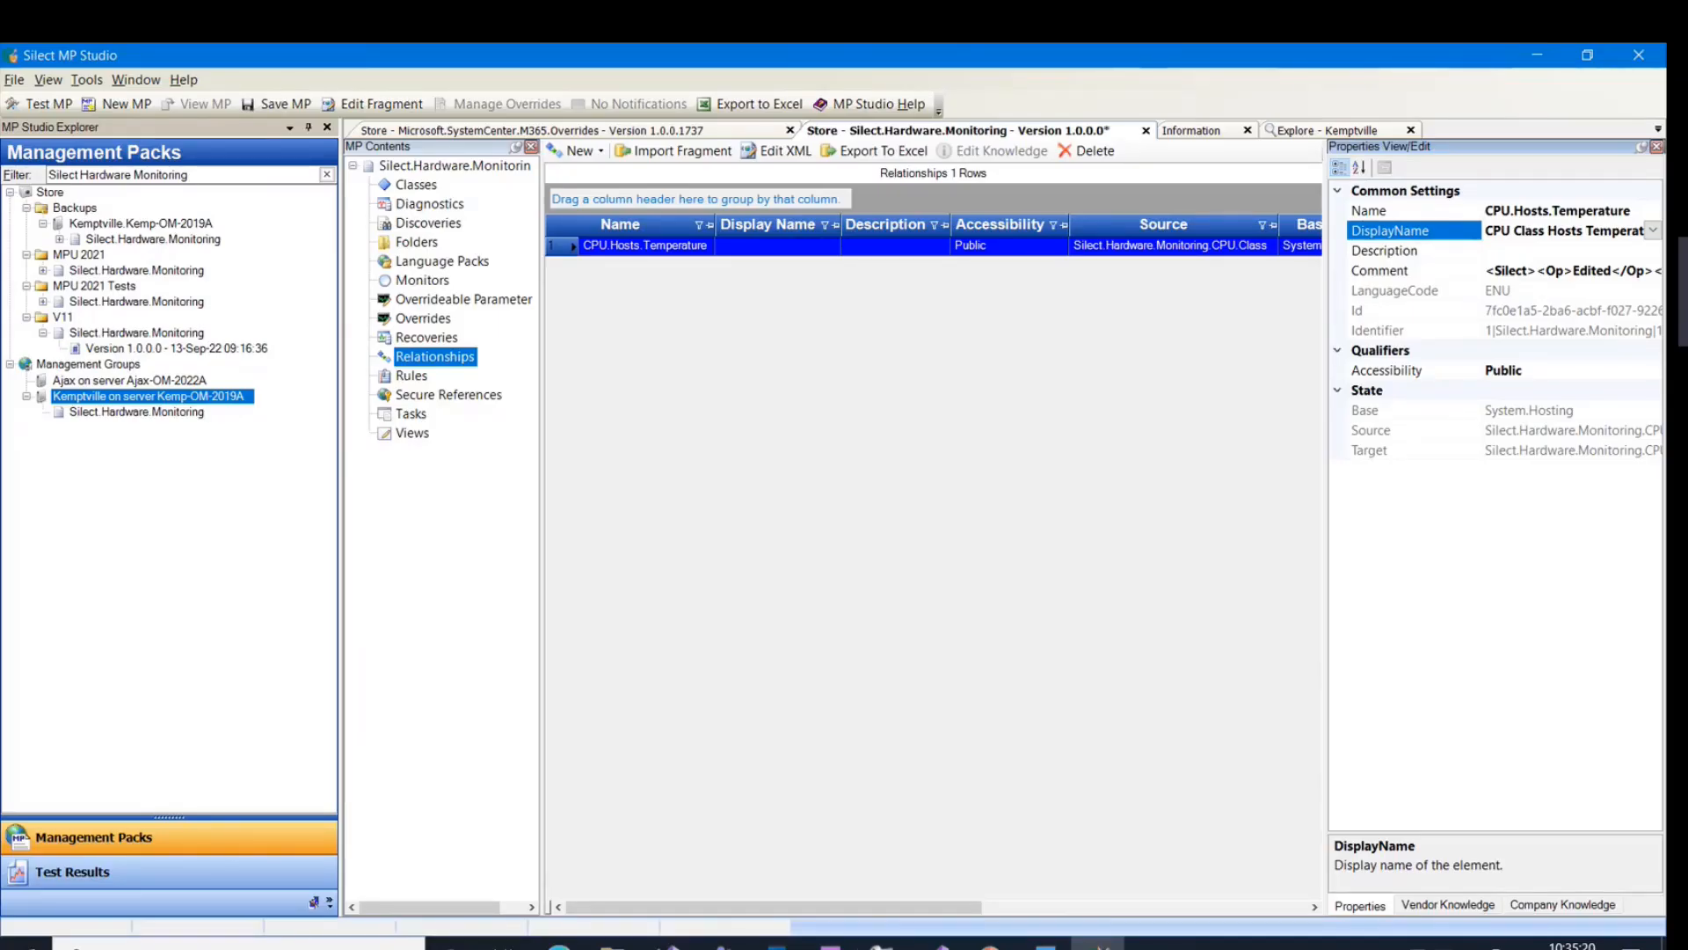
Start a new Windows WMI performance monitor using data from SARSYS11 and target it at Silect.Hardware.Monitoring.CPU.Temperature.
right_click(409, 281)
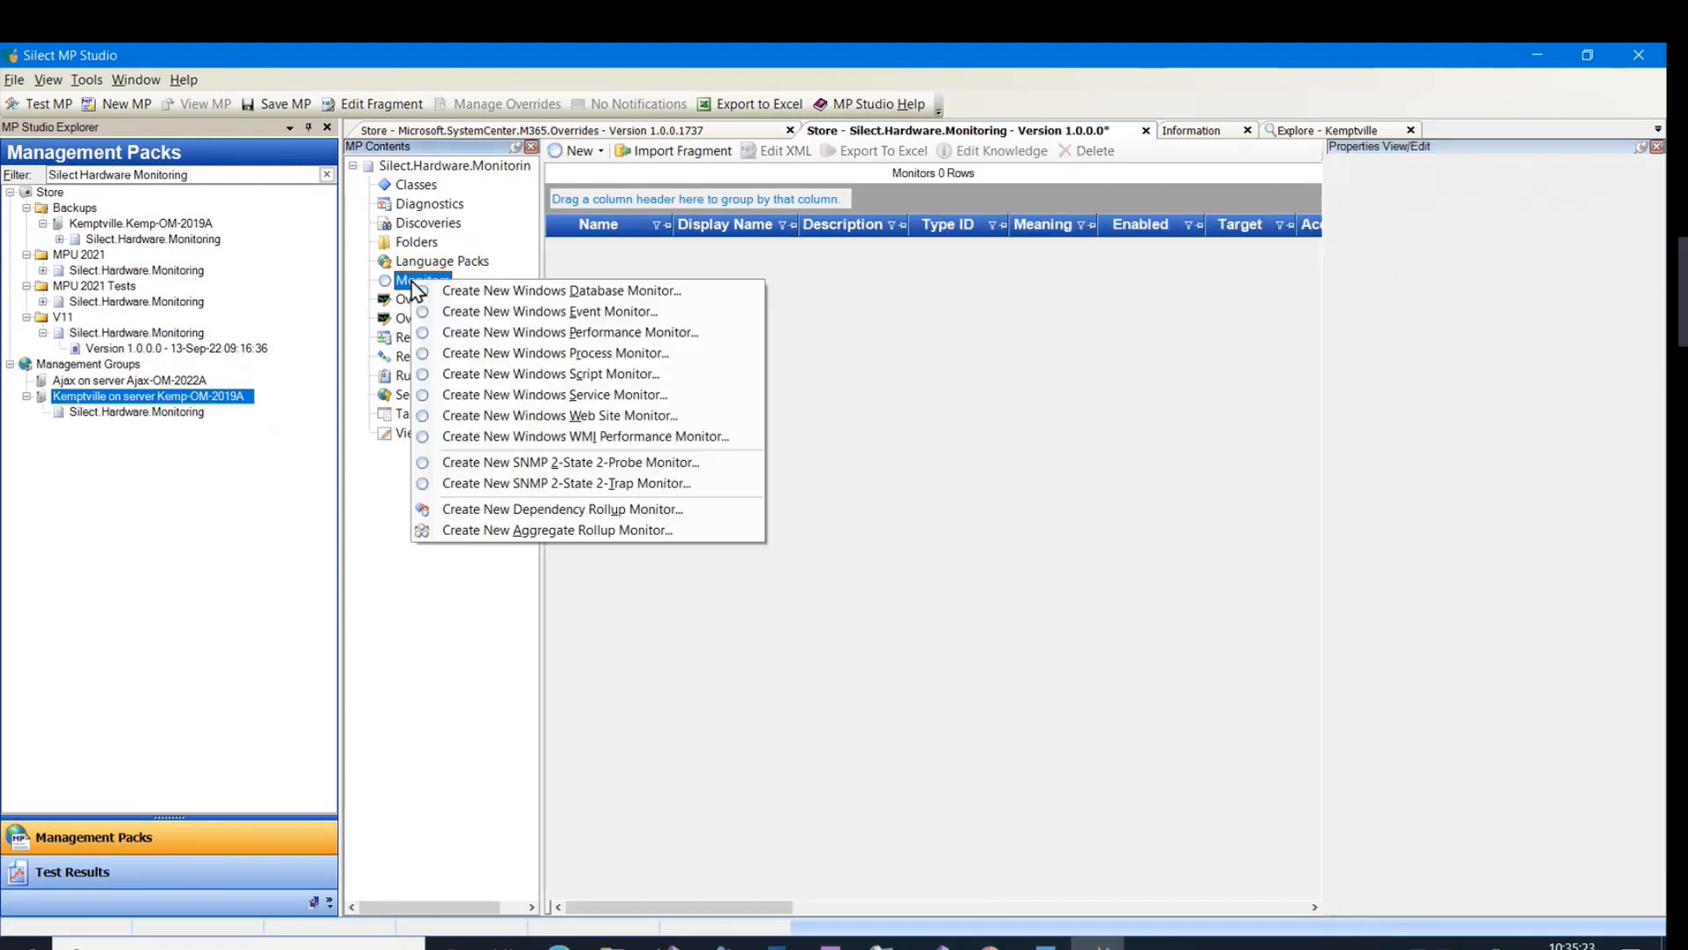
left_click(549, 437)
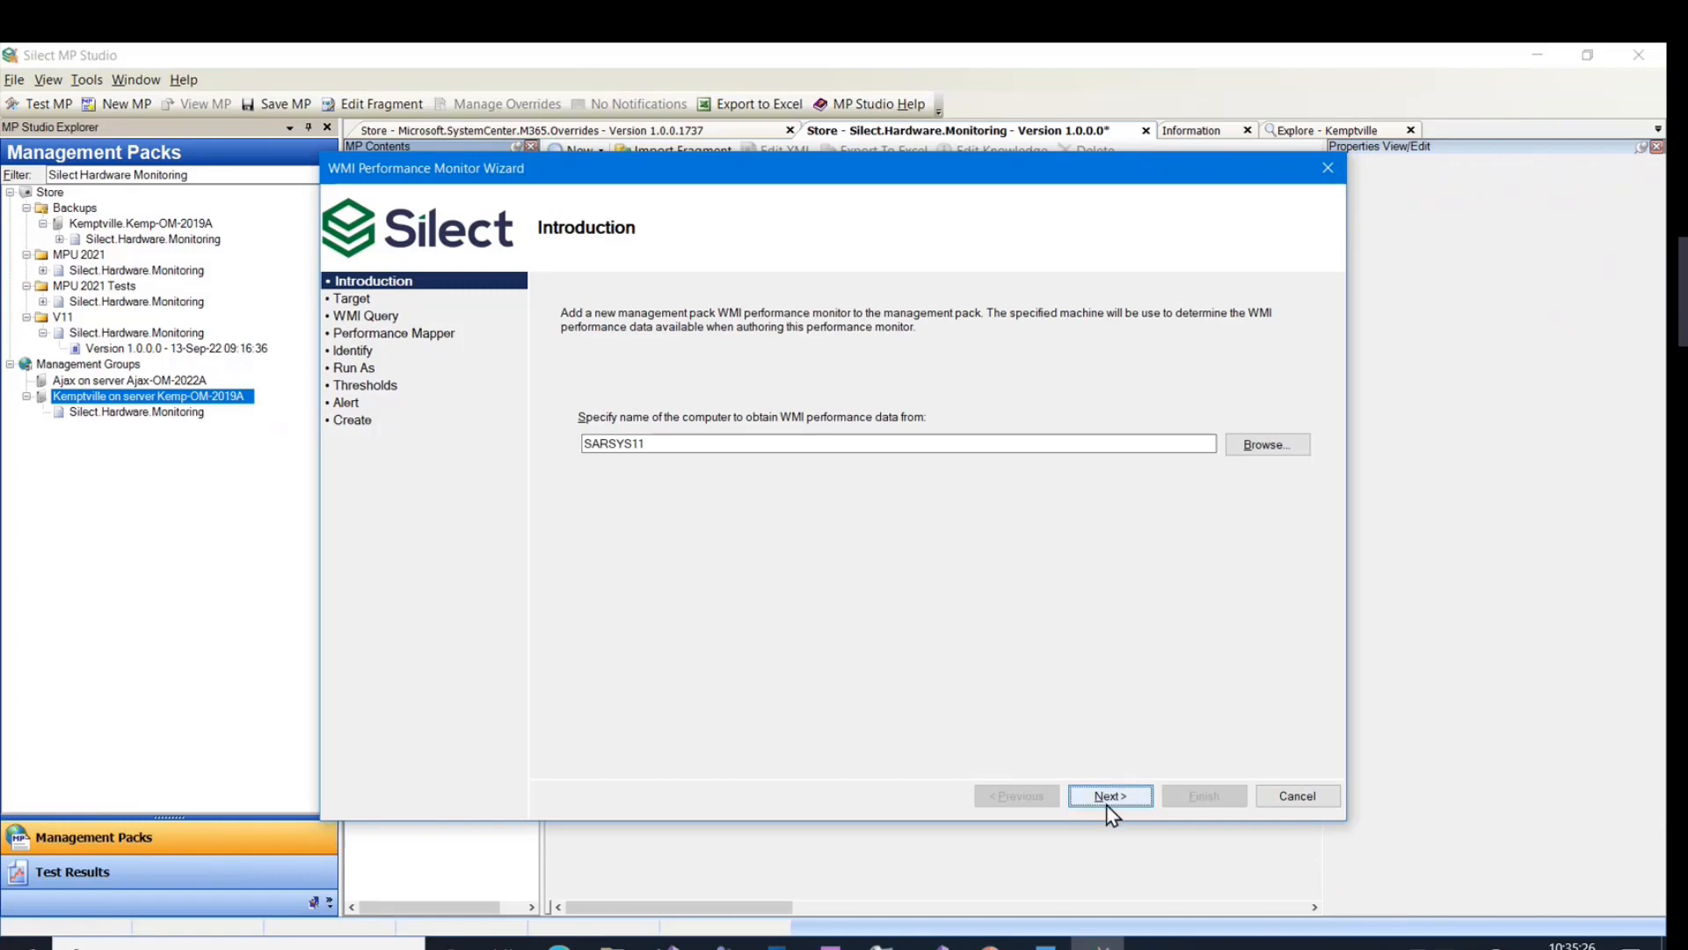
left_click(1109, 795)
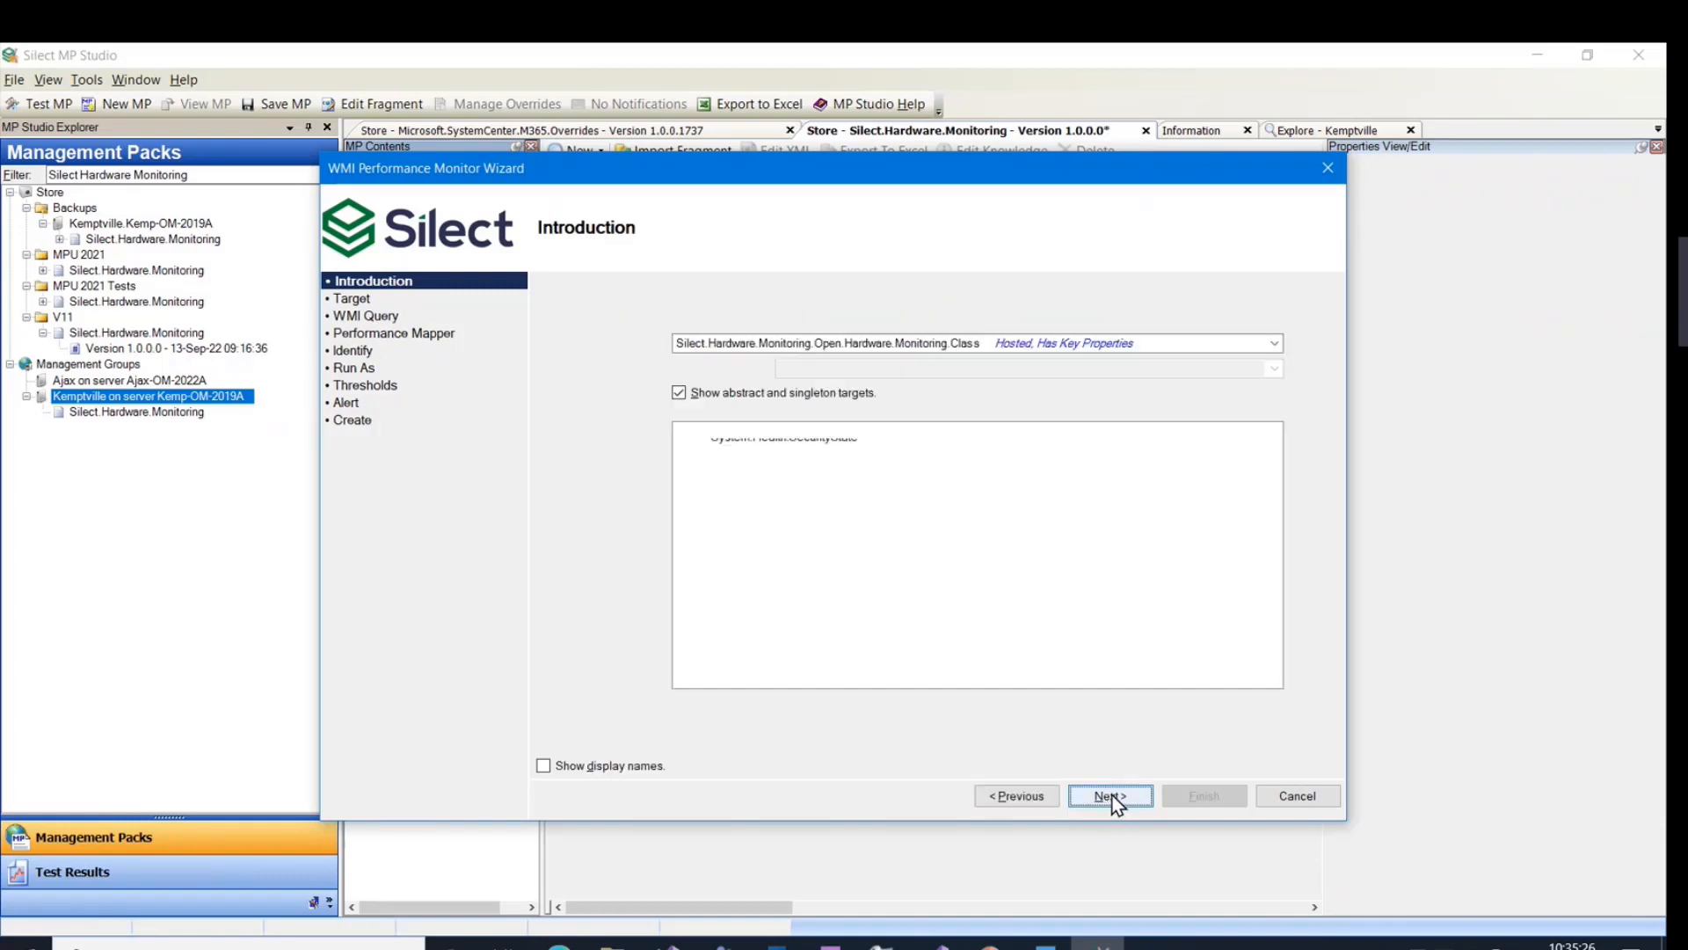
left_click(1275, 343)
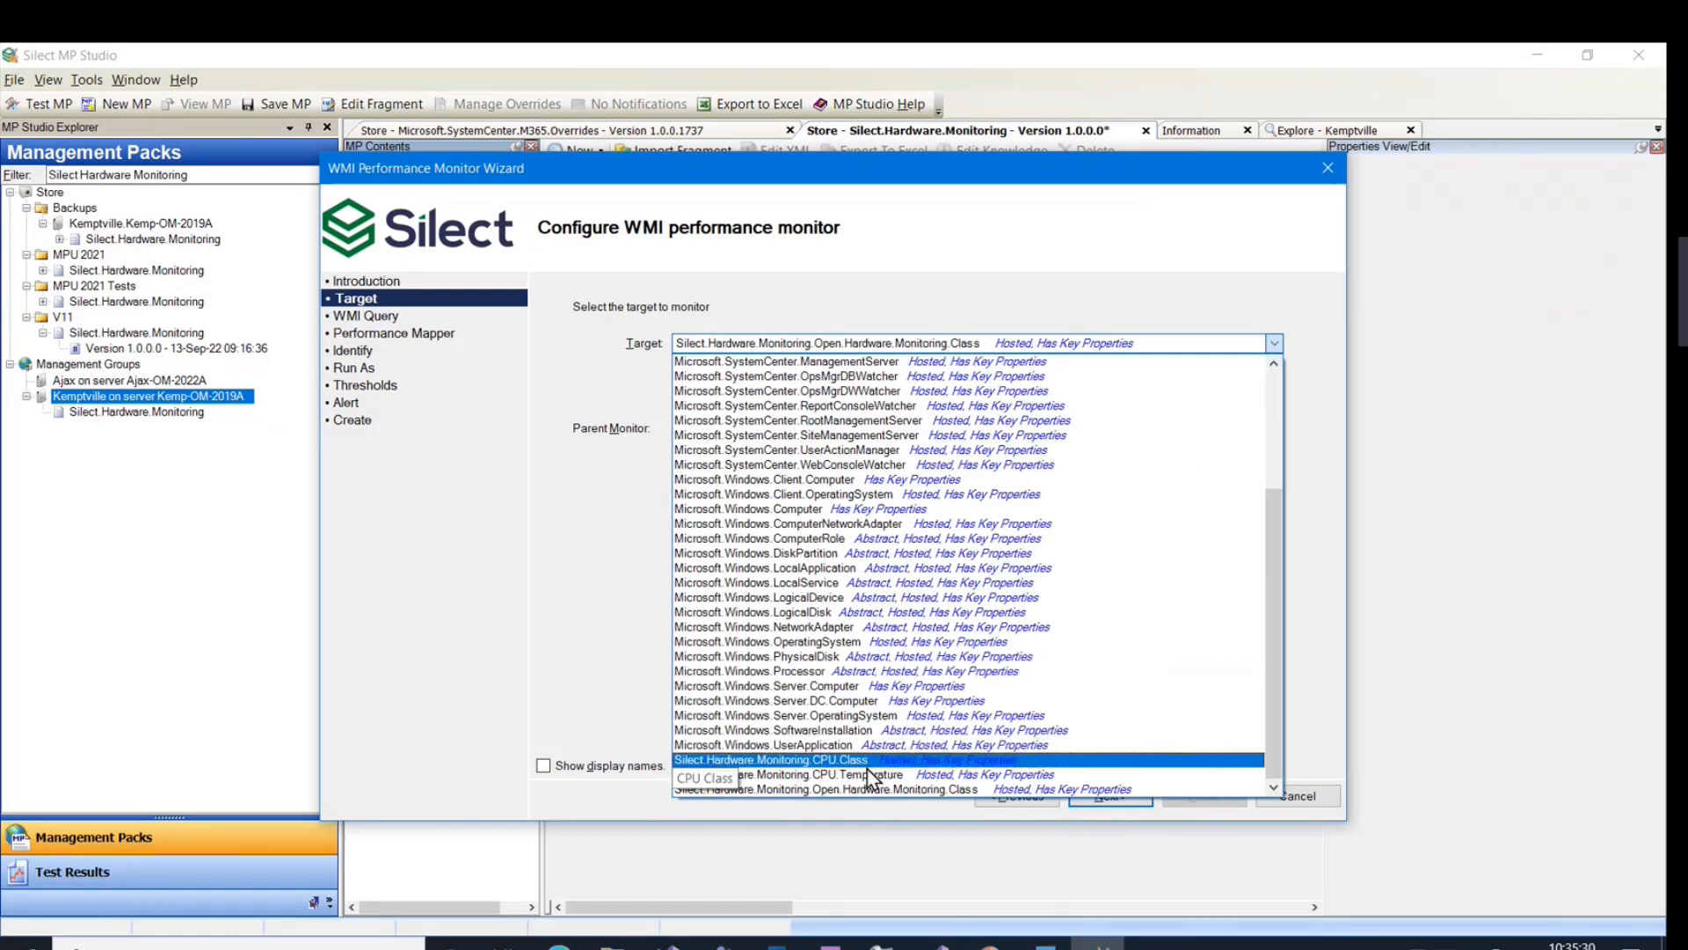
left_click(868, 773)
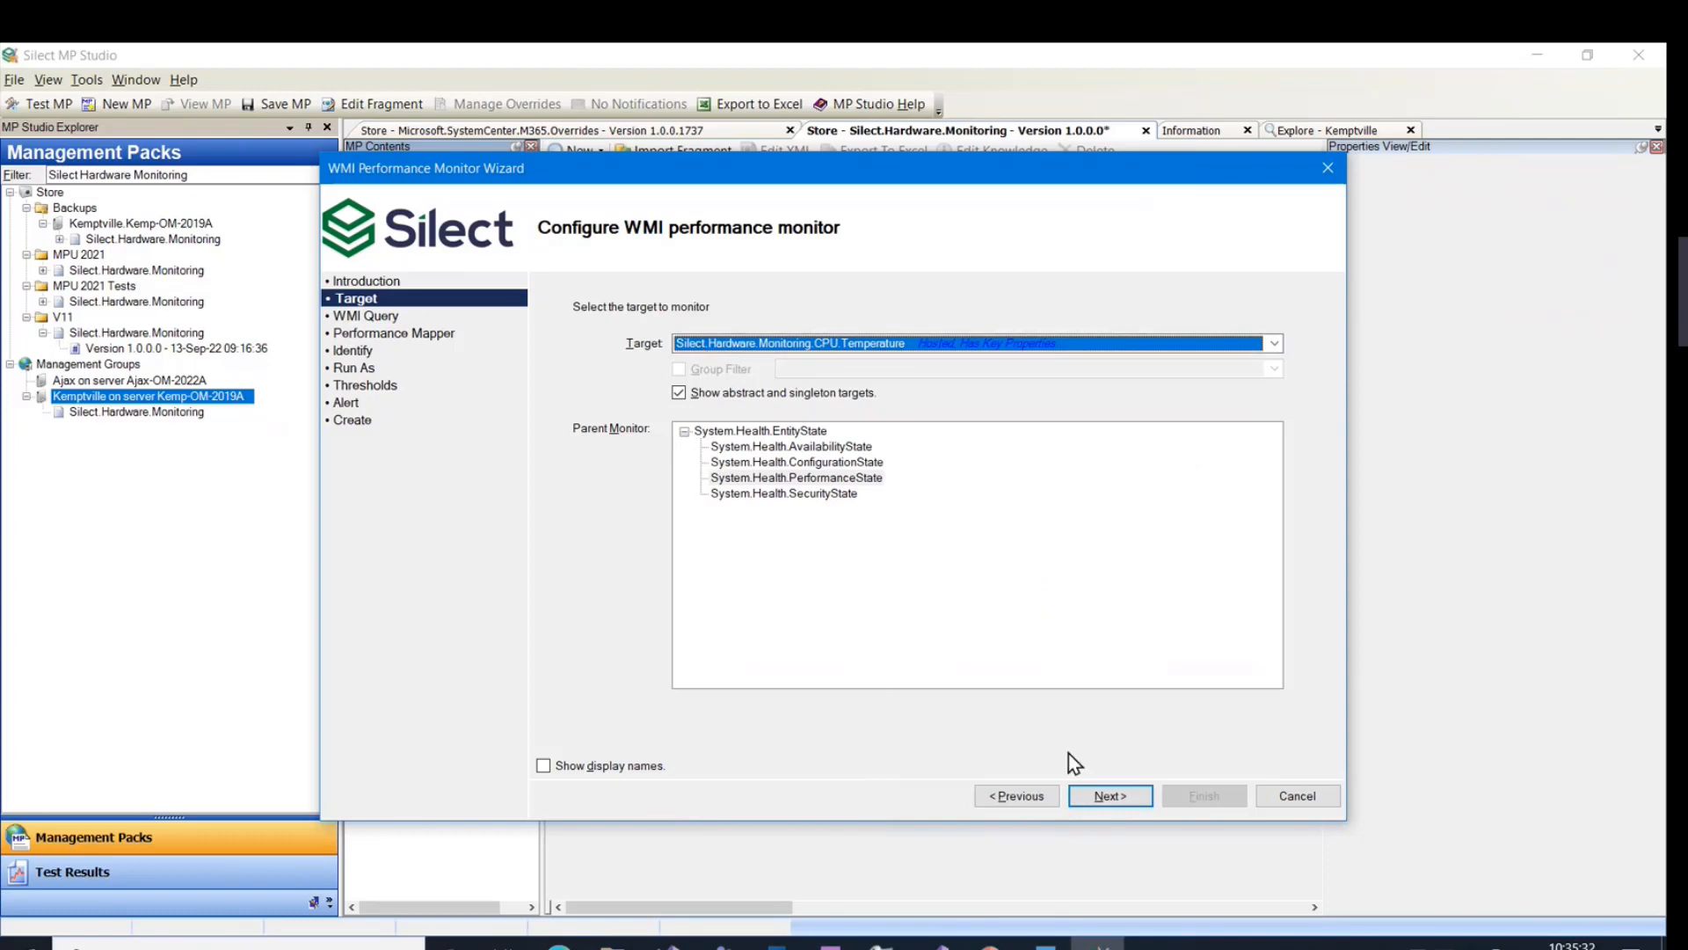
Browse for the monitor's WMI query in the OpenHardwareMonitor namespace and select the Sensor class record for /intelcpu/0/temperature/3.
left_click(1095, 797)
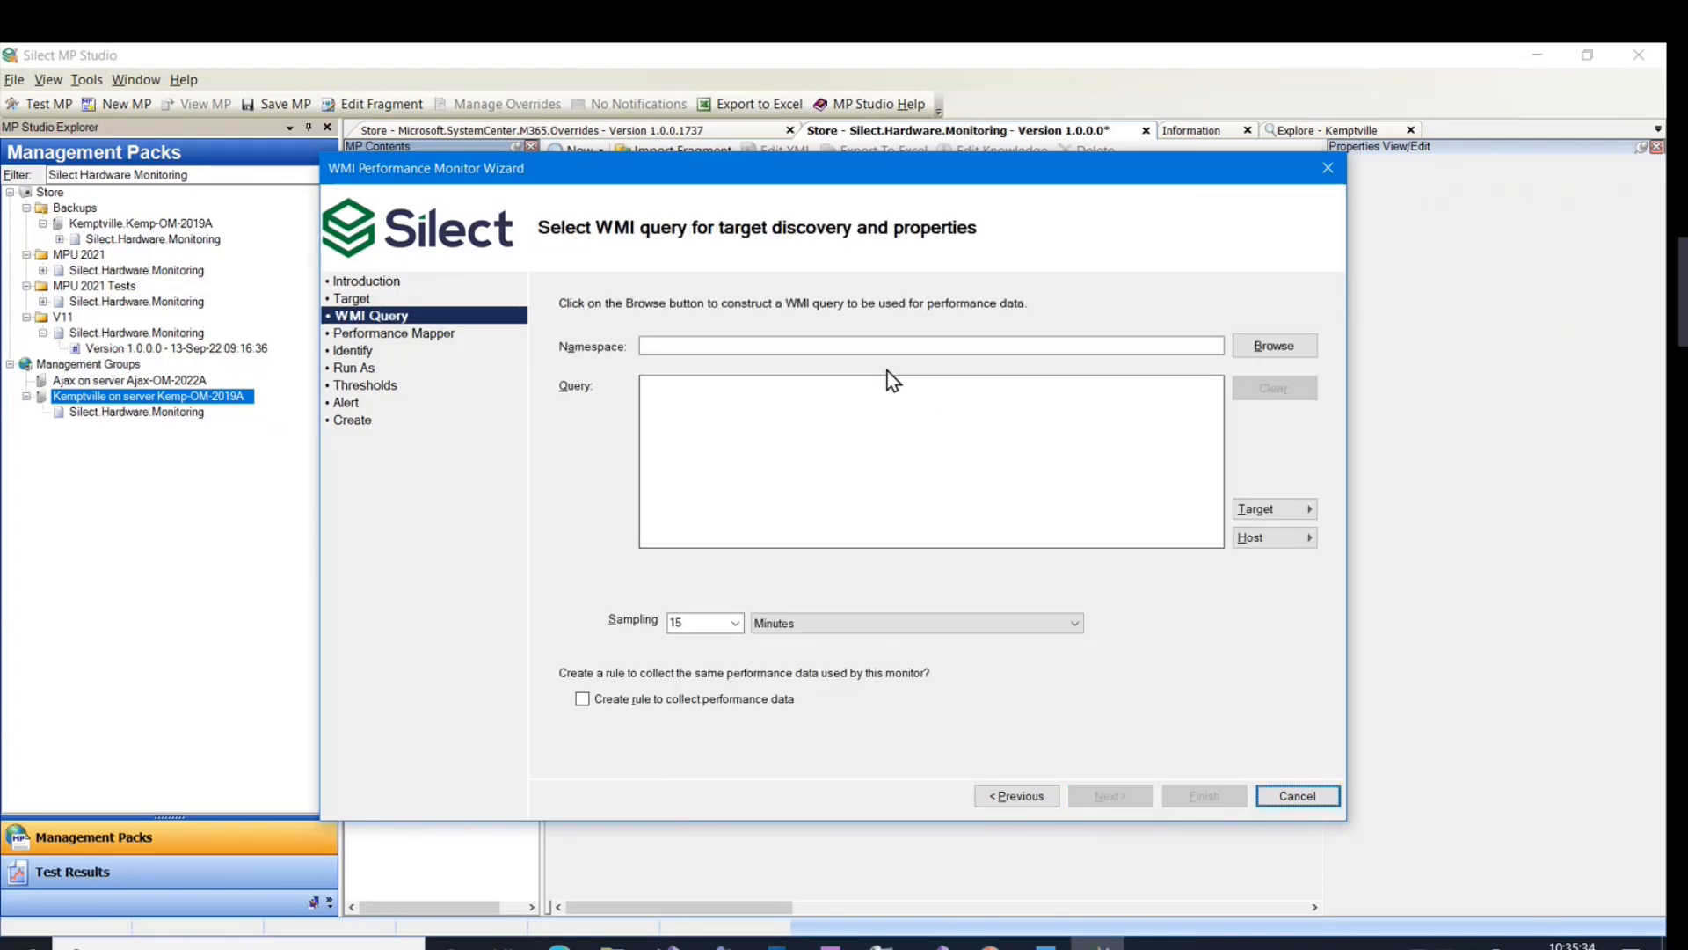
left_click(1288, 345)
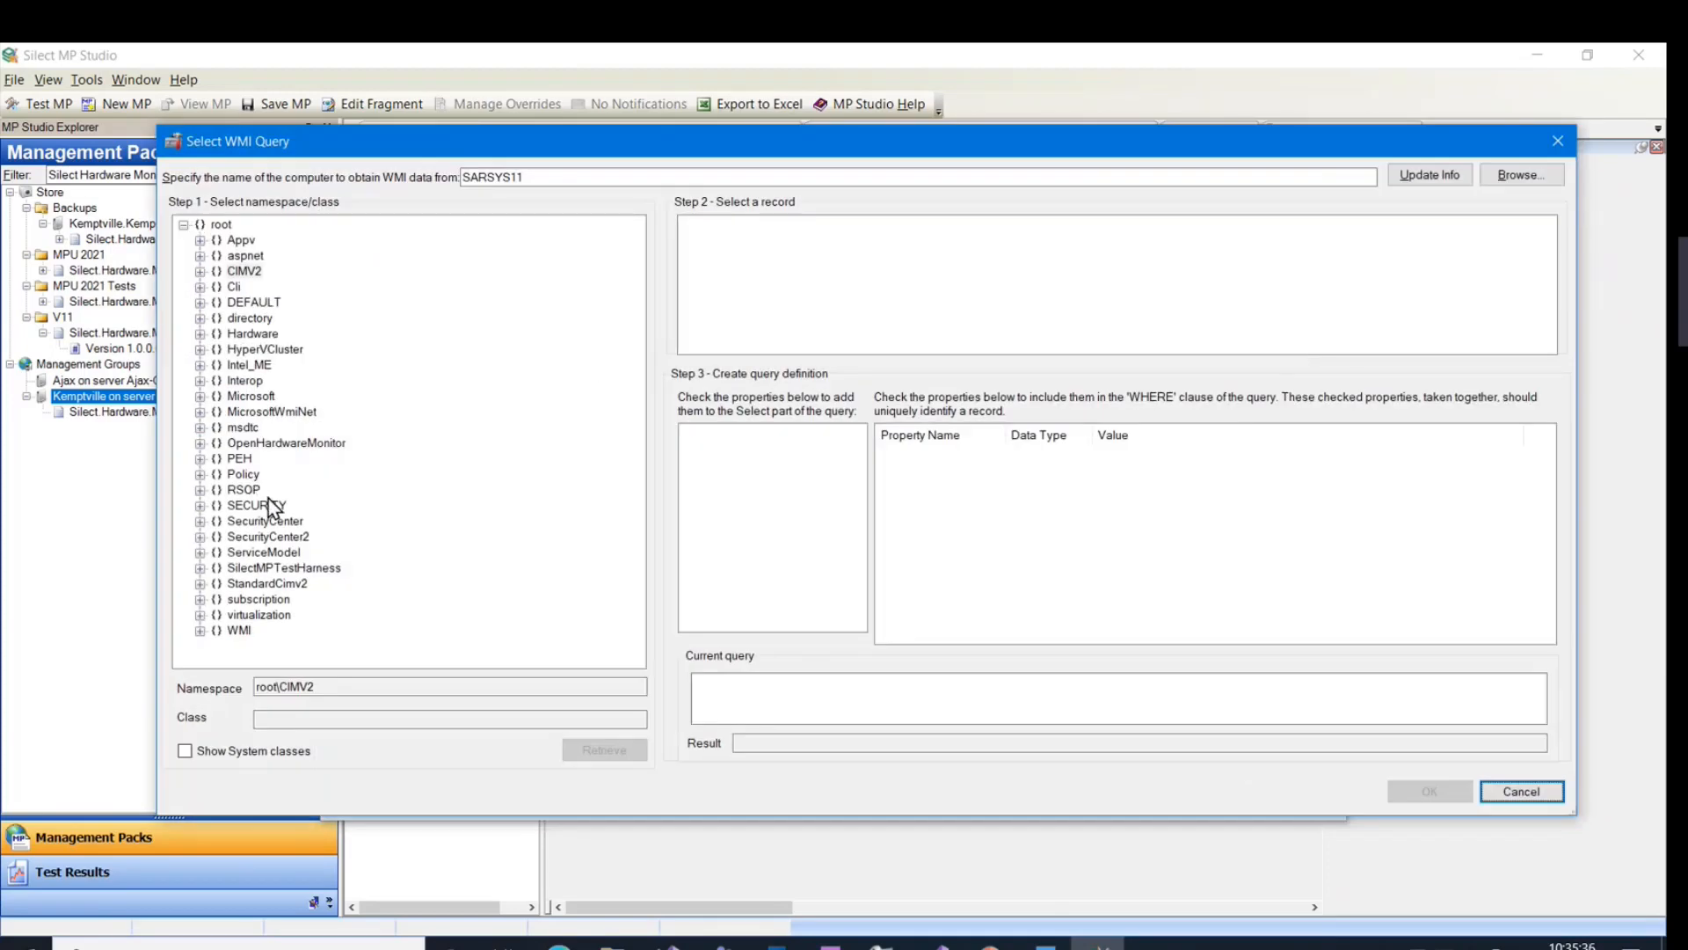
left_click(197, 443)
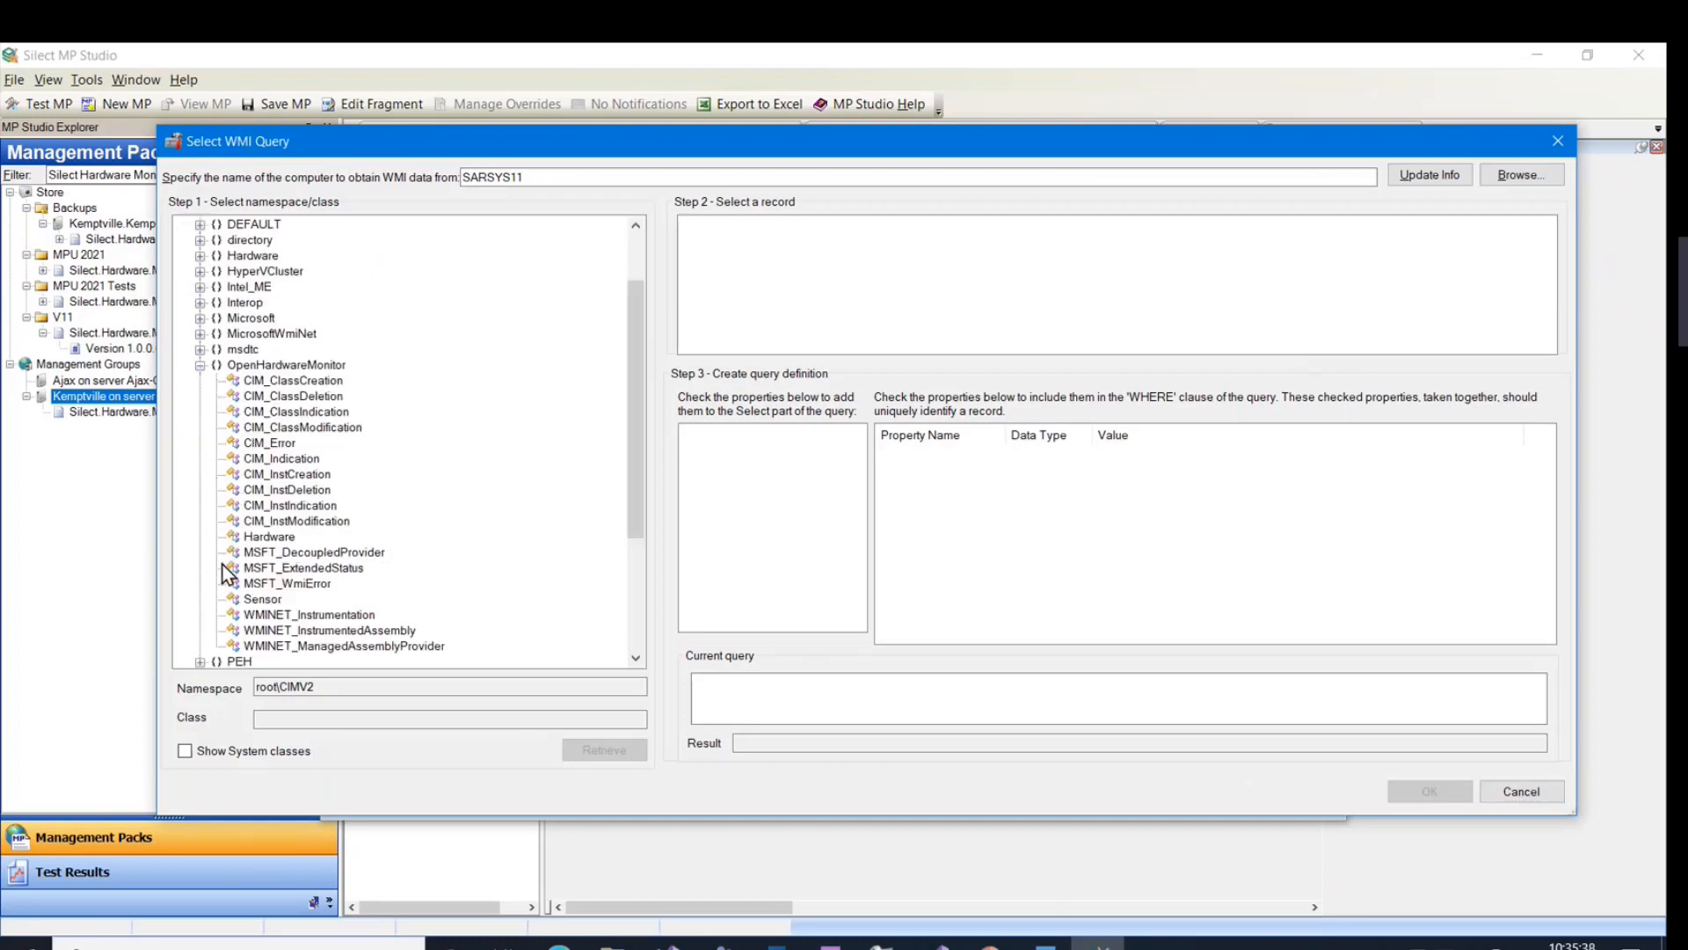
left_click(233, 601)
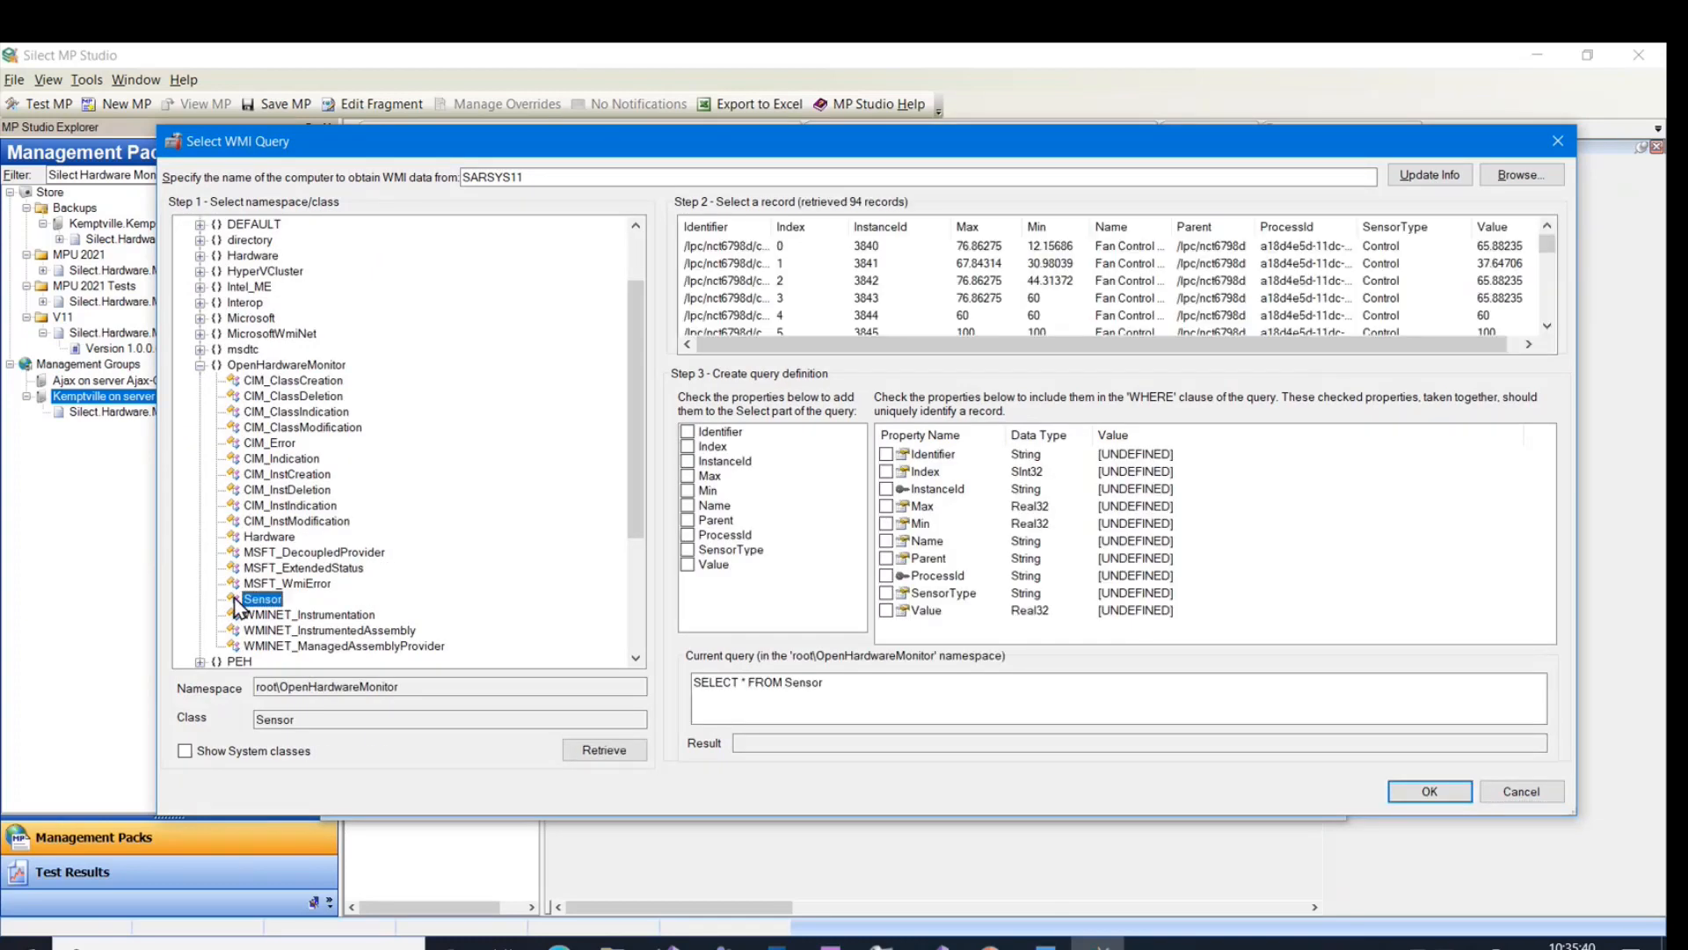
scroll(1143, 246, "down", 5)
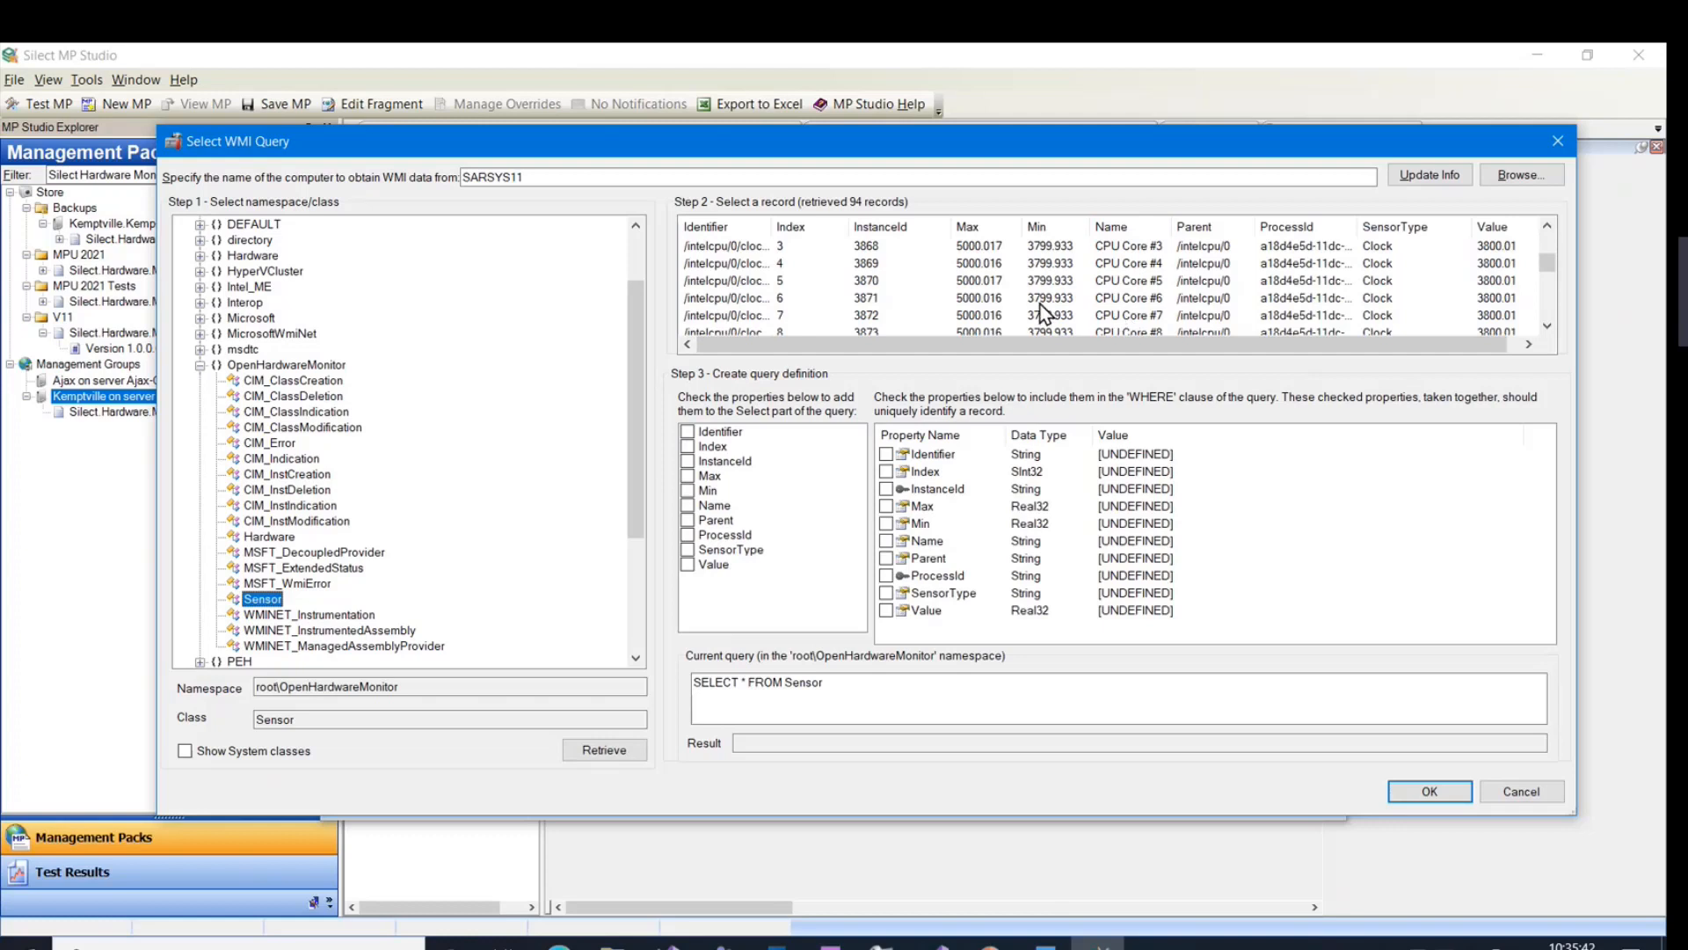
left_click(777, 264)
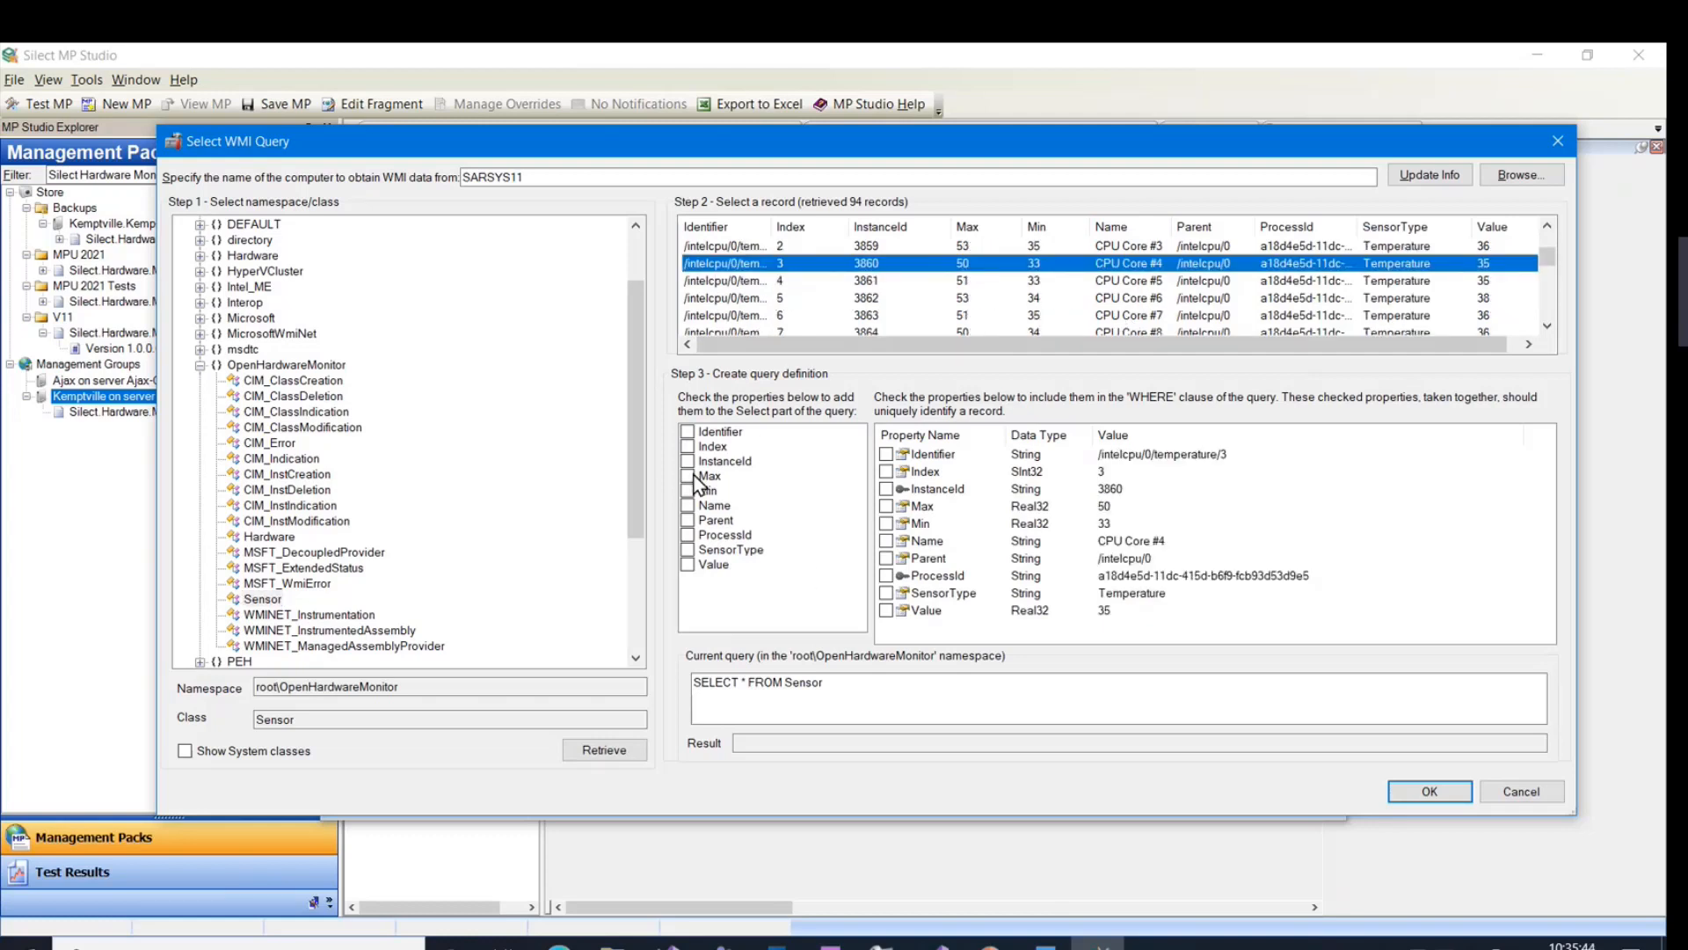
Build the query to select Value from Sensor where Identifier equals '/intelcpu/0/temperature/3', and accept it.
left_click(688, 565)
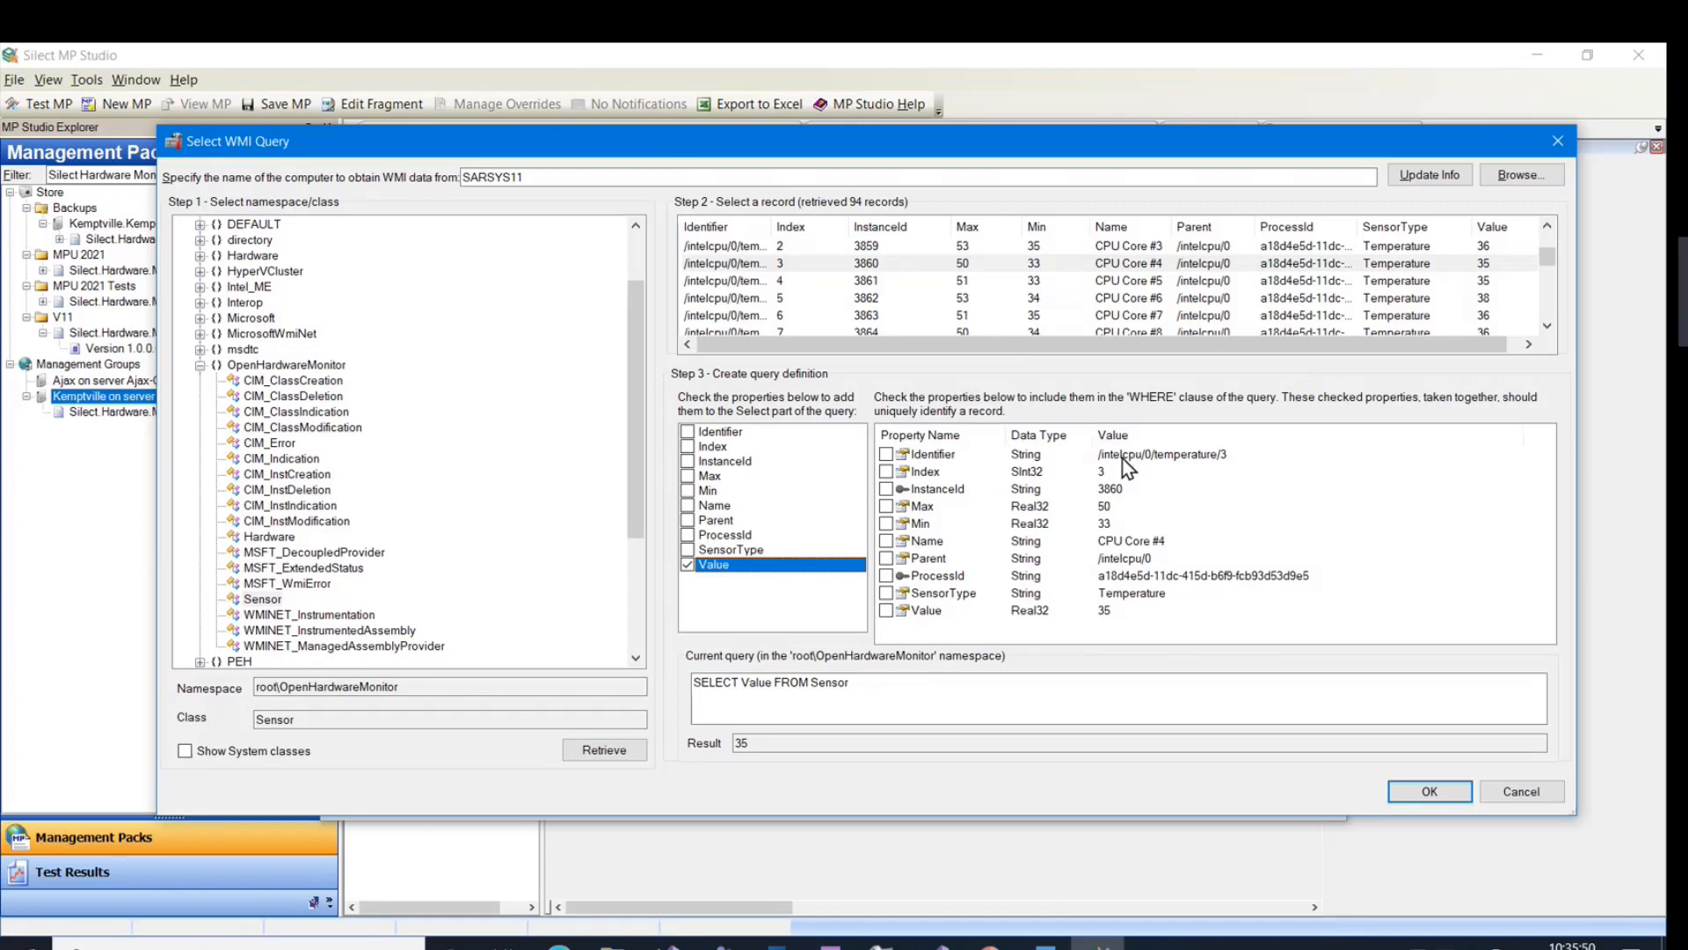
left_click(885, 454)
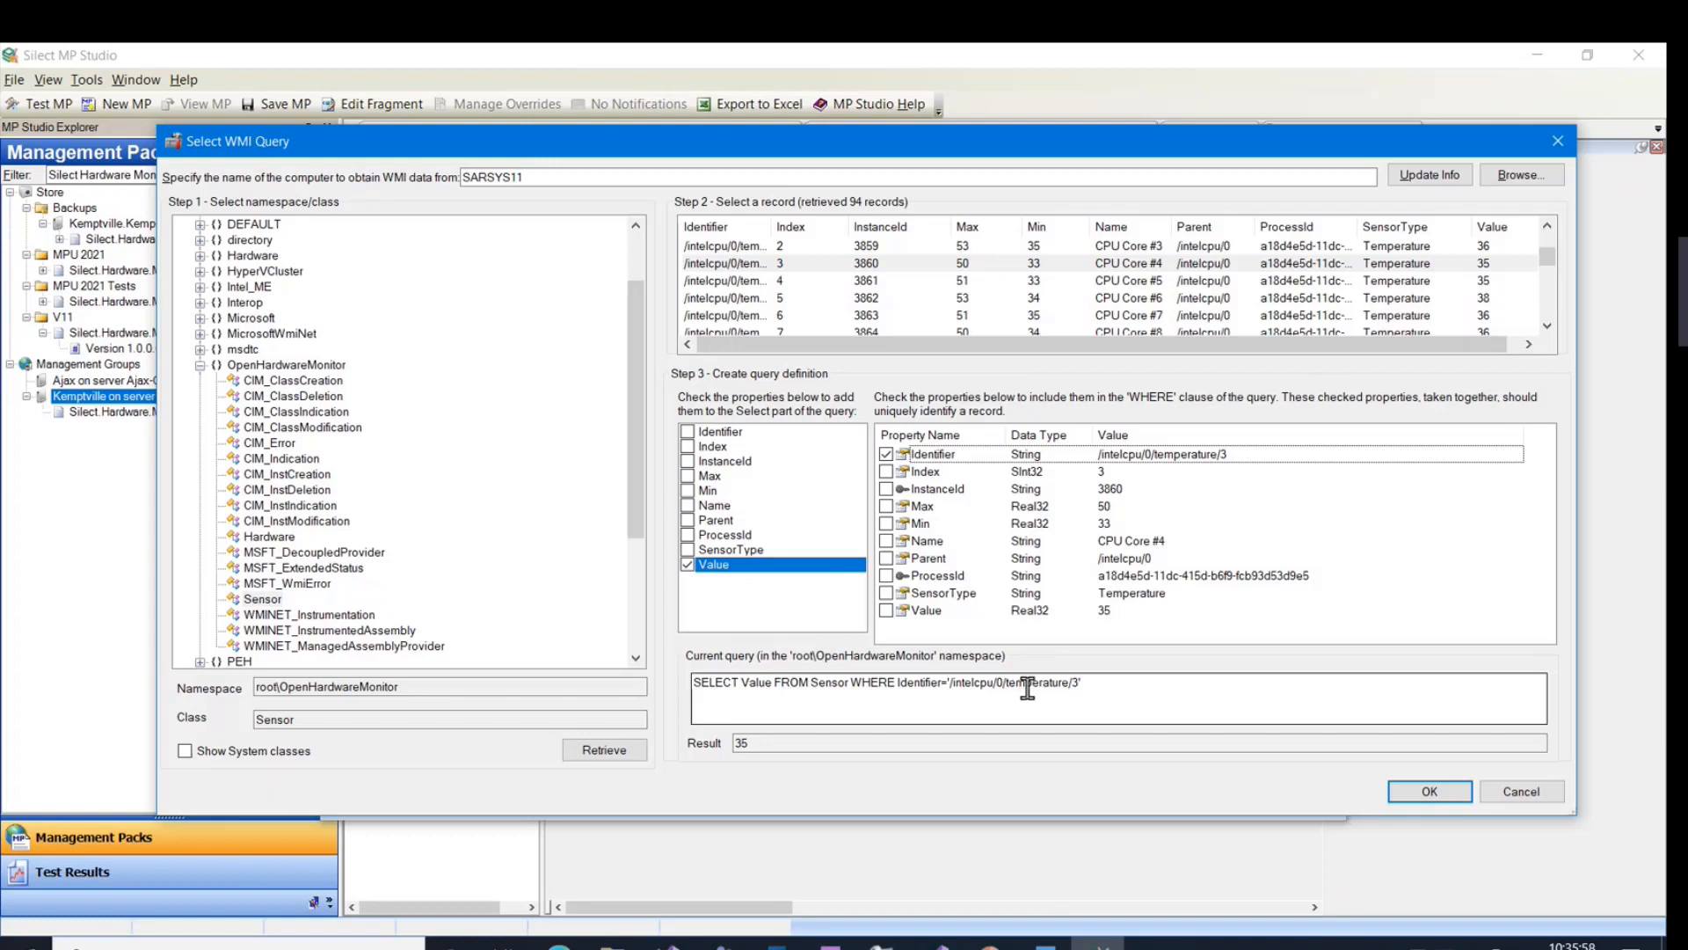
double_click(754, 684)
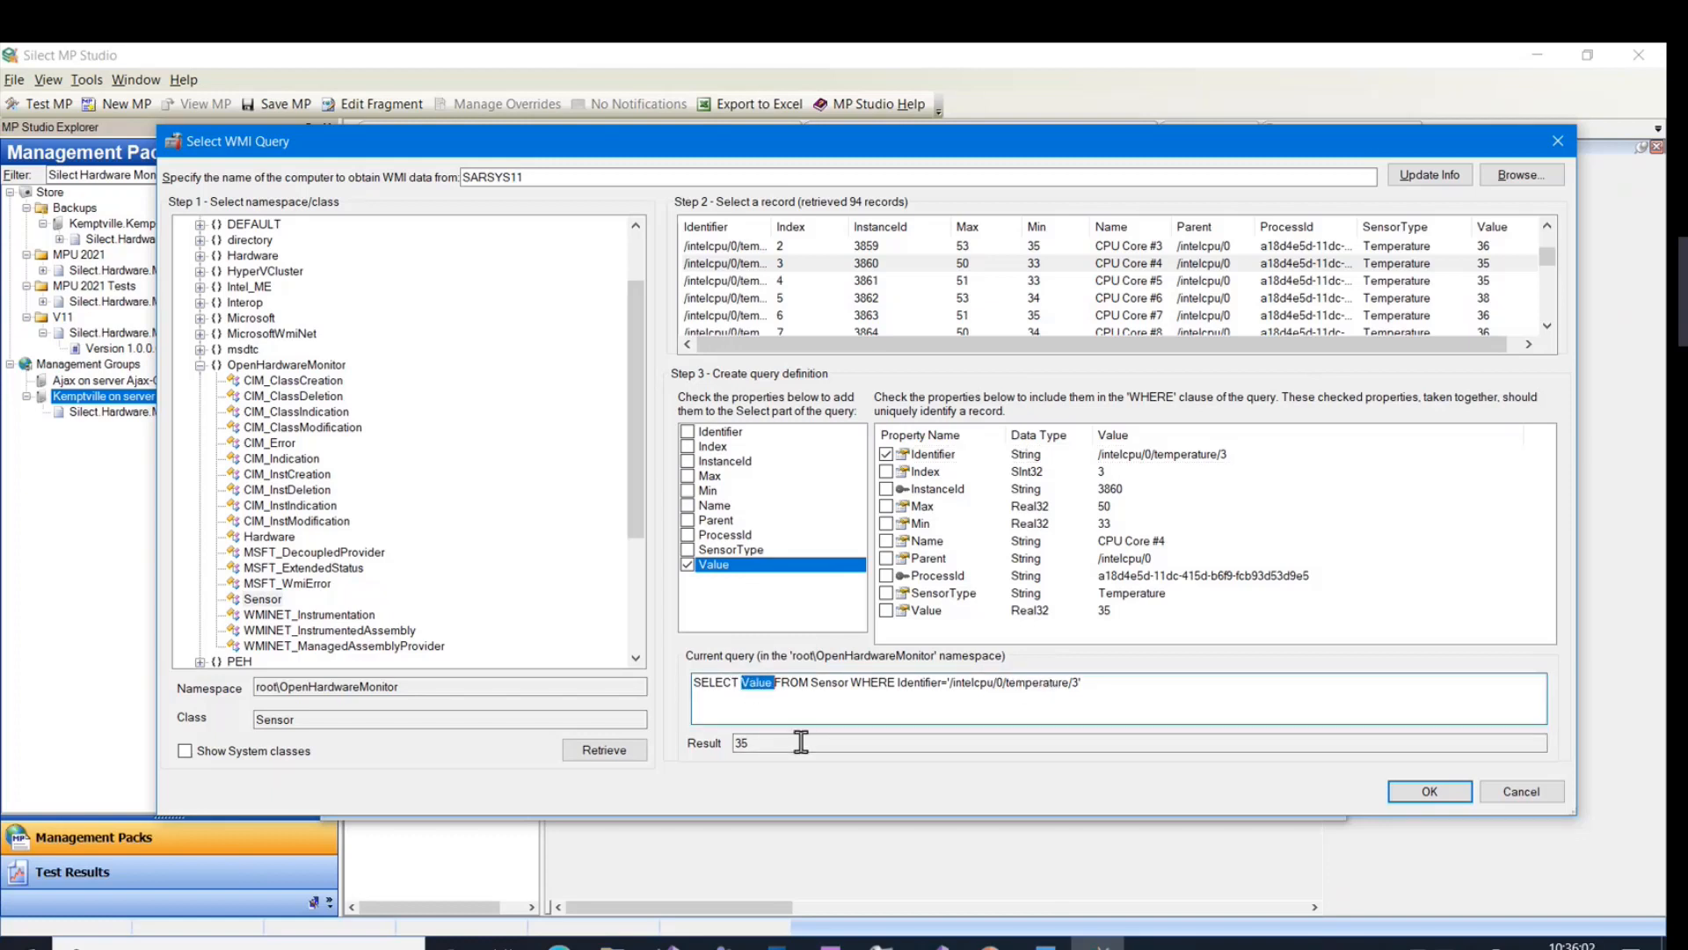
left_click(1423, 794)
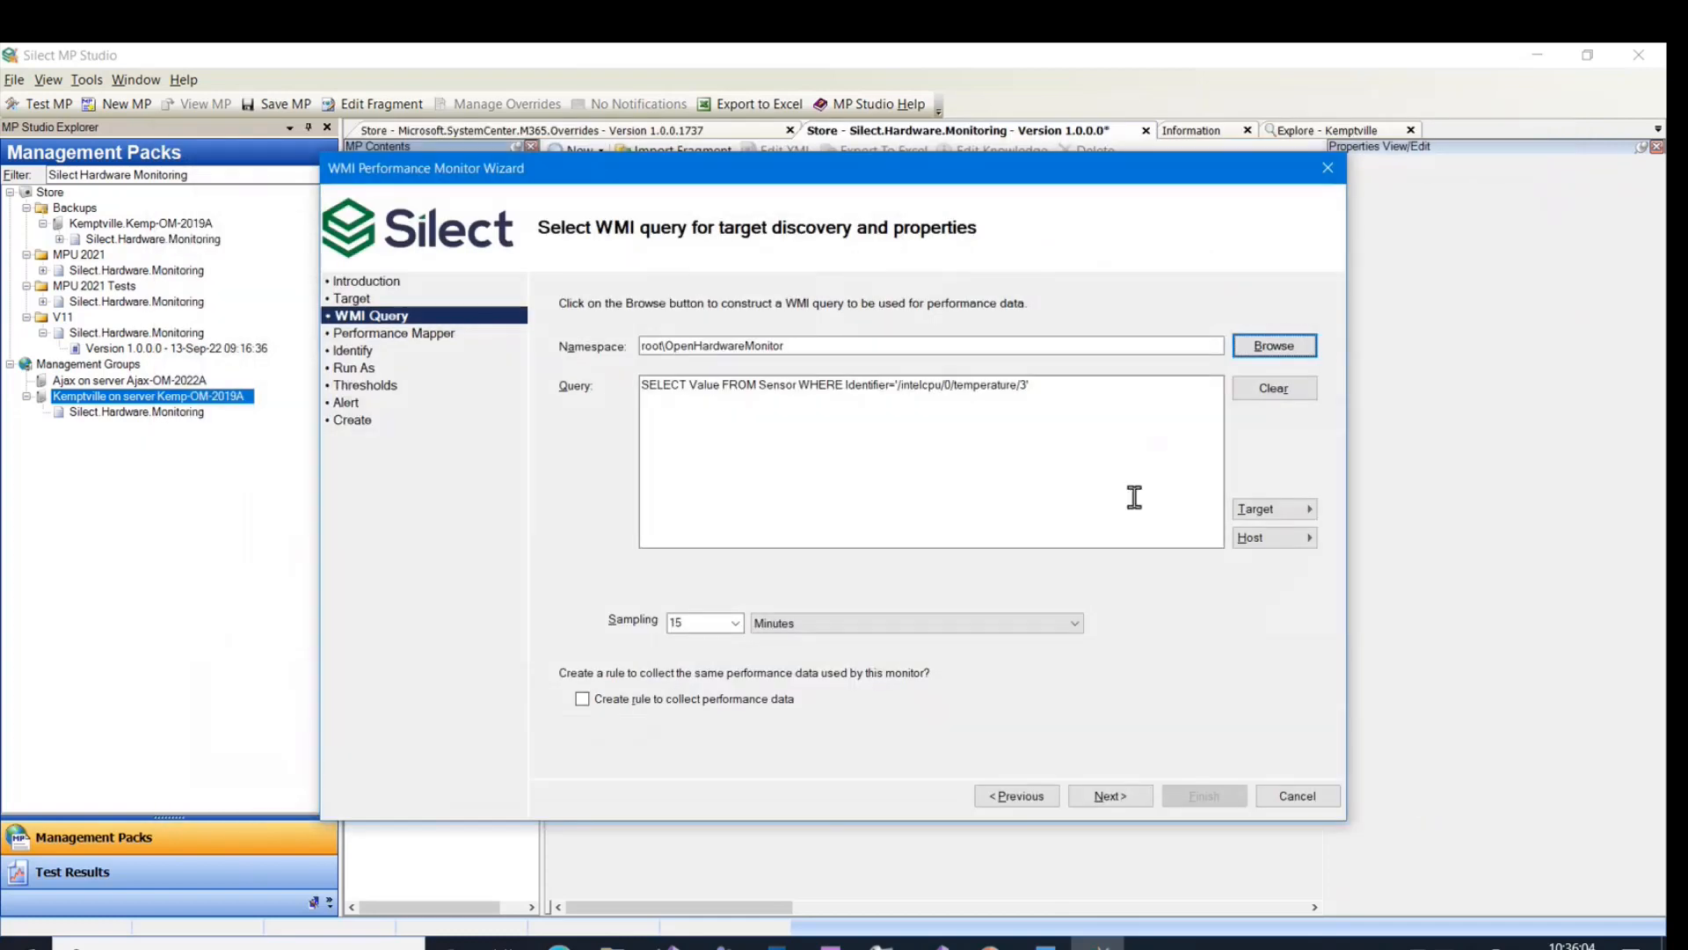
Replace the literal /intelcpu/0/temperature/3 in the WMI query with the target's Identifier property and accept the query settings.
left_click(1111, 797)
left_click(1015, 798)
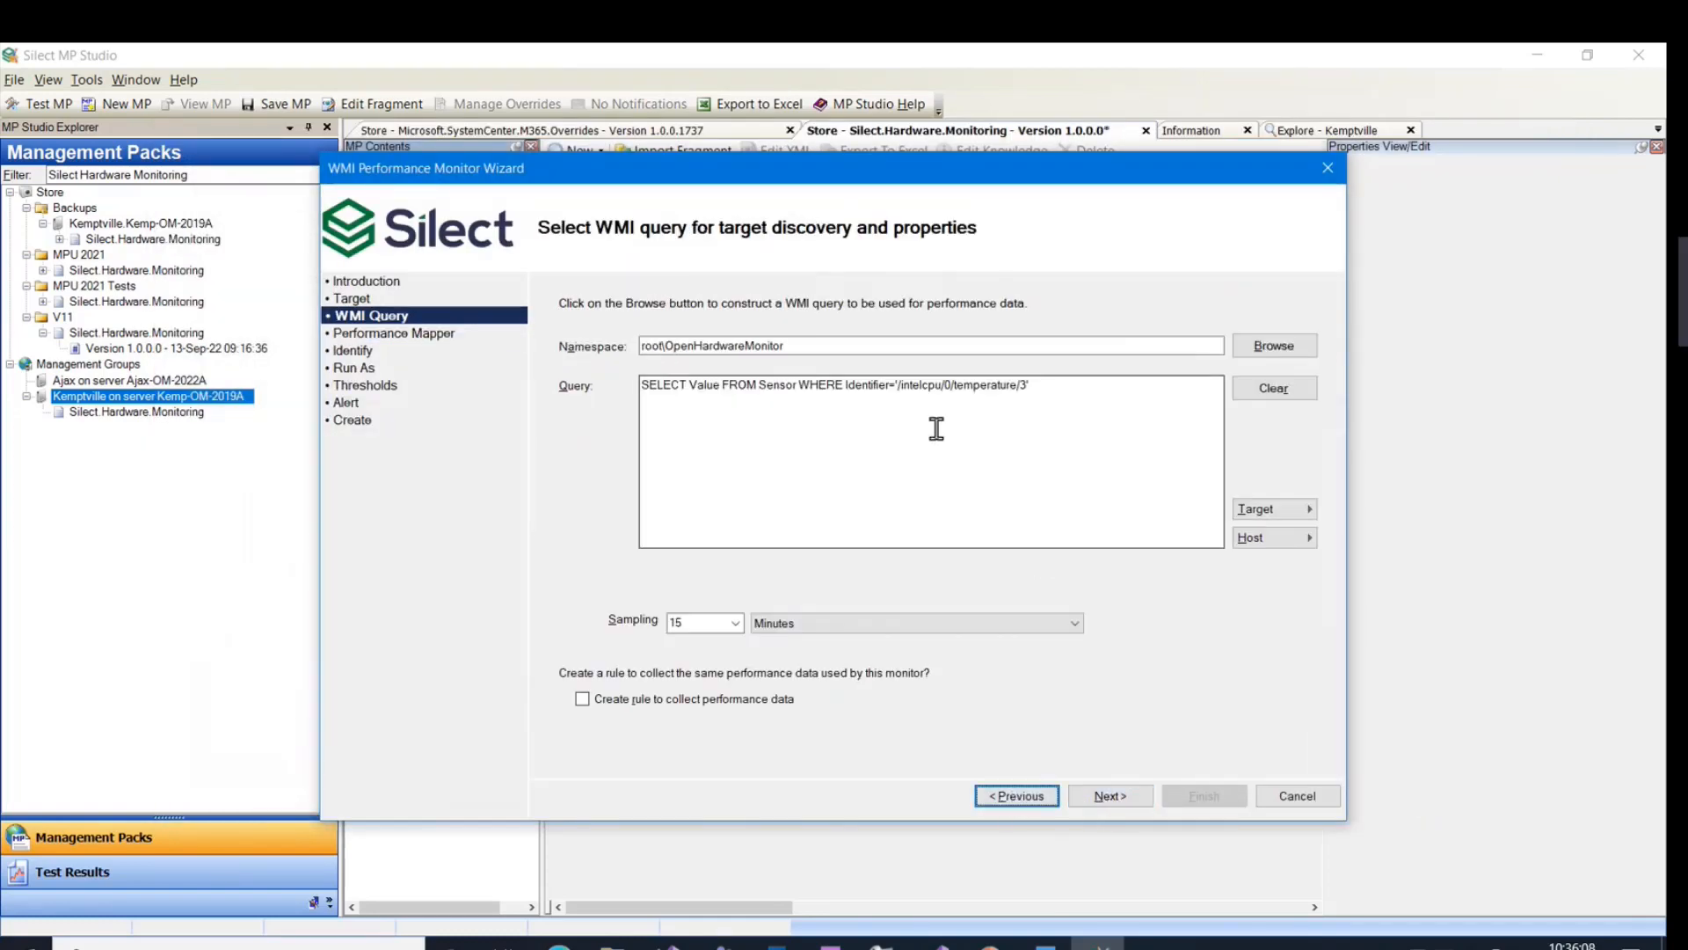
left_click(901, 387)
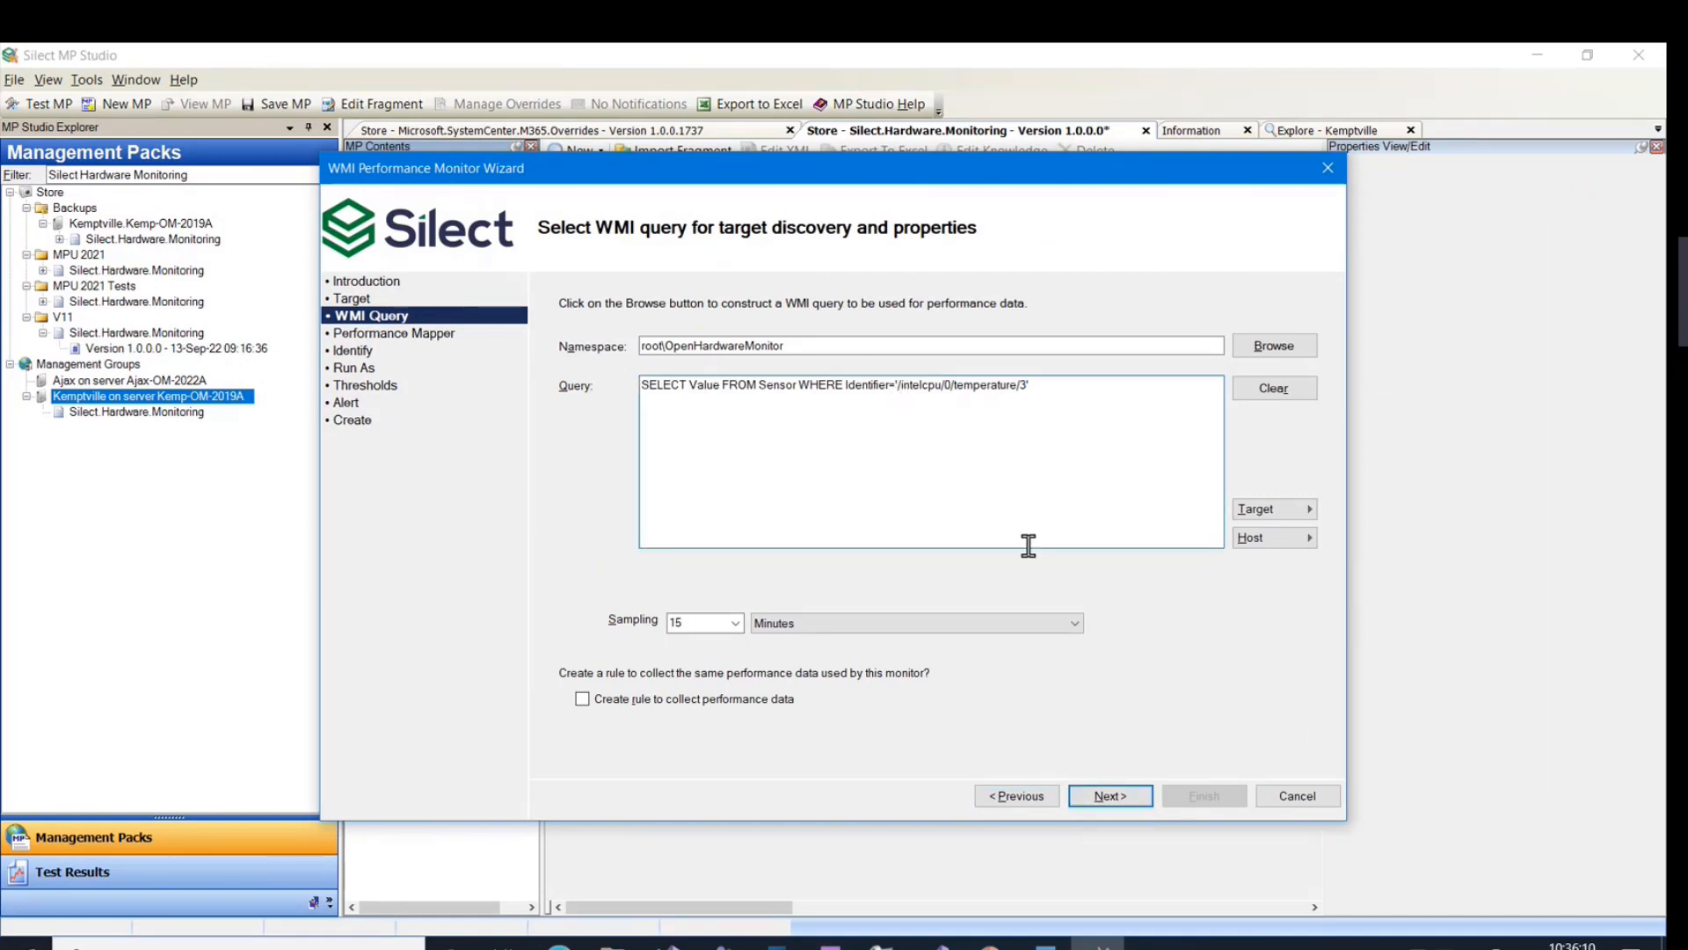
key("shift+End")
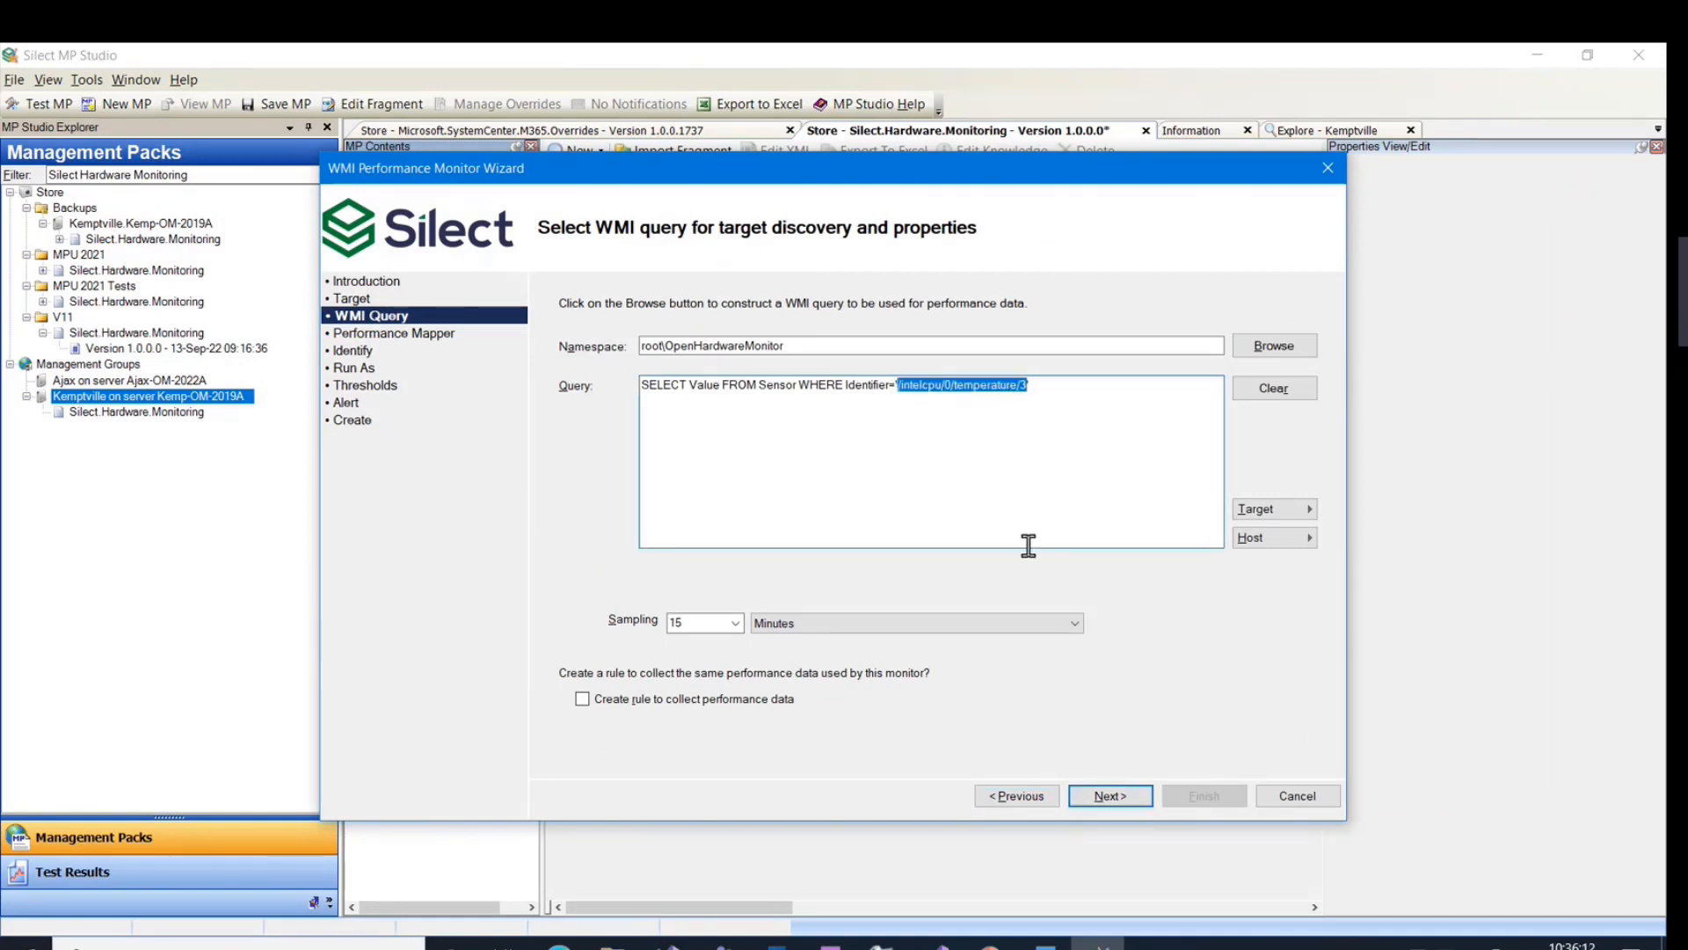
left_click(1258, 510)
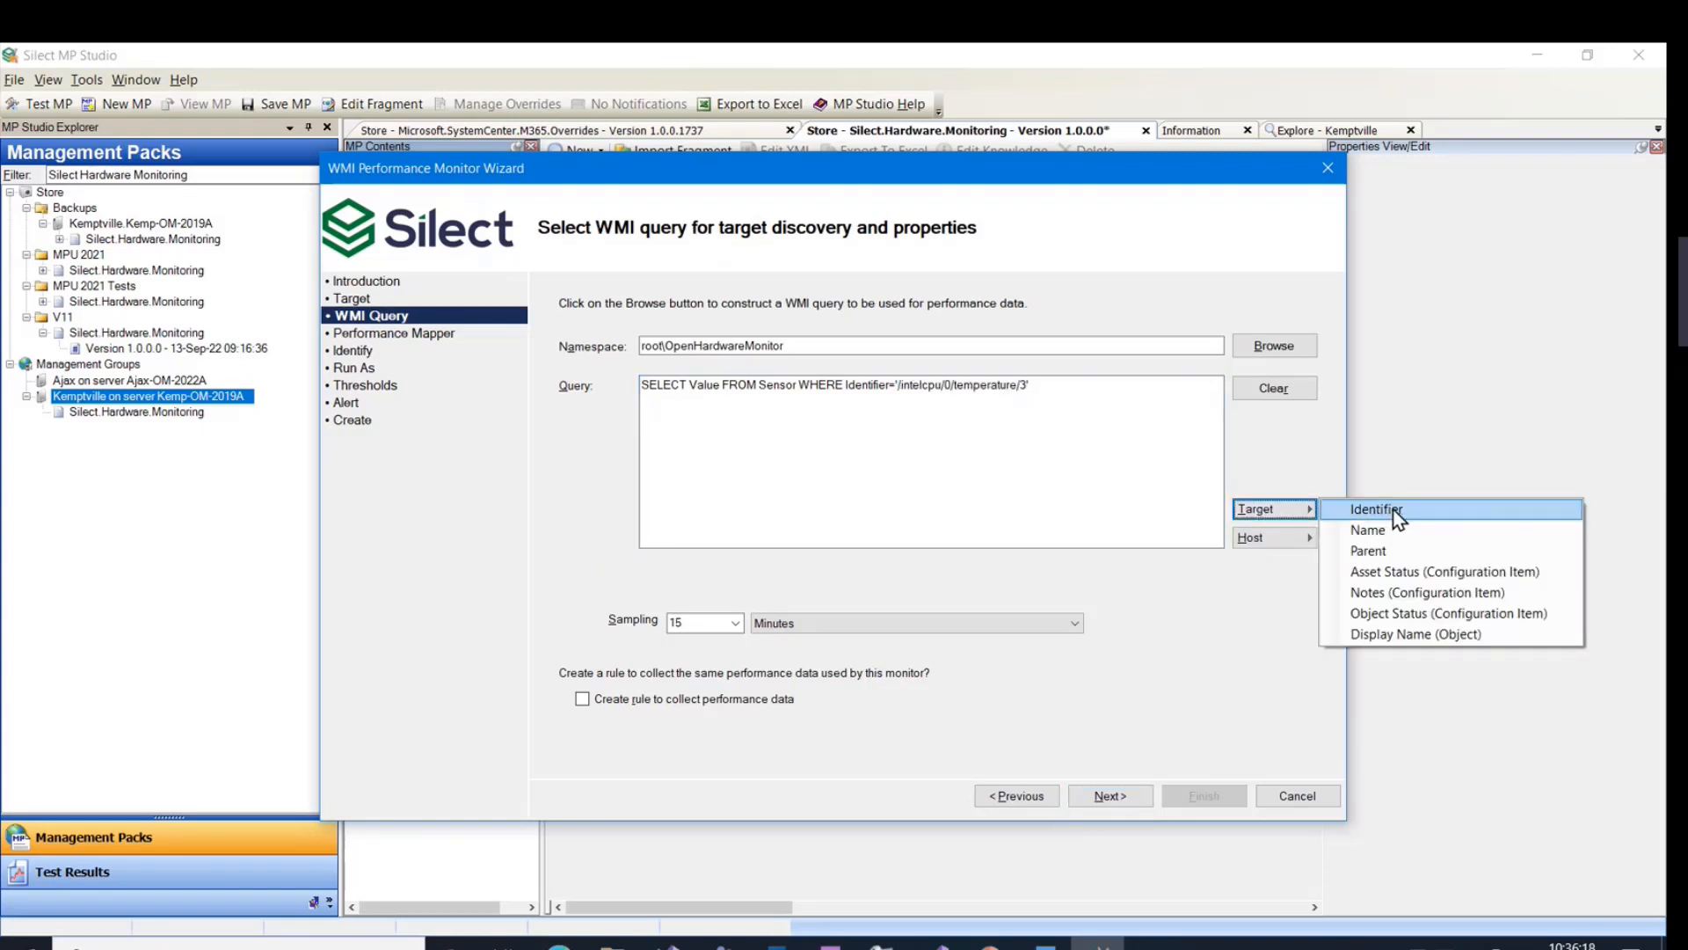
left_click(1395, 512)
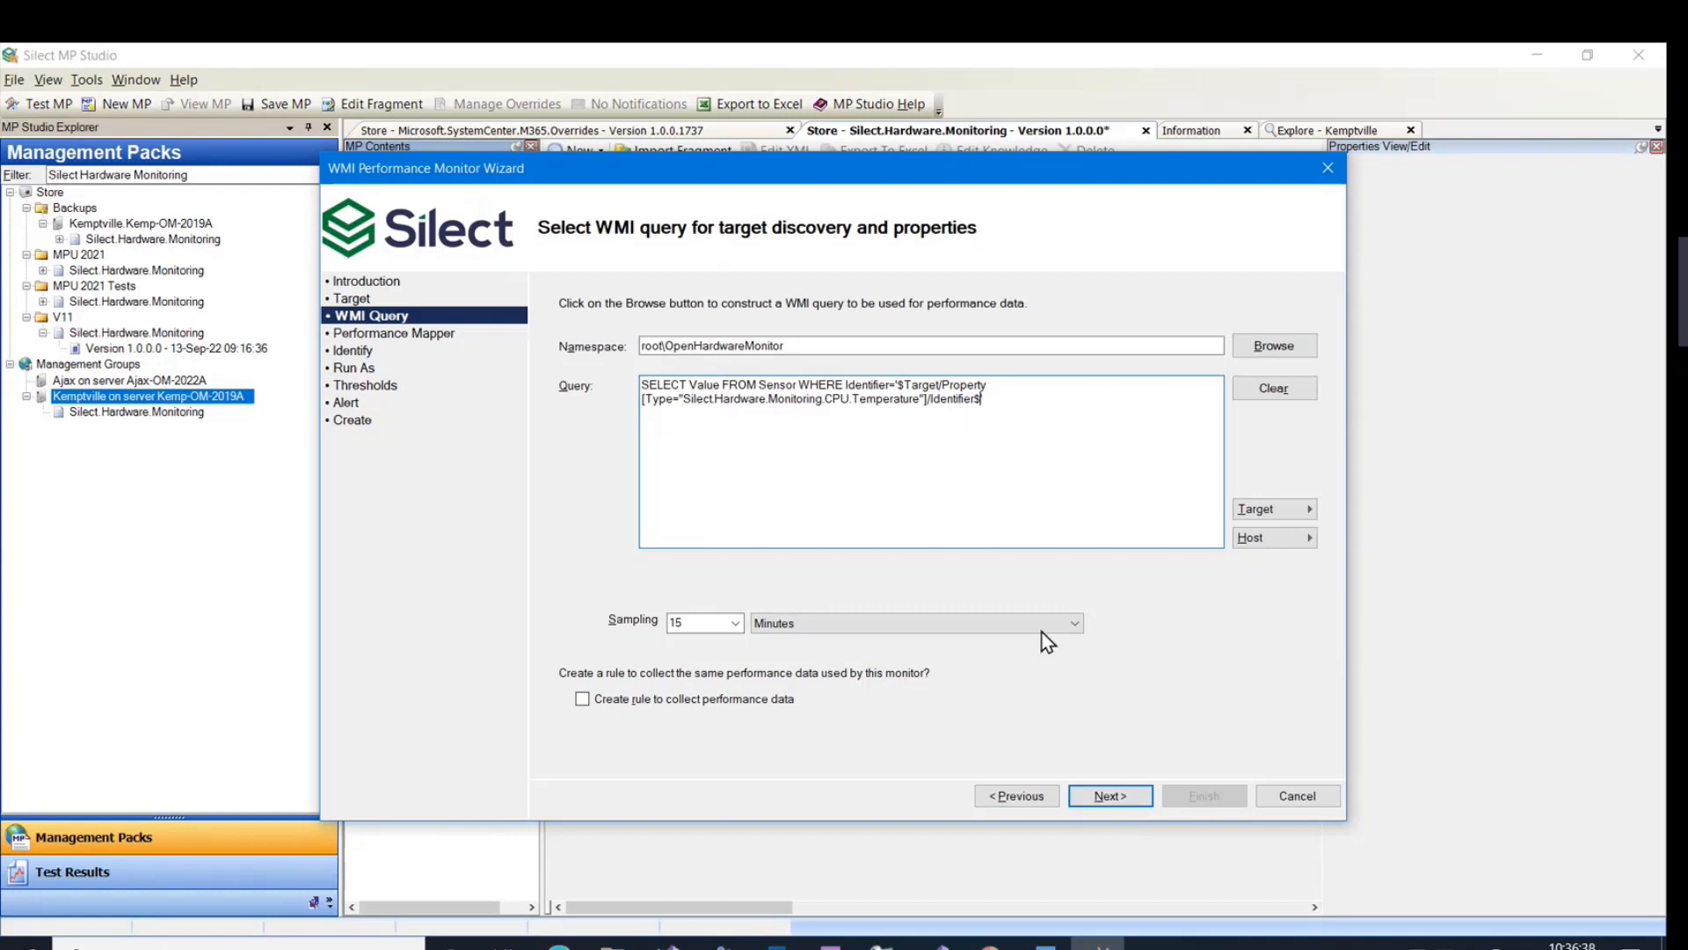
left_click(1110, 796)
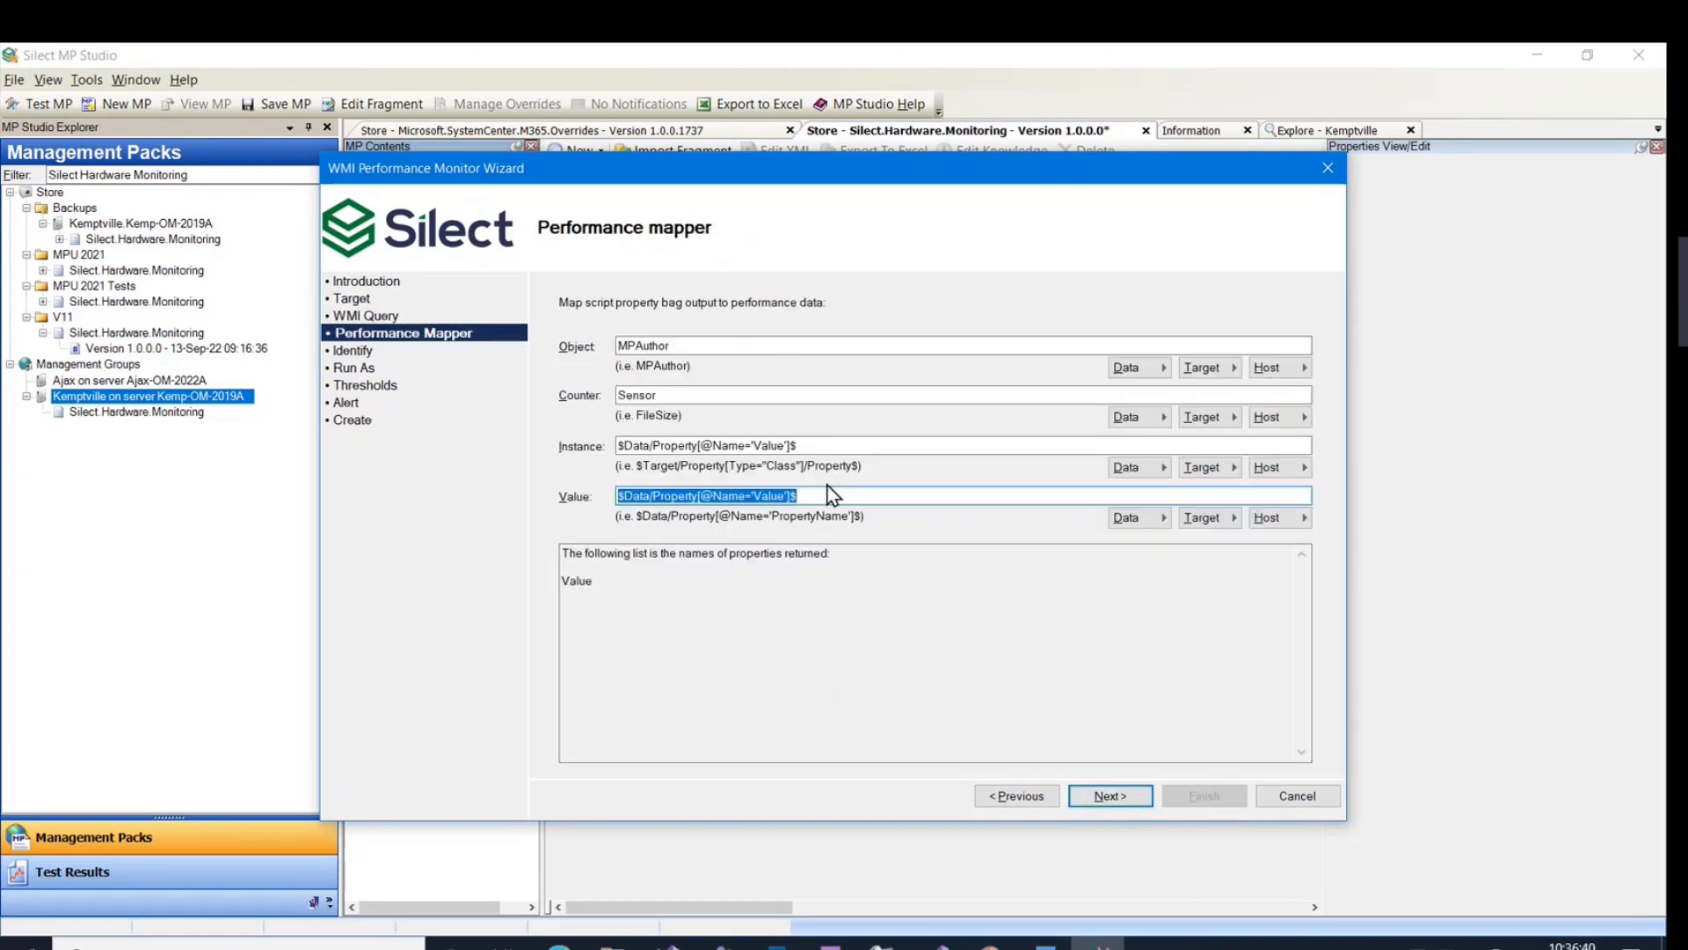
Map the performance instance to the target's Identifier property, keeping MPAuthor as object, Sensor as counter and the Value property as value.
left_click_drag(846, 448, 559, 469)
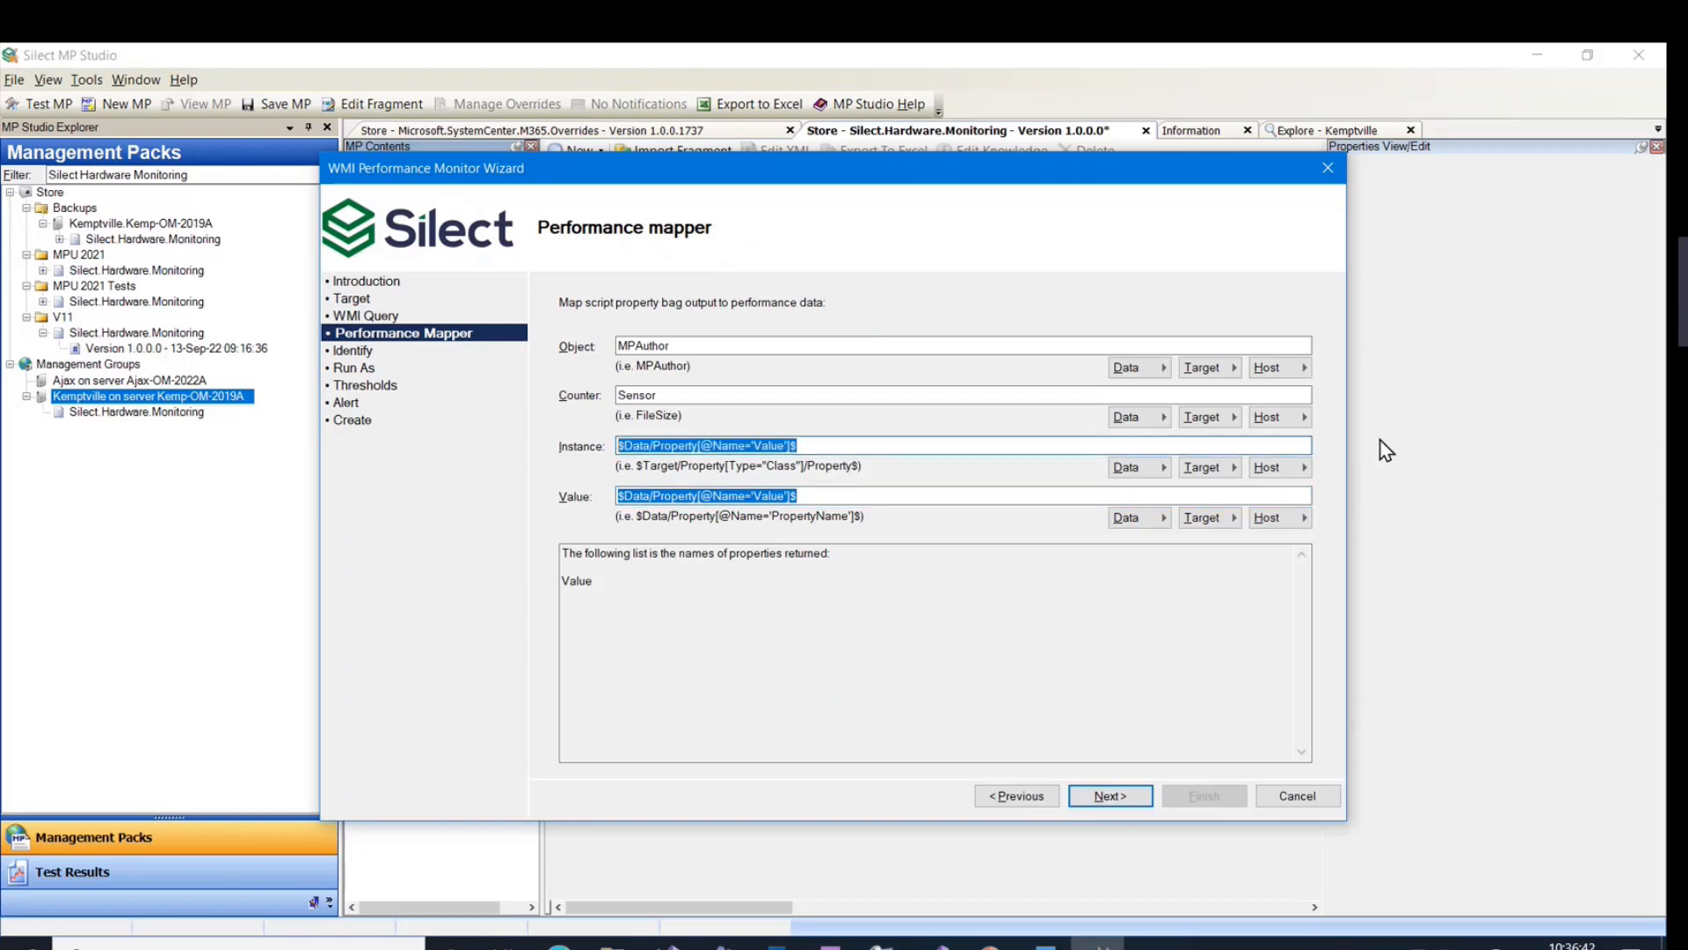
left_click(1218, 468)
left_click(1310, 467)
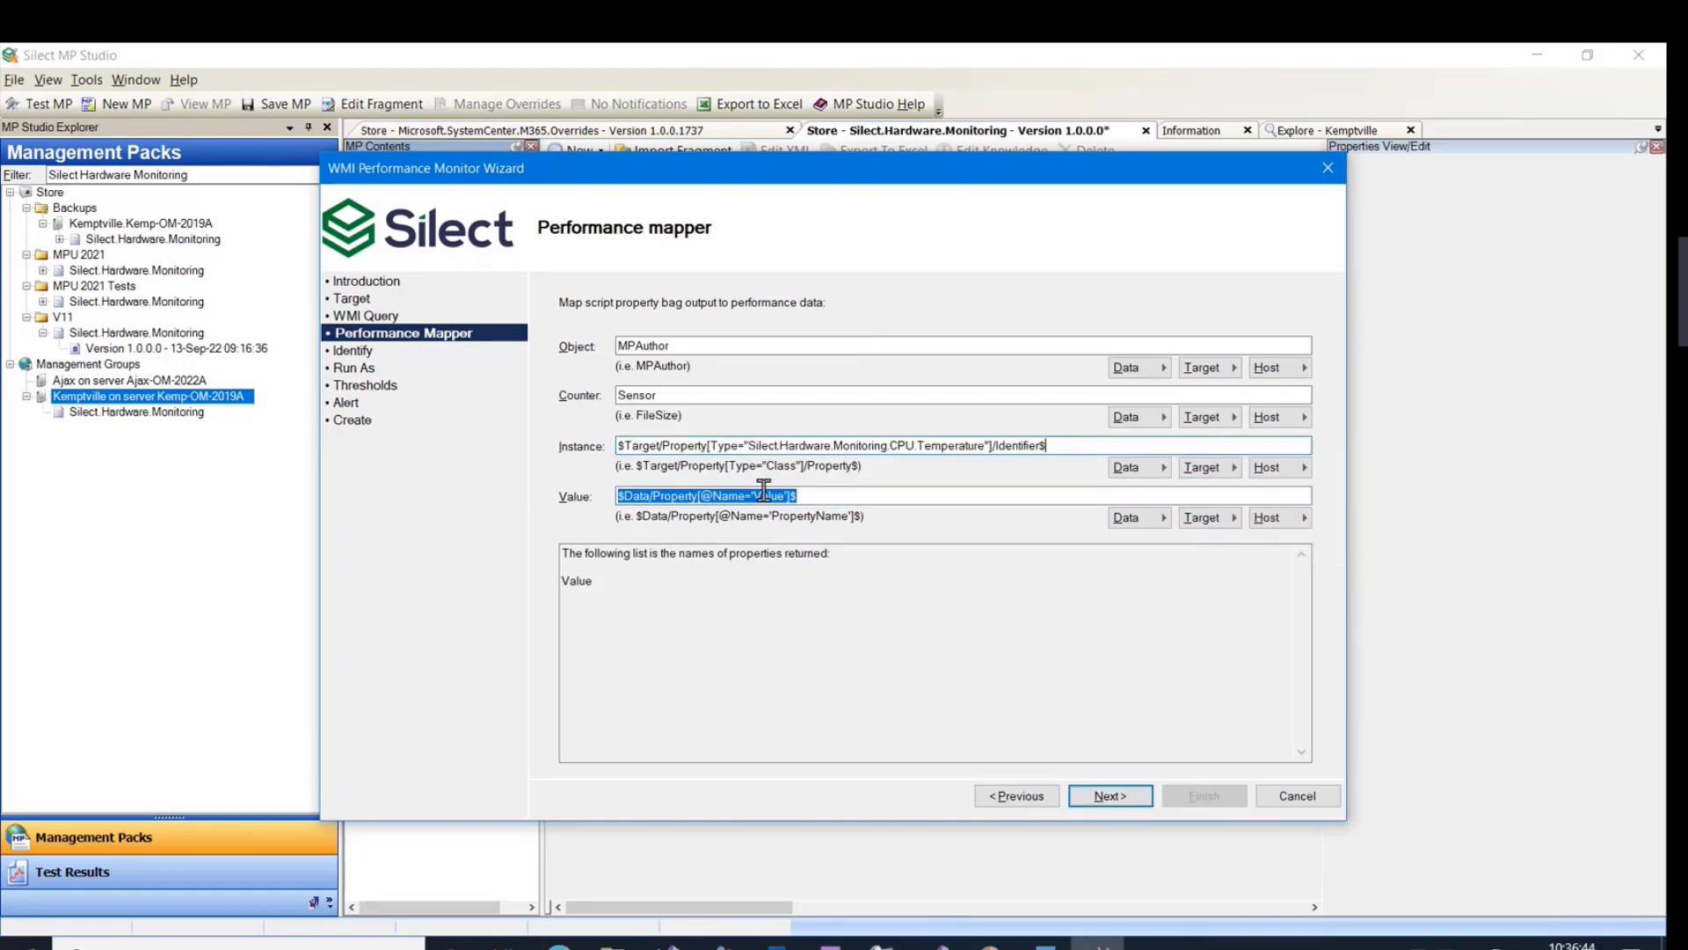
left_click(691, 495)
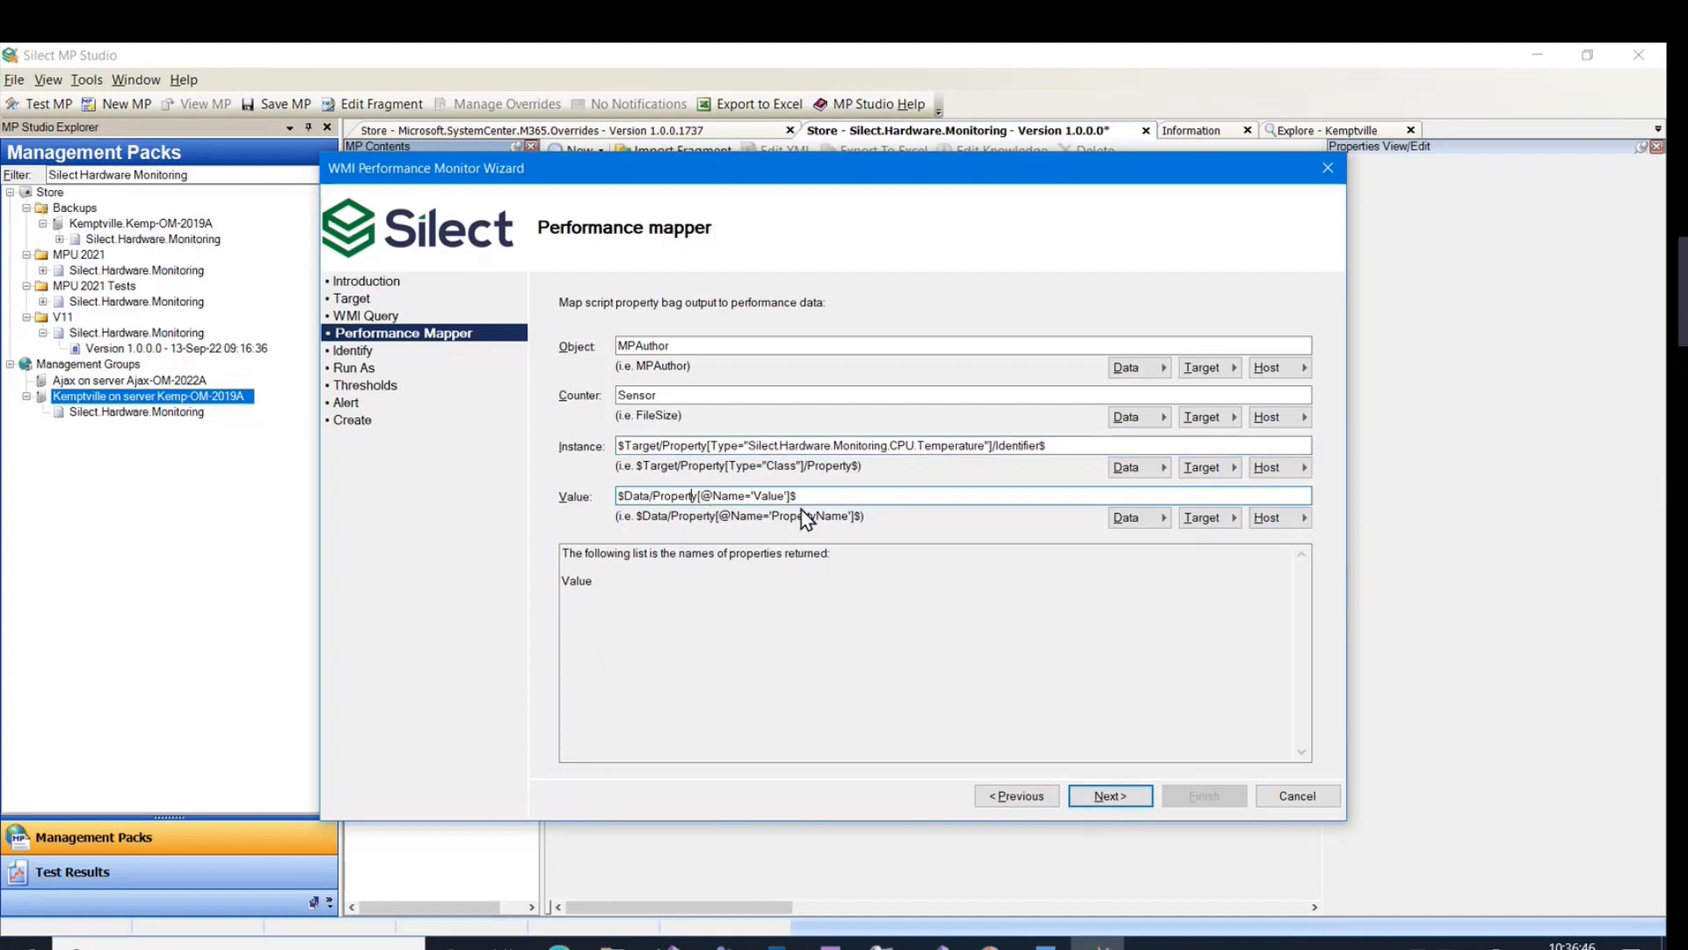
left_click_drag(671, 347, 615, 348)
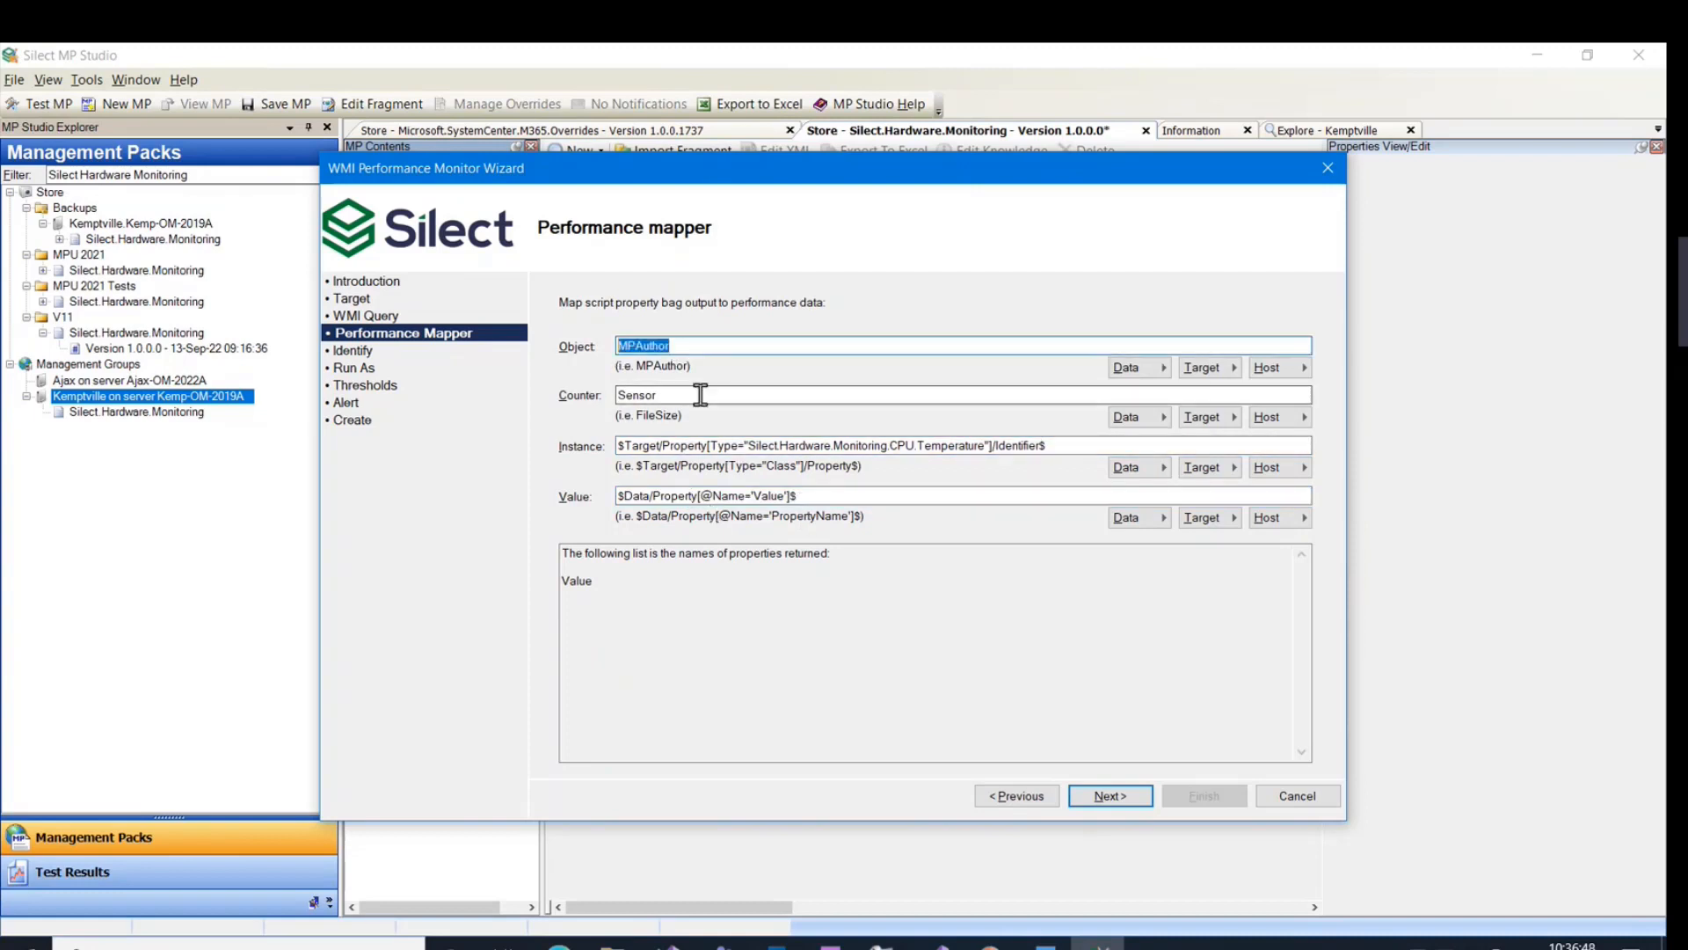
left_click_drag(697, 392, 531, 404)
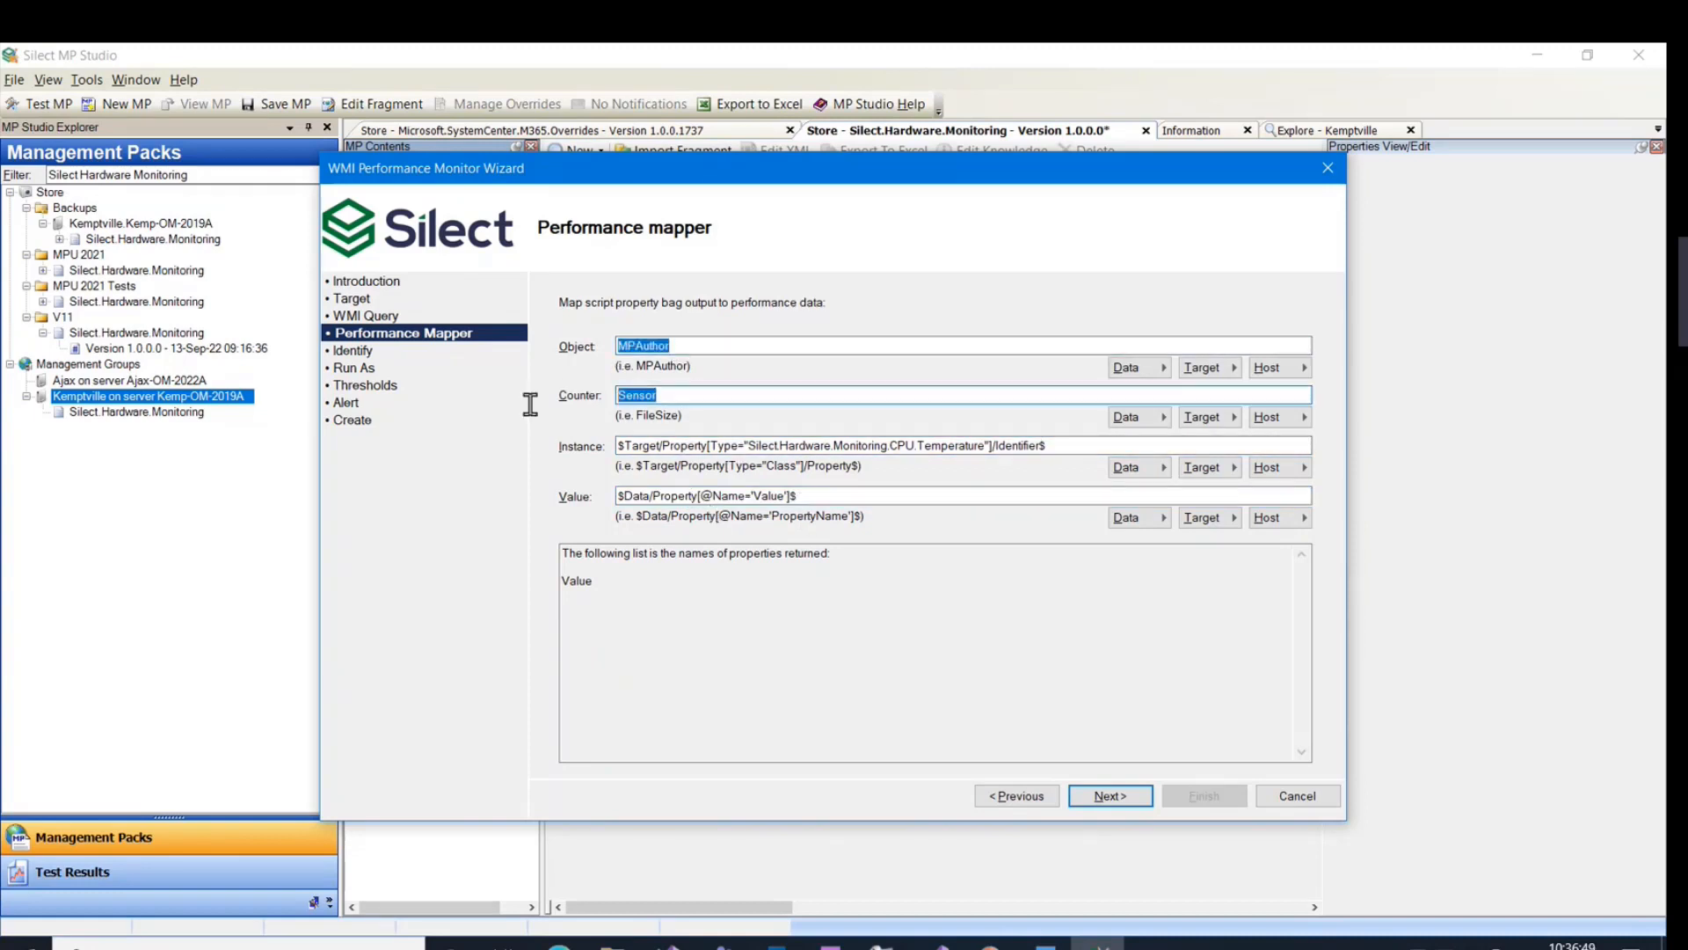
left_click(1089, 798)
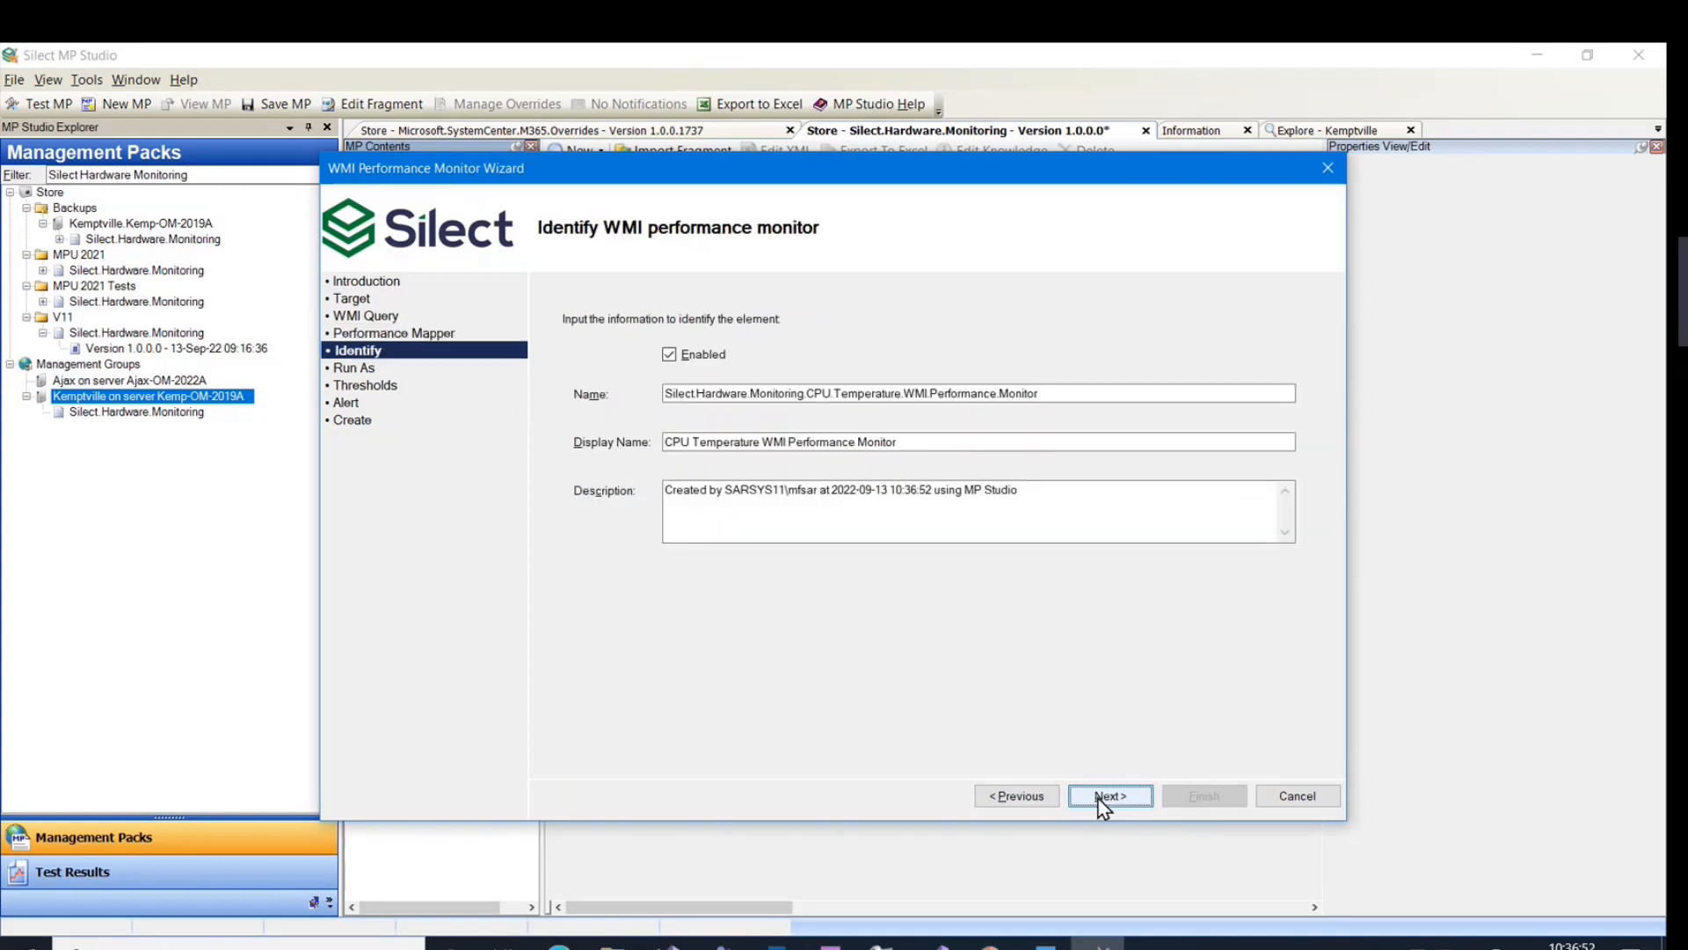
Keep the default identity and Run As settings, and configure a 2-State (Healthy, Critical) monitor with a Simple condition and threshold 70.
left_click(1109, 796)
left_click(1110, 797)
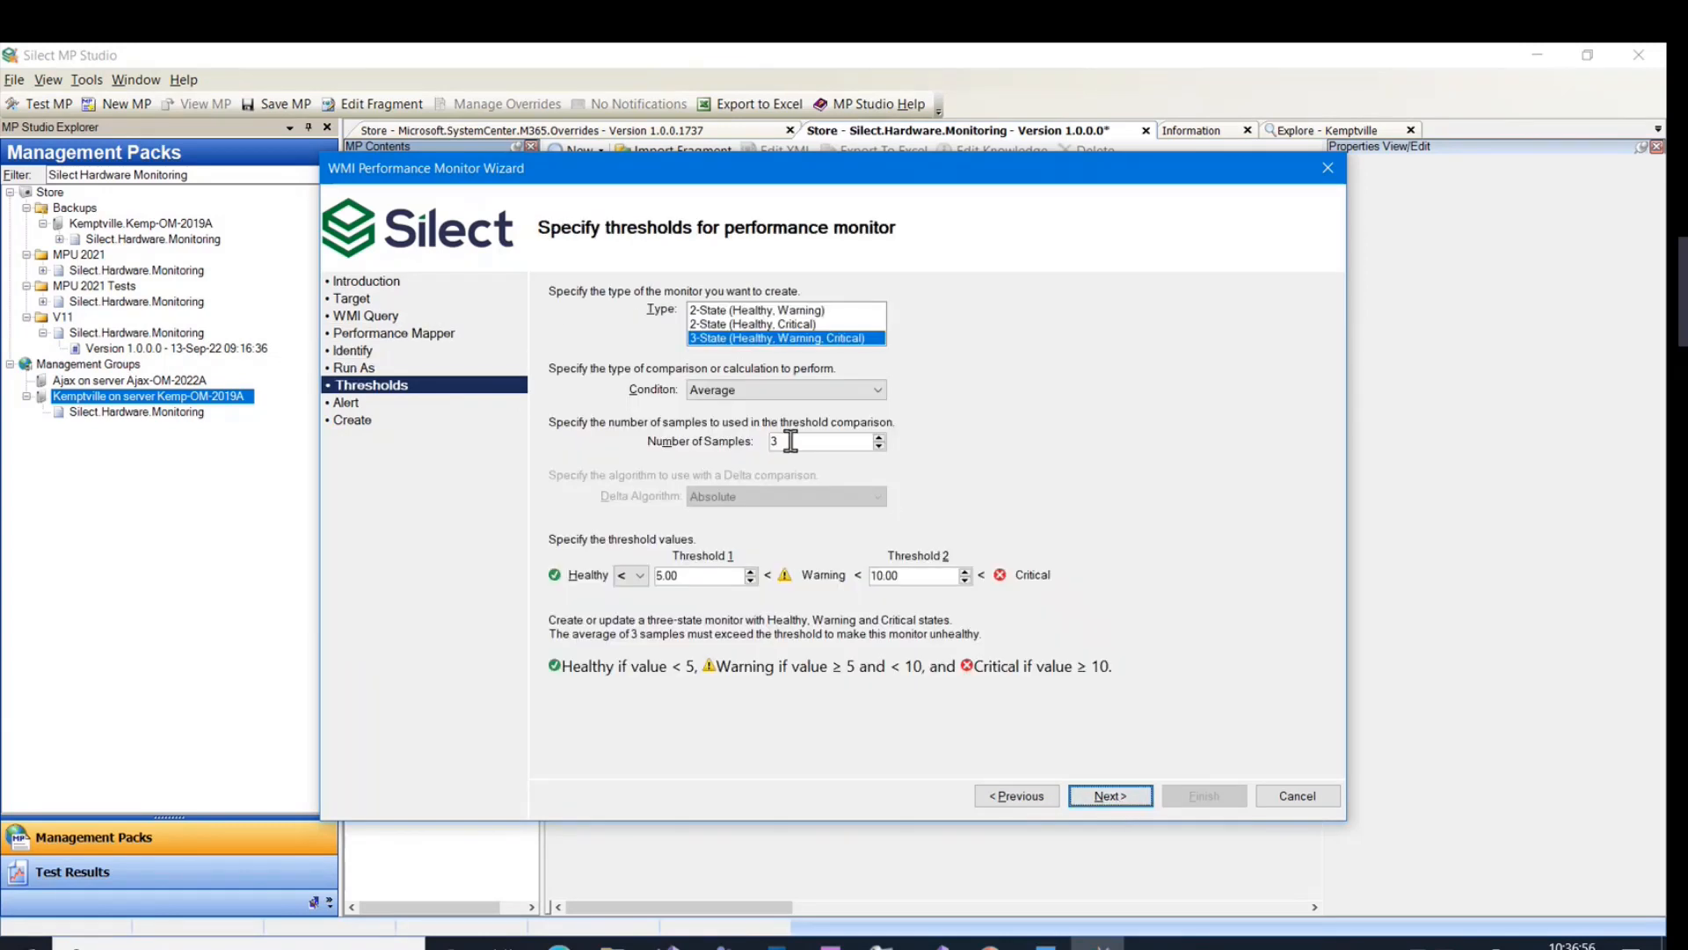
left_click(876, 389)
left_click(753, 409)
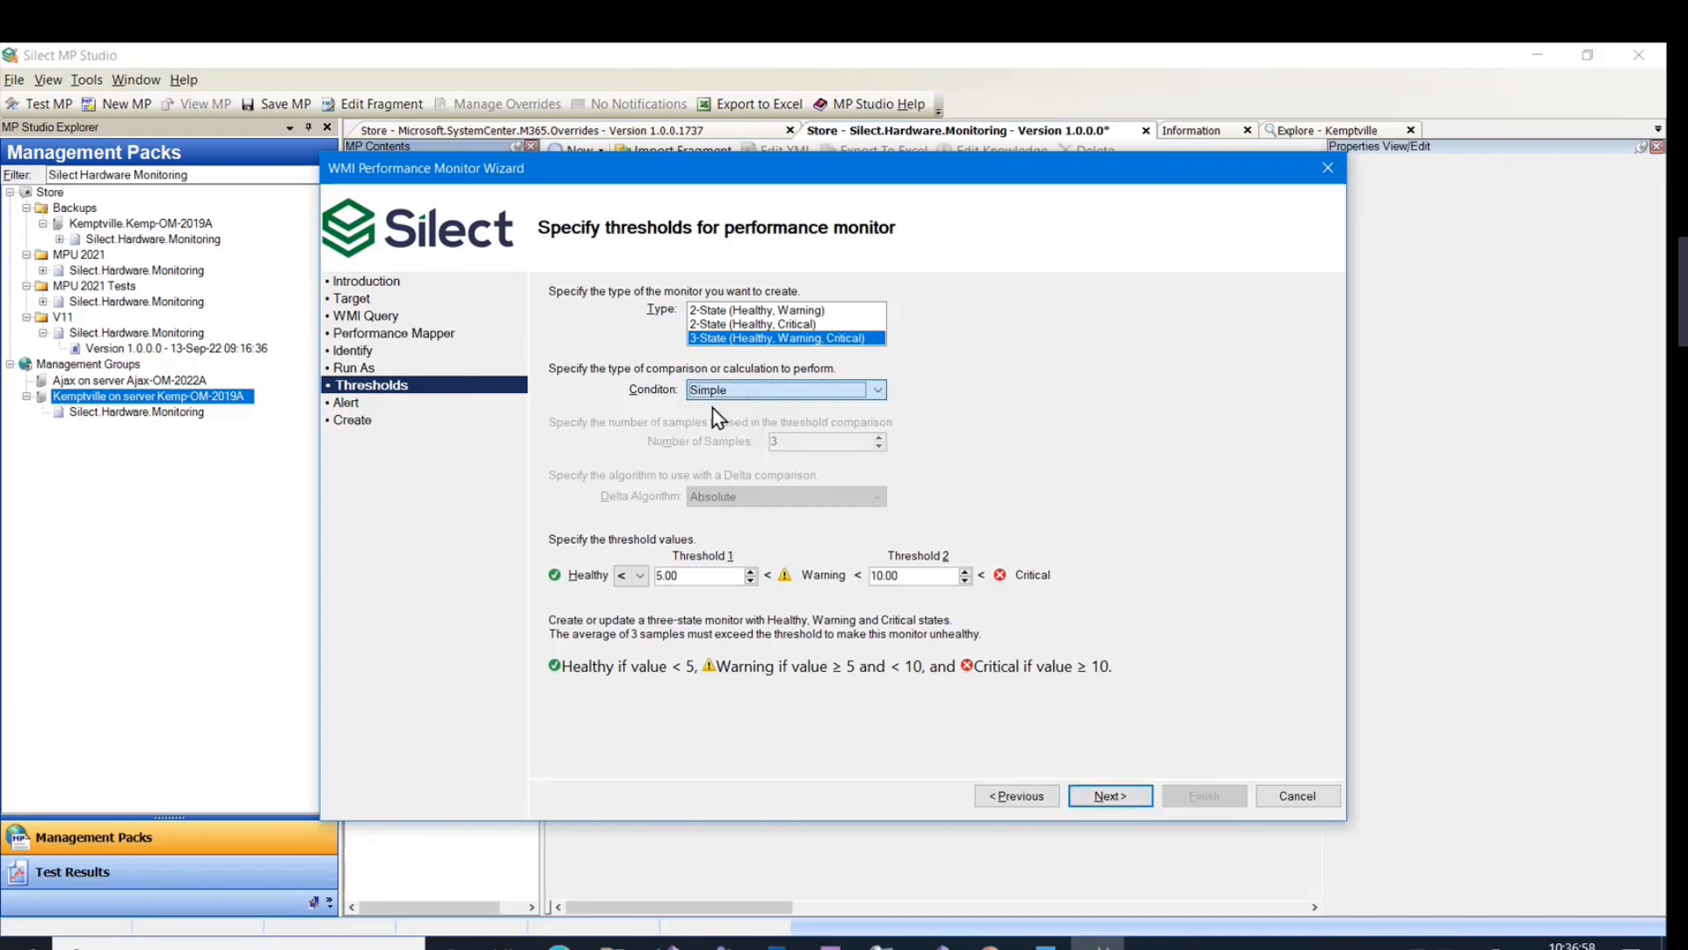
left_click(682, 577)
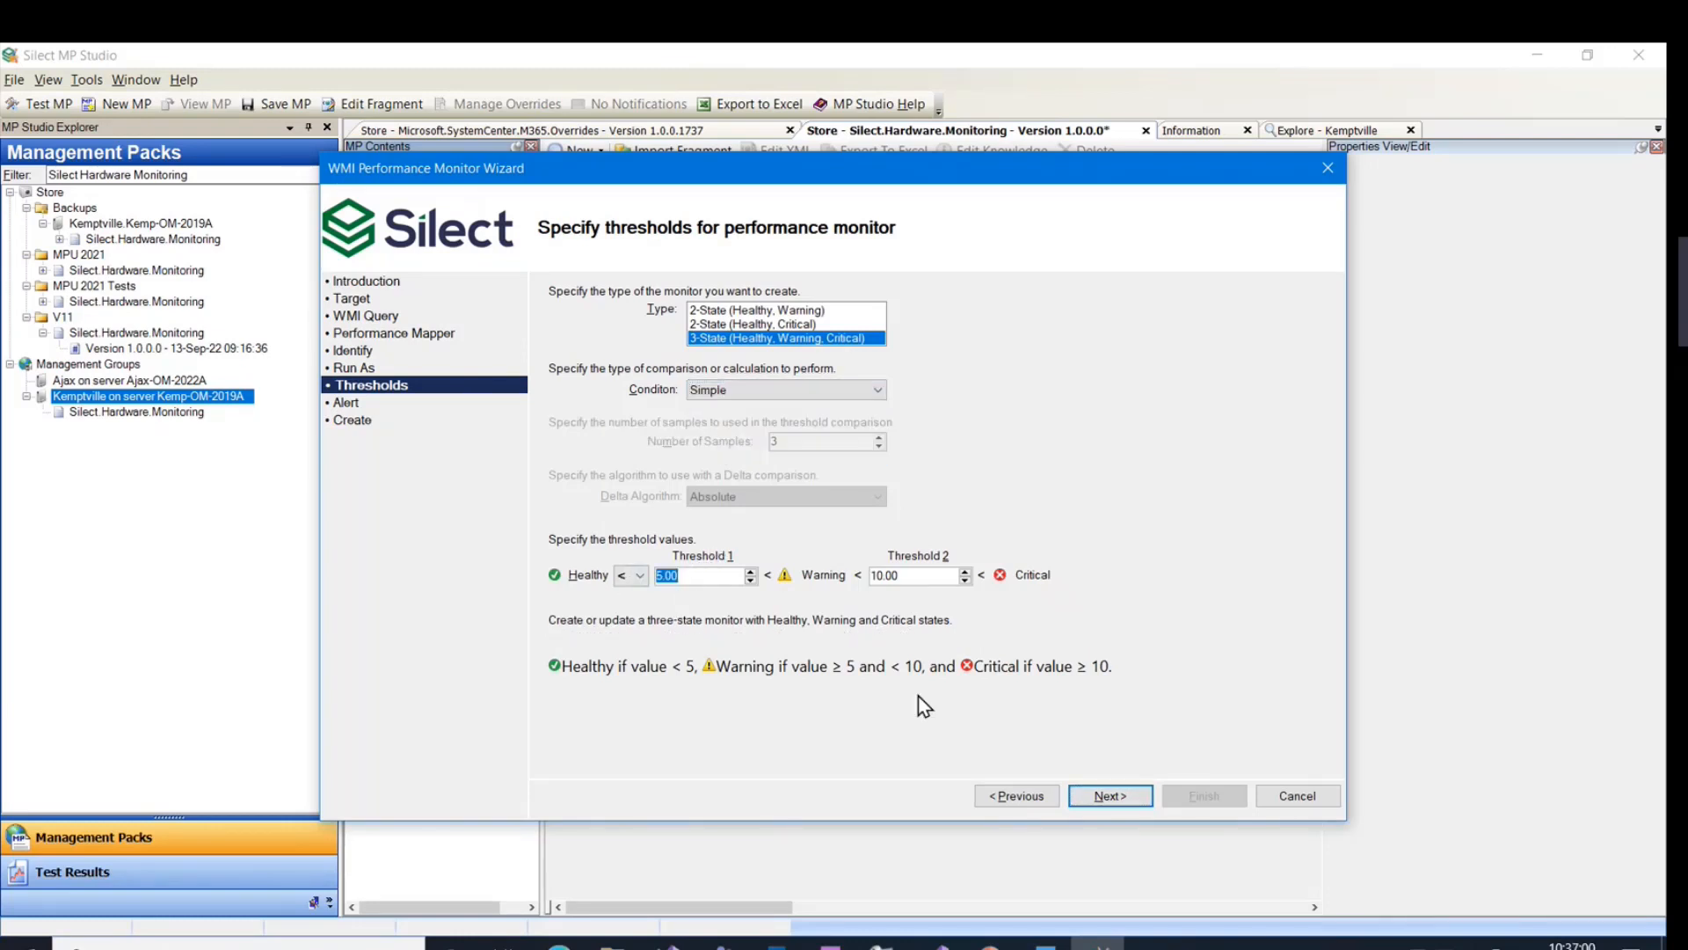
type("70")
left_click(1111, 796)
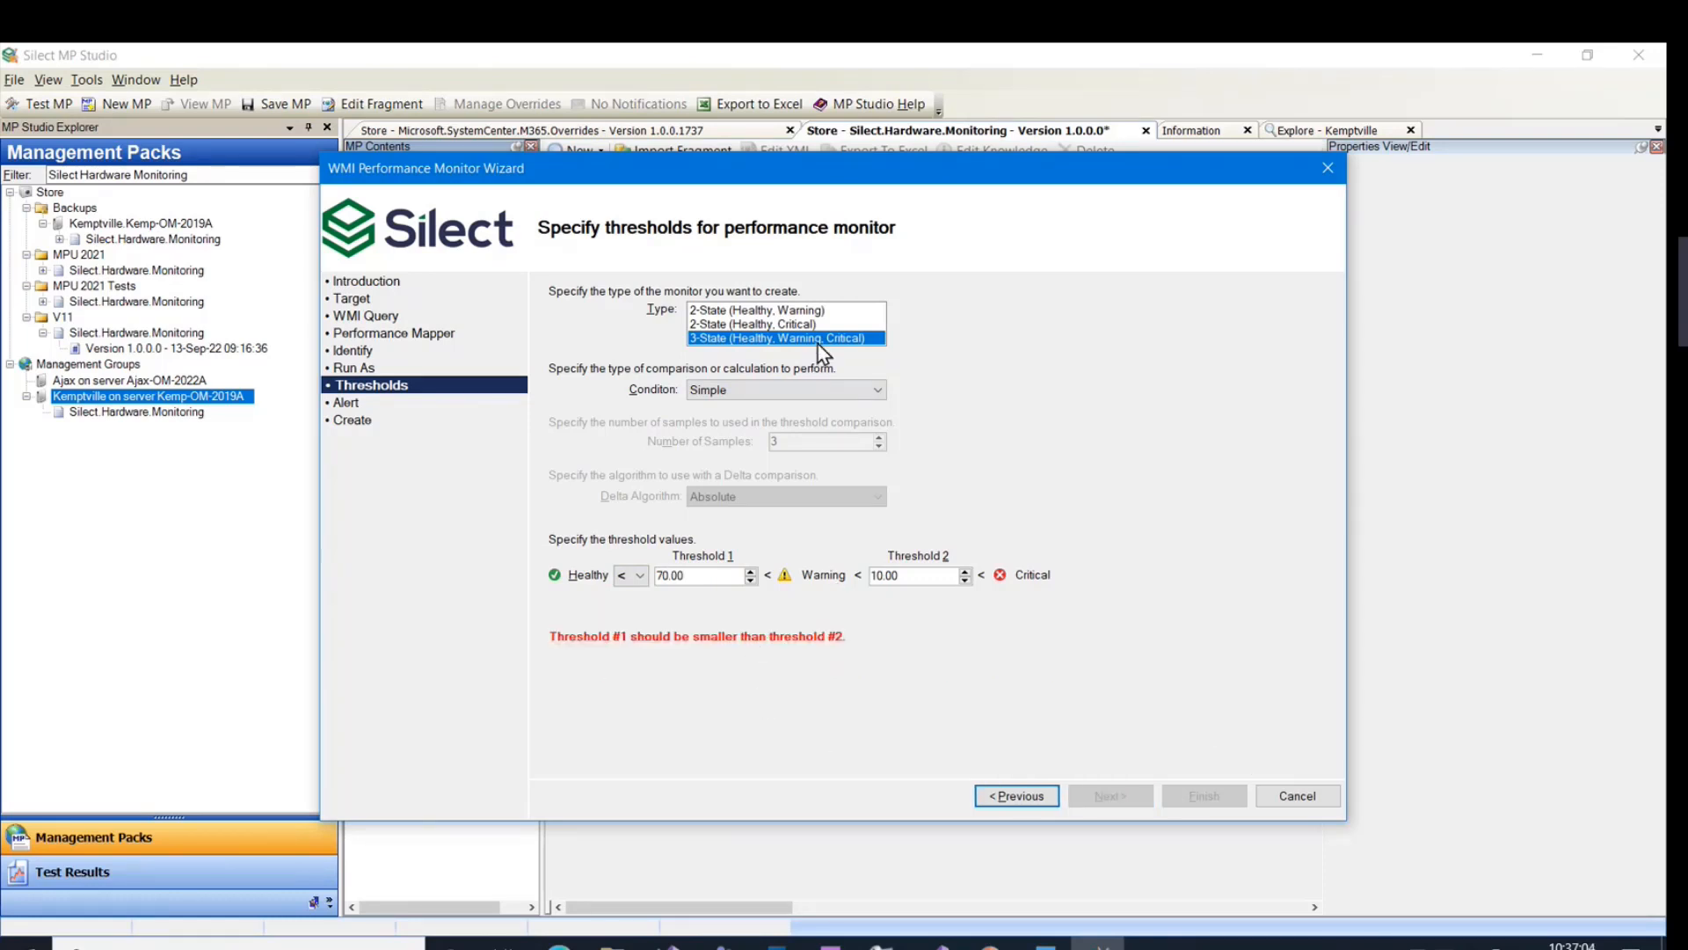
left_click(823, 320)
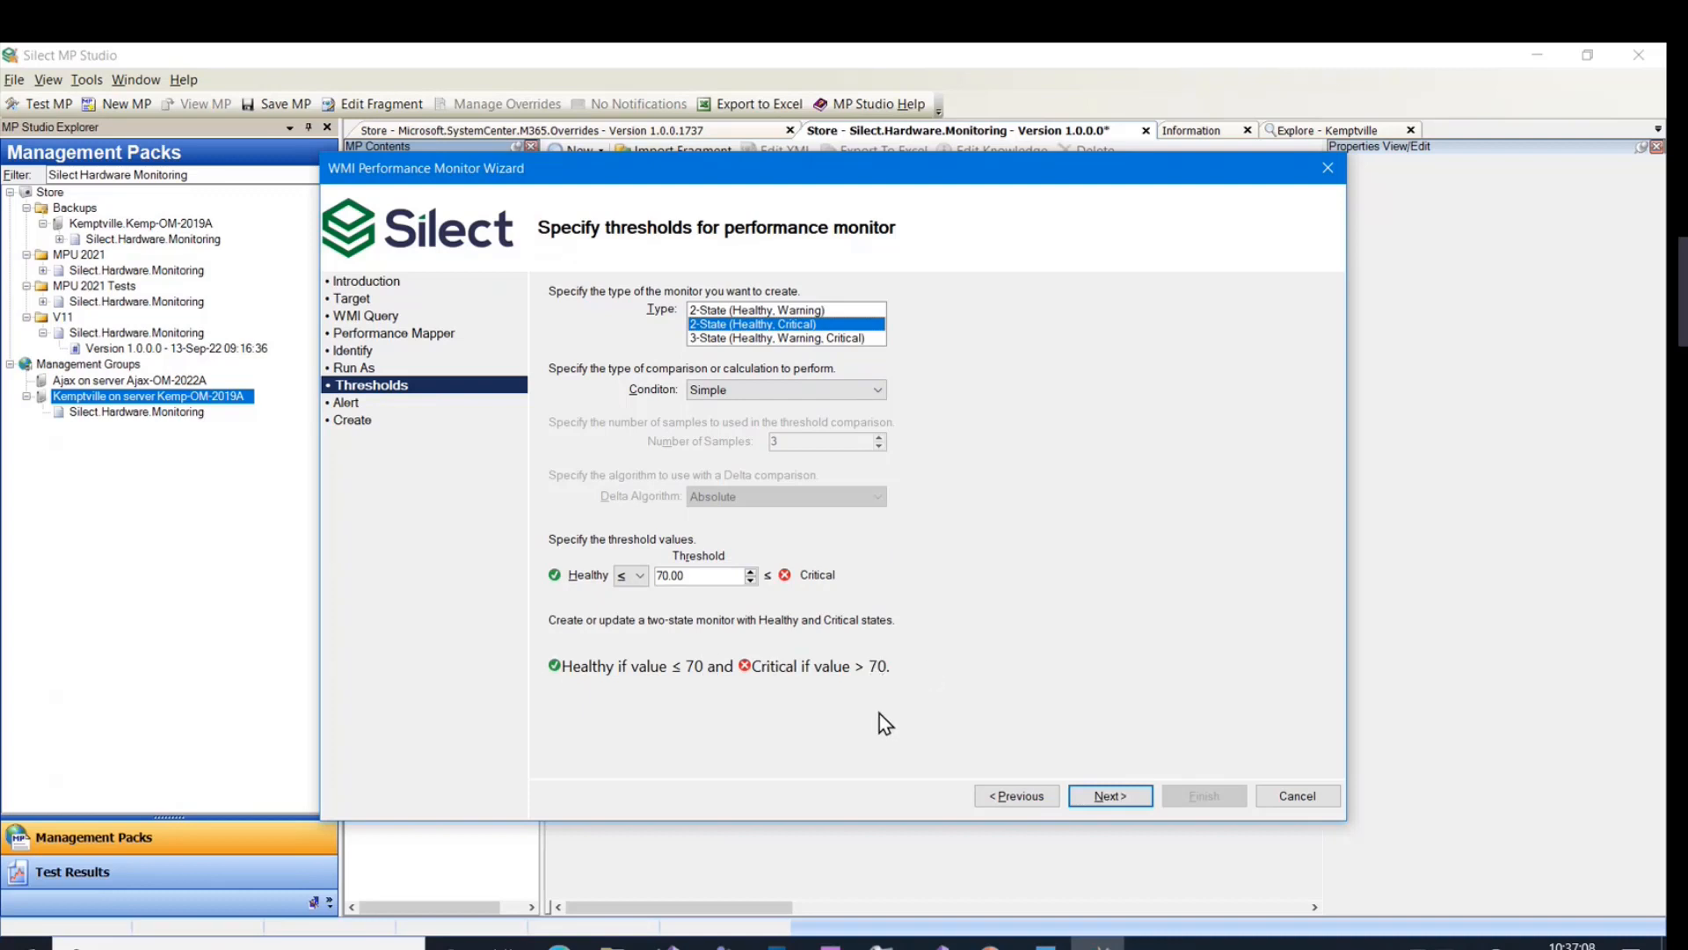
left_click(1124, 801)
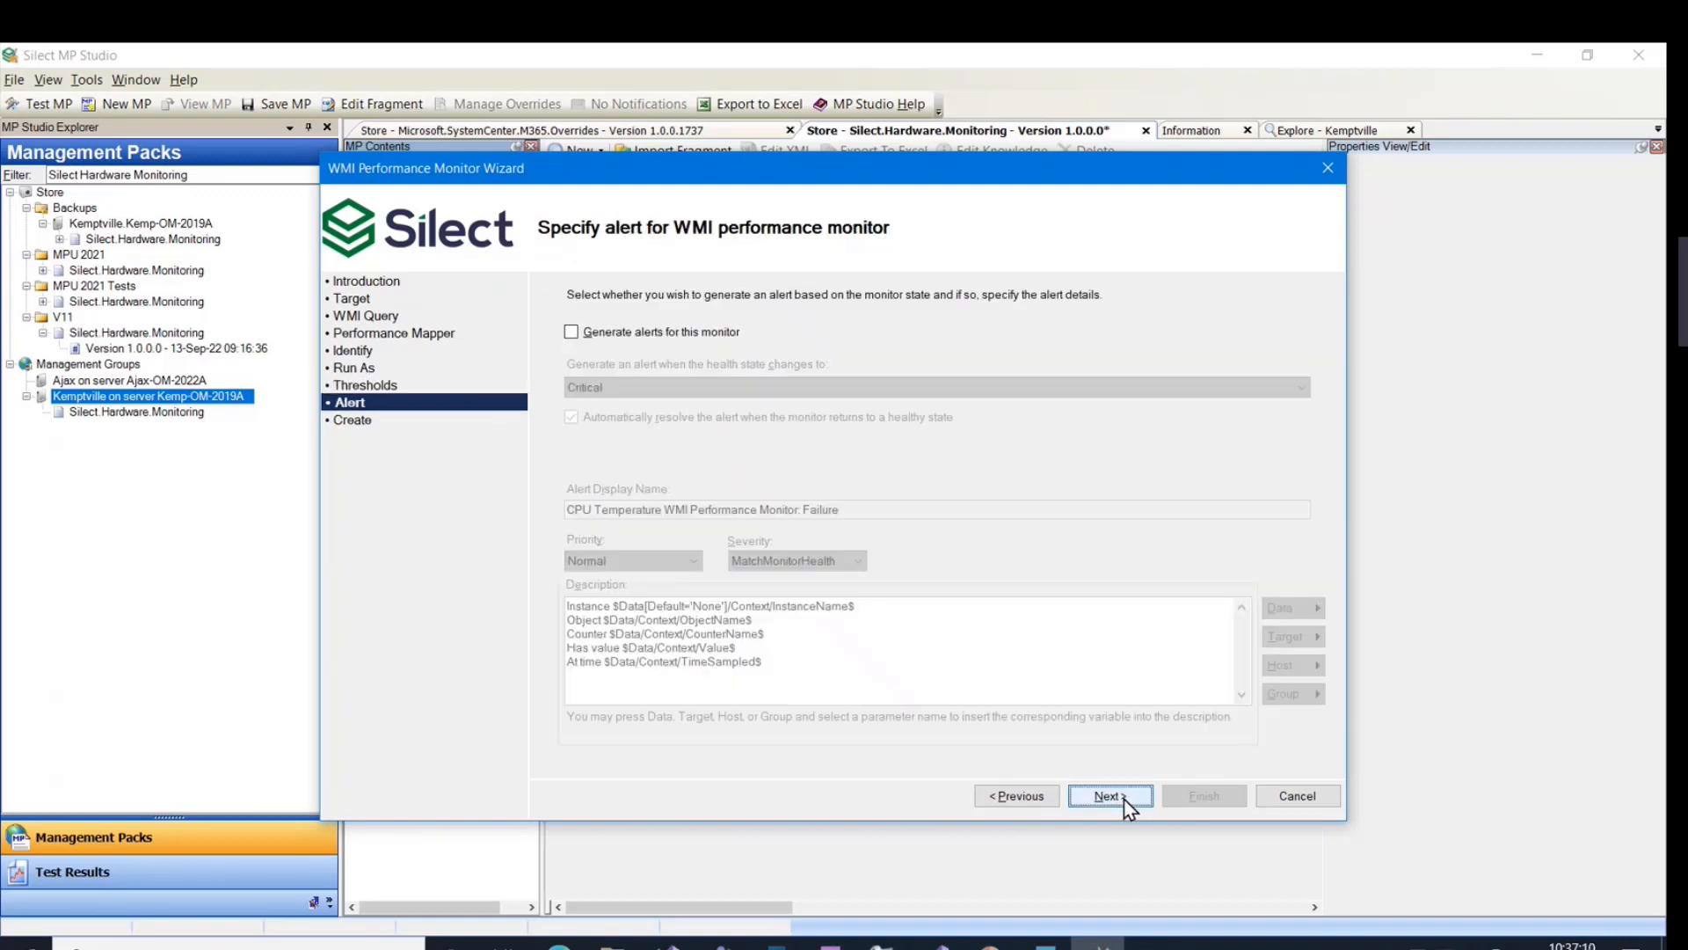
Enable alert generation for the Critical state with the default alert details and create the WMI performance monitor.
left_click(573, 333)
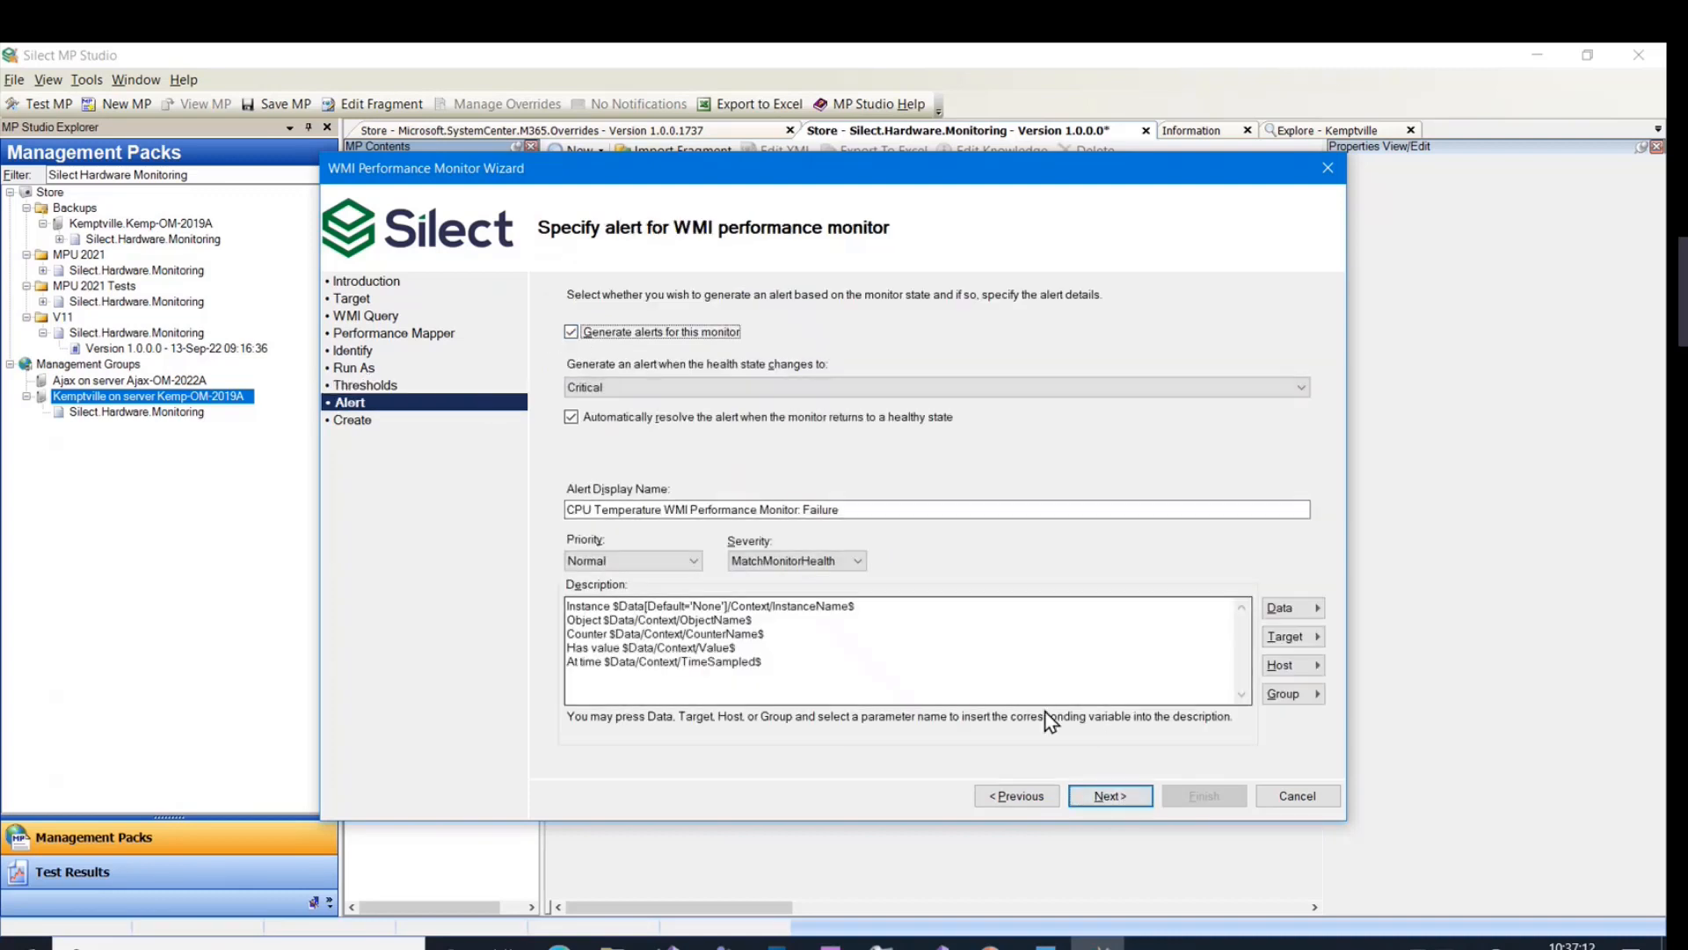
left_click(1110, 804)
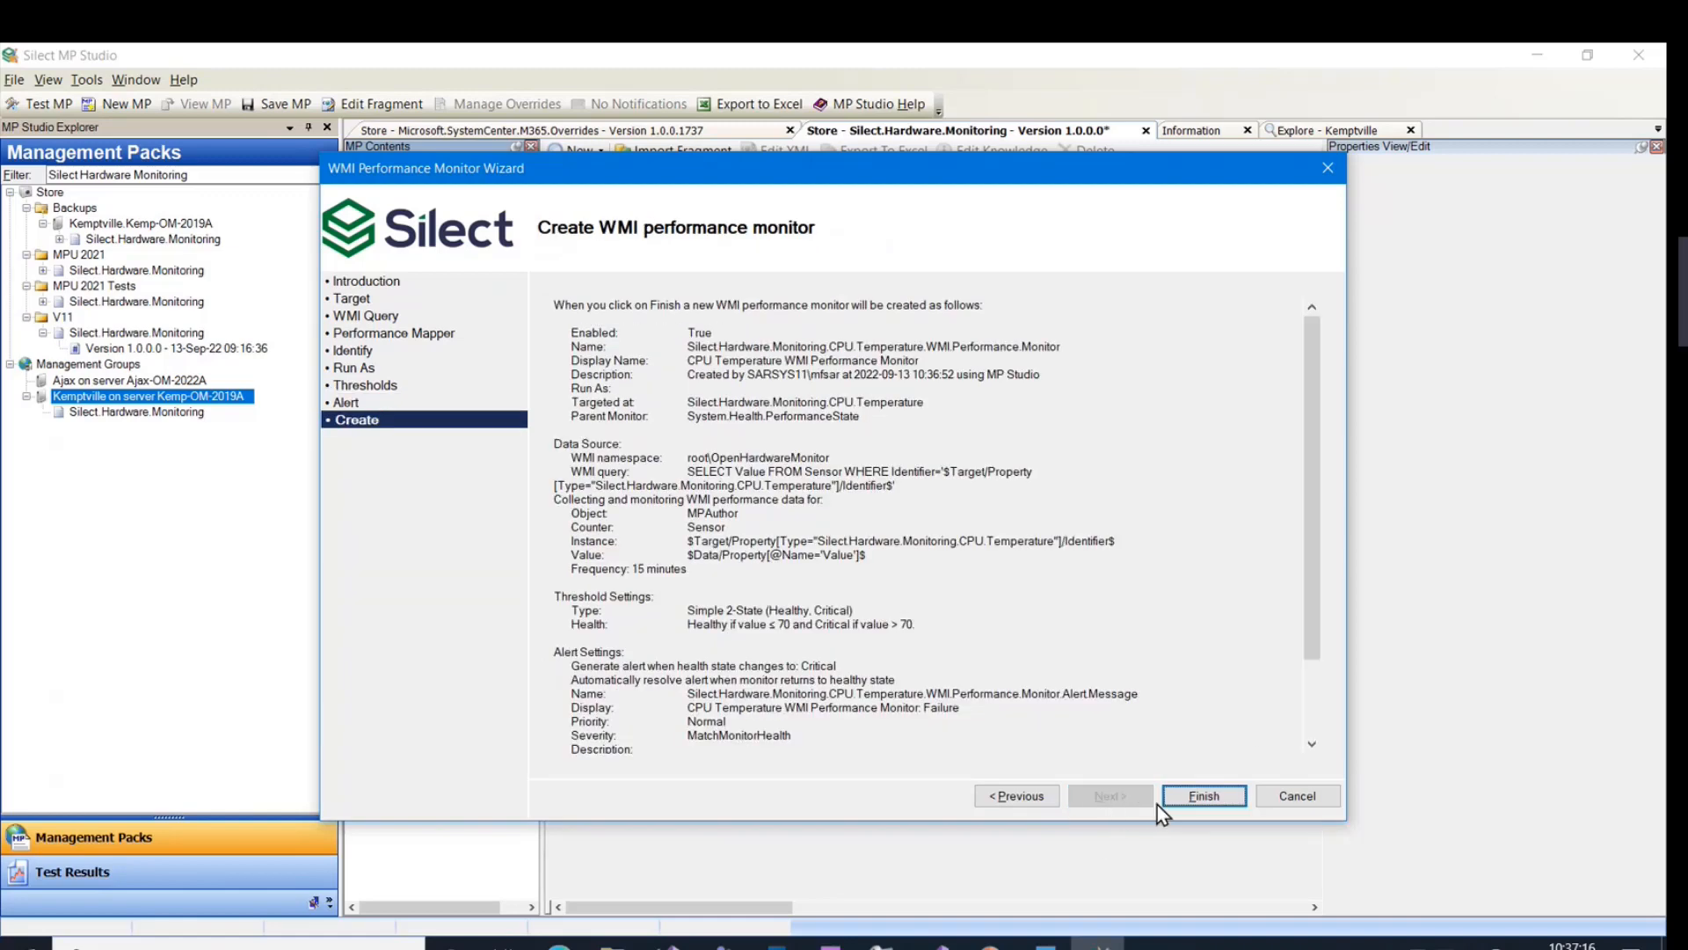
left_click(1203, 794)
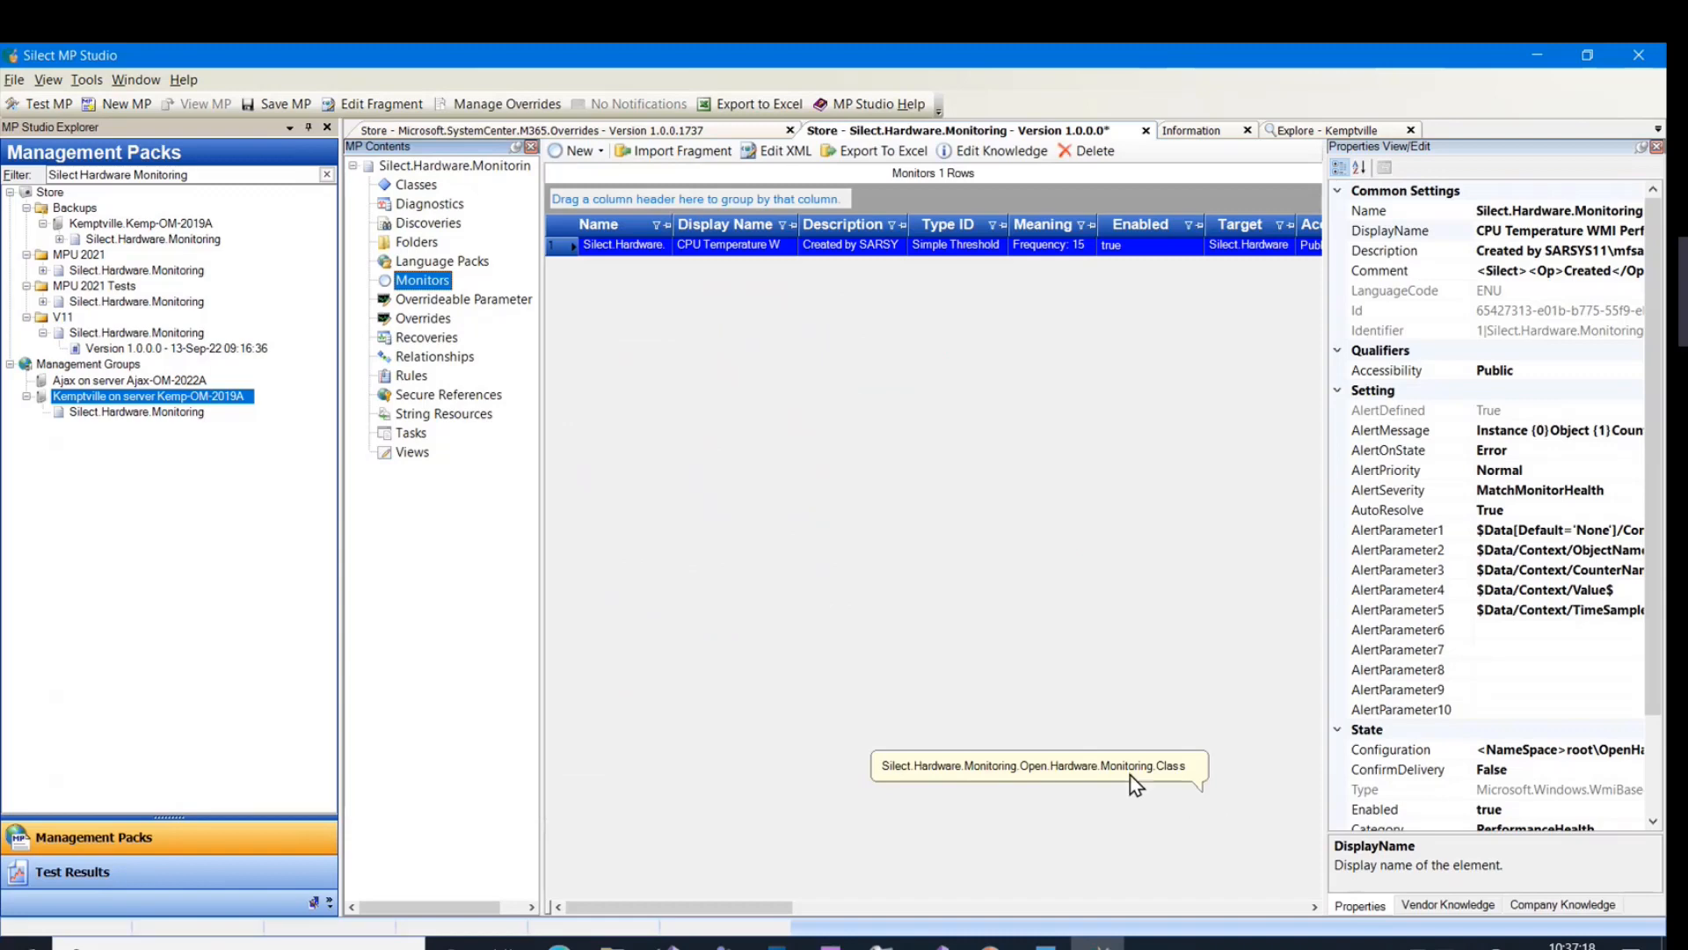
Switch to Operations Manager on Kemp-OM-2019B and examine the reported value in the /intelcpu/0/temperature/3 alert description.
left_click(882, 946)
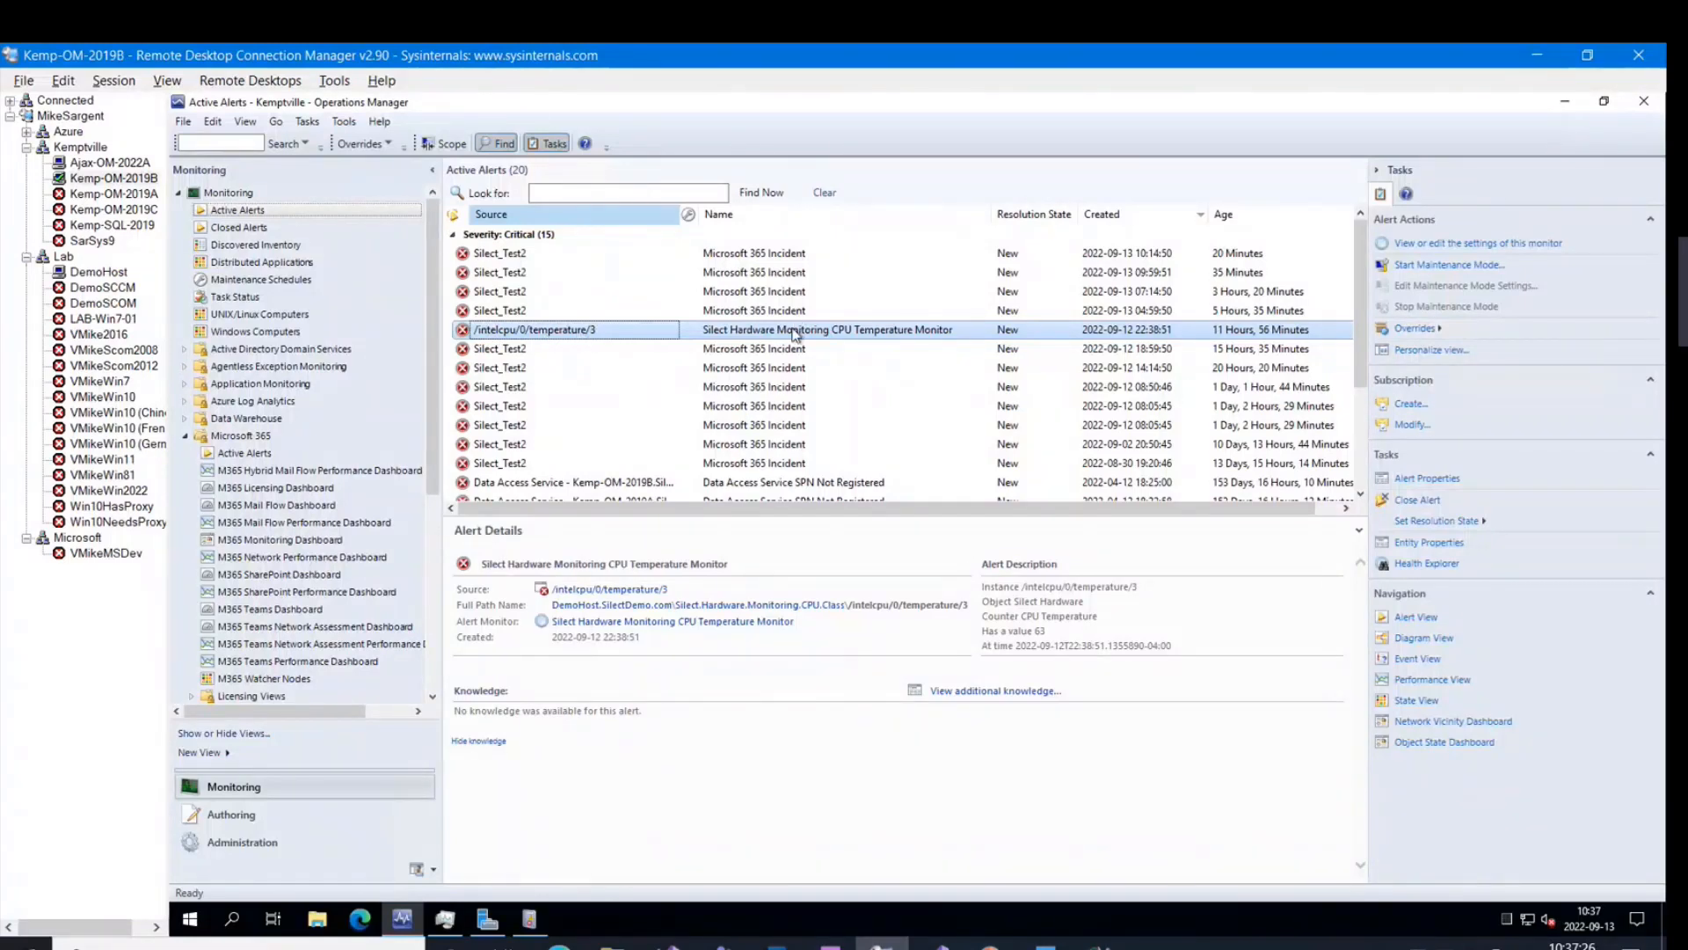
double_click(1039, 630)
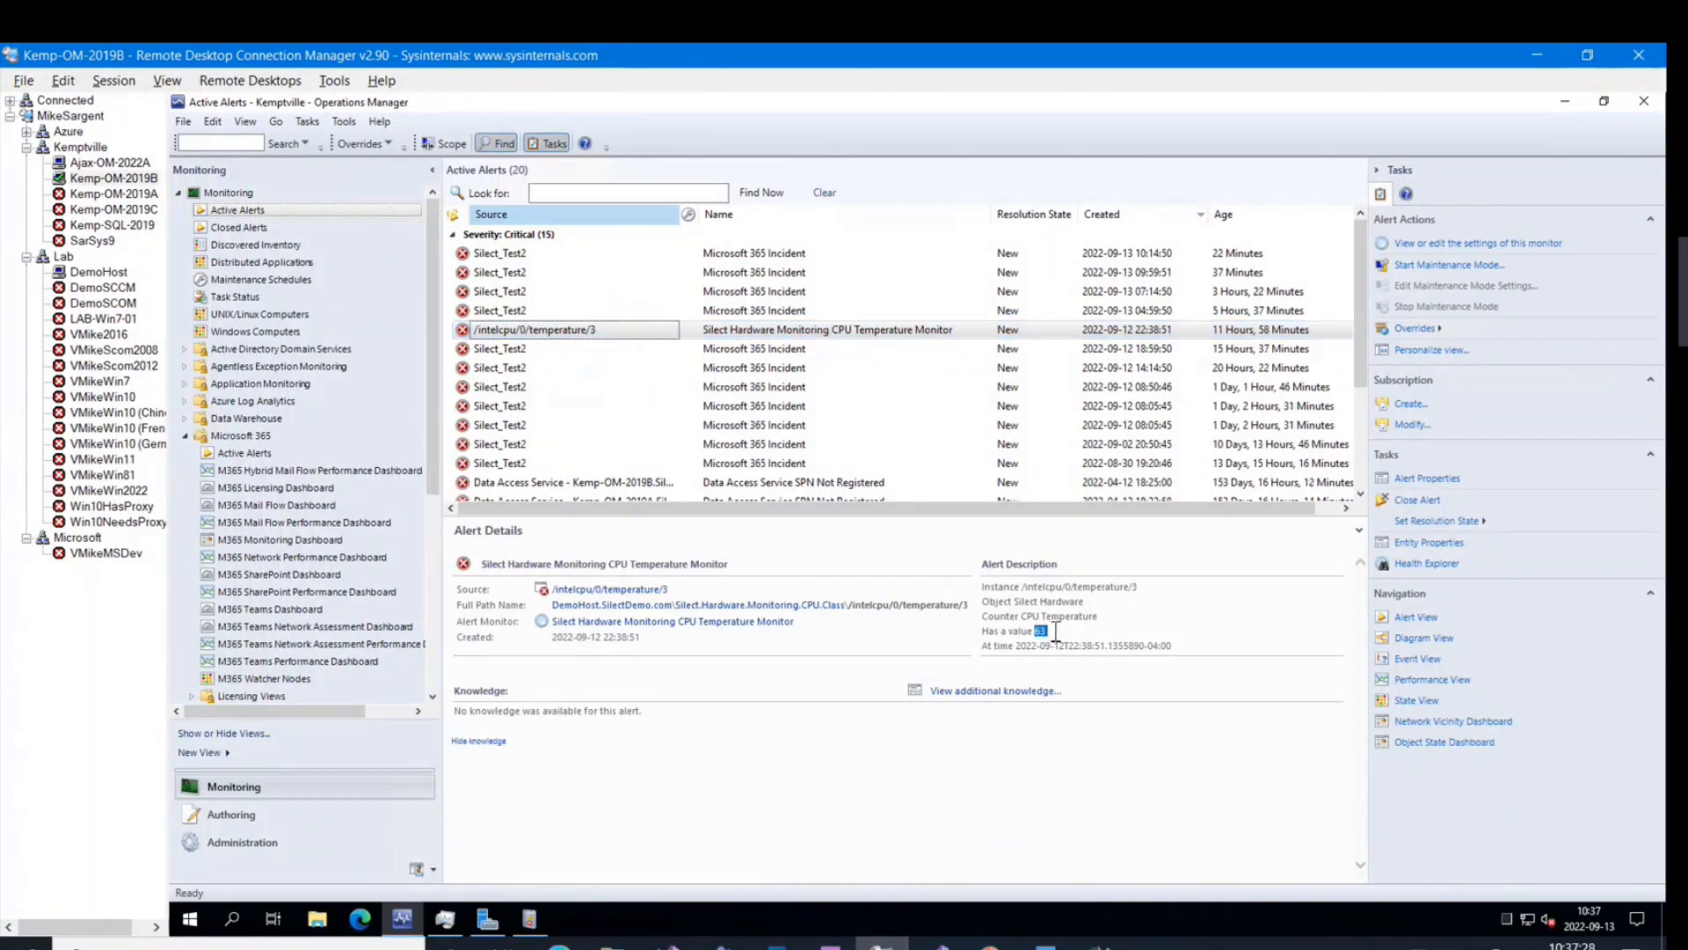